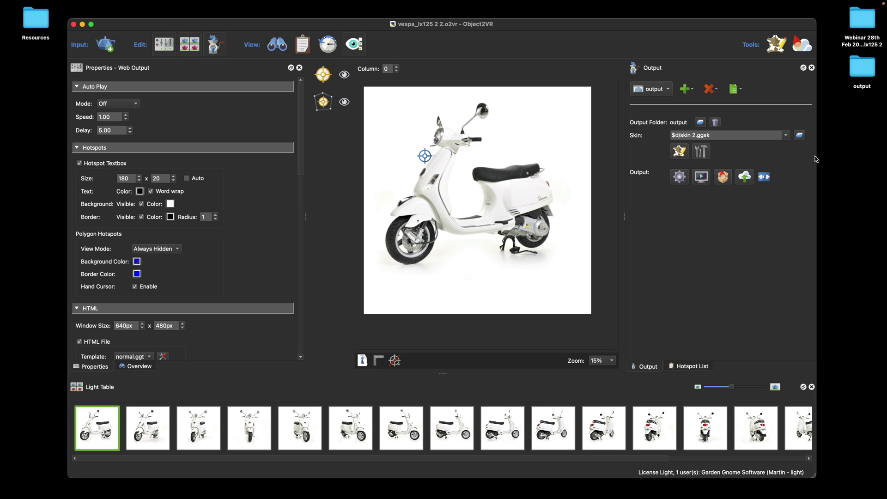
- Open index.html from the desktop output folder in the browser
{"action": "double_click", "coordinate": [866, 69]}
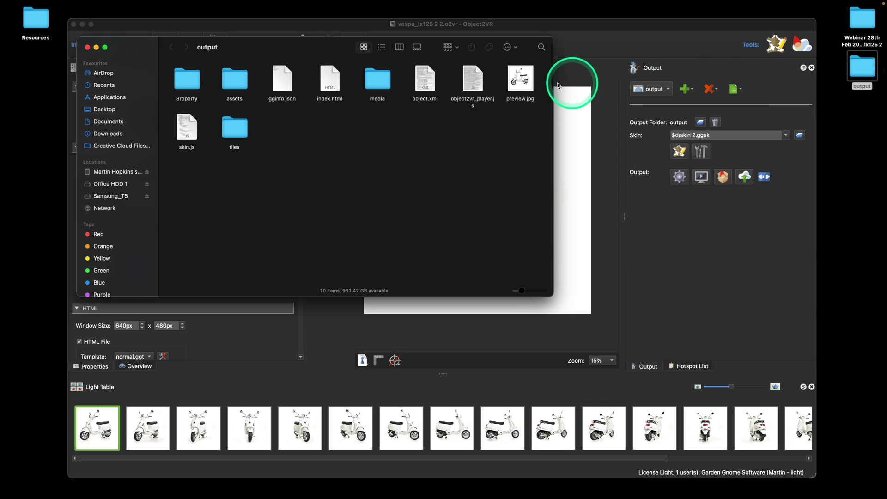
{"action": "left_click", "coordinate": [334, 89]}
{"action": "double_click", "coordinate": [333, 89]}
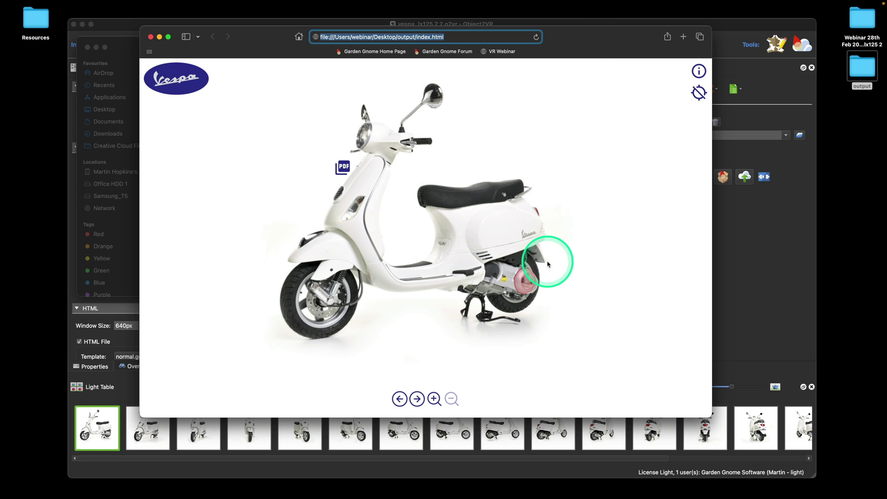
- Preview the exported scooter's rotation and its speedometer hotspot image, closing the preview page and the output folder
{"action": "left_click_drag", "start_coordinate": [369, 241], "coordinate": [466, 218]}
{"action": "left_click_drag", "start_coordinate": [339, 208], "coordinate": [405, 220]}
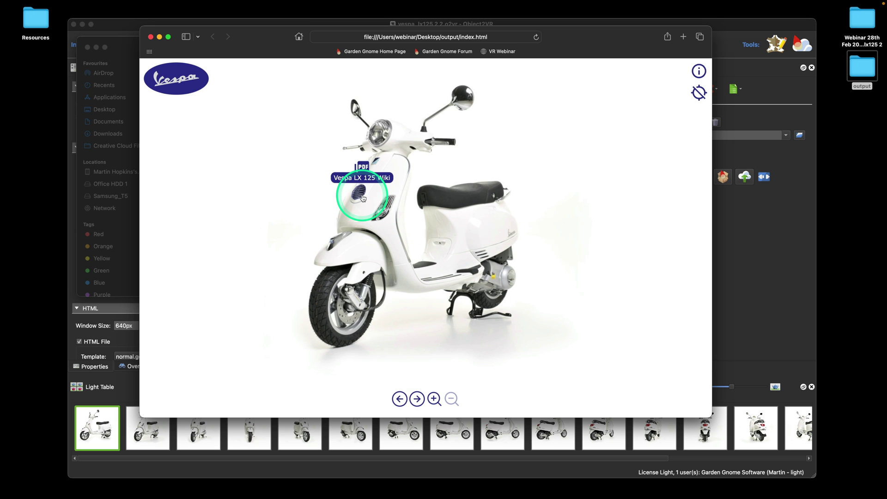
{"action": "left_click_drag", "start_coordinate": [453, 200], "coordinate": [412, 208]}
{"action": "left_click", "coordinate": [398, 148]}
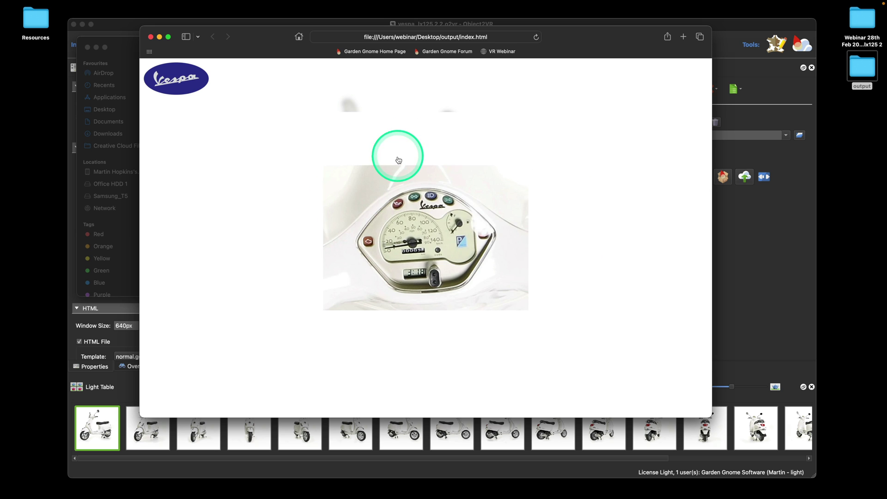
{"action": "left_click", "coordinate": [483, 126]}
{"action": "left_click", "coordinate": [150, 36]}
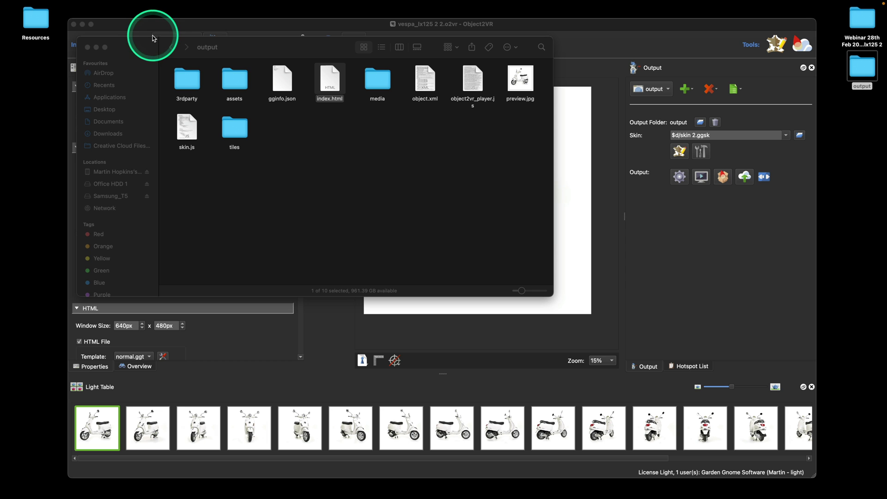
{"action": "left_click", "coordinate": [96, 48]}
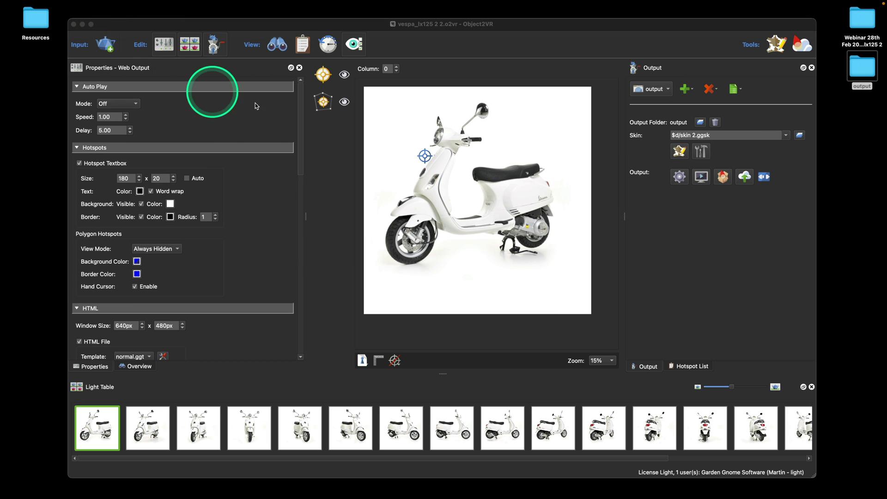
- Display the project's hotspot list in place of the output settings
{"action": "left_click_drag", "start_coordinate": [609, 27], "coordinate": [602, 31]}
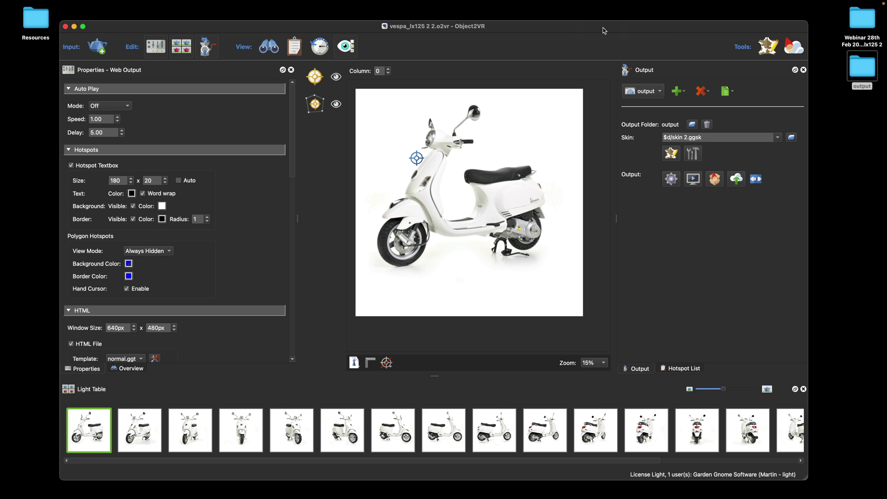
{"action": "left_click", "coordinate": [683, 369]}
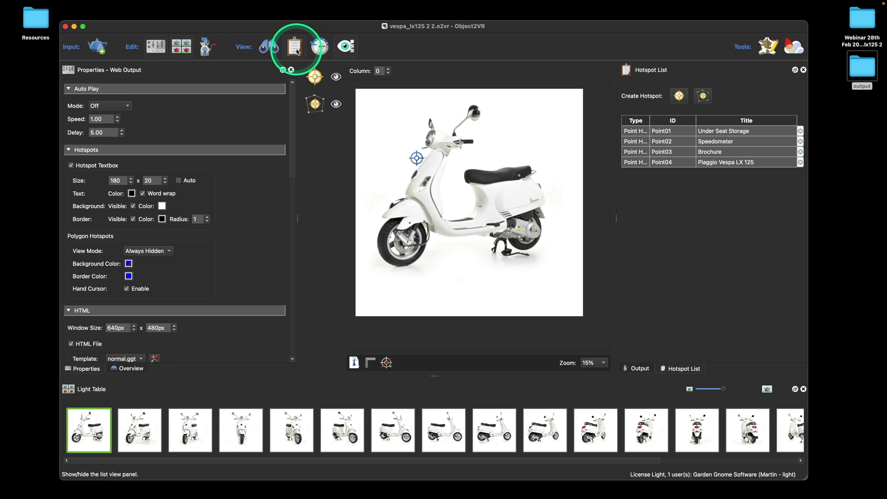
{"action": "left_click", "coordinate": [638, 369]}
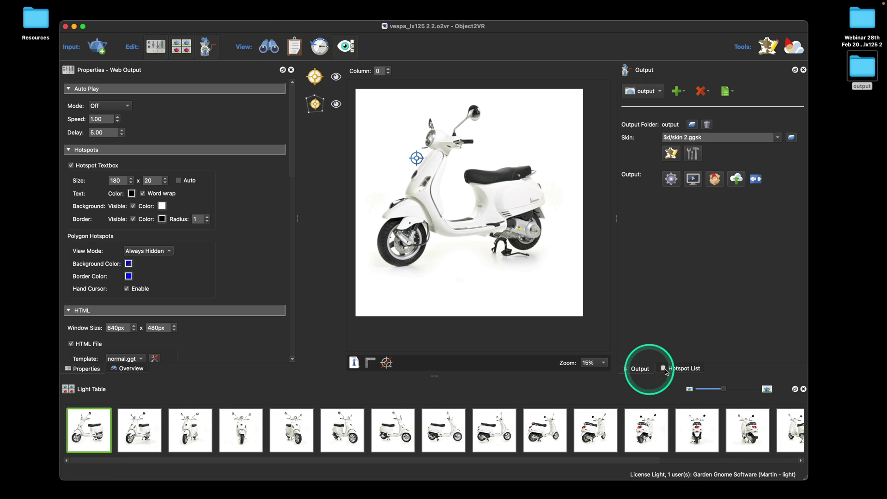
{"action": "left_click", "coordinate": [667, 369]}
{"action": "left_click", "coordinate": [638, 369]}
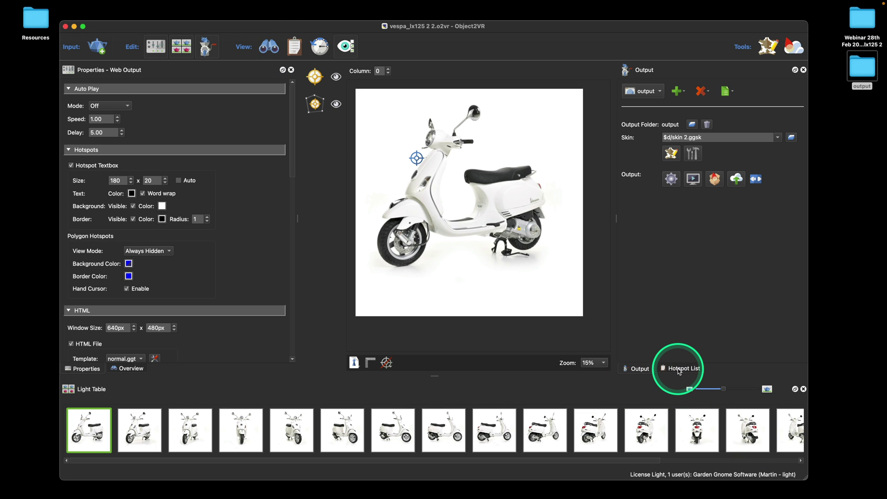
{"action": "left_click", "coordinate": [679, 369]}
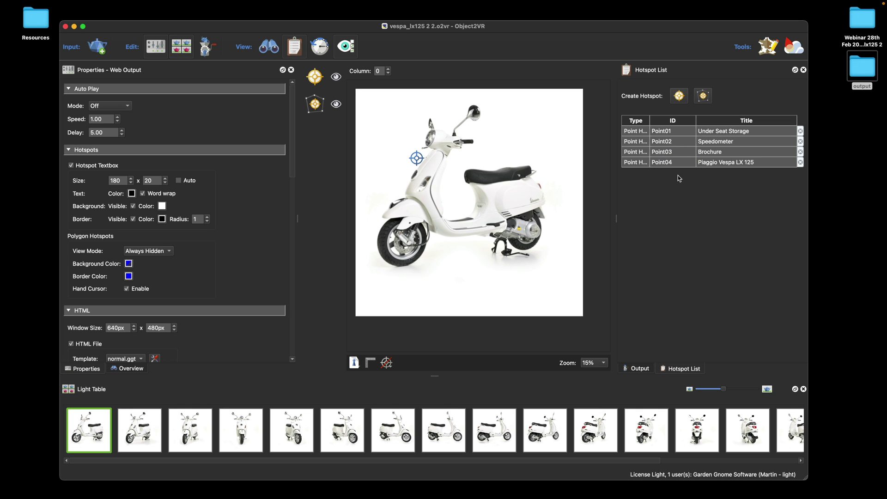
- Create a polygon hotspot of type URL with the title "Centrifugal Clutch"
{"action": "left_click", "coordinate": [317, 77]}
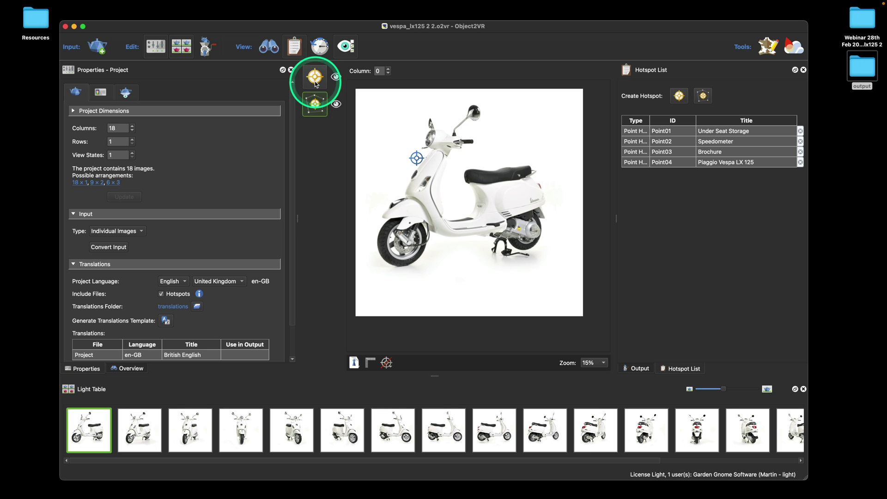
{"action": "left_click", "coordinate": [705, 99]}
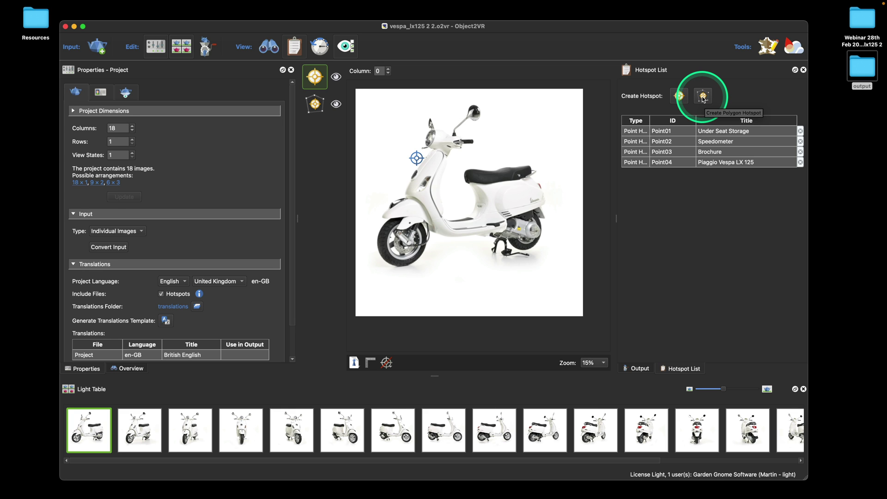
{"action": "left_click", "coordinate": [704, 99]}
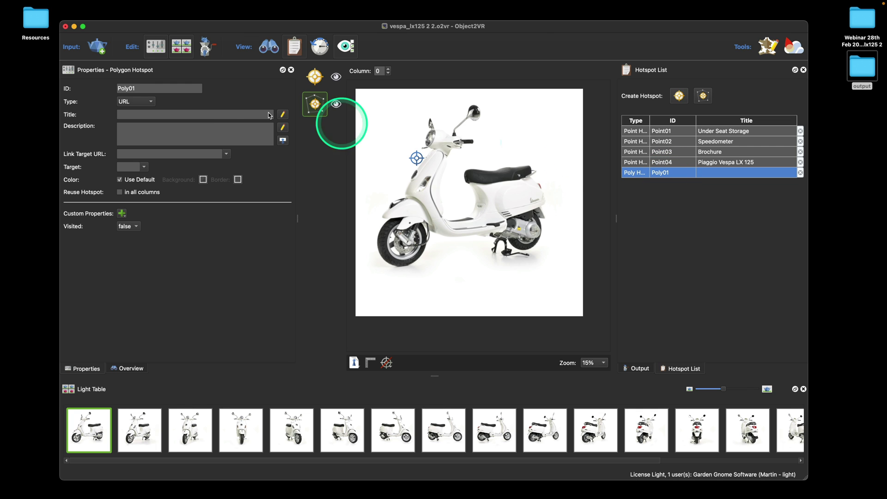
{"action": "left_click", "coordinate": [148, 102]}
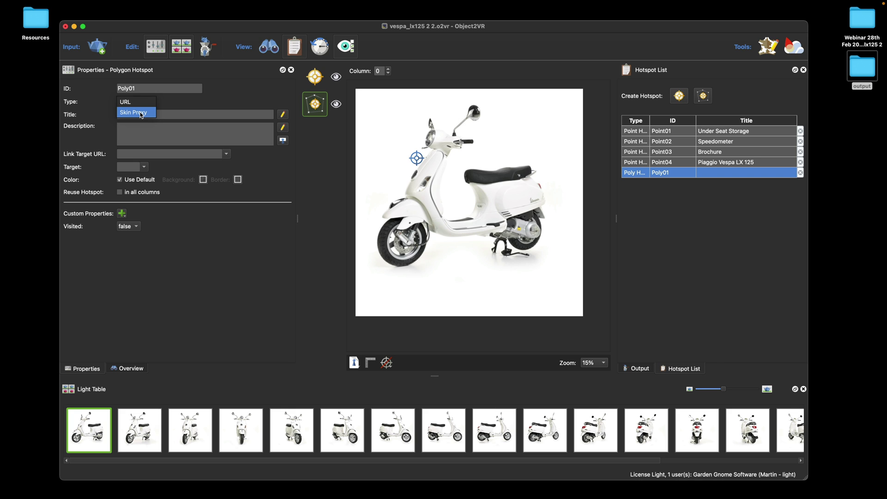
{"action": "left_click", "coordinate": [144, 102]}
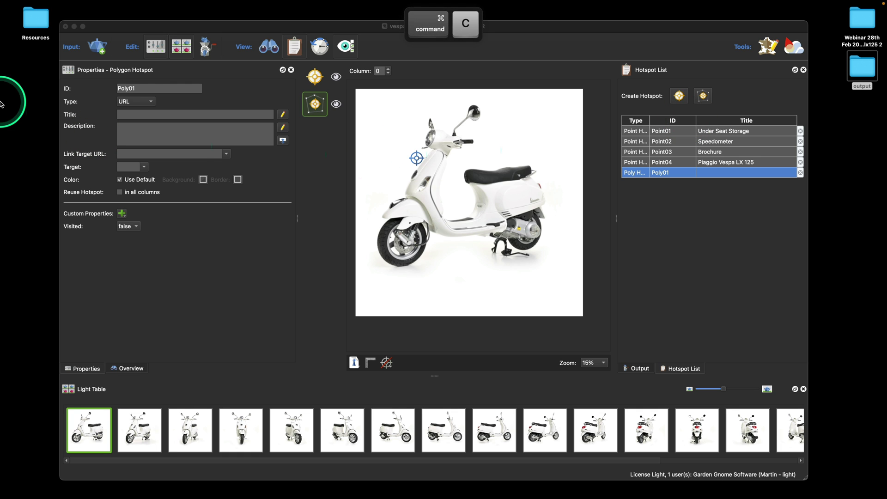
{"action": "left_click", "coordinate": [149, 115]}
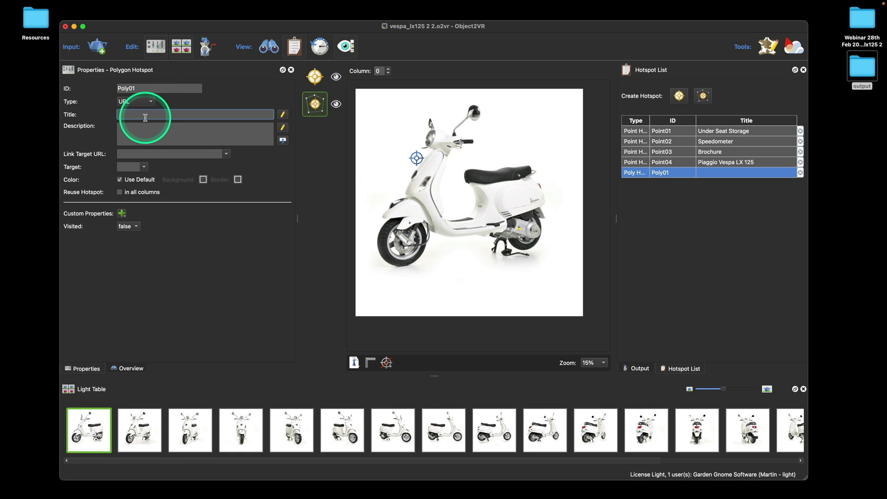
{"action": "type", "text": "Centrifugal Clutch"}
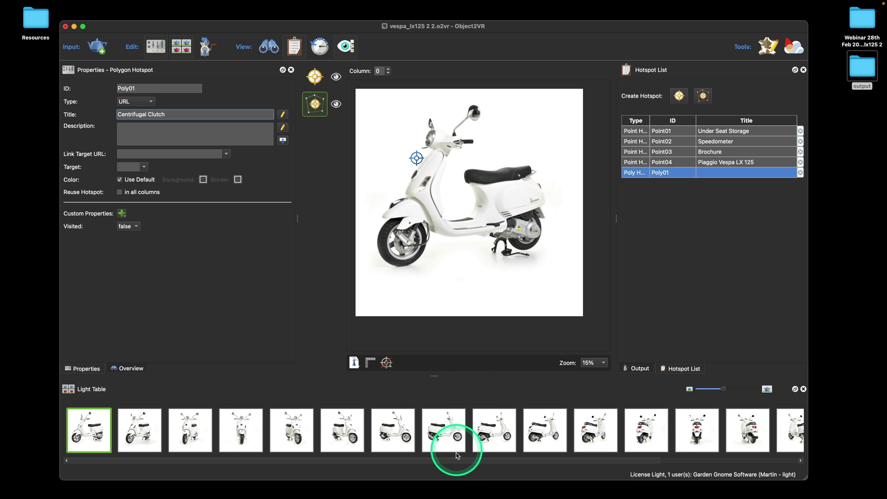
- Show the column 16 image at 33% zoom, centred on the clutch cover at the rear wheel
{"action": "left_click_drag", "start_coordinate": [444, 460], "coordinate": [498, 462]}
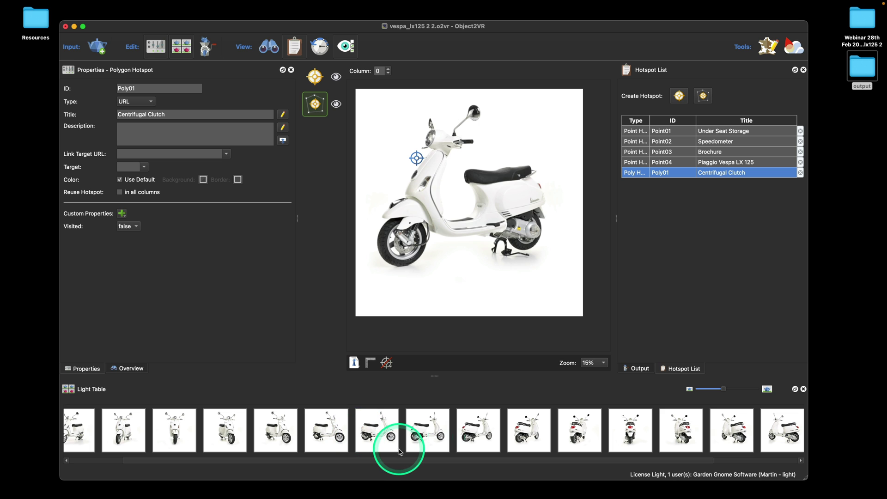
{"action": "left_click_drag", "start_coordinate": [401, 459], "coordinate": [849, 431]}
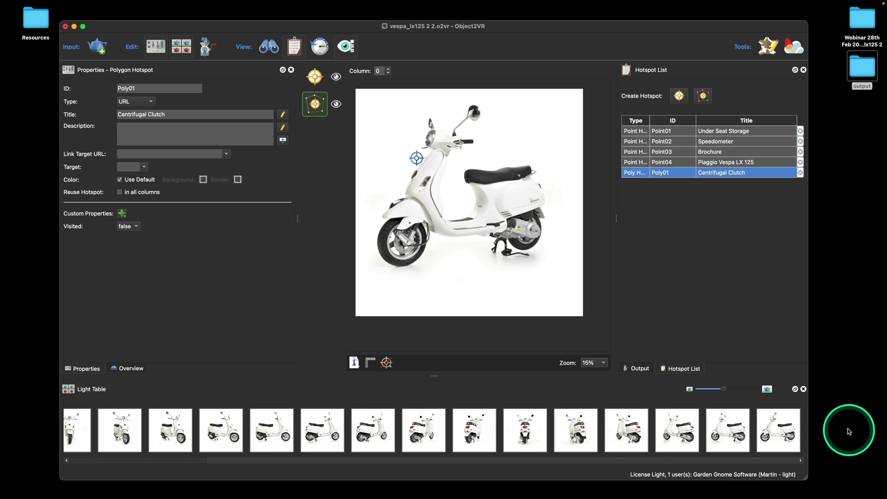
{"action": "left_click", "coordinate": [734, 431]}
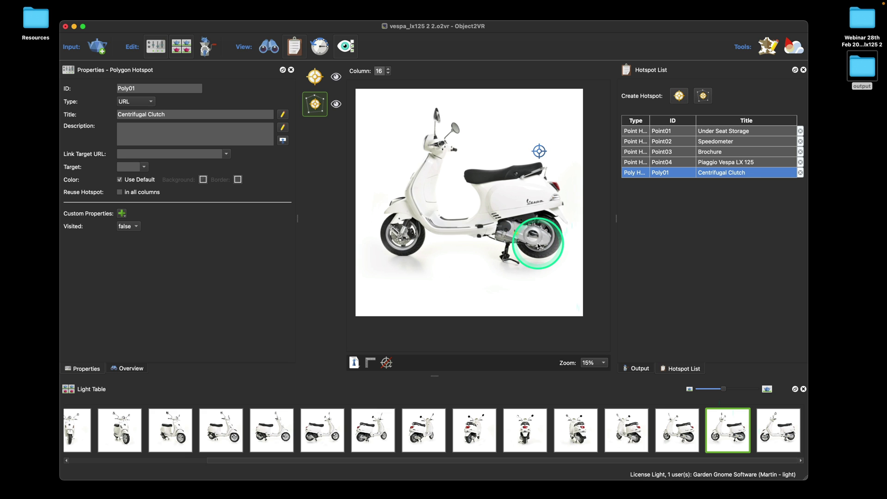
{"action": "left_click", "coordinate": [594, 363]}
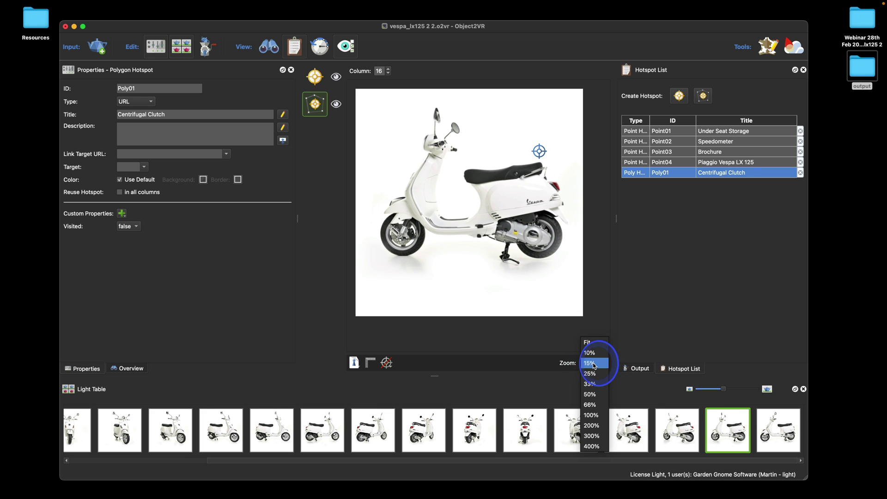
{"action": "left_click", "coordinate": [596, 384]}
{"action": "left_click_drag", "start_coordinate": [467, 349], "coordinate": [549, 349]}
{"action": "left_click_drag", "start_coordinate": [607, 191], "coordinate": [608, 275]}
{"action": "left_click_drag", "start_coordinate": [519, 350], "coordinate": [552, 350]}
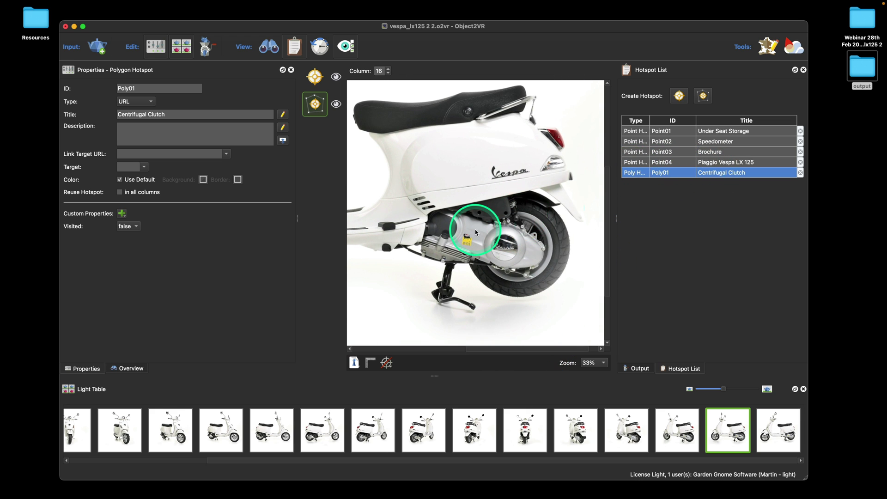
- Outline the round clutch cover with a closed polygon on the column 16 image and nudge the polygon into alignment
{"action": "left_click", "coordinate": [503, 226]}
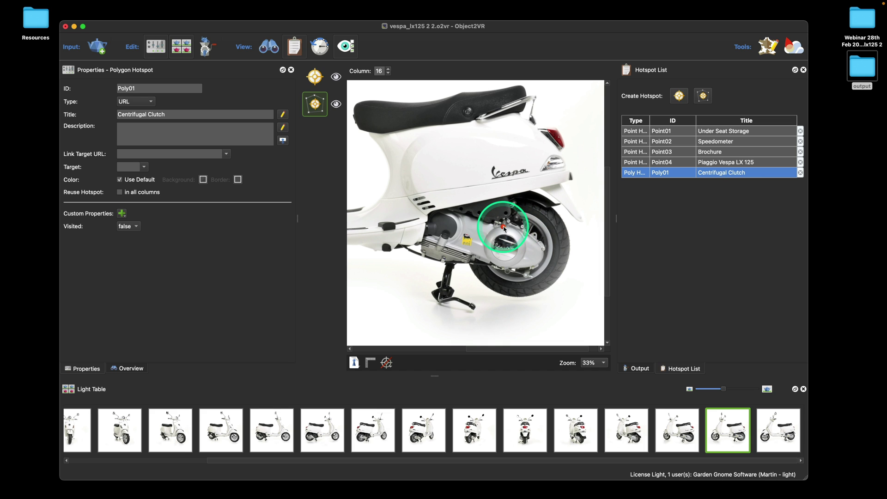
{"action": "left_click", "coordinate": [512, 229]}
{"action": "left_click", "coordinate": [520, 234]}
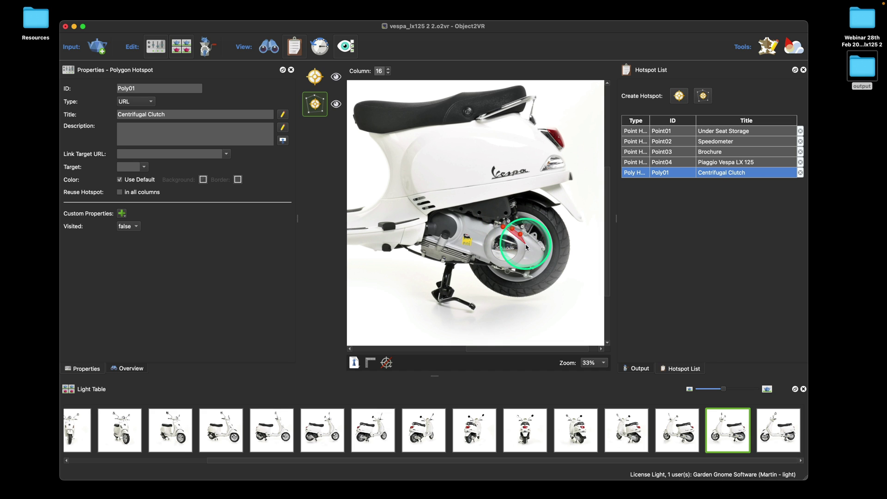
{"action": "left_click", "coordinate": [526, 245]}
{"action": "left_click", "coordinate": [523, 258]}
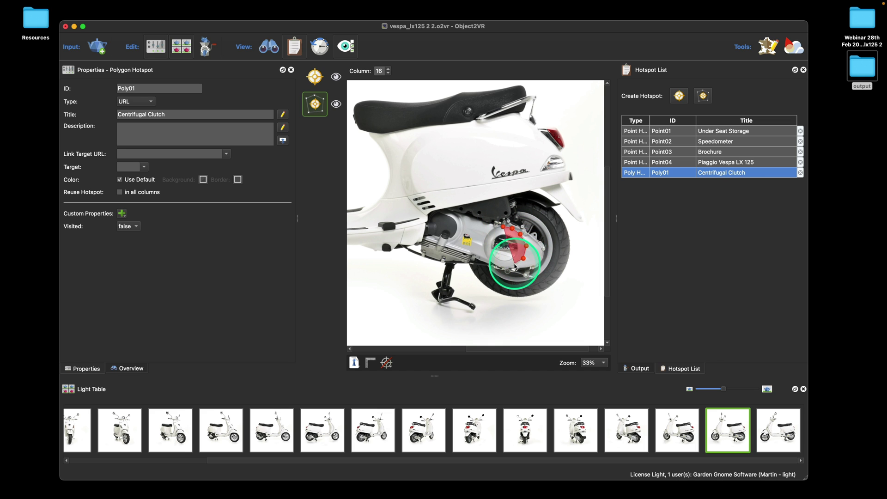
{"action": "left_click", "coordinate": [500, 268]}
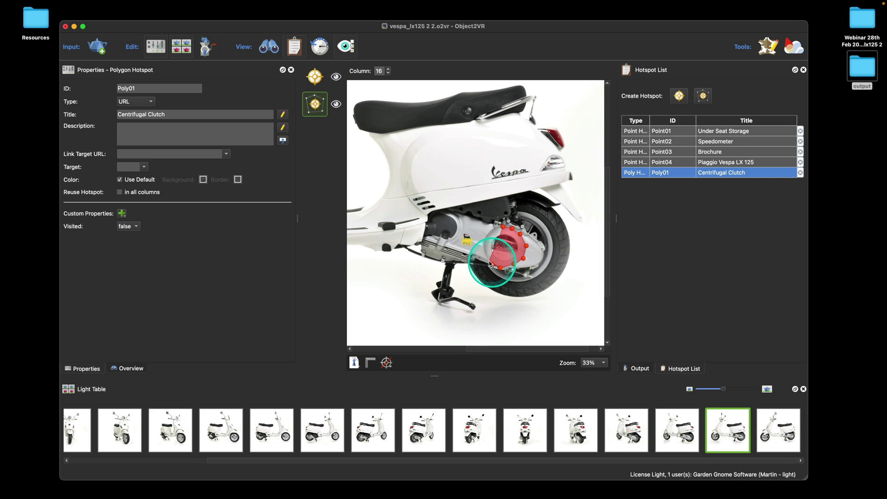
{"action": "left_click", "coordinate": [491, 264]}
{"action": "left_click", "coordinate": [484, 246]}
{"action": "left_click", "coordinate": [486, 236]}
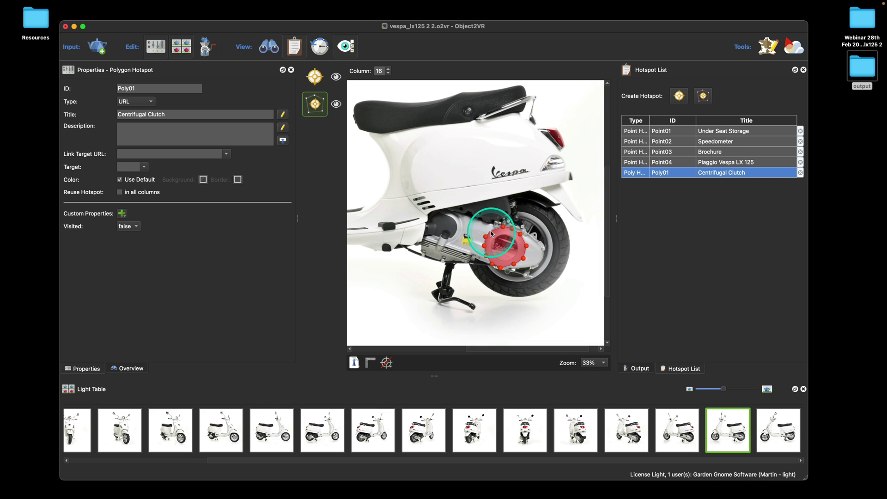
{"action": "double_click", "coordinate": [492, 230]}
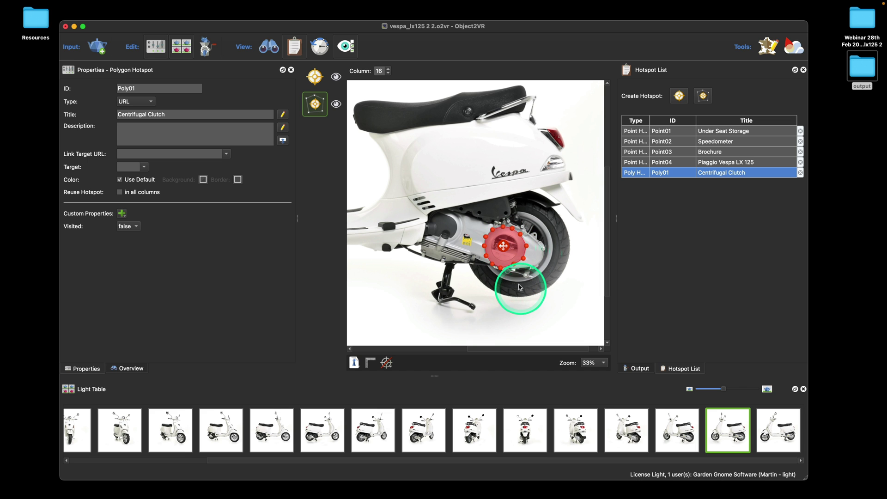
{"action": "mouse_move", "coordinate": [503, 247]}
{"action": "left_mouse_down"}
{"action": "mouse_move", "coordinate": [463, 258]}
{"action": "mouse_move", "coordinate": [504, 248]}
{"action": "left_mouse_up"}
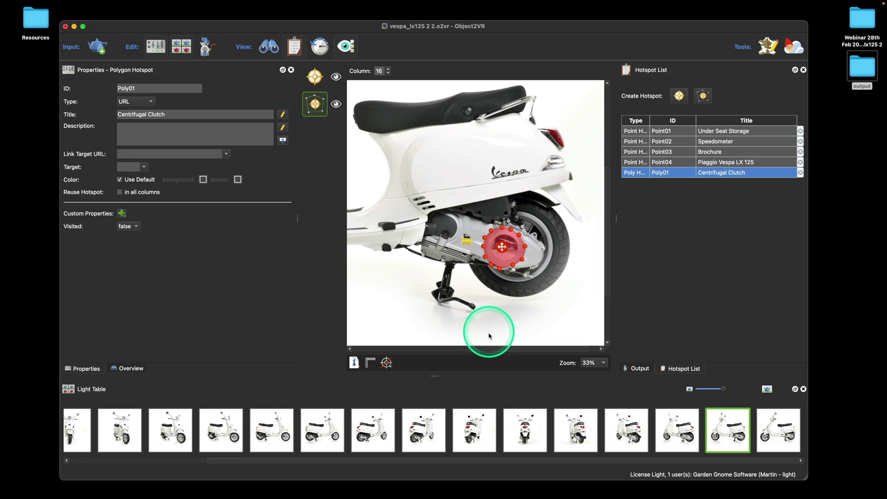
{"action": "left_click", "coordinate": [457, 314]}
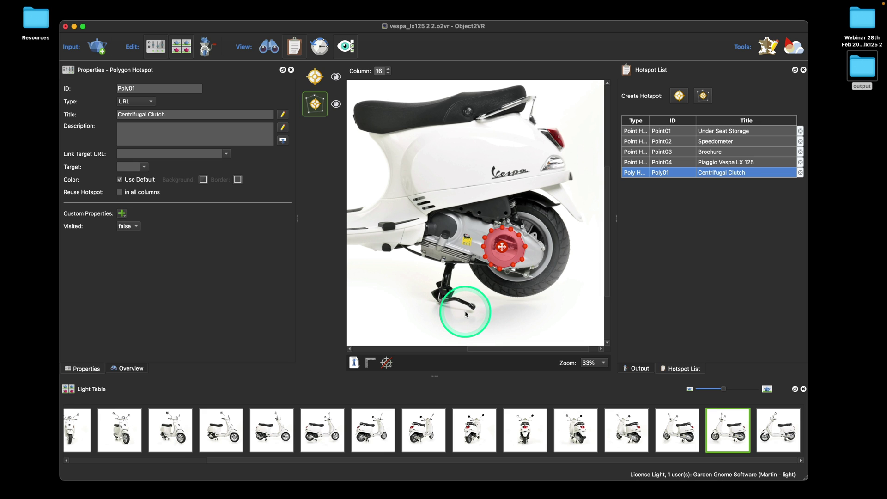
- Copy the clutch cover polygon to the next column and show the column 17 image
{"action": "right_click", "coordinate": [513, 244]}
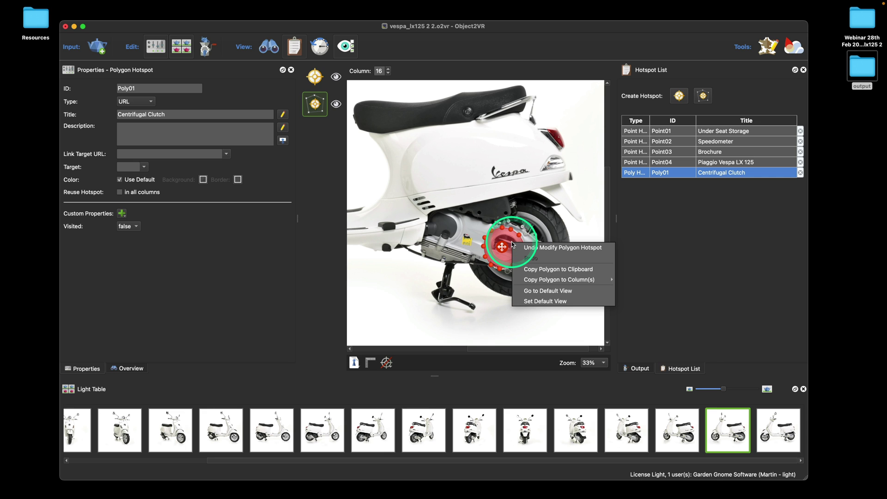
{"action": "left_click", "coordinate": [535, 280]}
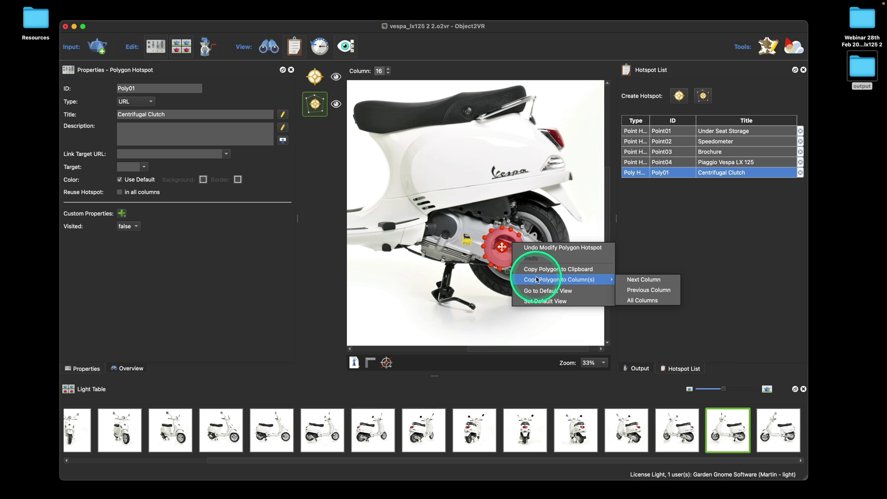
{"action": "left_click", "coordinate": [652, 280]}
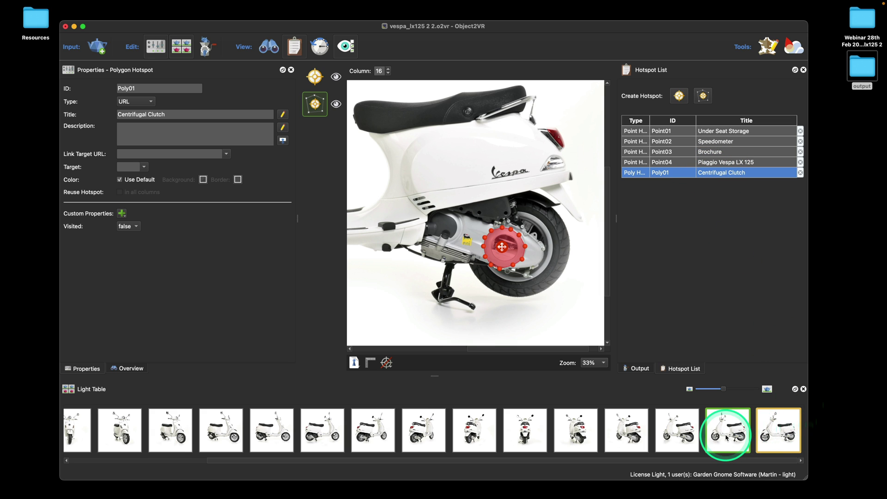
{"action": "left_click", "coordinate": [777, 430]}
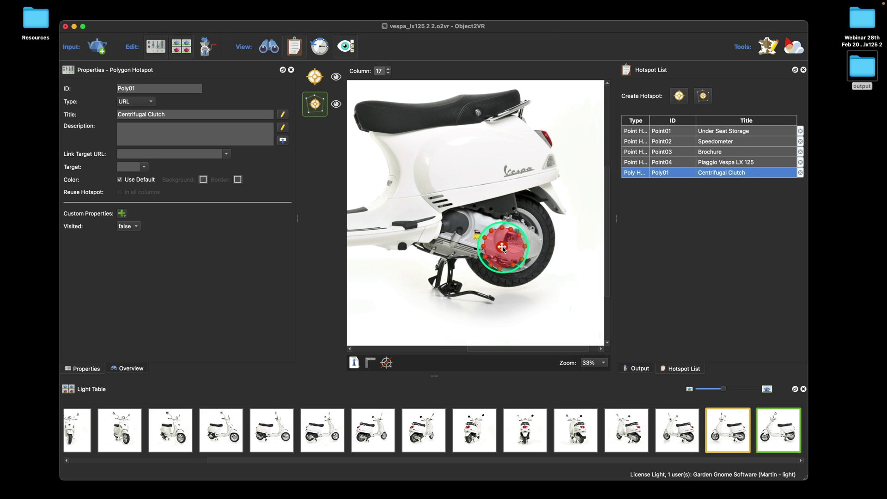
- Move the polygon onto the clutch cover in the column 17 image and copy it to the next column
{"action": "mouse_move", "coordinate": [504, 250]}
{"action": "left_mouse_down"}
{"action": "mouse_move", "coordinate": [520, 243]}
{"action": "mouse_move", "coordinate": [511, 241]}
{"action": "left_mouse_up"}
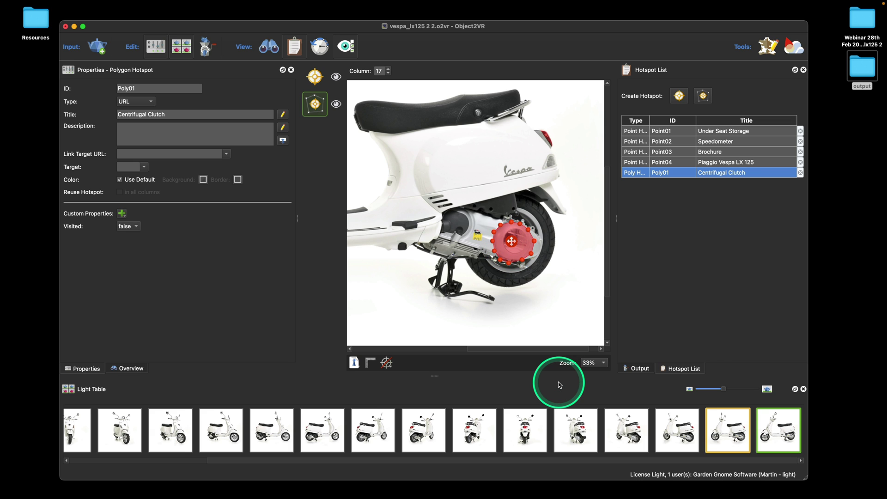
{"action": "left_click", "coordinate": [535, 244]}
{"action": "left_click", "coordinate": [532, 254]}
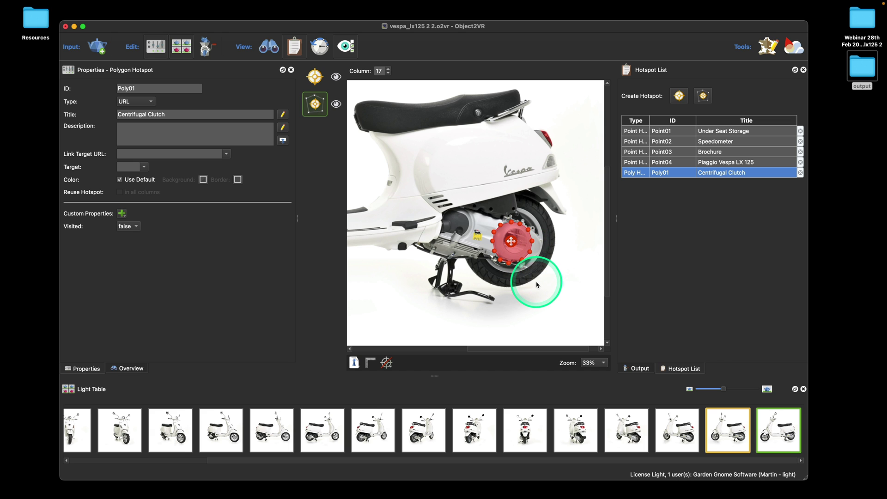
{"action": "right_click", "coordinate": [520, 245]}
{"action": "mouse_move", "coordinate": [551, 283]}
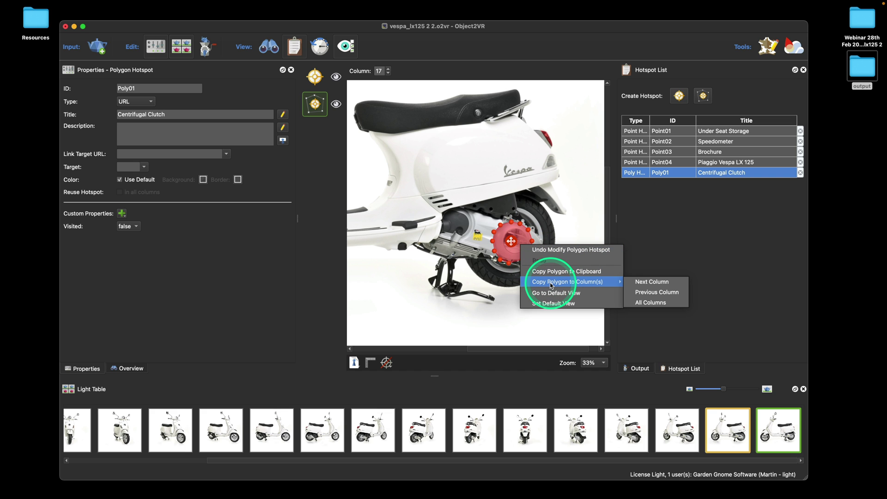
{"action": "left_click", "coordinate": [648, 283]}
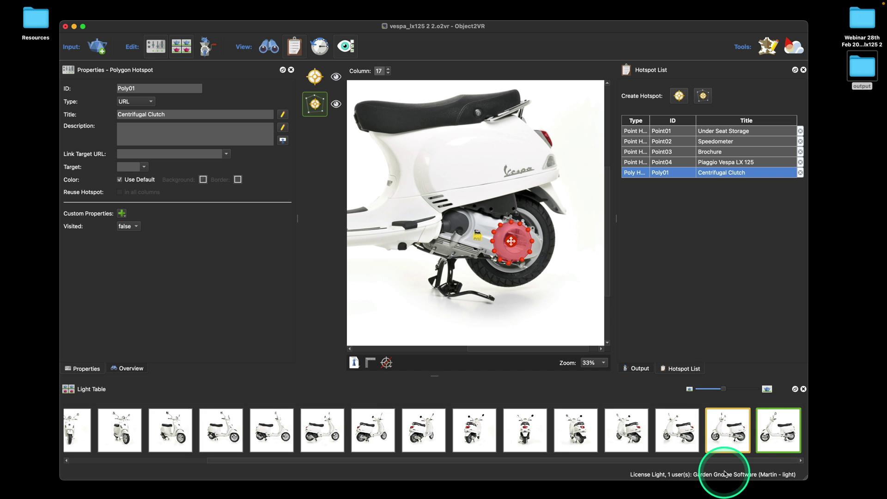
- Show the column 0 image and move the copied polygon onto the clutch cover
{"action": "left_click_drag", "start_coordinate": [732, 460], "coordinate": [30, 463]}
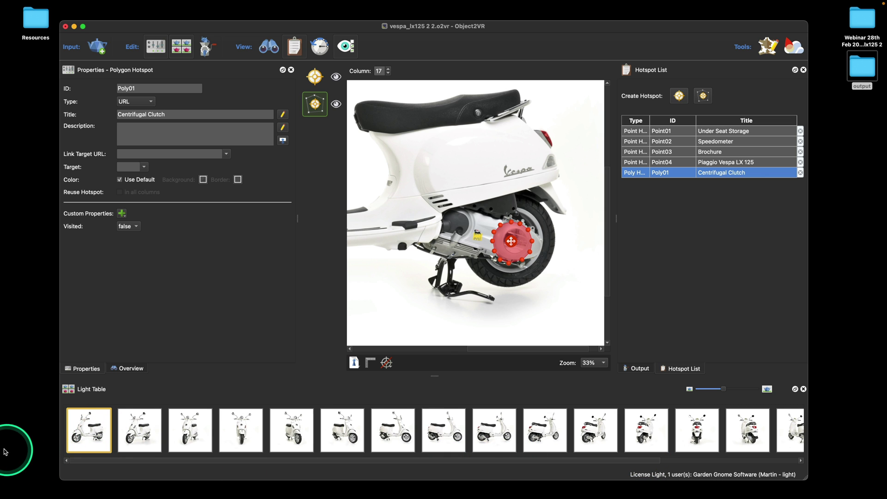
{"action": "left_click", "coordinate": [89, 425]}
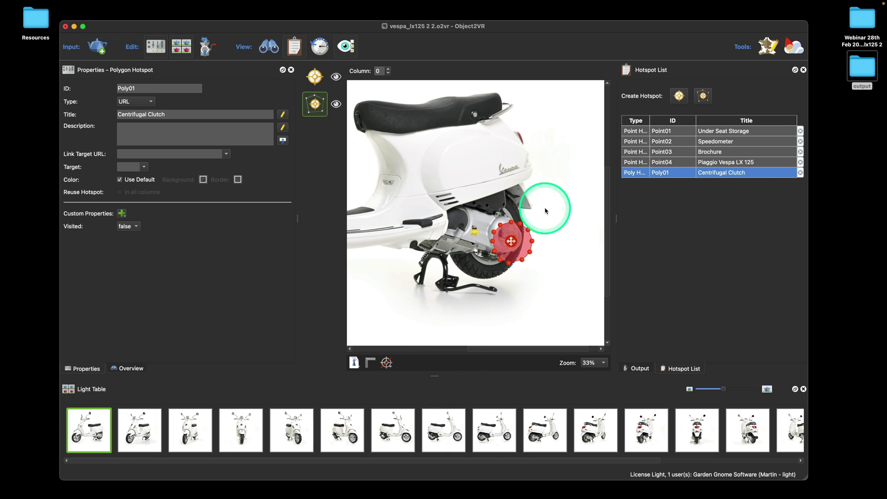
{"action": "left_click_drag", "start_coordinate": [517, 259], "coordinate": [514, 252]}
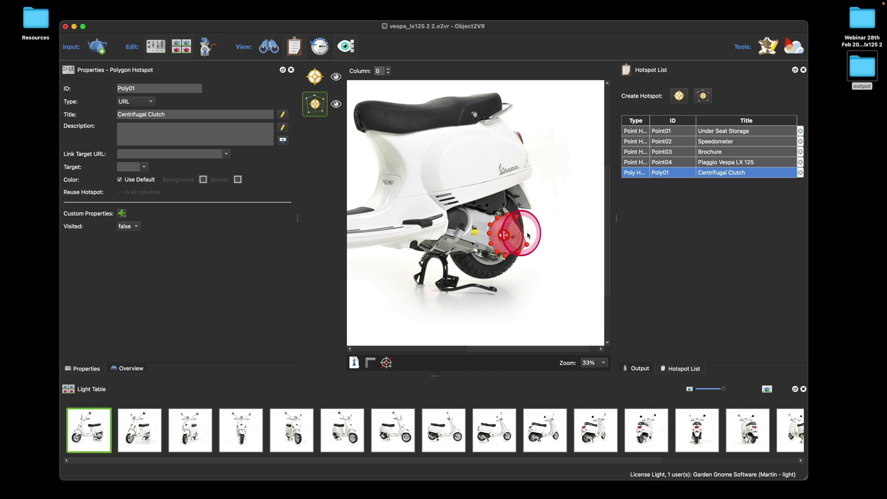
- Reshape the polygon's rearward points in the column 0 image to follow the outline of the clutch cover
{"action": "right_click", "coordinate": [526, 241]}
{"action": "left_click", "coordinate": [528, 244]}
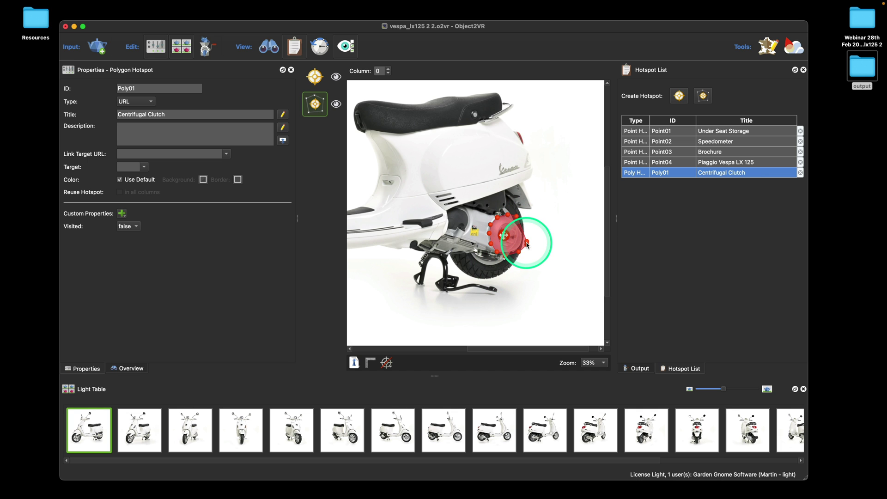
{"action": "left_click", "coordinate": [520, 249]}
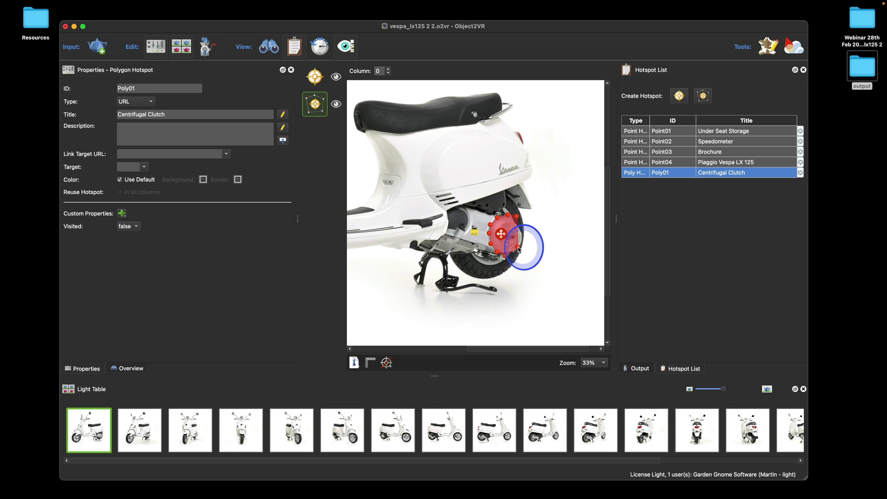
{"action": "left_click", "coordinate": [519, 249]}
{"action": "left_click", "coordinate": [517, 238]}
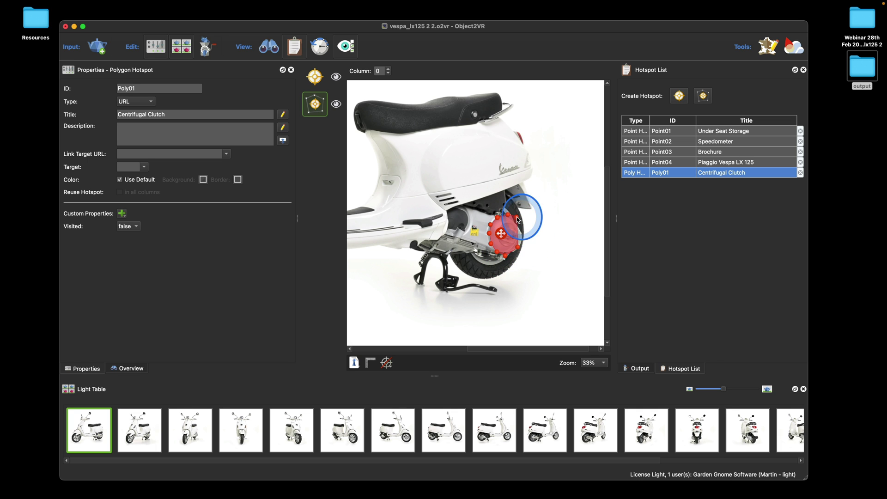
{"action": "left_click", "coordinate": [522, 232]}
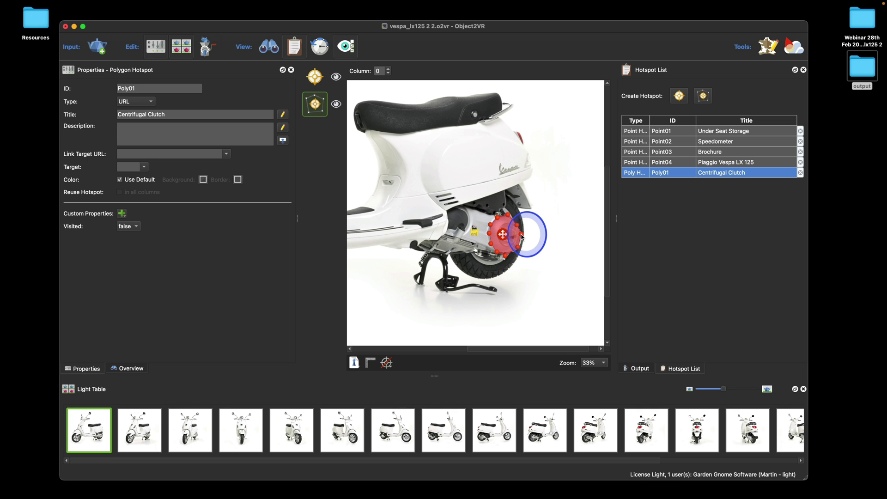
{"action": "left_click_drag", "start_coordinate": [522, 238], "coordinate": [482, 283]}
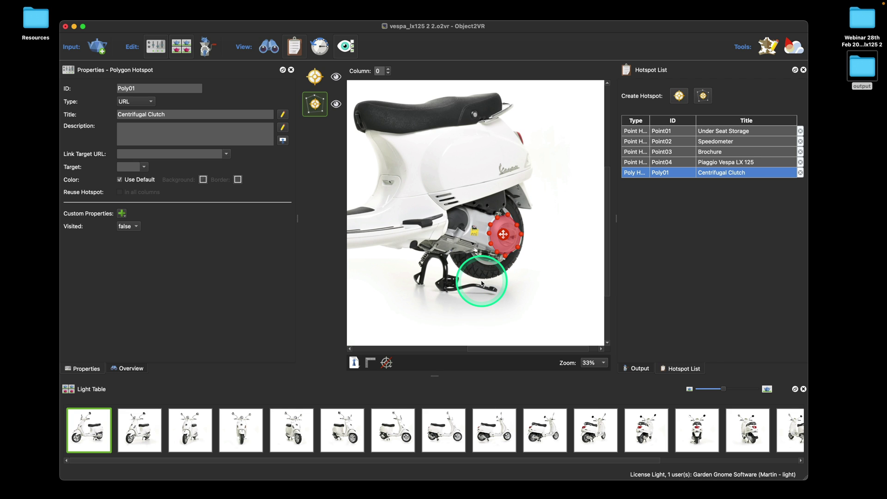
{"action": "left_click_drag", "start_coordinate": [482, 284], "coordinate": [482, 283]}
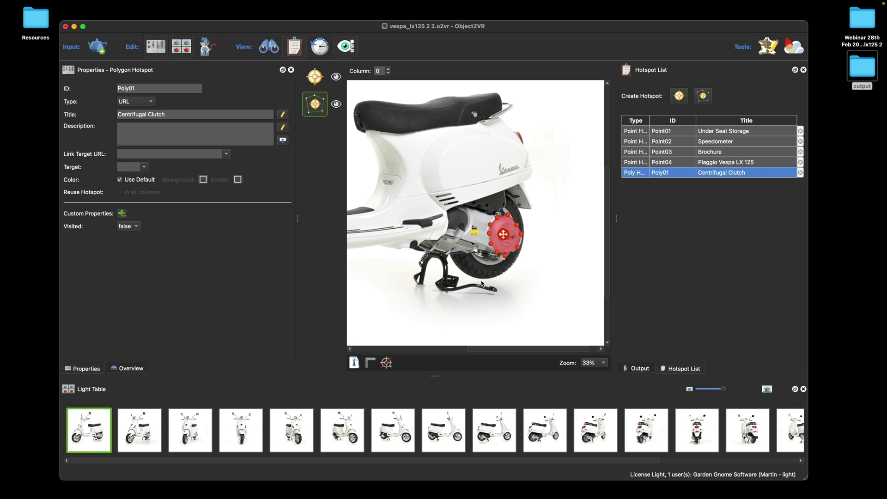
{"action": "left_click", "coordinate": [463, 296]}
{"action": "left_click", "coordinate": [506, 245]}
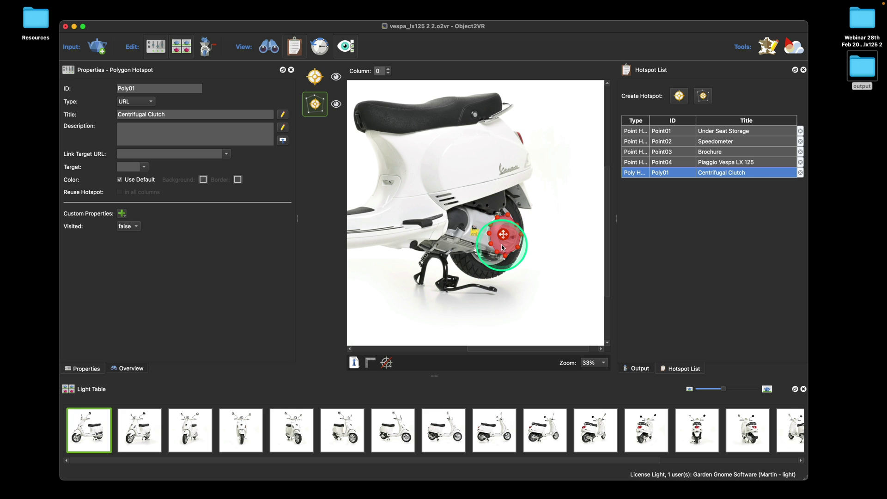
{"action": "mouse_move", "coordinate": [504, 248]}
- Return to the column 16 image and copy its clutch polygon to the previous column
{"action": "left_click_drag", "start_coordinate": [544, 460], "coordinate": [705, 465]}
{"action": "left_click", "coordinate": [725, 431]}
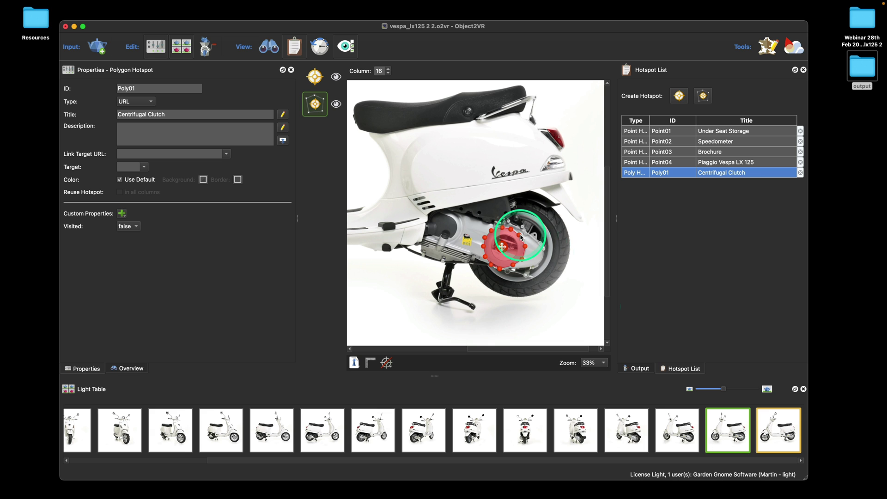
{"action": "left_click_drag", "start_coordinate": [519, 235], "coordinate": [522, 237]}
{"action": "right_click", "coordinate": [511, 254]}
{"action": "mouse_move", "coordinate": [546, 289]}
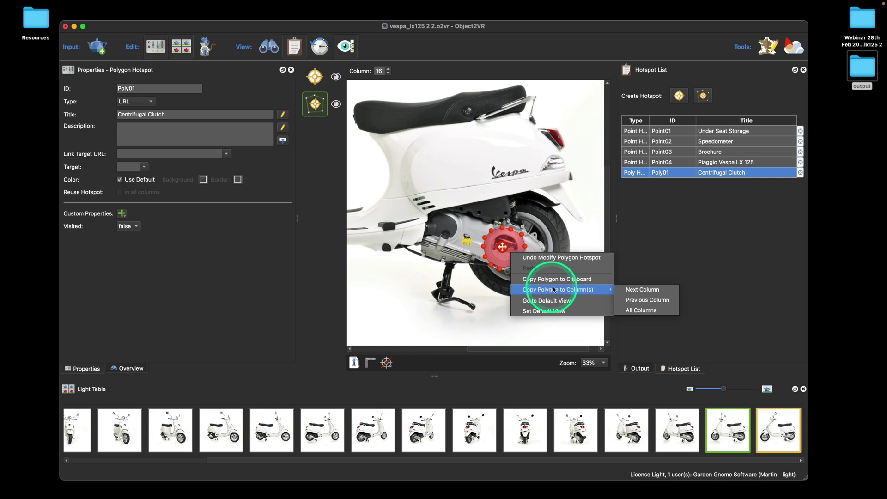
{"action": "left_click", "coordinate": [643, 291]}
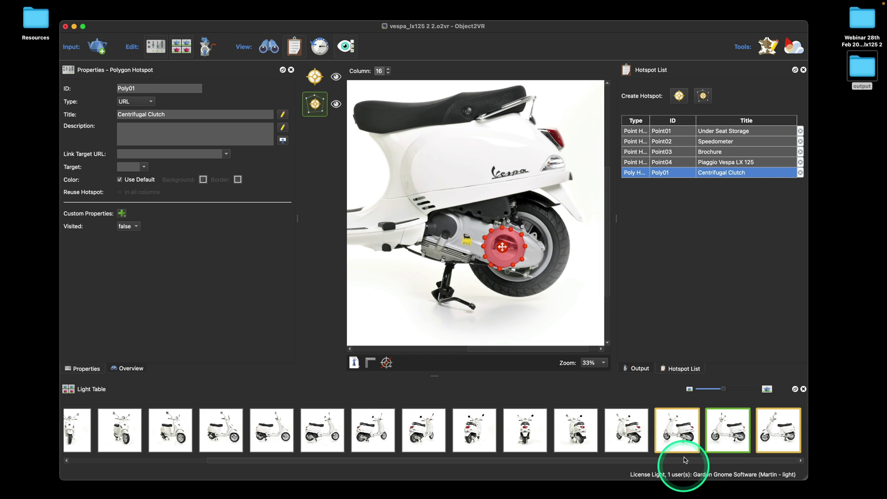
- Move the polygon onto the clutch cover in the column 15 image and copy it to the previous column
{"action": "left_click", "coordinate": [682, 434]}
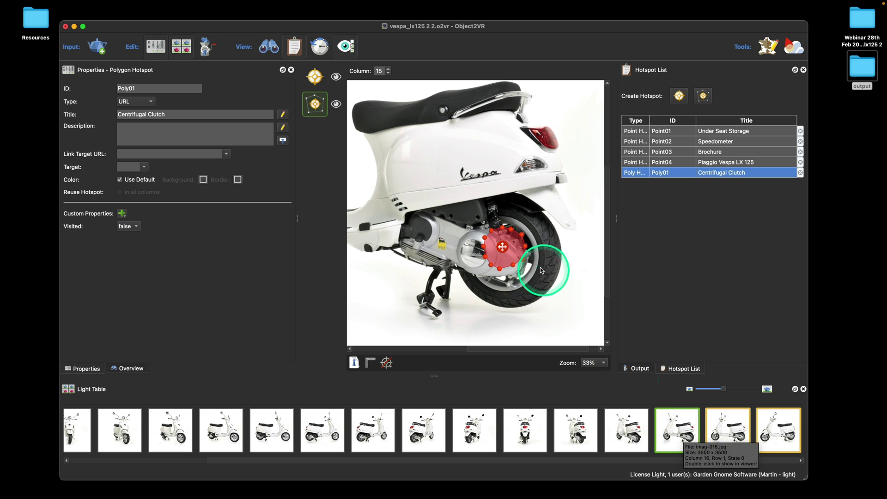
{"action": "left_click_drag", "start_coordinate": [507, 249], "coordinate": [478, 252]}
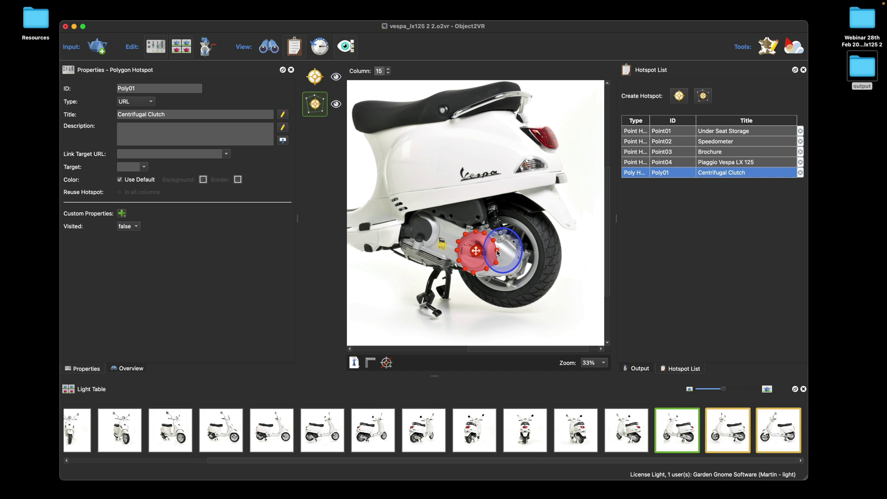
{"action": "right_click", "coordinate": [474, 264]}
{"action": "mouse_move", "coordinate": [504, 298]}
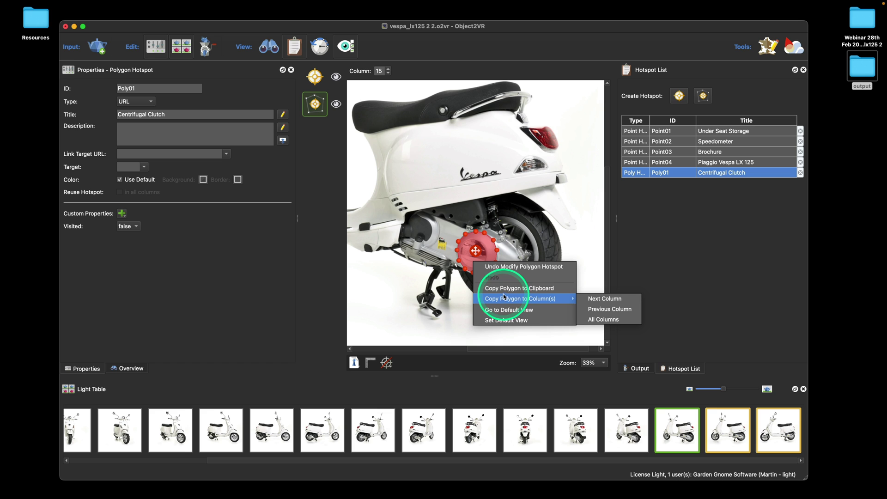
{"action": "left_click", "coordinate": [628, 310]}
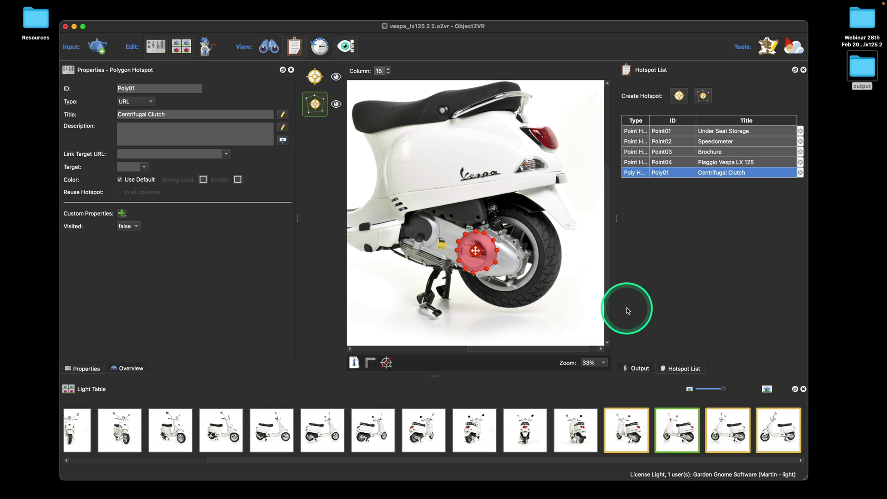
- Move the polygon onto the clutch cover in the column 14 image and copy it to the previous column
{"action": "left_click", "coordinate": [619, 429]}
{"action": "left_click_drag", "start_coordinate": [477, 253], "coordinate": [434, 260]}
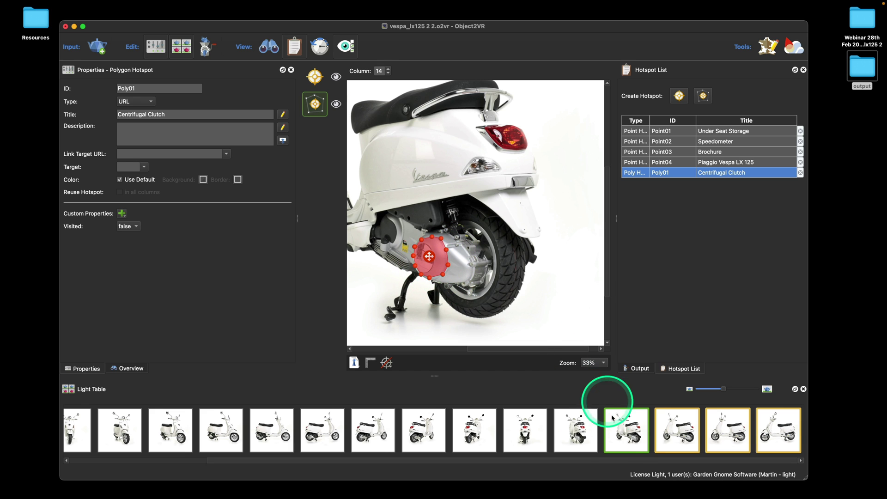
{"action": "right_click", "coordinate": [441, 264]}
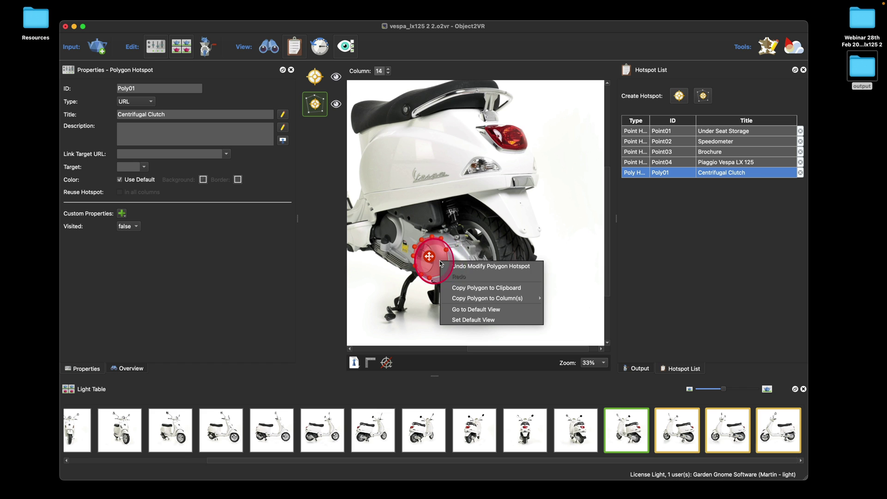
{"action": "mouse_move", "coordinate": [494, 298]}
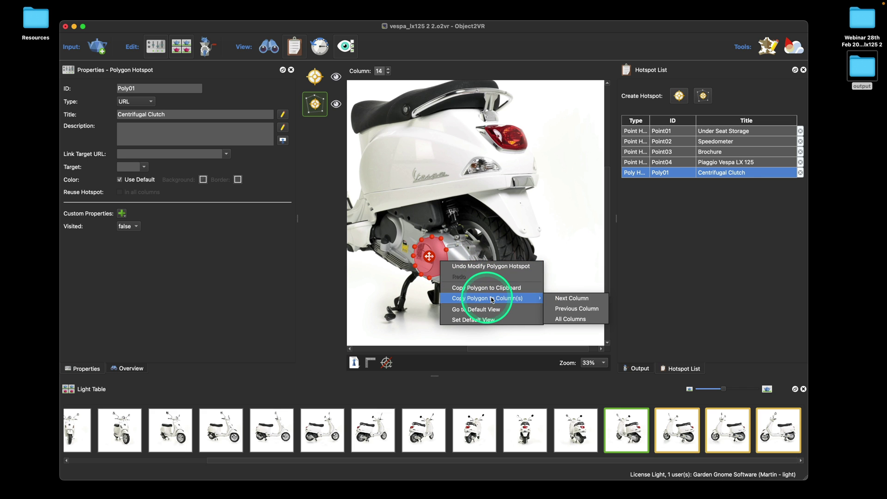
{"action": "left_click", "coordinate": [573, 309]}
- Move the polygon onto the clutch cover in the column 13 image and adjust its points to the narrower outline
{"action": "left_click", "coordinate": [577, 430]}
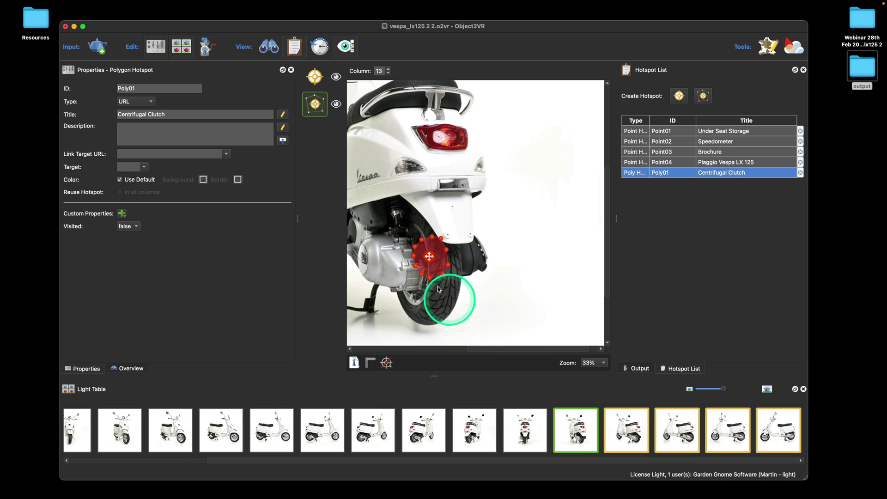
{"action": "left_click_drag", "start_coordinate": [515, 352], "coordinate": [490, 351]}
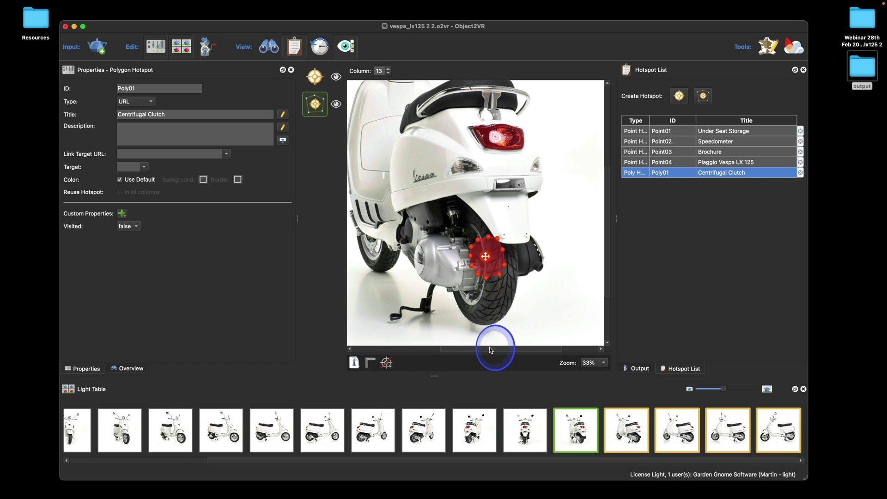
{"action": "left_click_drag", "start_coordinate": [485, 256], "coordinate": [428, 280]}
{"action": "left_click_drag", "start_coordinate": [437, 240], "coordinate": [436, 245]}
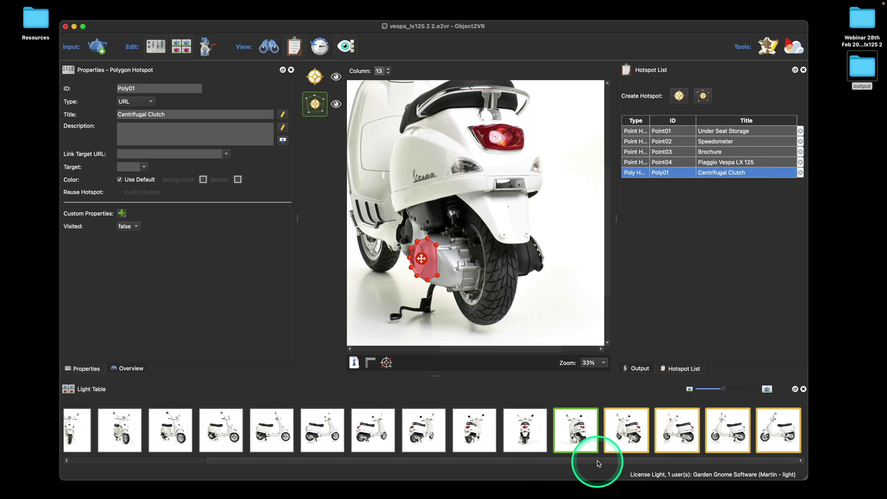
- Check the image thumbnails for columns carrying the polygon, comparing the column 11 and column 13 images
{"action": "left_click_drag", "start_coordinate": [595, 460], "coordinate": [240, 457]}
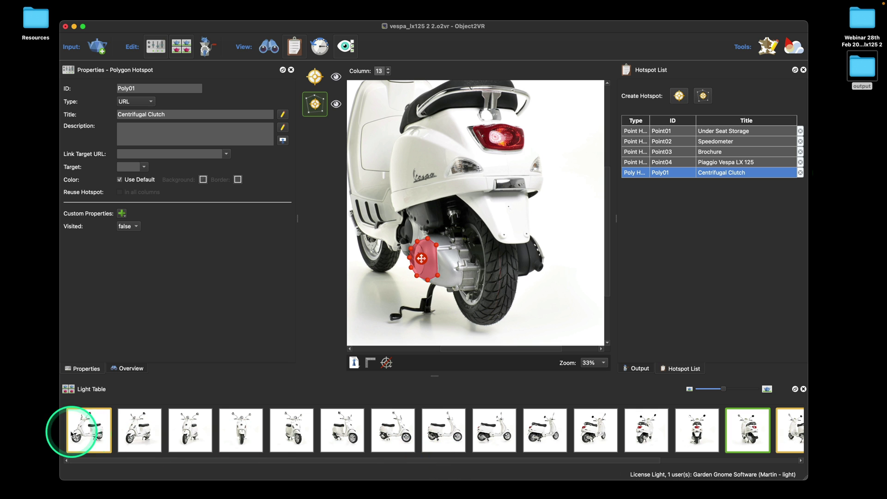
{"action": "left_click_drag", "start_coordinate": [129, 461], "coordinate": [268, 465]}
{"action": "left_click", "coordinate": [586, 430]}
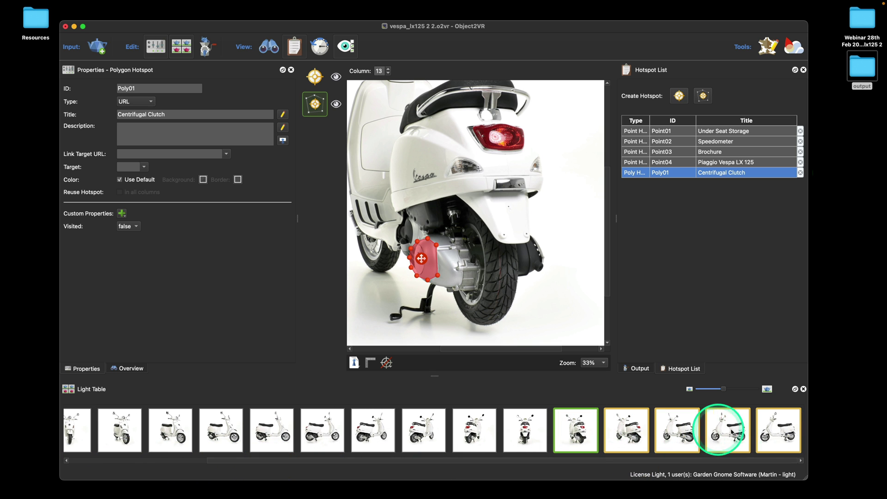
{"action": "left_click", "coordinate": [475, 432]}
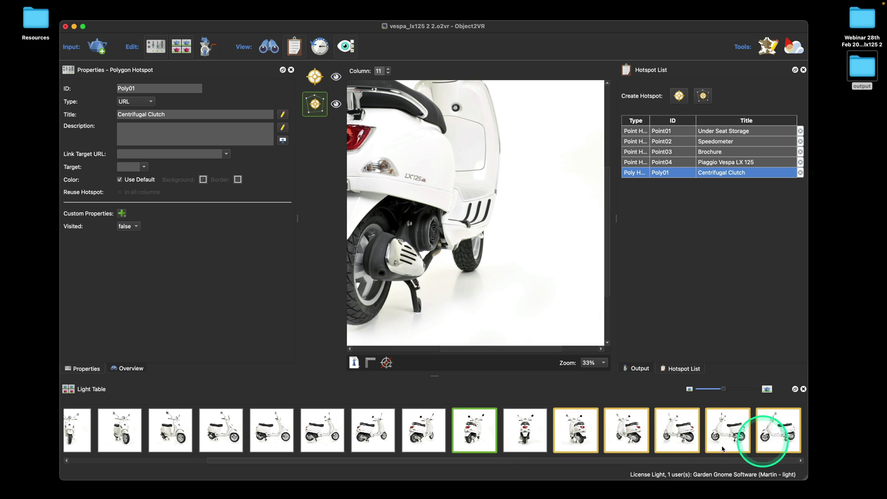
{"action": "left_click_drag", "start_coordinate": [638, 462], "coordinate": [673, 479]}
{"action": "left_click", "coordinate": [581, 435]}
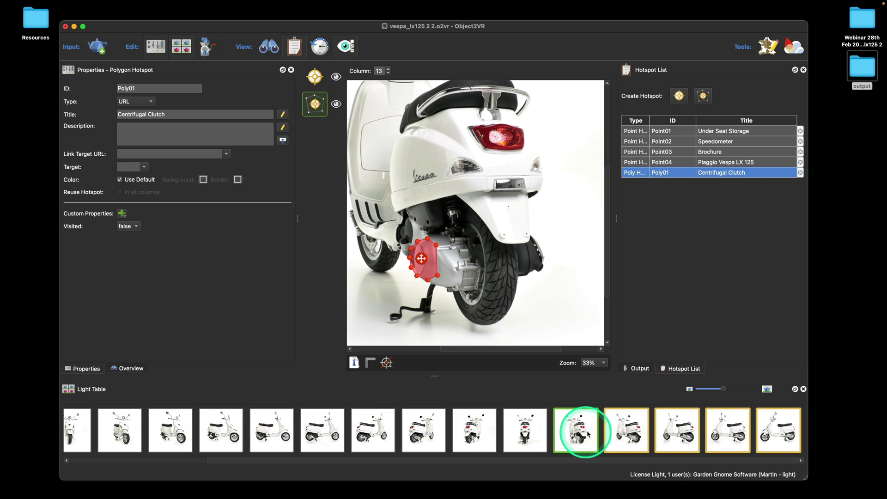
- Generate the web output and check the Centrifugal Clutch hotspot at the rear wheel in the browser
{"action": "left_click", "coordinate": [639, 368]}
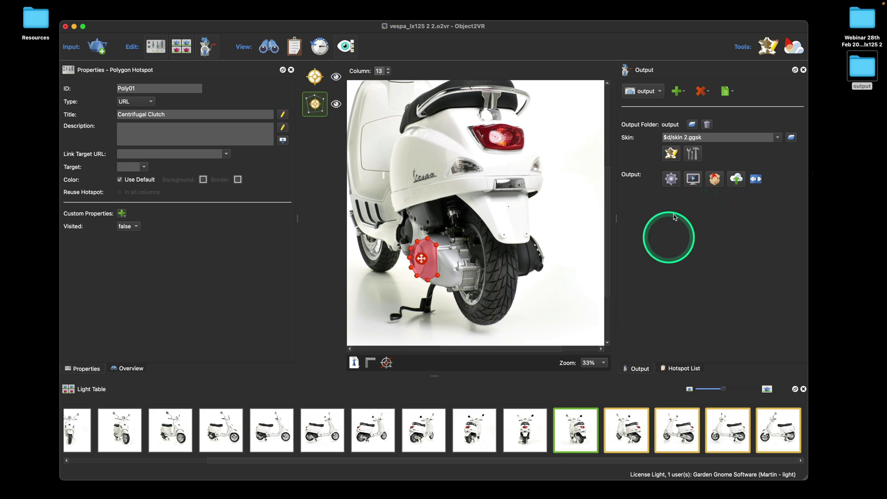
{"action": "left_click", "coordinate": [672, 180]}
{"action": "left_click", "coordinate": [494, 185]}
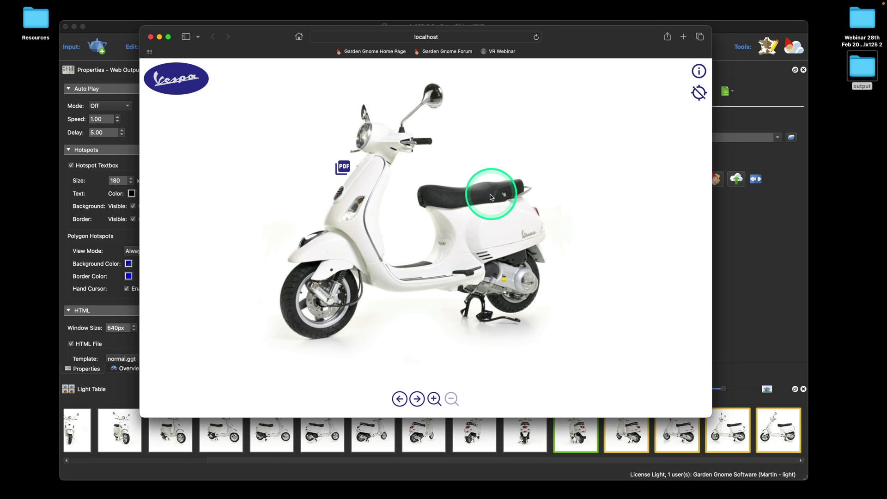
{"action": "mouse_move", "coordinate": [529, 281]}
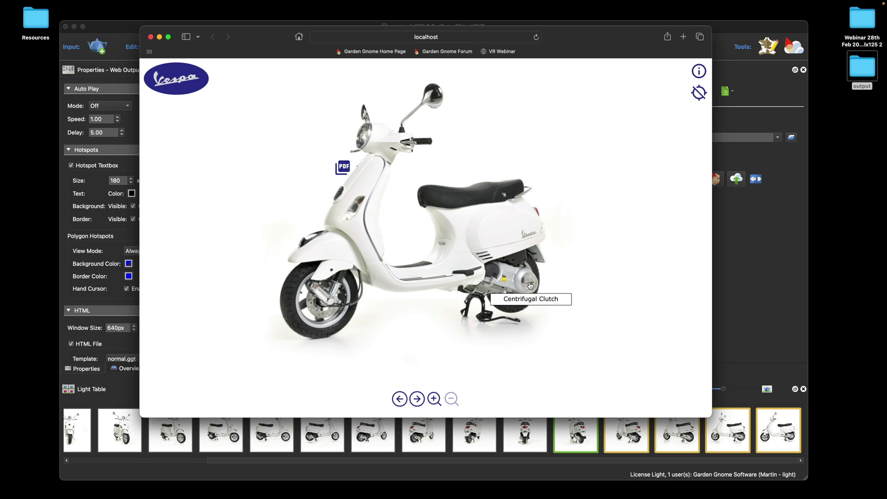
{"action": "left_click", "coordinate": [344, 167]}
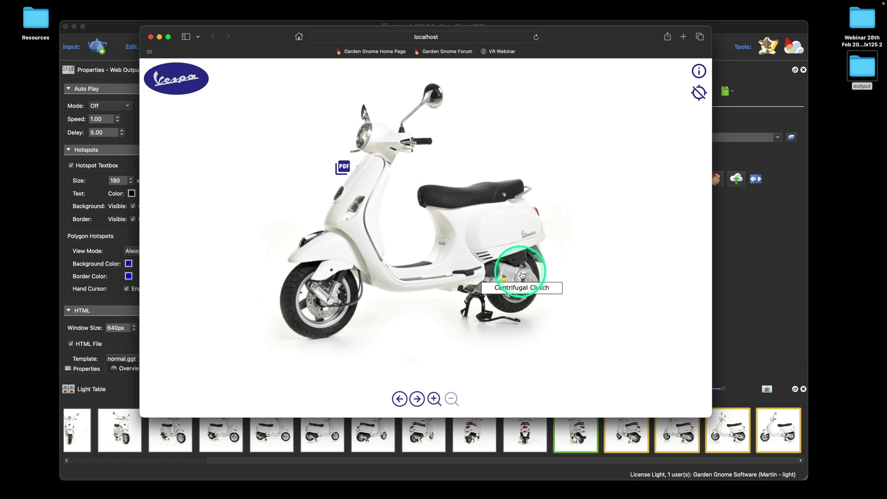
- Close the browser preview and turn on automatic sizing for the hotspot textbox in the web output properties
{"action": "left_click", "coordinate": [151, 38]}
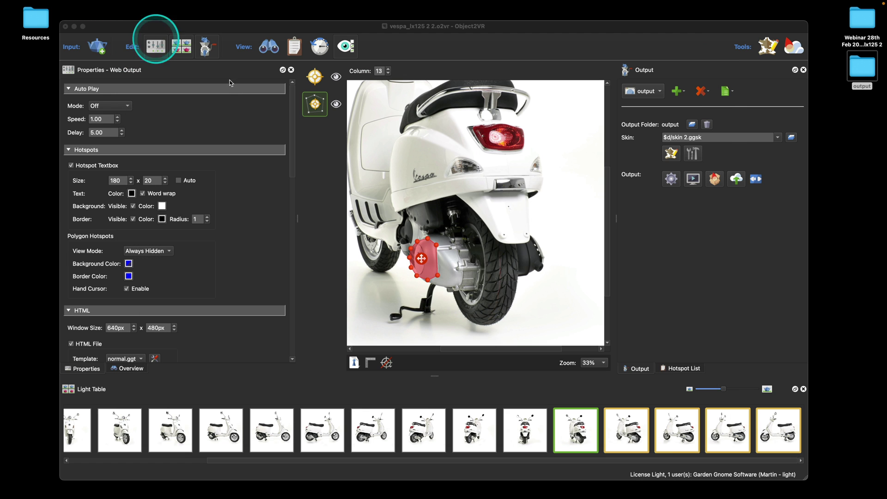
{"action": "left_click", "coordinate": [716, 273]}
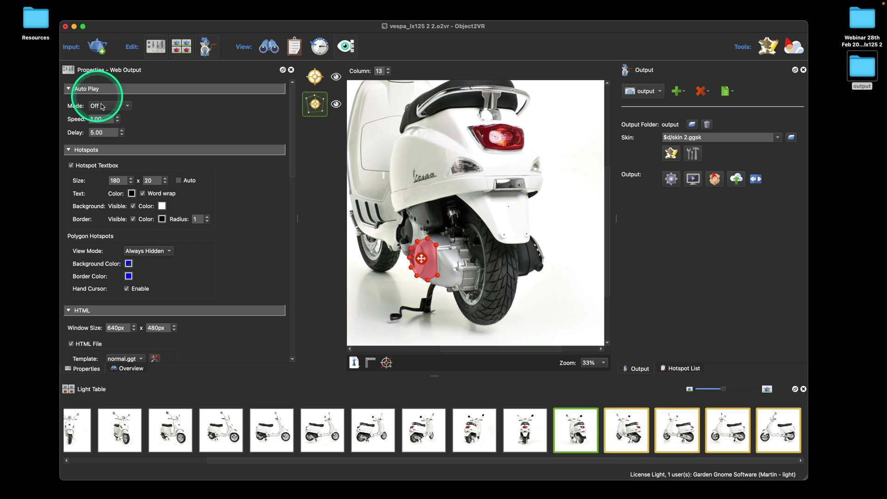
{"action": "scroll", "coordinate": [219, 243], "scroll_direction": "down", "scroll_amount": 1}
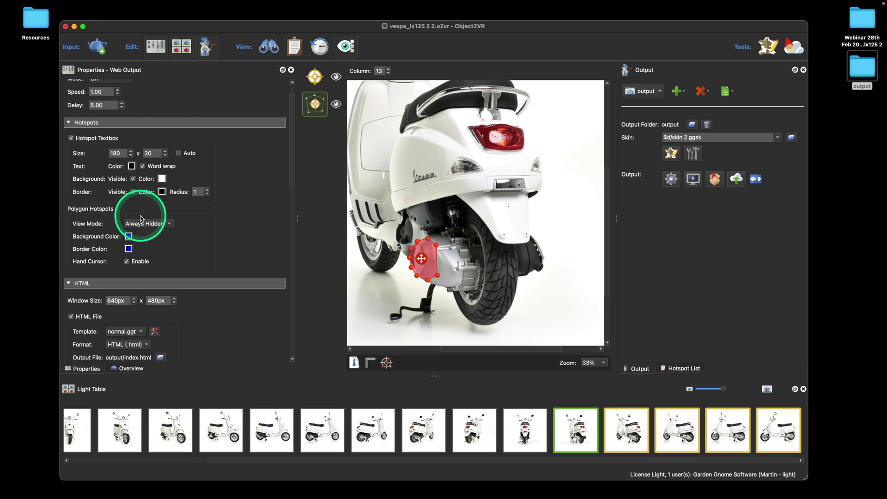
{"action": "left_click", "coordinate": [179, 153]}
- Set the hotspot textbox's text color to white
{"action": "scroll", "coordinate": [211, 182], "scroll_direction": "down", "scroll_amount": 4}
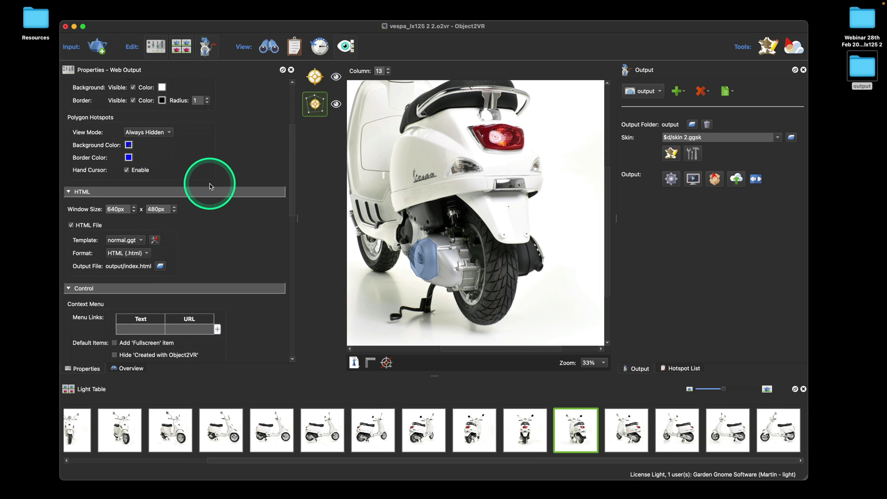
{"action": "scroll", "coordinate": [210, 187], "scroll_direction": "up", "scroll_amount": 1}
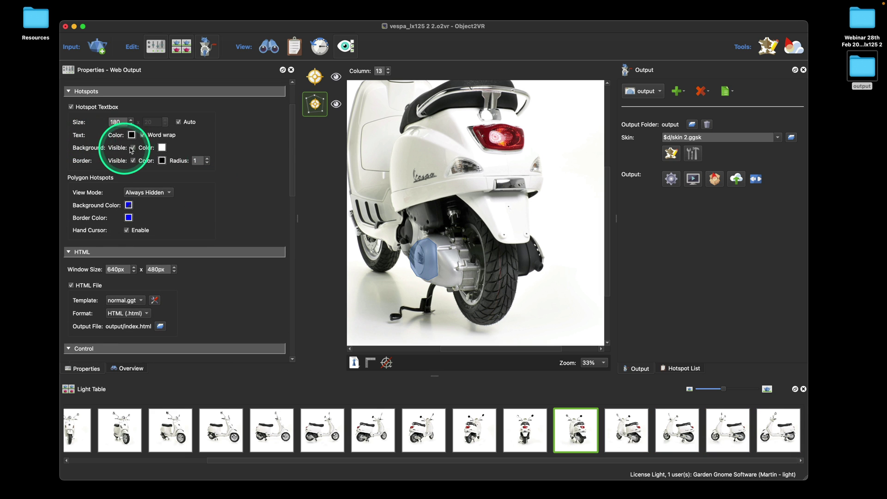
{"action": "left_click", "coordinate": [162, 147]}
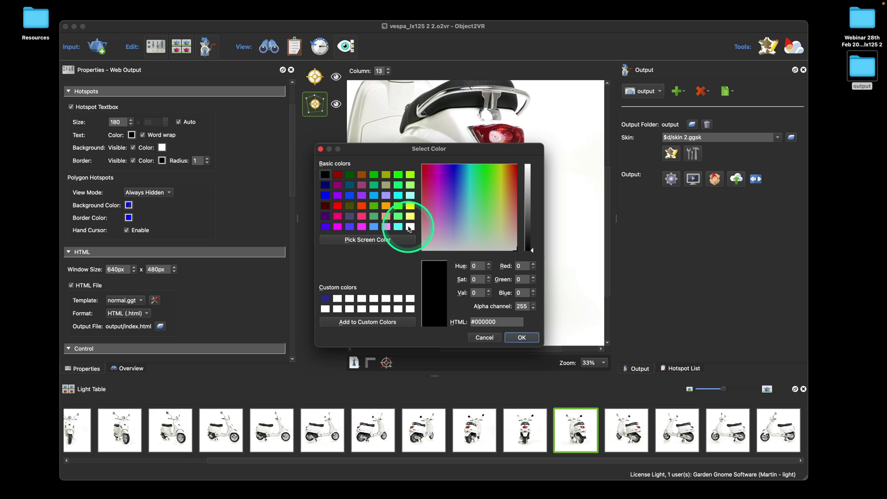
{"action": "left_click", "coordinate": [410, 226]}
{"action": "left_click", "coordinate": [530, 338]}
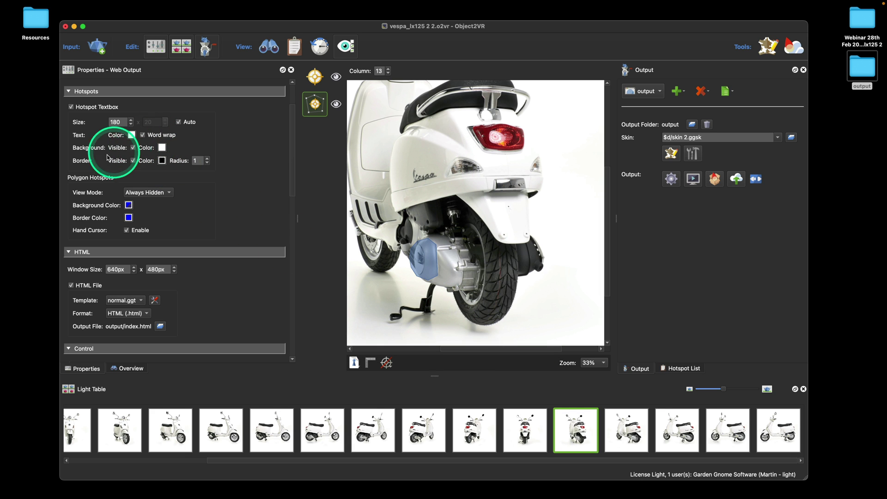
- Set the hotspot textbox background to the saved dark blue custom color and its border radius to 10
{"action": "left_click", "coordinate": [162, 147]}
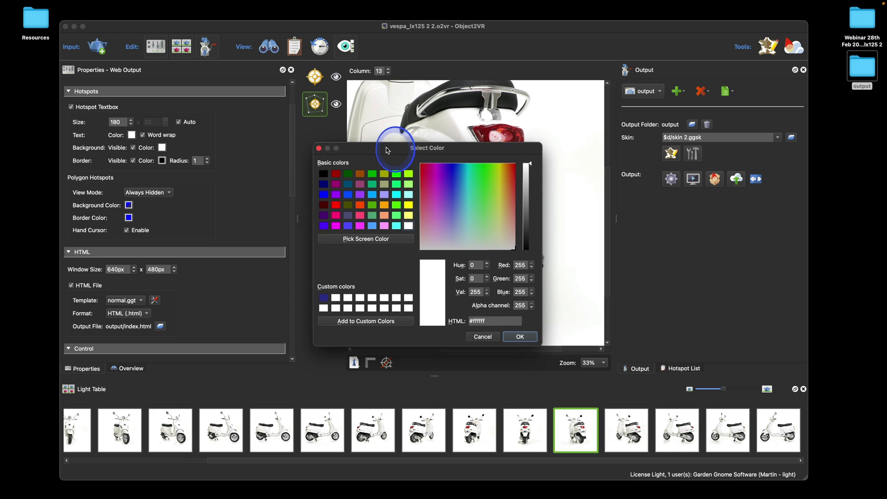
{"action": "left_click_drag", "start_coordinate": [390, 149], "coordinate": [495, 145]}
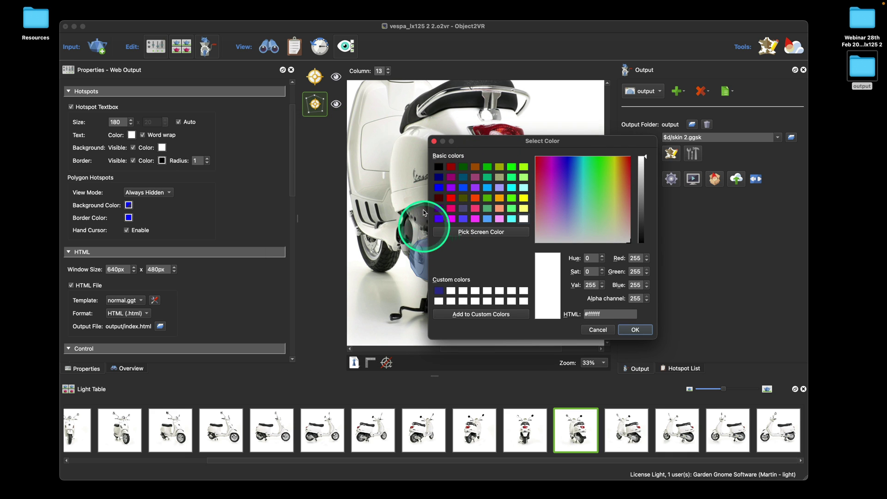
{"action": "left_click", "coordinate": [439, 291]}
{"action": "left_click", "coordinate": [635, 331]}
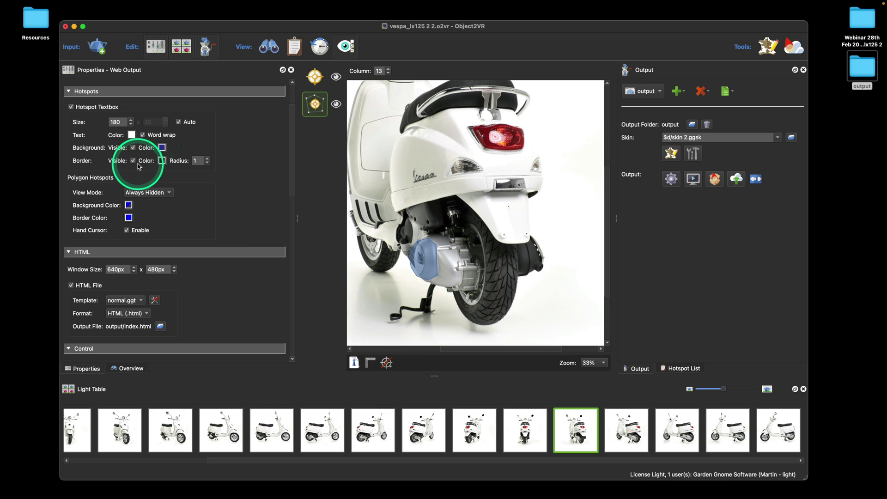
{"action": "double_click", "coordinate": [197, 161]}
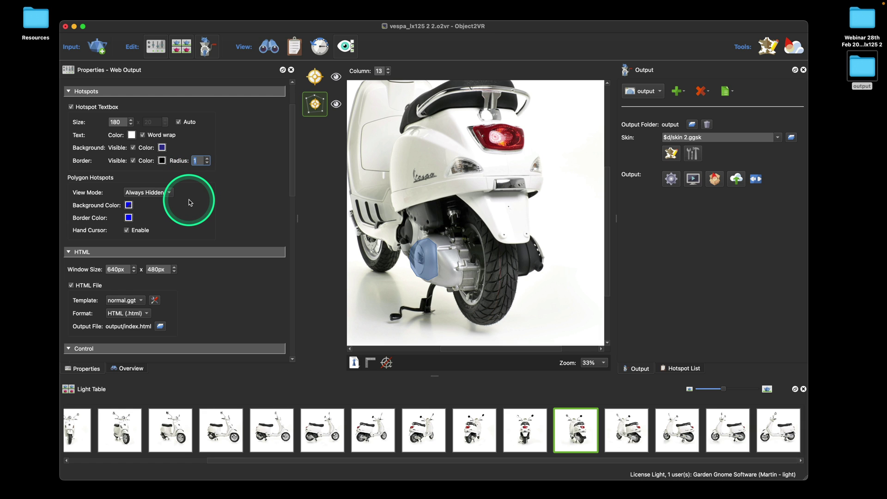
{"action": "type", "text": "10"}
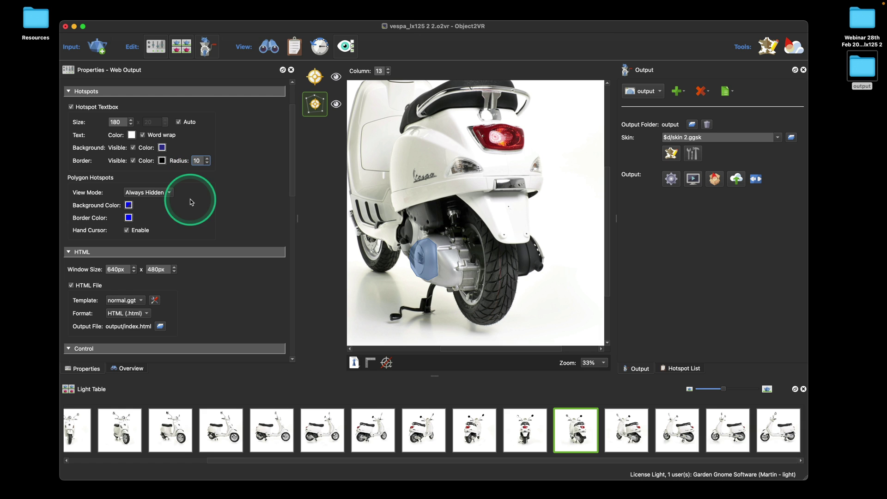
- Regenerate the web output, overwriting object.xml, and check the Brochure and Centrifugal Clutch hotspot labels in the browser
{"action": "left_click", "coordinate": [675, 187]}
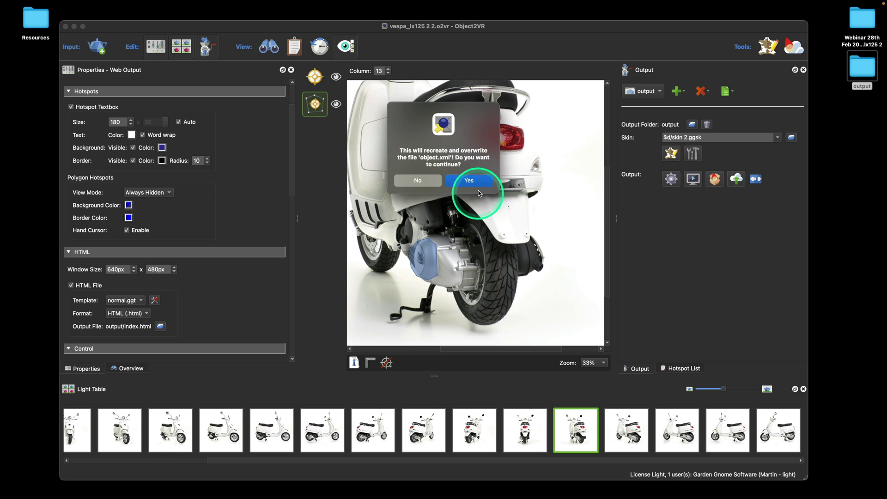
{"action": "left_click", "coordinate": [459, 182]}
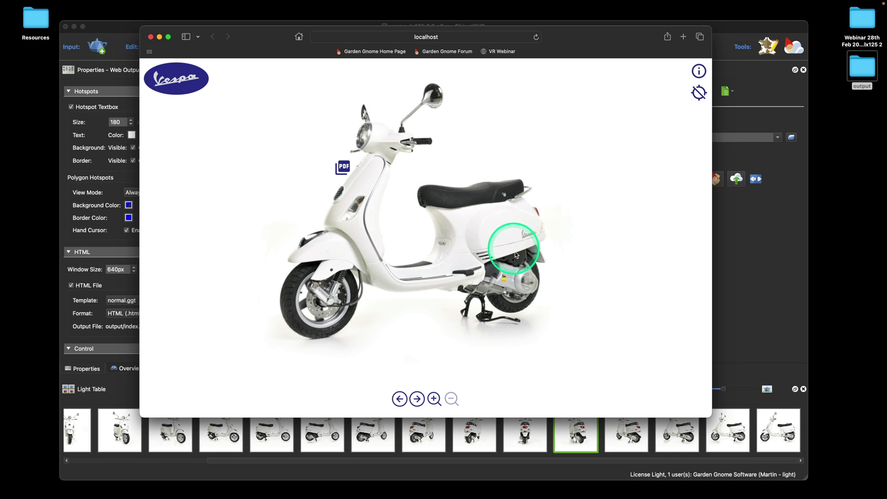
{"action": "mouse_move", "coordinate": [525, 277]}
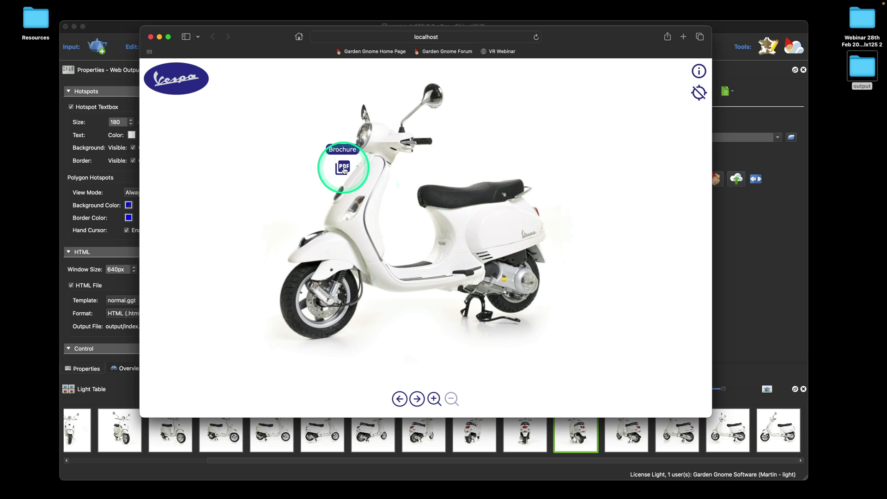
{"action": "mouse_move", "coordinate": [345, 166]}
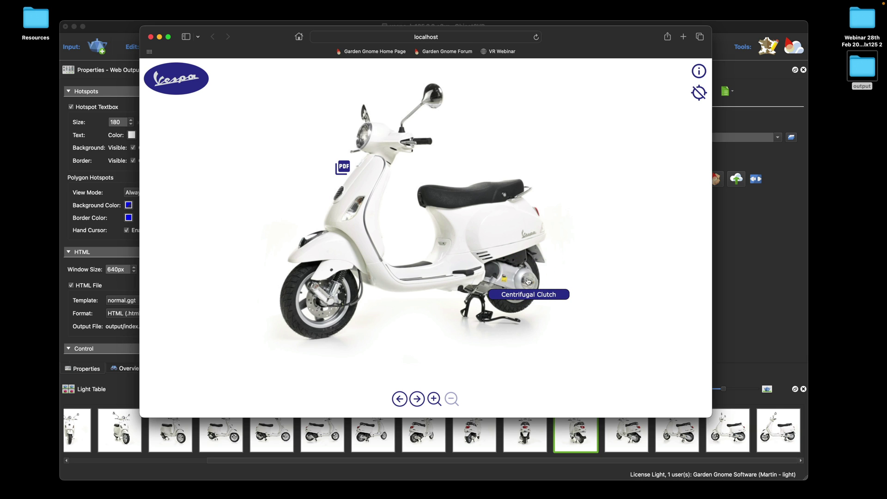
{"action": "left_click", "coordinate": [150, 37]}
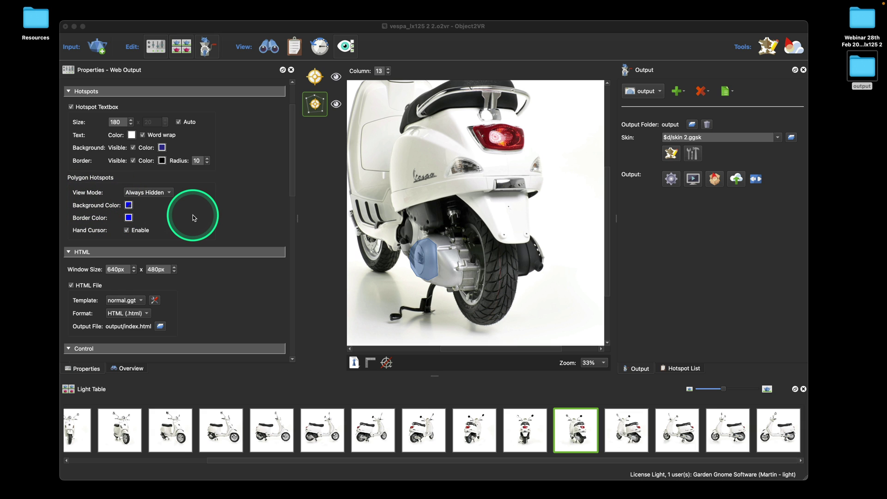
- Set the polygon hotspots' view mode to Always Visible, regenerate the output and check the clutch polygon while rotating the scooter
{"action": "left_click", "coordinate": [170, 194]}
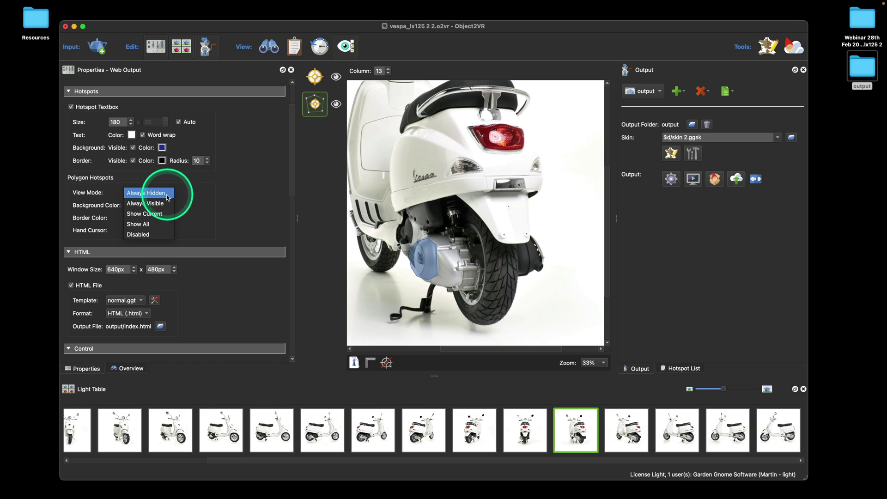
{"action": "left_click", "coordinate": [167, 202]}
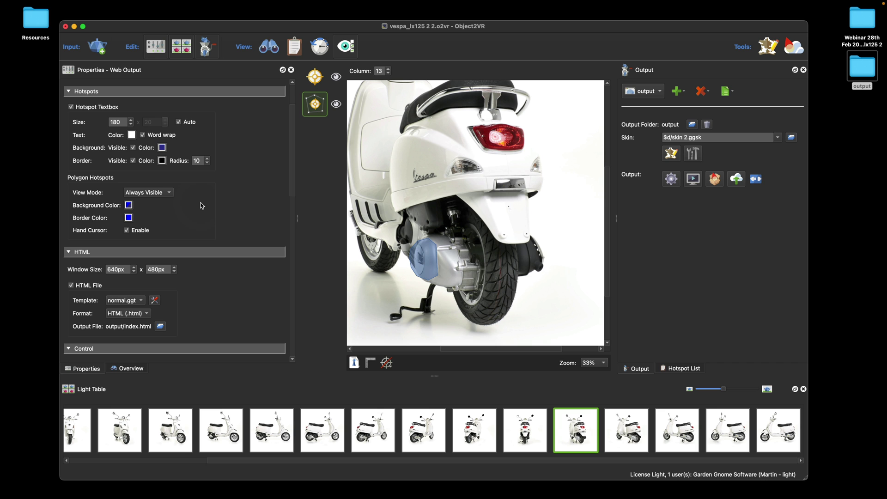
{"action": "left_click", "coordinate": [670, 179]}
{"action": "left_click", "coordinate": [465, 175]}
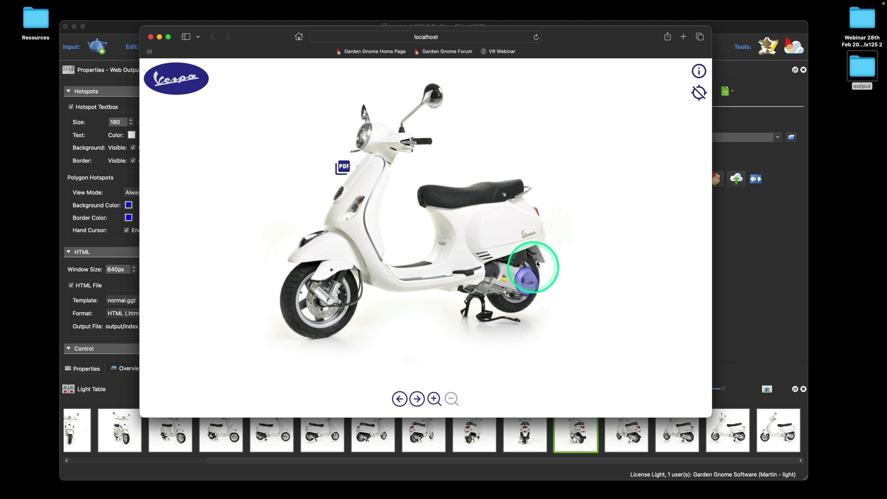
{"action": "mouse_move", "coordinate": [554, 340]}
{"action": "left_mouse_down"}
{"action": "mouse_move", "coordinate": [518, 343]}
{"action": "mouse_move", "coordinate": [549, 337]}
{"action": "left_mouse_up"}
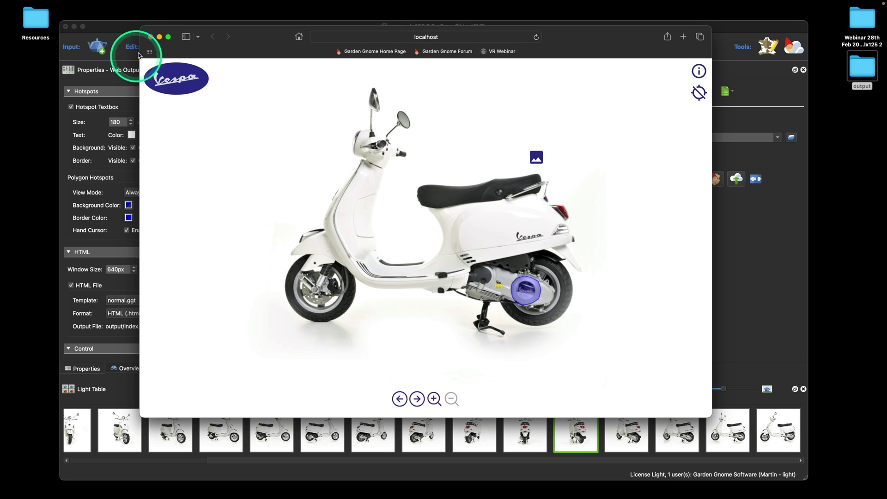
{"action": "left_click", "coordinate": [151, 37]}
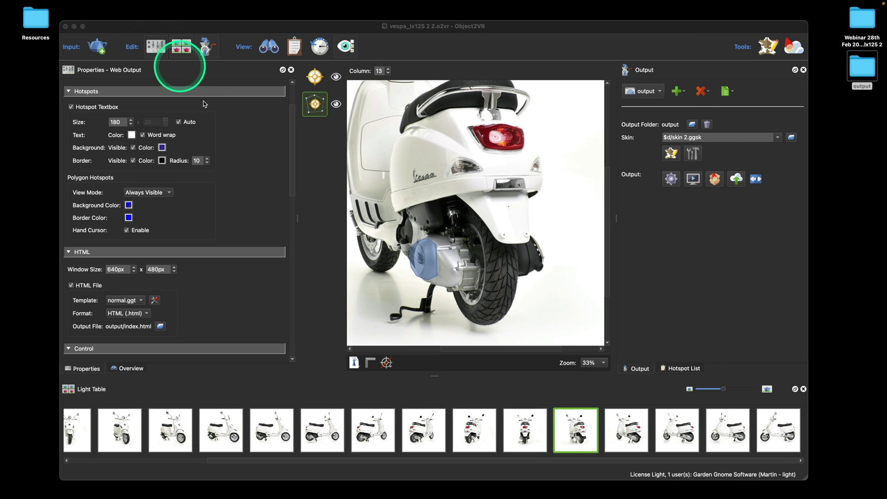
- Set the polygon hotspots' view mode to Show All, using the custom dark blue #2e3192 for both background and border
{"action": "left_click", "coordinate": [159, 197]}
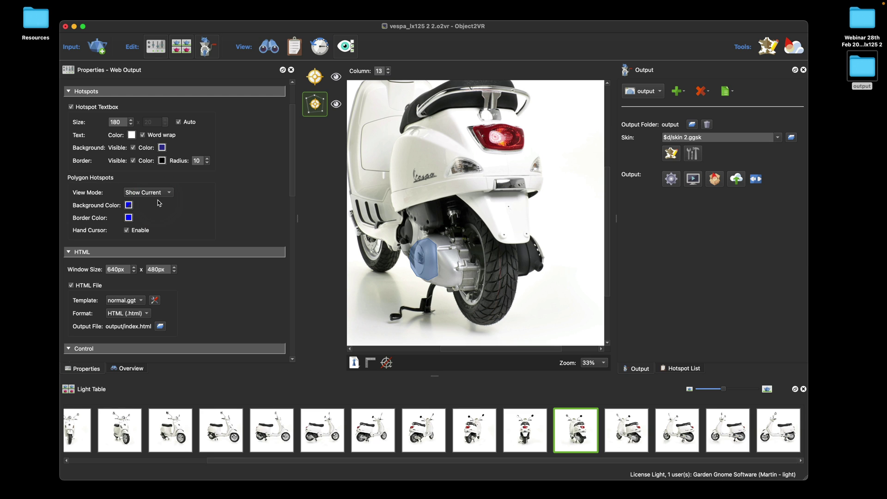
{"action": "left_click", "coordinate": [157, 202]}
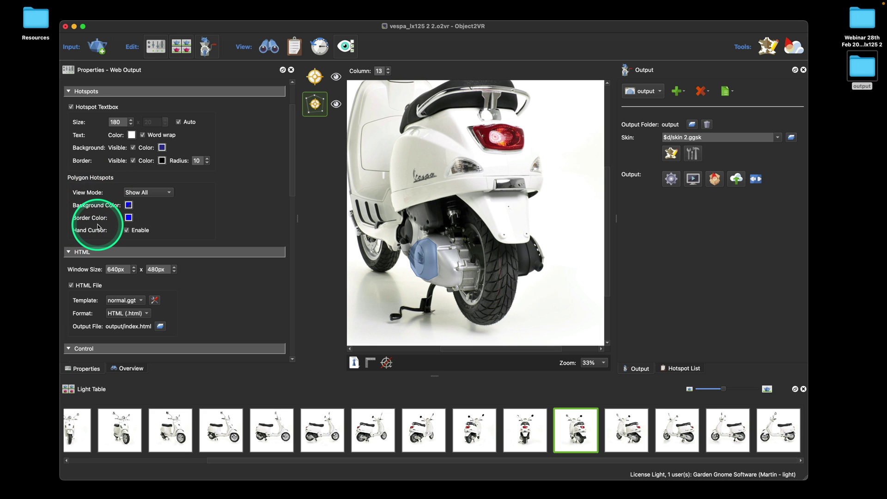
{"action": "left_click", "coordinate": [129, 217]}
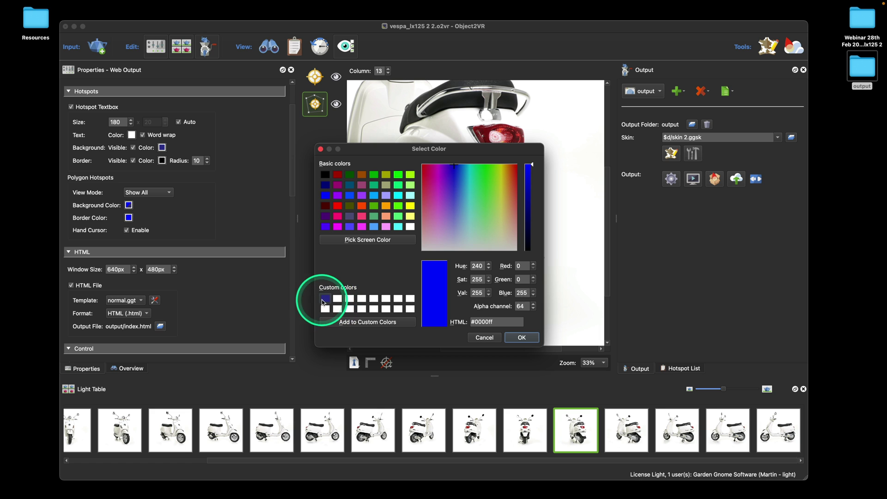
{"action": "left_click", "coordinate": [326, 299]}
{"action": "left_click", "coordinate": [522, 338]}
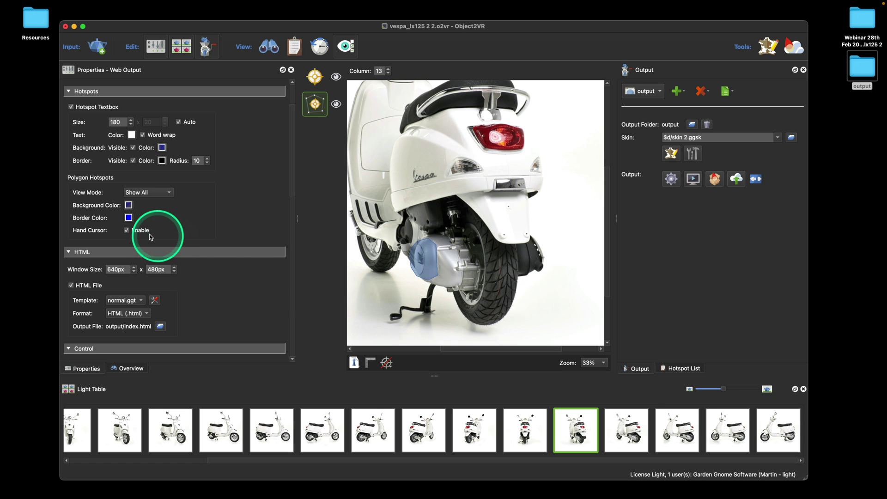
{"action": "left_click", "coordinate": [128, 217]}
{"action": "left_click", "coordinate": [326, 299]}
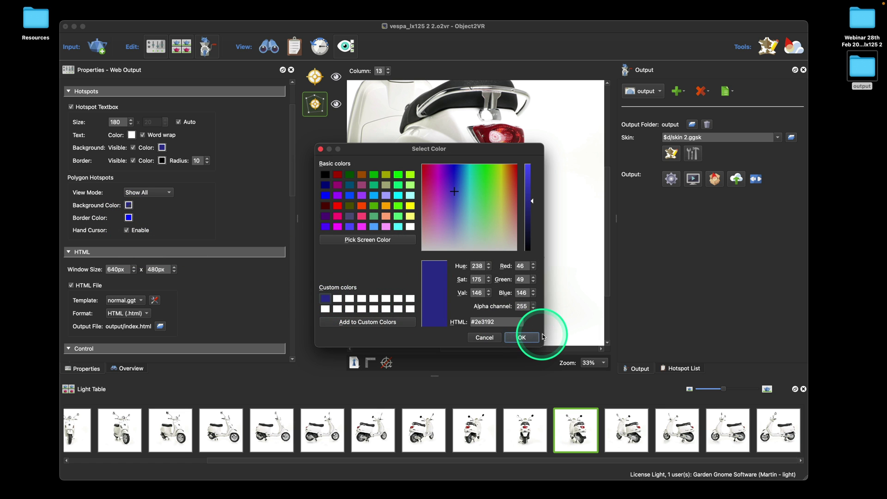
{"action": "left_click", "coordinate": [522, 338]}
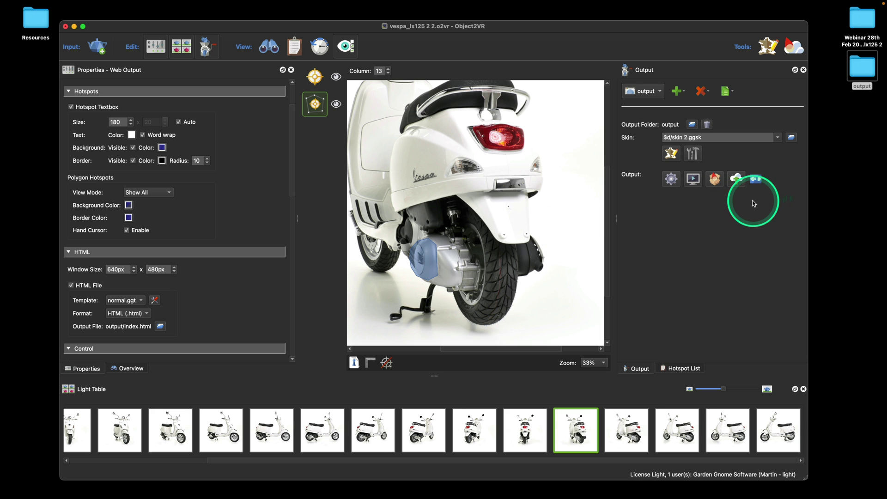
- Regenerate the web output, overwriting object.xml, and check how the clutch polygon appears in the browser
{"action": "left_click", "coordinate": [674, 181]}
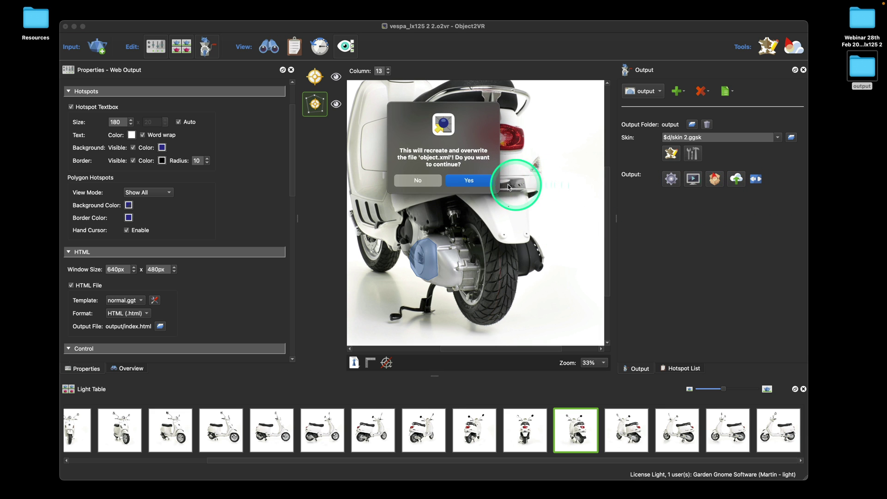
{"action": "left_click", "coordinate": [473, 185]}
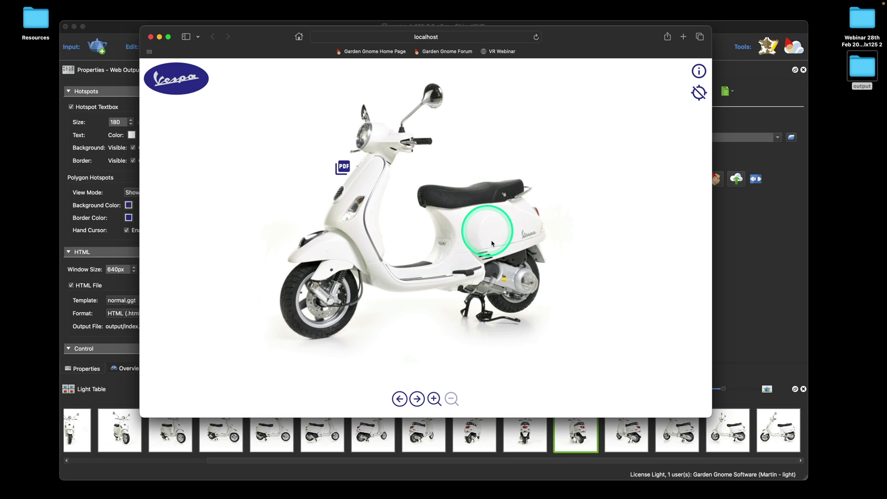
{"action": "mouse_move", "coordinate": [531, 267]}
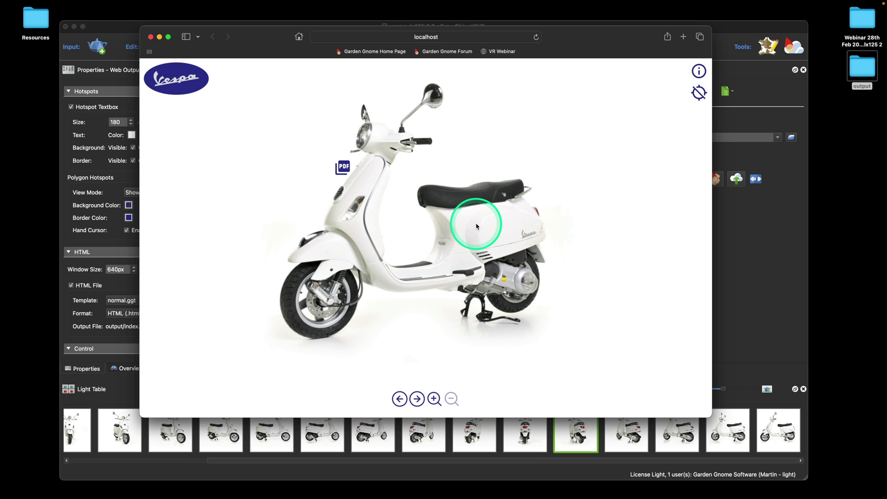
{"action": "left_click_drag", "start_coordinate": [444, 231], "coordinate": [458, 227]}
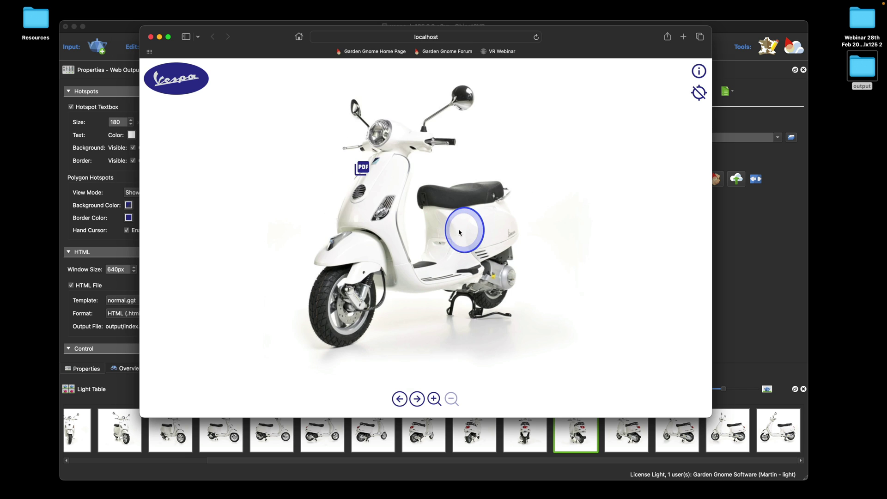
{"action": "left_click", "coordinate": [151, 37]}
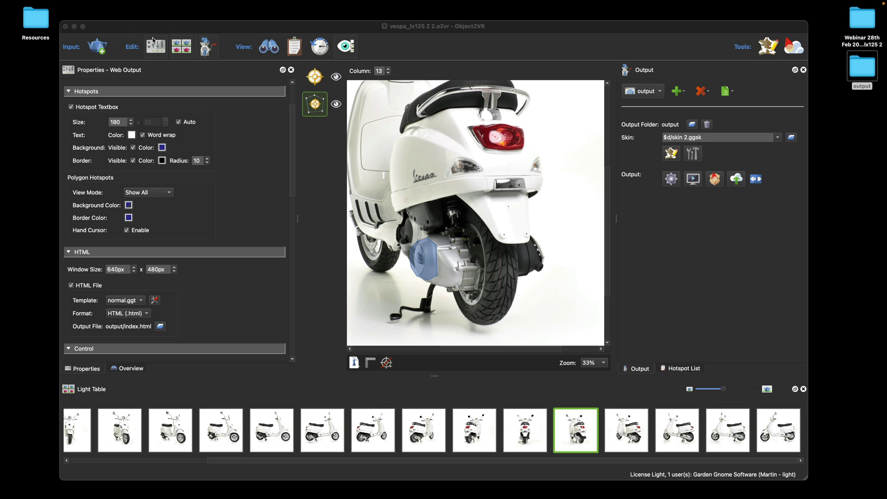
- Create a second polygon hotspot titled "Vespa LX 125 Wiki" and paste the en.wikipedia.org/wiki/Piaggio_Vespa_LX address as its link target URL
{"action": "left_click", "coordinate": [676, 370]}
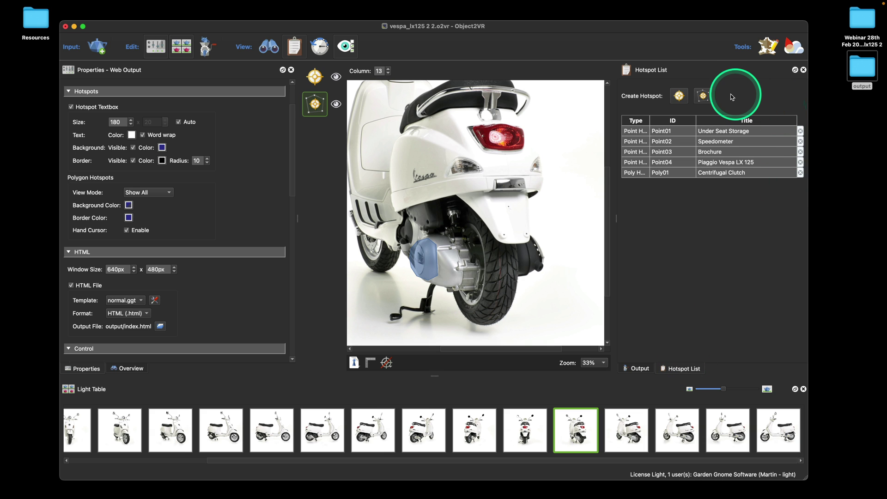
{"action": "left_click", "coordinate": [703, 96]}
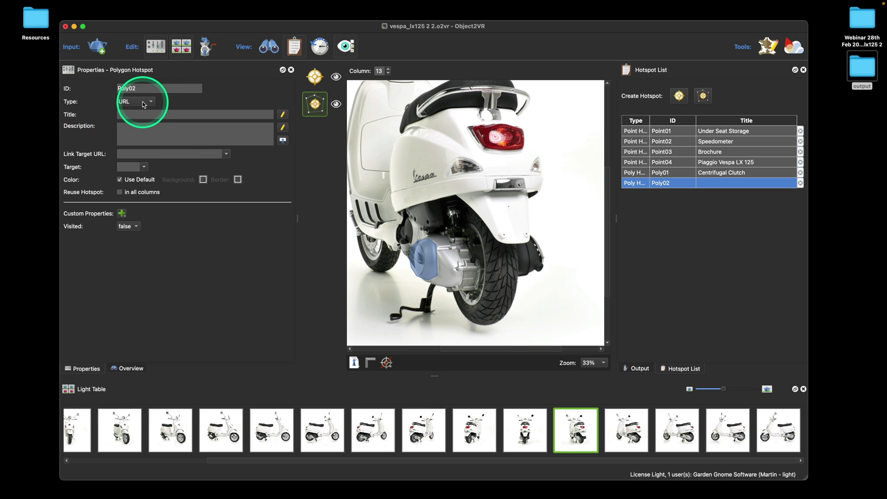
{"action": "key", "text": "super+Tab"}
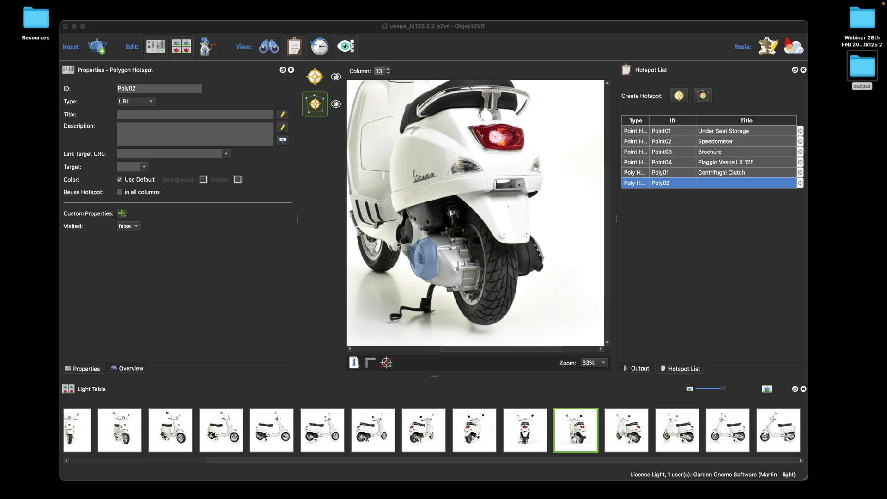
{"action": "key", "text": "super+Tab"}
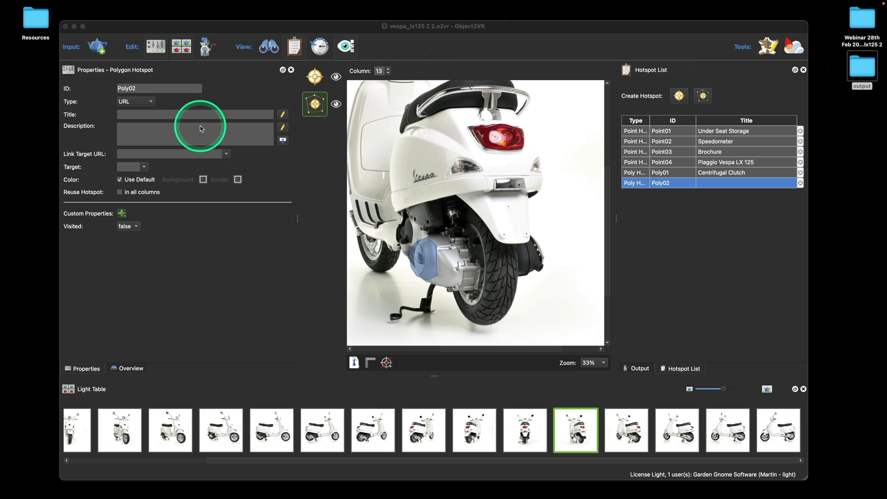
{"action": "left_click", "coordinate": [154, 113]}
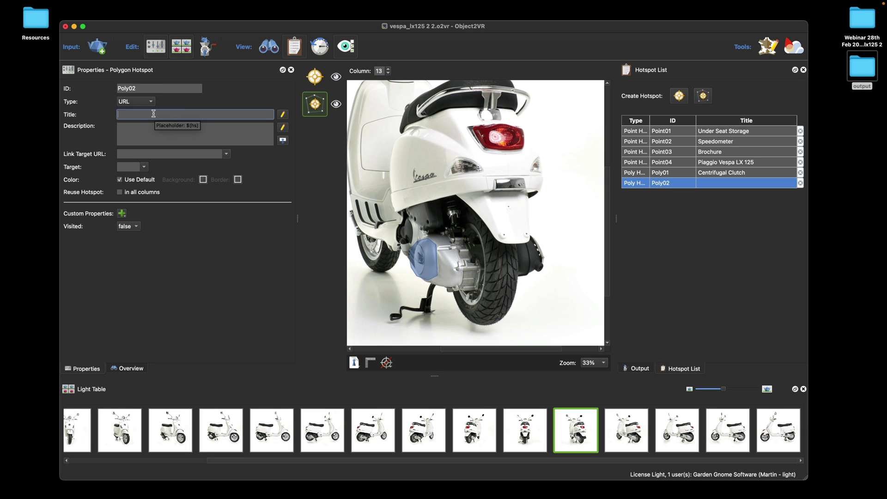
{"action": "type", "text": "V"}
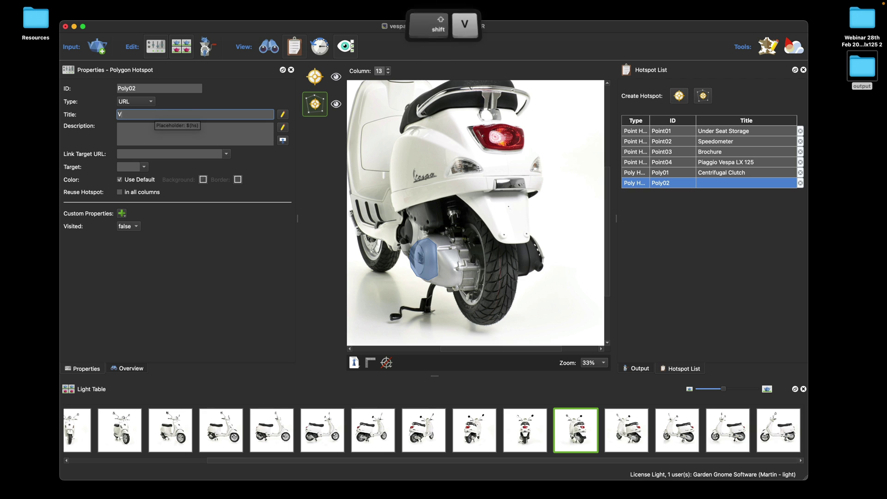
{"action": "type", "text": "espa"}
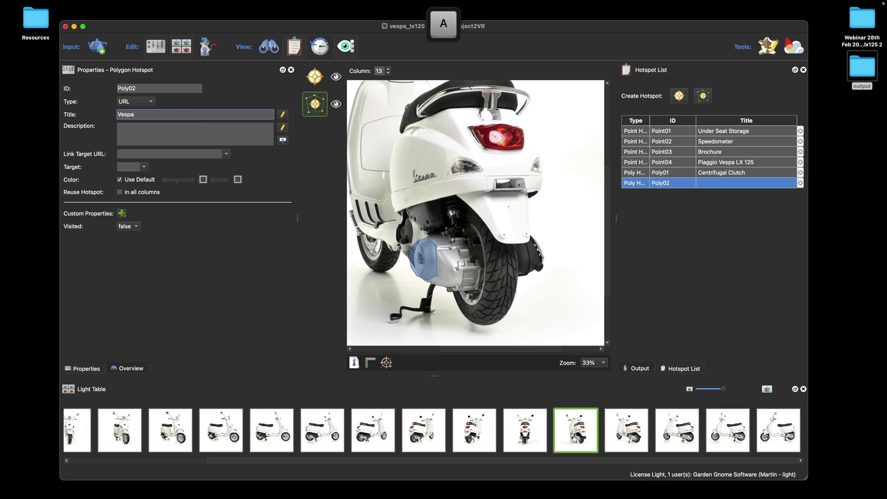
{"action": "type", "text": " LX"}
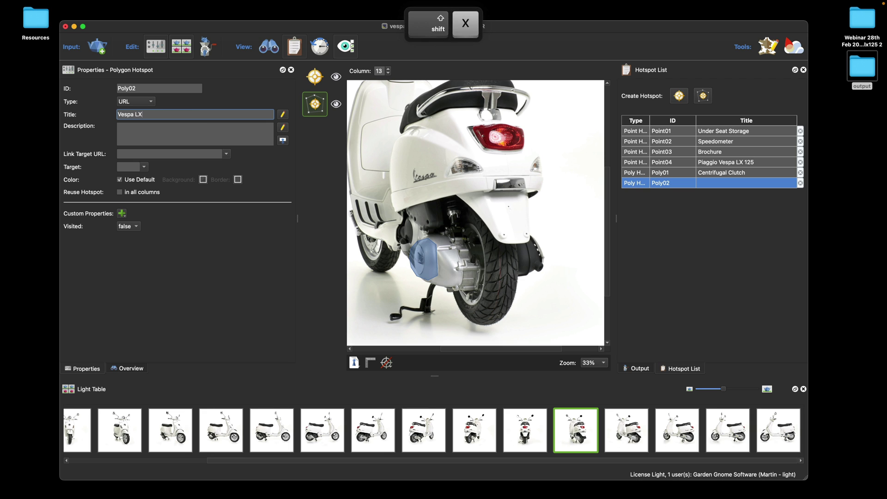
{"action": "type", "text": " 125"}
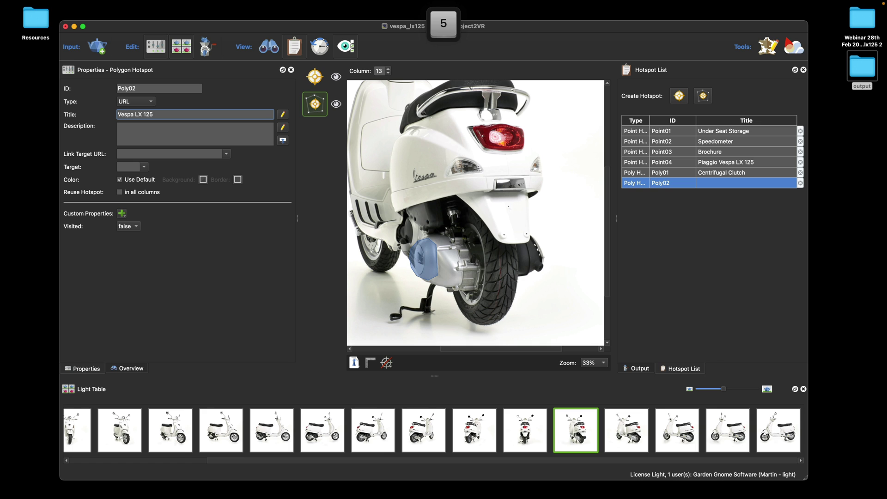
{"action": "type", "text": " Wiki"}
{"action": "left_click", "coordinate": [147, 150]}
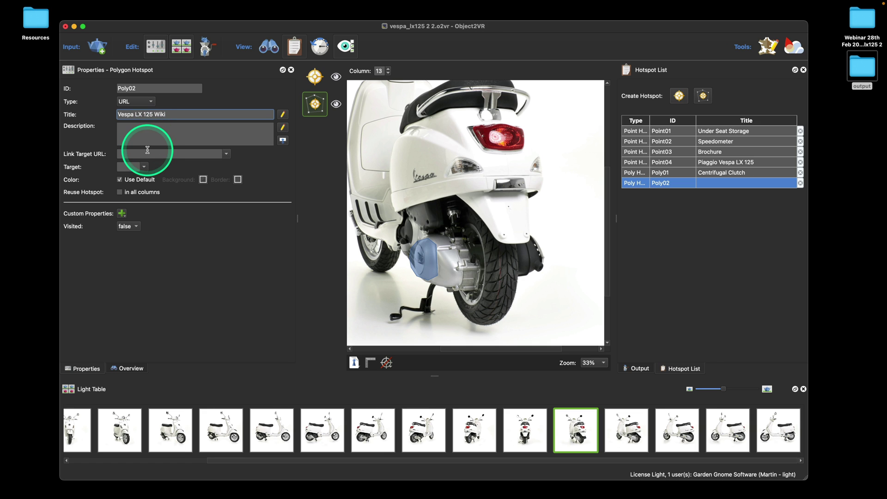
{"action": "key", "text": "super+v"}
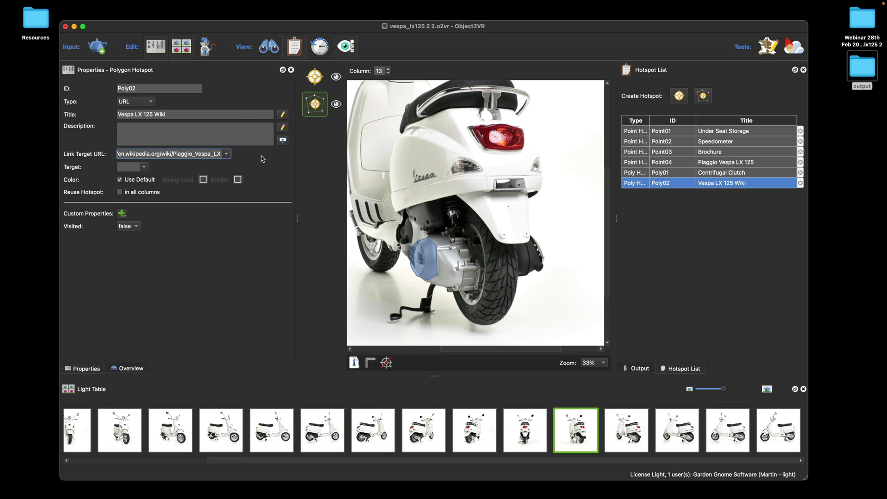
{"action": "left_click", "coordinate": [202, 166]}
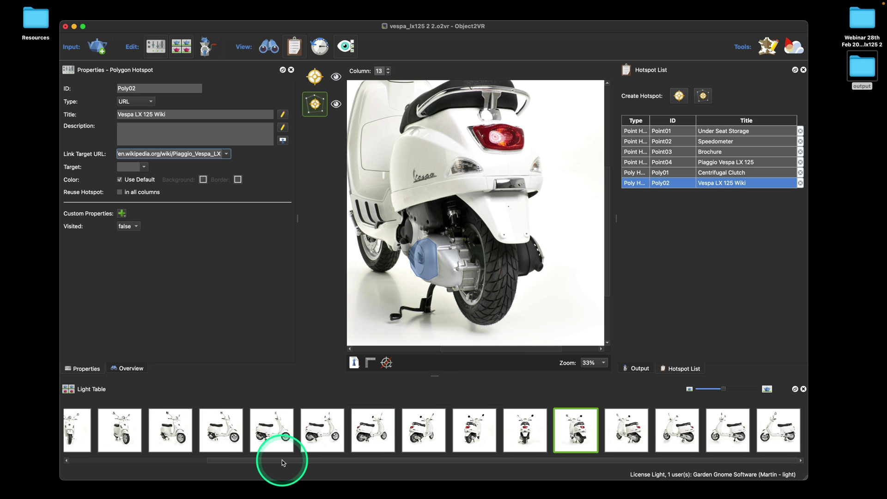
- Outline the round horn grille on the scooter's front shield with the Vespa LX 125 Wiki polygon hotspot in column 3
{"action": "left_click_drag", "start_coordinate": [283, 461], "coordinate": [157, 461]}
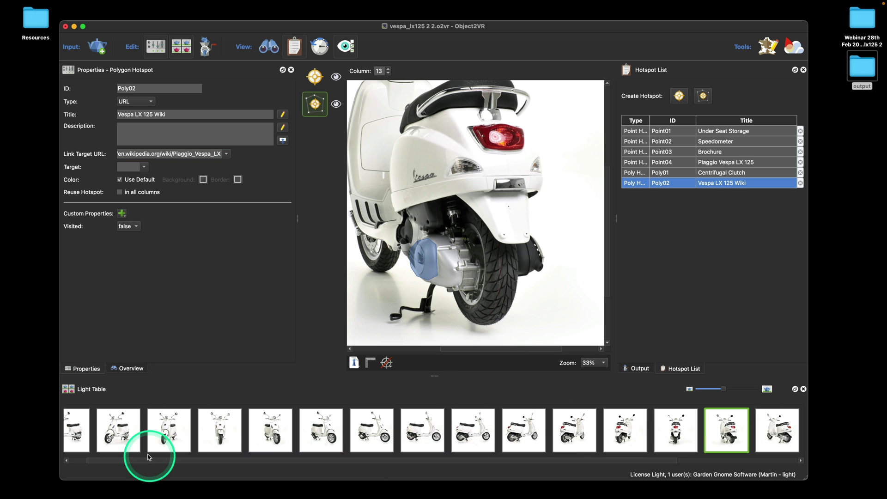
{"action": "left_click", "coordinate": [219, 429]}
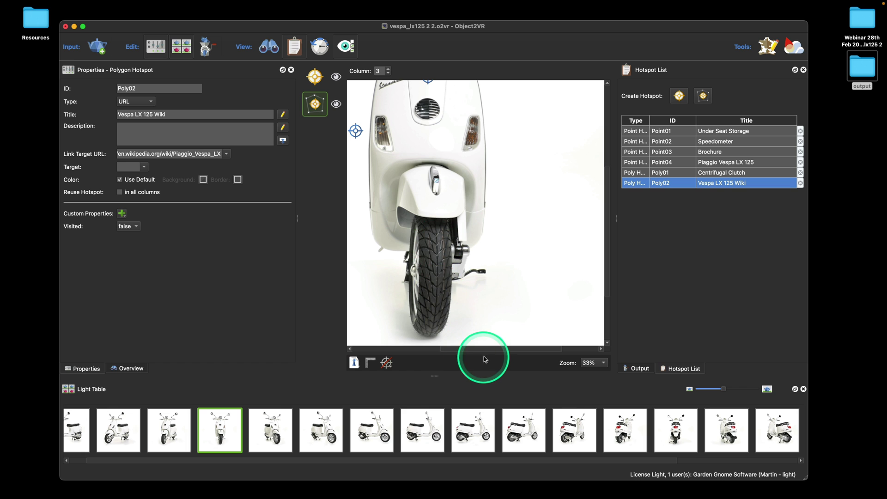
{"action": "left_click_drag", "start_coordinate": [491, 352], "coordinate": [475, 350]}
{"action": "left_click_drag", "start_coordinate": [609, 238], "coordinate": [611, 210]}
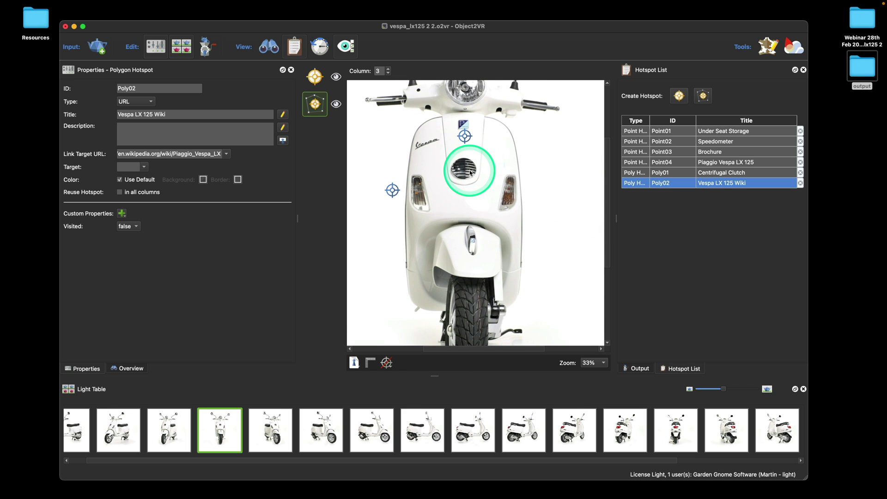
{"action": "left_click_drag", "start_coordinate": [470, 173], "coordinate": [469, 165]}
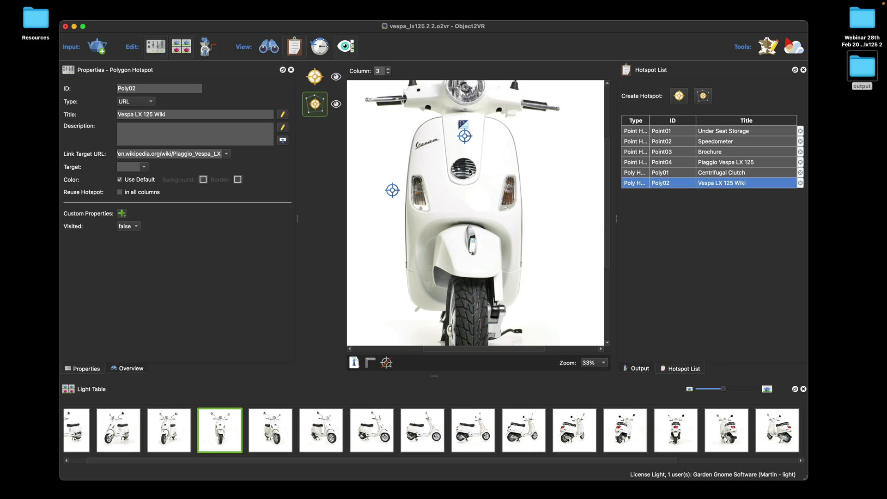
{"action": "left_click", "coordinate": [462, 159]}
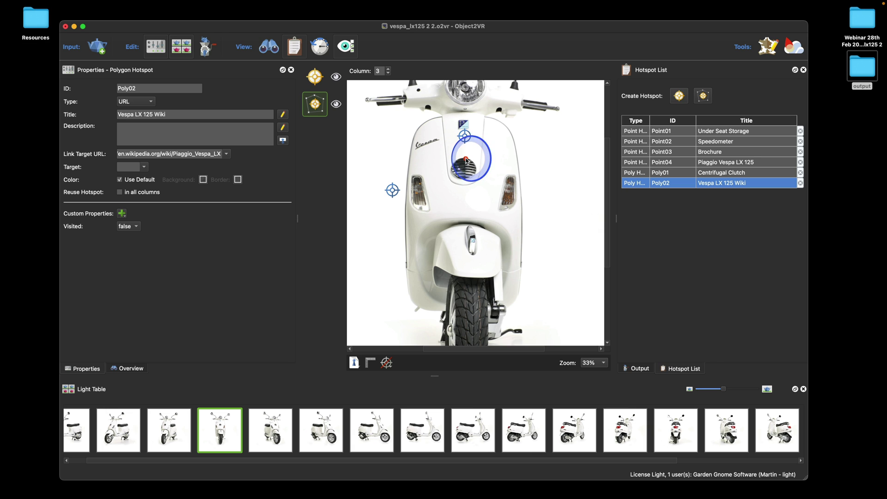
{"action": "left_click", "coordinate": [466, 161]}
{"action": "left_click", "coordinate": [458, 162]}
{"action": "left_click", "coordinate": [453, 169]}
{"action": "left_click", "coordinate": [458, 175]}
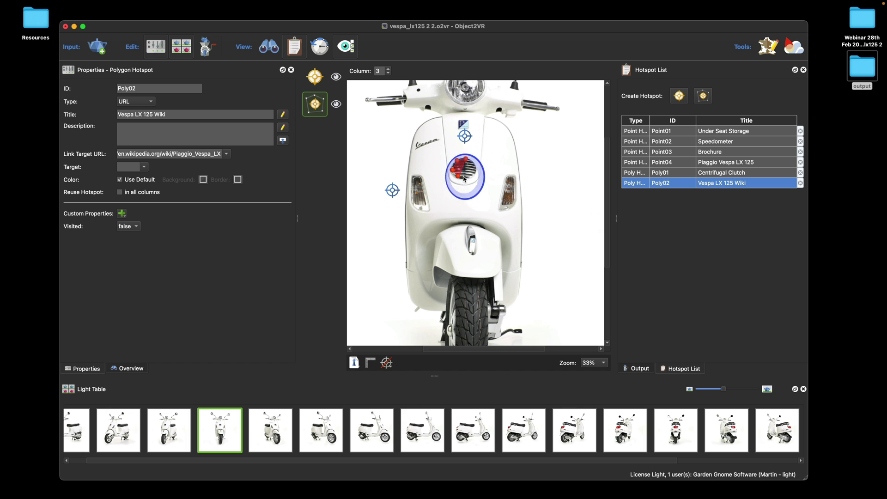
{"action": "left_click", "coordinate": [470, 176]}
{"action": "left_click", "coordinate": [473, 172]}
{"action": "left_click", "coordinate": [473, 165]}
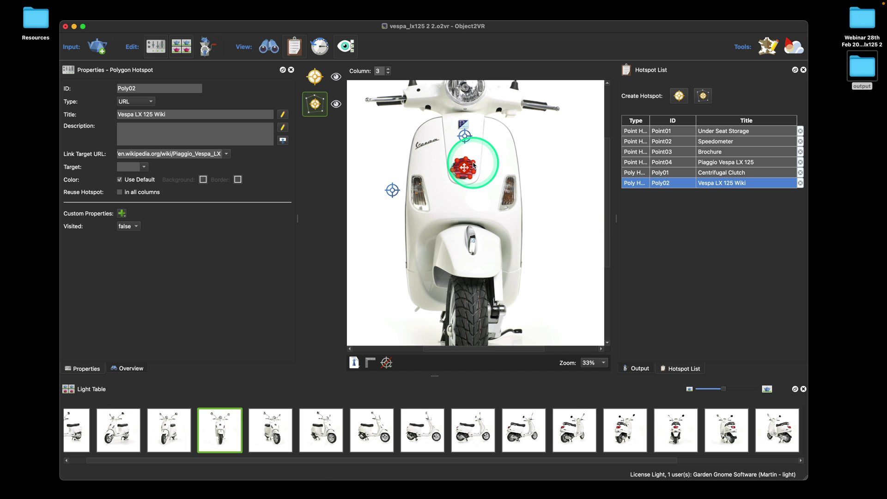
- Outline the horn grille with the same polygon hotspot in column 4
{"action": "key", "text": "Right"}
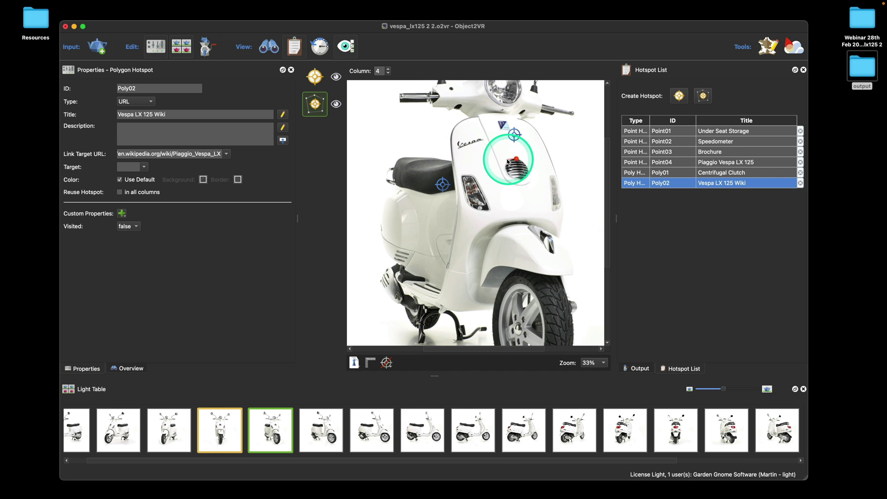
{"action": "left_click", "coordinate": [507, 160]}
{"action": "left_click", "coordinate": [516, 159]}
{"action": "left_click", "coordinate": [518, 165]}
{"action": "left_click", "coordinate": [510, 169]}
{"action": "left_click", "coordinate": [521, 162]}
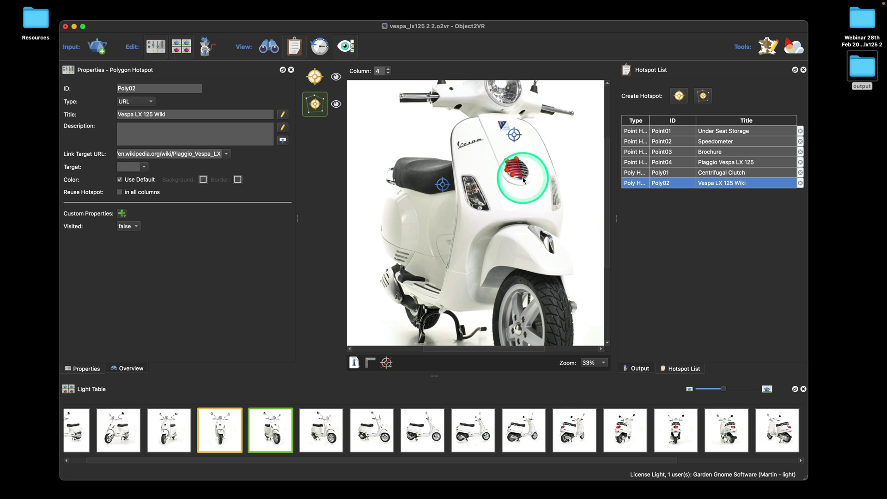
{"action": "left_click", "coordinate": [527, 172]}
{"action": "left_click", "coordinate": [526, 168]}
{"action": "left_click", "coordinate": [525, 168]}
- Trace the wiki polygon hotspot around the horn grille in column 5
{"action": "key", "text": "Right"}
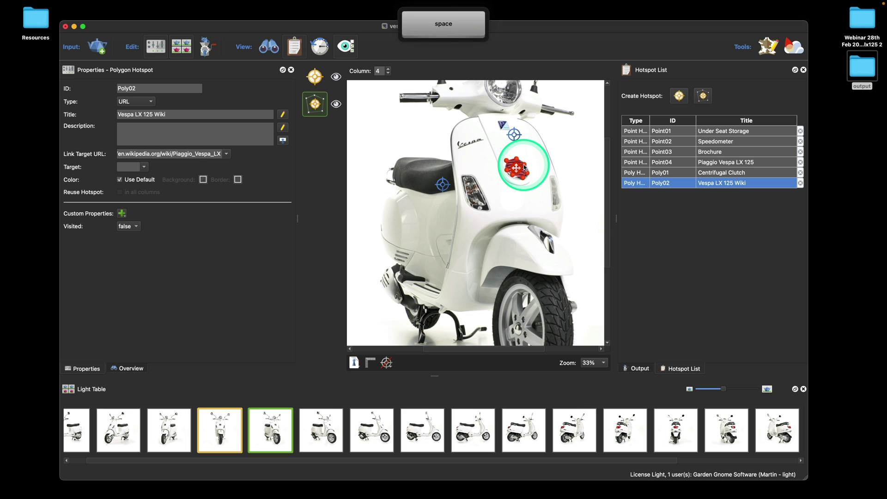
{"action": "left_click", "coordinate": [555, 161]}
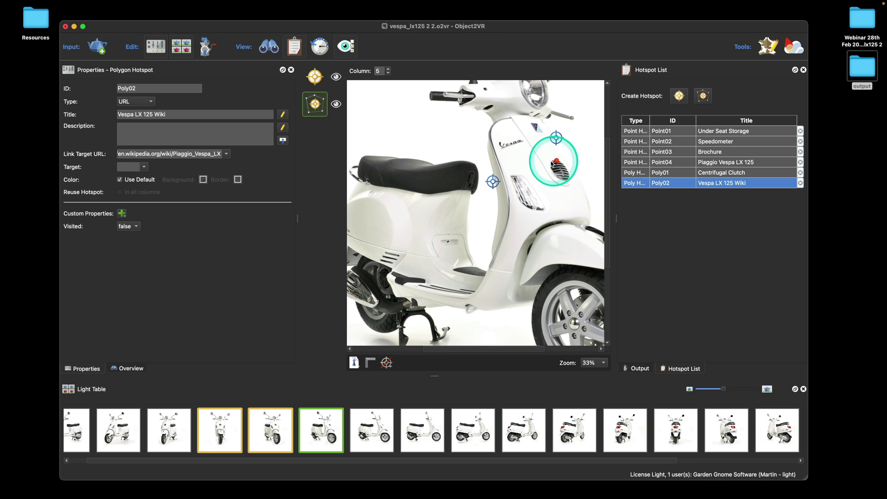
{"action": "left_click", "coordinate": [556, 165]}
{"action": "left_click", "coordinate": [552, 167]}
{"action": "left_click", "coordinate": [550, 173]}
{"action": "left_click", "coordinate": [555, 169]}
{"action": "left_click", "coordinate": [559, 167]}
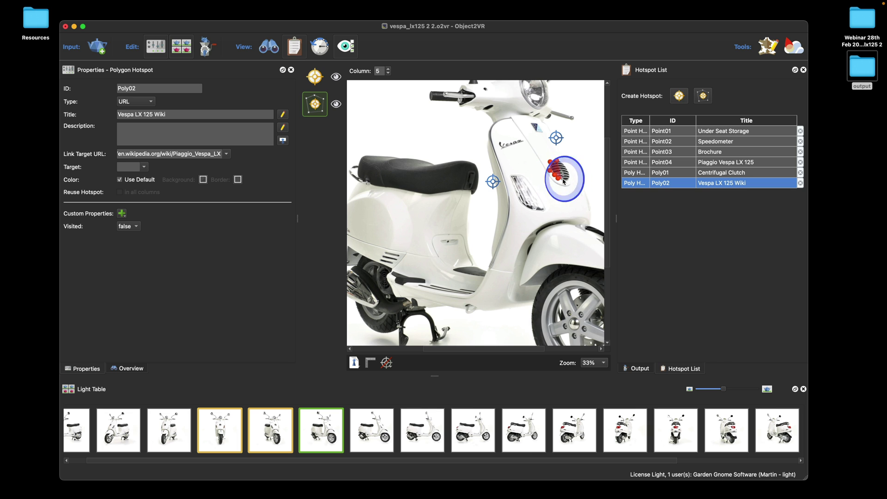
{"action": "left_click", "coordinate": [565, 172]}
{"action": "left_click", "coordinate": [568, 176]}
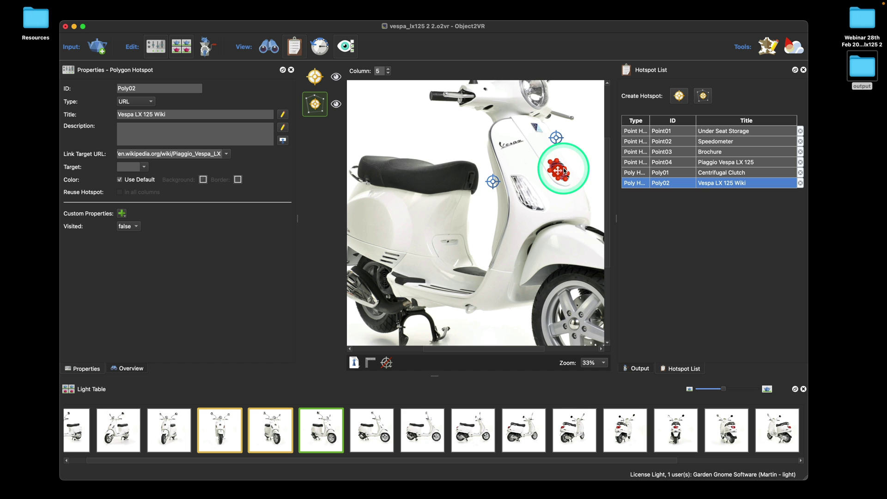
- Draw the wiki polygon hotspot around the horn grille in columns 2 and 1
{"action": "key", "text": "Left"}
{"action": "key", "text": "Left"}
{"action": "key", "text": "Left"}
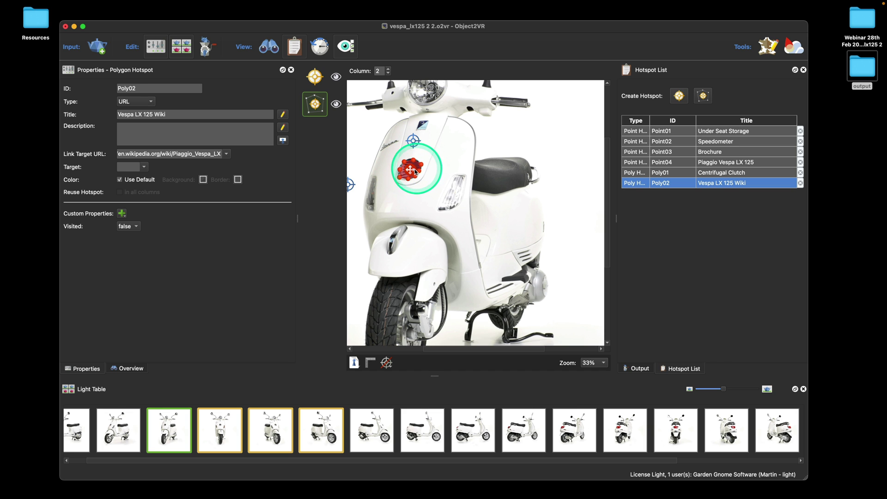
{"action": "key", "text": "Left"}
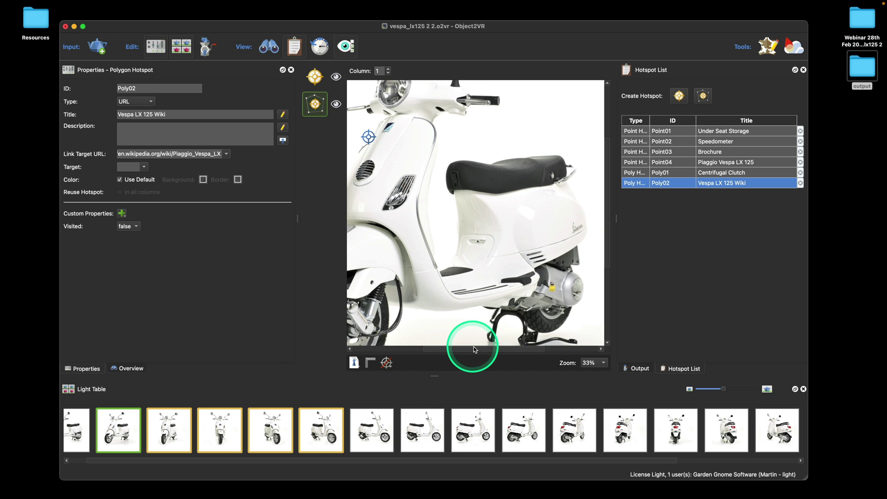
{"action": "left_click_drag", "start_coordinate": [472, 348], "coordinate": [445, 349]}
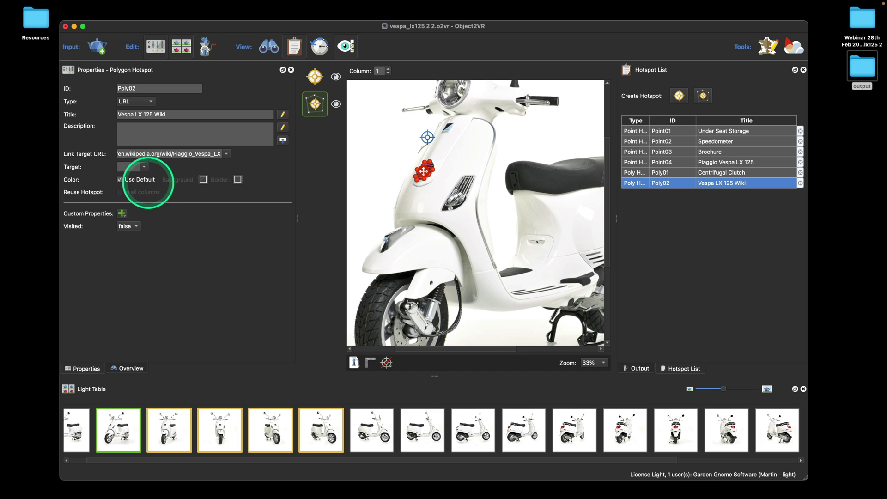
- Turn off the default colors for the Vespa LX 125 Wiki hotspot and set its background and border to red
{"action": "mouse_move", "coordinate": [149, 196]}
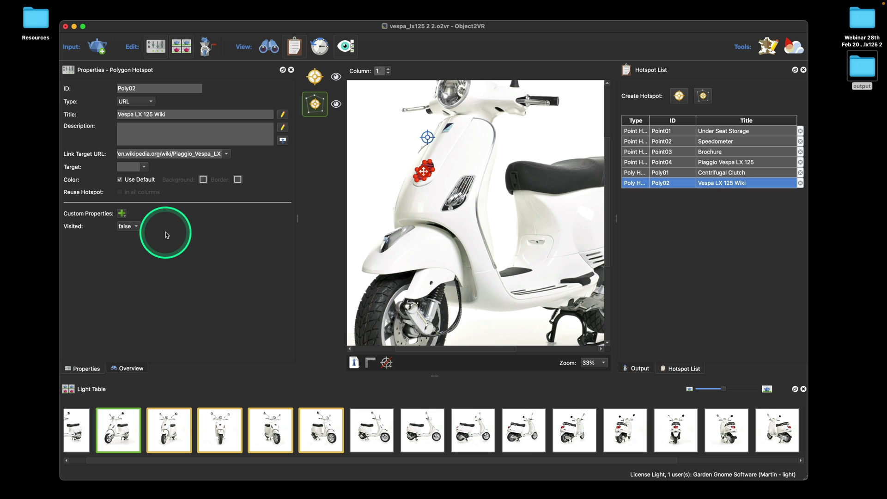
{"action": "left_click", "coordinate": [119, 179]}
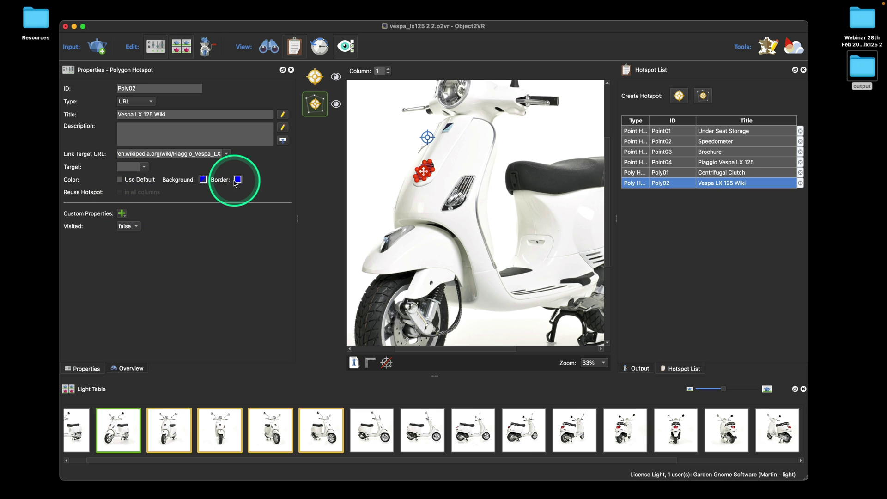
{"action": "left_click", "coordinate": [203, 180]}
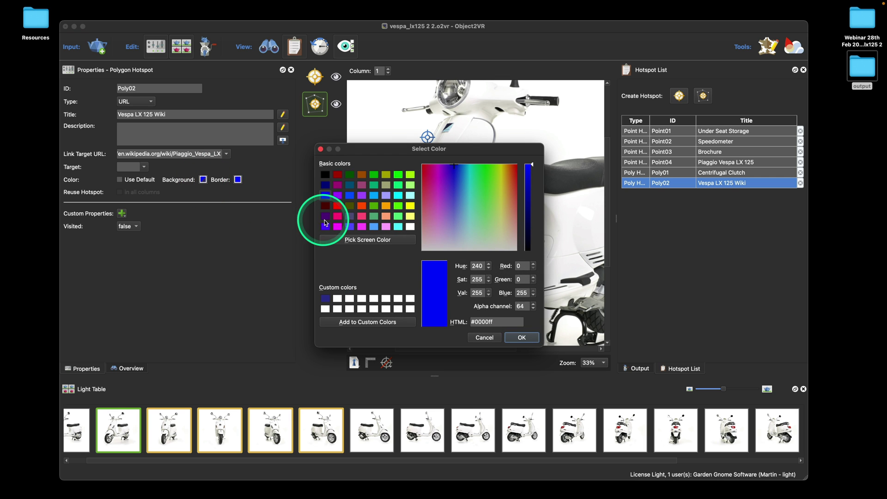
{"action": "left_click", "coordinate": [336, 206]}
{"action": "left_click", "coordinate": [521, 337]}
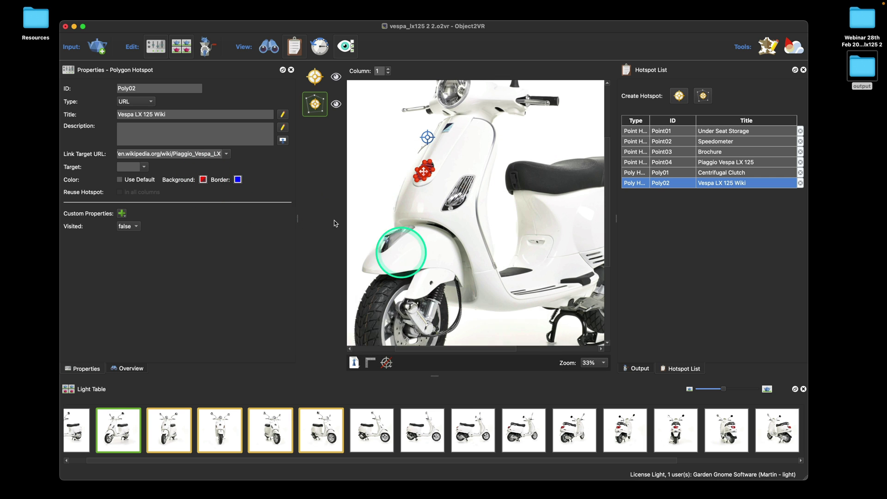
{"action": "left_click", "coordinate": [242, 182]}
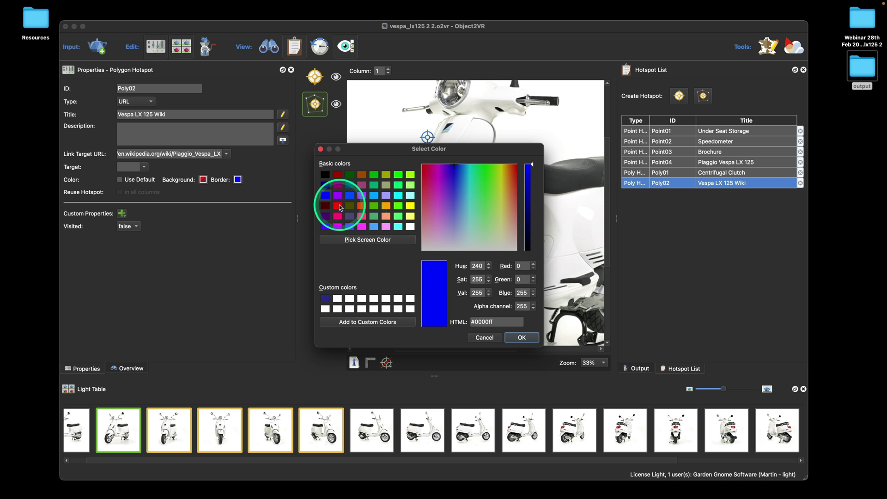
{"action": "left_click", "coordinate": [338, 206]}
{"action": "left_click", "coordinate": [520, 337]}
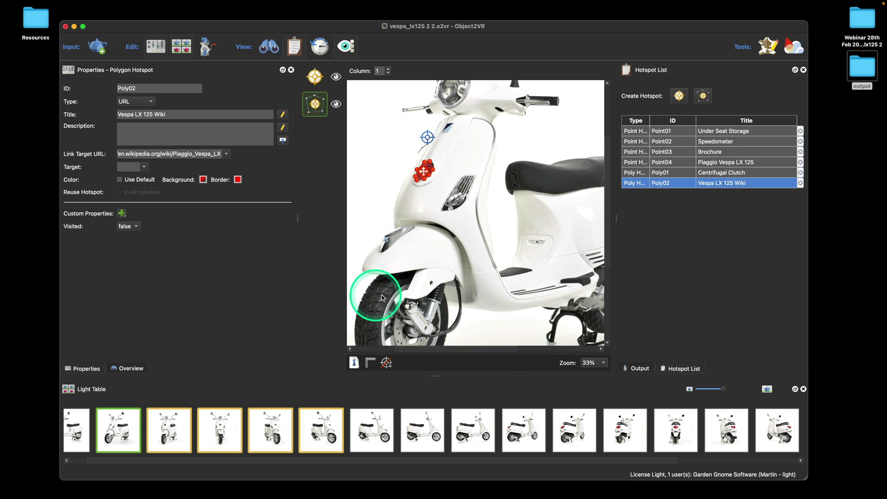
- Regenerate the web output, rotate the scooter to its front grille and test the red wiki hotspot's link in the browser
{"action": "left_click", "coordinate": [637, 368]}
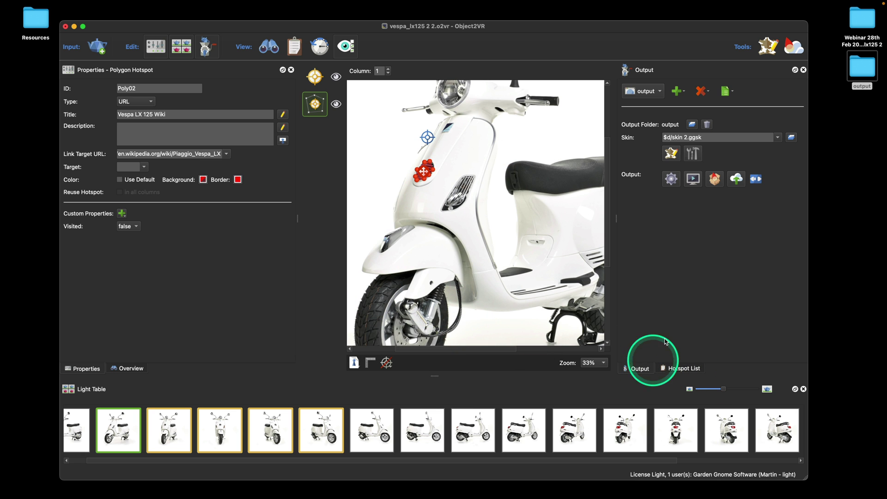
{"action": "left_click", "coordinate": [671, 179]}
{"action": "left_click", "coordinate": [461, 180]}
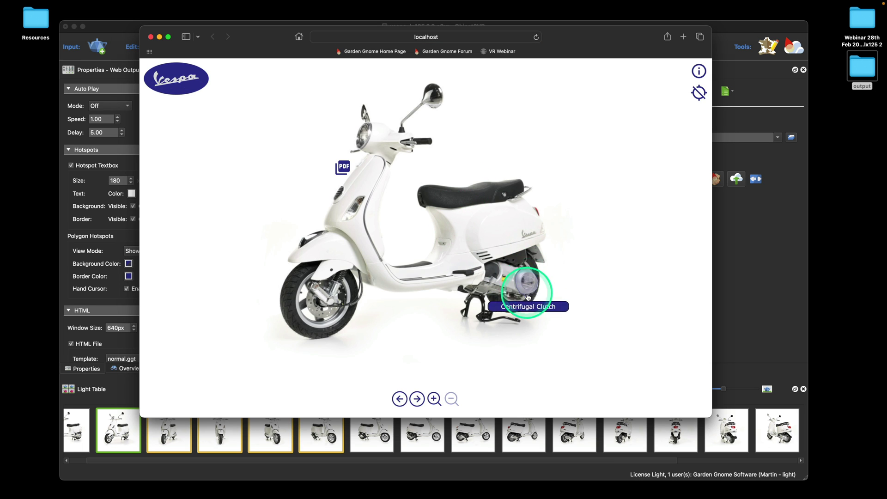
{"action": "mouse_move", "coordinate": [447, 216]}
{"action": "left_mouse_down"}
{"action": "mouse_move", "coordinate": [467, 217]}
{"action": "mouse_move", "coordinate": [455, 208]}
{"action": "left_mouse_up"}
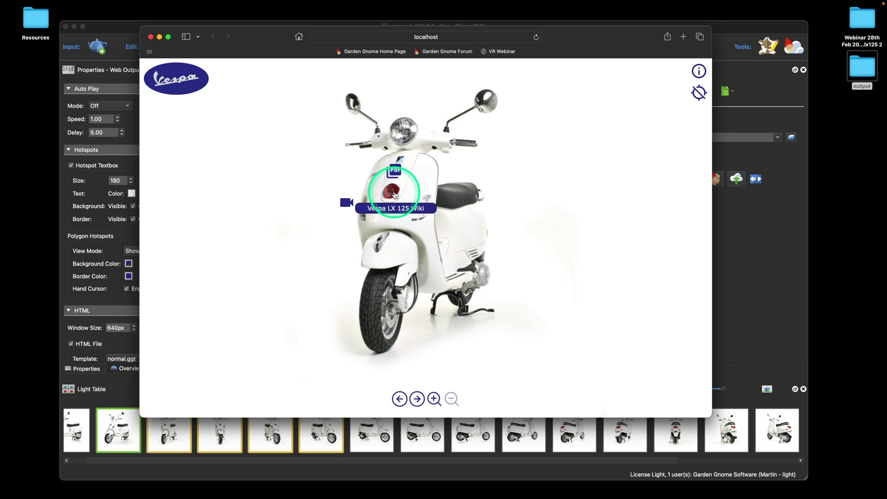
{"action": "left_click", "coordinate": [395, 195]}
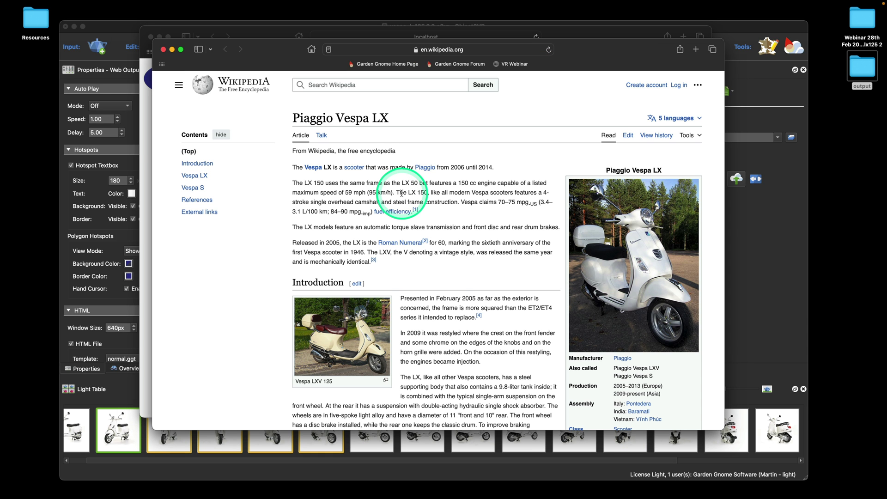
{"action": "left_click", "coordinate": [163, 49]}
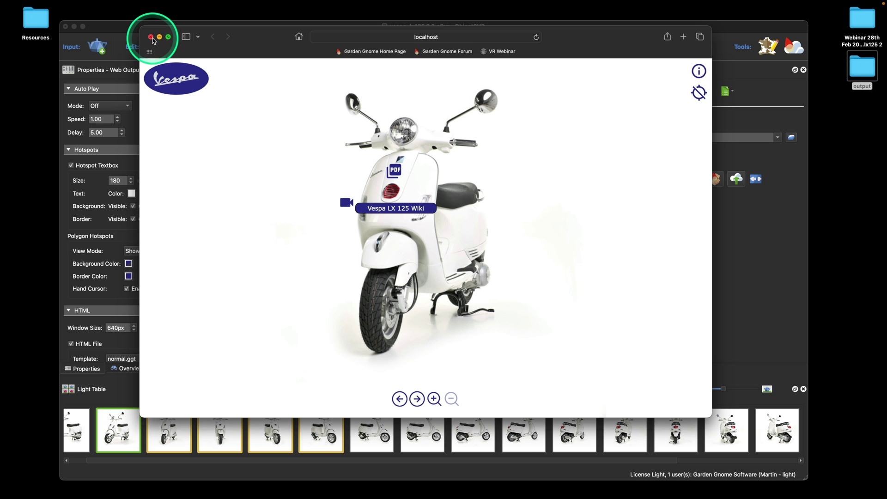
{"action": "left_click", "coordinate": [151, 37]}
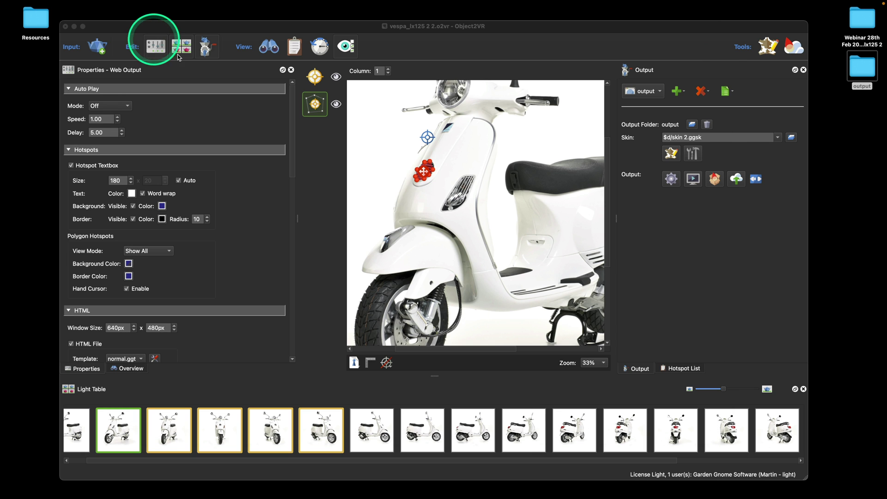
- Select the Vespa LX 125 Wiki polygon hotspot and set its link target to _self
{"action": "left_click", "coordinate": [422, 178]}
{"action": "left_click_drag", "start_coordinate": [422, 178], "coordinate": [431, 171]}
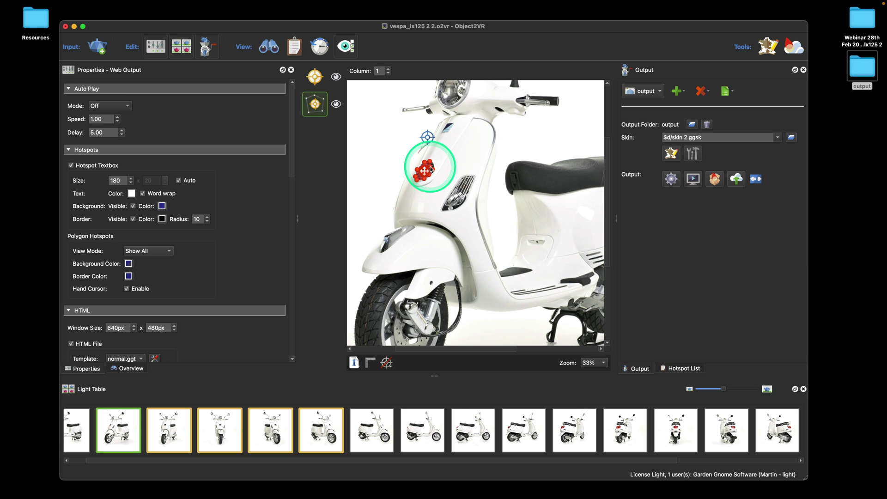
{"action": "left_click", "coordinate": [324, 111]}
{"action": "left_click", "coordinate": [423, 170]}
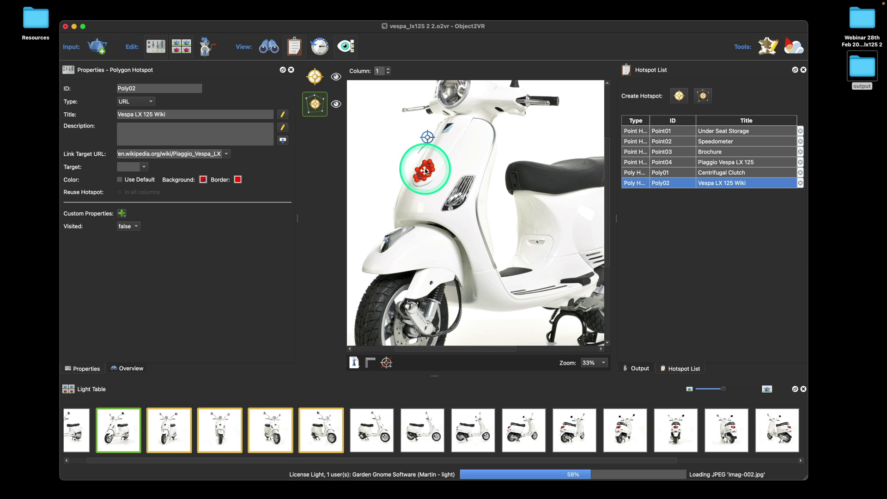
{"action": "left_click", "coordinate": [139, 168]}
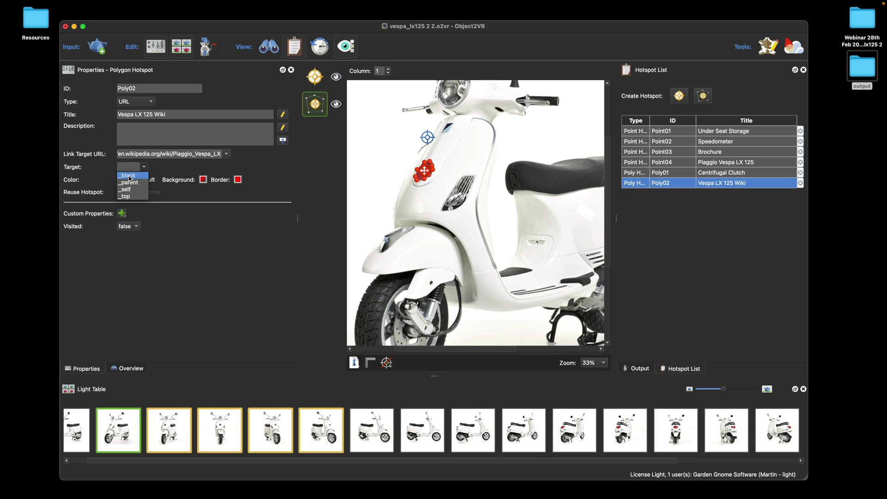
{"action": "left_click", "coordinate": [133, 189]}
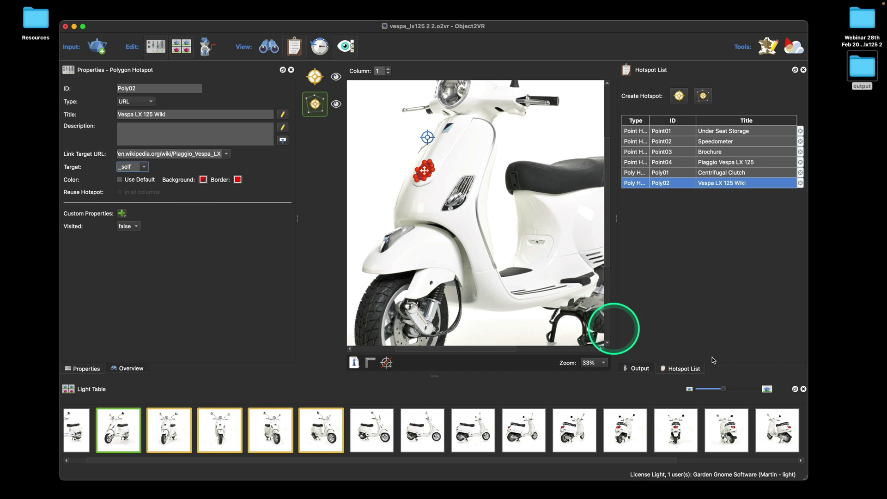
- Generate the output again, follow the wiki hotspot's link in the same window, return to the scooter and close the preview
{"action": "left_click", "coordinate": [640, 368]}
{"action": "left_click", "coordinate": [671, 179]}
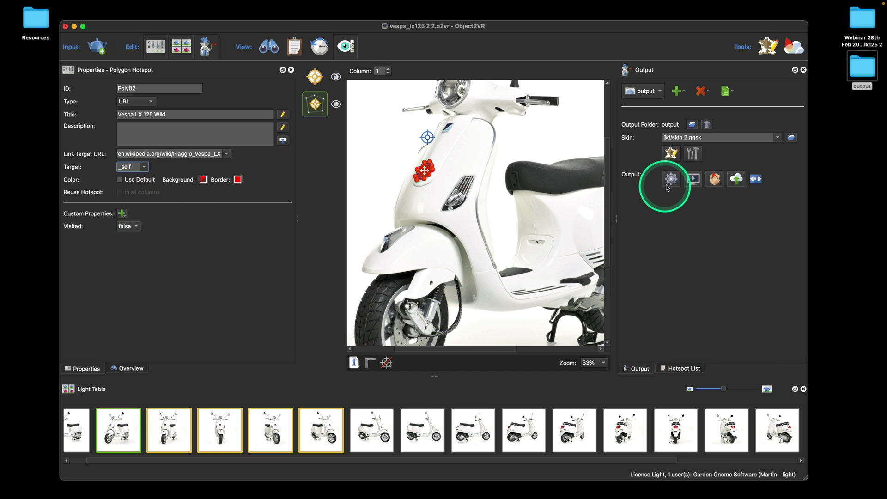
{"action": "left_click", "coordinate": [468, 181]}
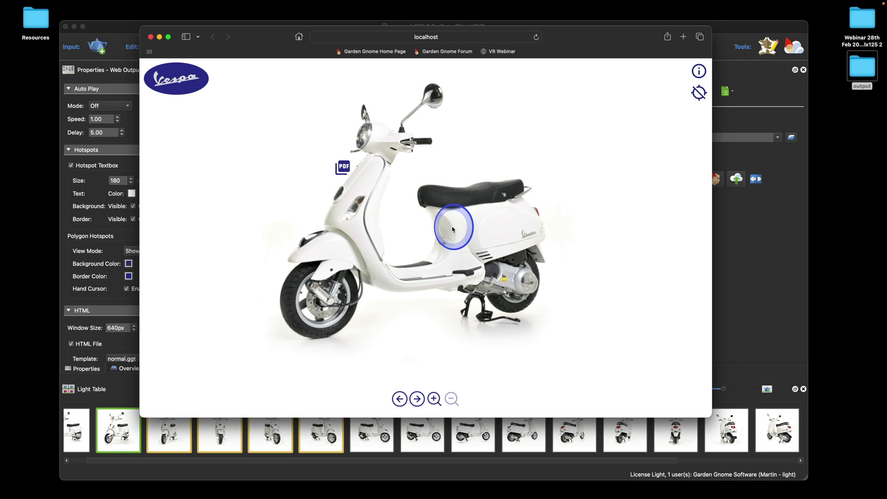
{"action": "left_click_drag", "start_coordinate": [452, 229], "coordinate": [451, 218]}
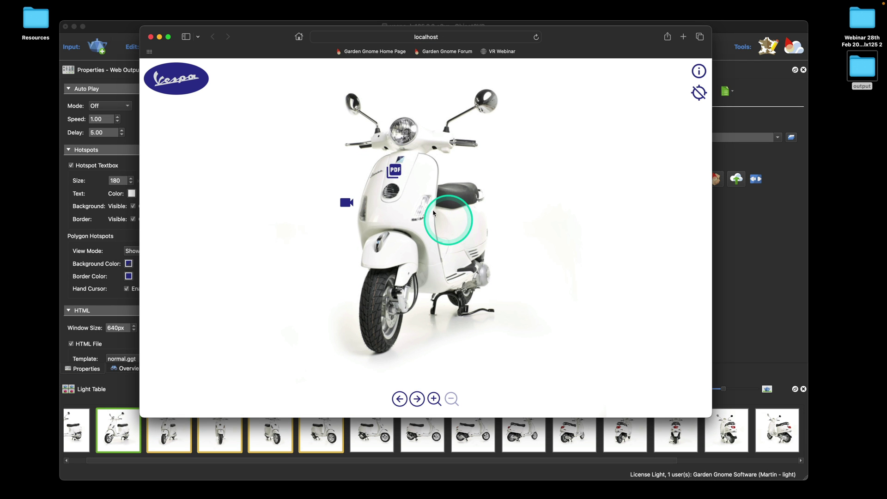
{"action": "left_click", "coordinate": [394, 194]}
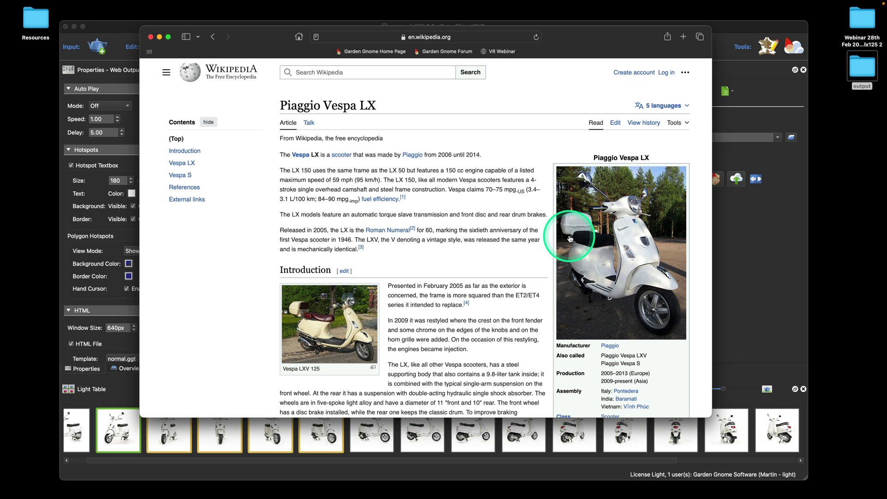
{"action": "left_click", "coordinate": [213, 38]}
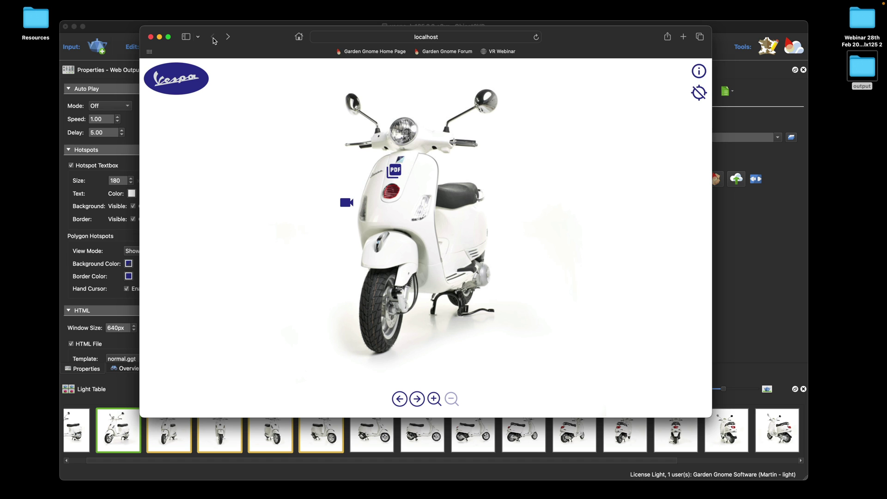
{"action": "left_click", "coordinate": [151, 37]}
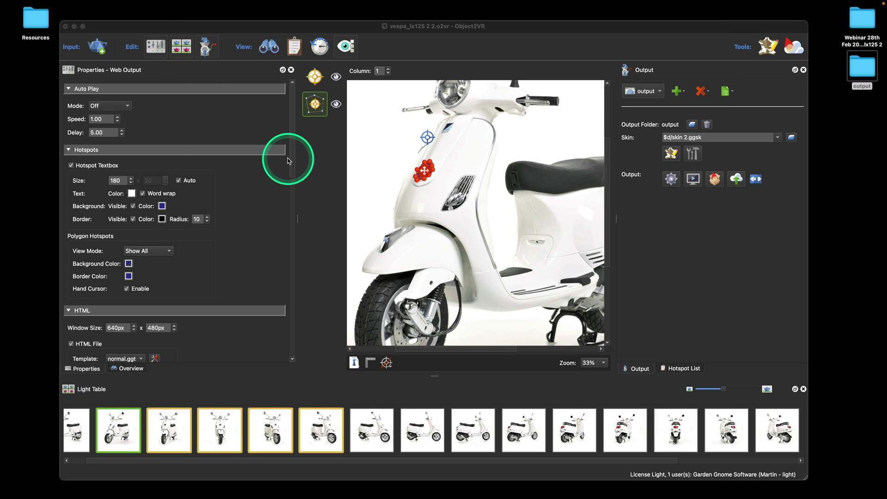
{"action": "left_click_drag", "start_coordinate": [293, 156], "coordinate": [294, 166]}
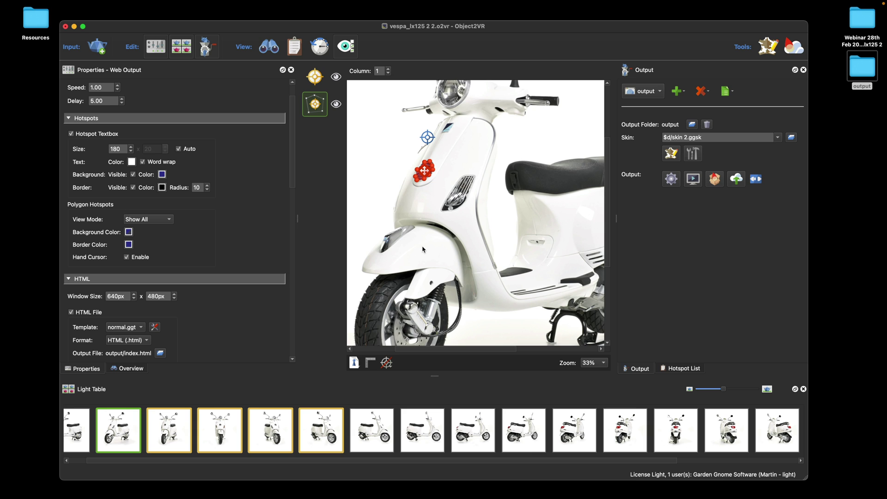
{"action": "left_click", "coordinate": [421, 175]}
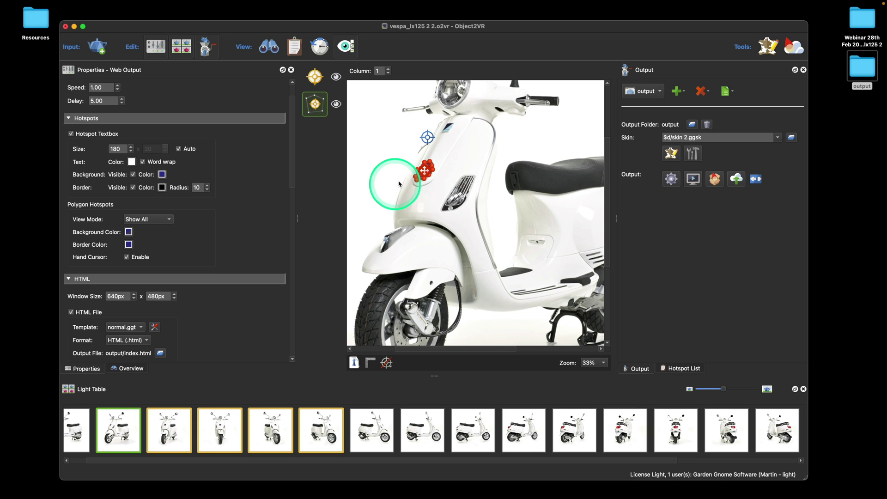
{"action": "left_click", "coordinate": [274, 203]}
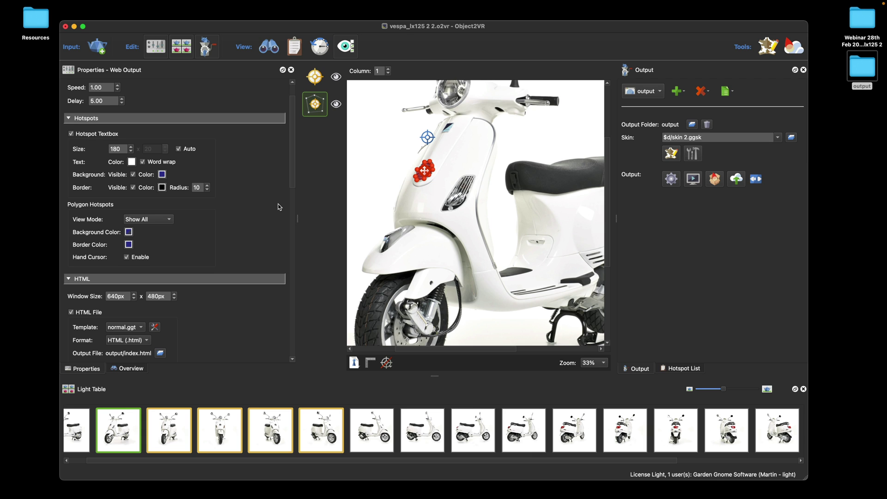
{"action": "left_click", "coordinate": [279, 206]}
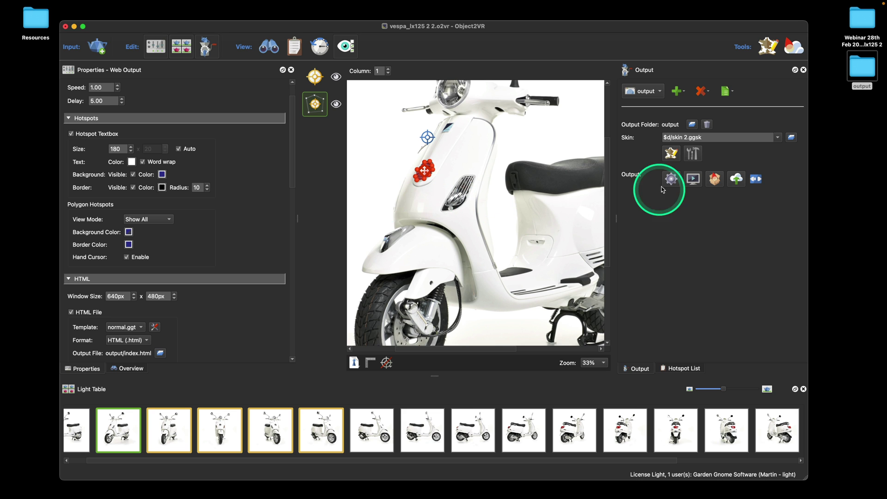
- Open skin 2.ggsk for editing and hide the hide_hotspots container, the video_youtube_viewer and the information icon on the canvas
{"action": "left_click", "coordinate": [672, 153]}
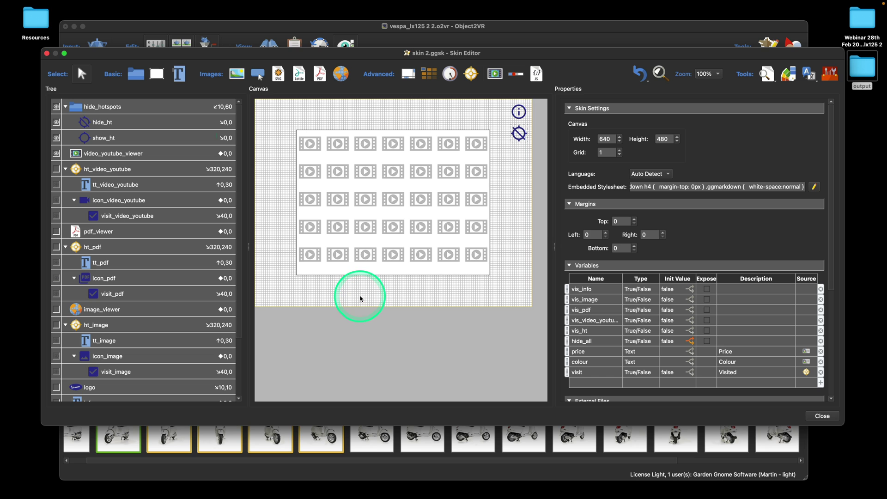
{"action": "left_click", "coordinate": [56, 106]}
{"action": "left_click", "coordinate": [56, 153]}
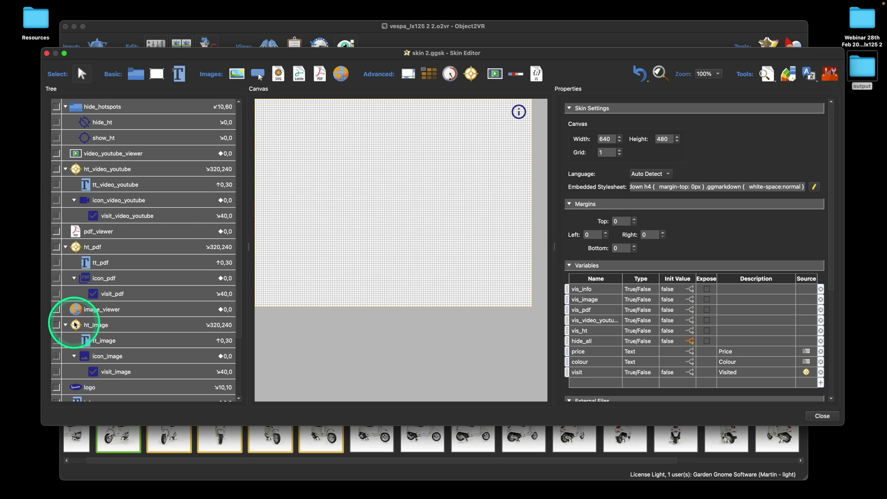
{"action": "scroll", "coordinate": [75, 321], "scroll_direction": "down", "scroll_amount": 3}
{"action": "left_click", "coordinate": [56, 392]}
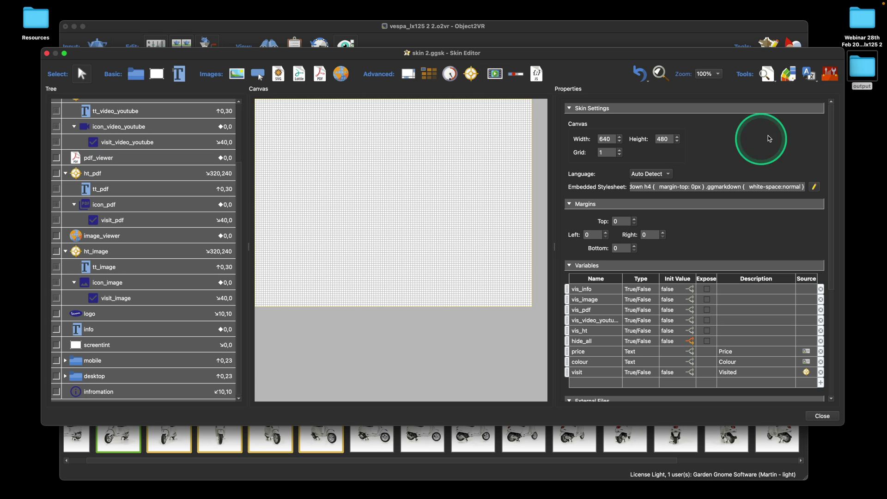
- Add the Floating Tool Tip component from the User Defined category to the skin and close the components toolbox
{"action": "left_click", "coordinate": [830, 74]}
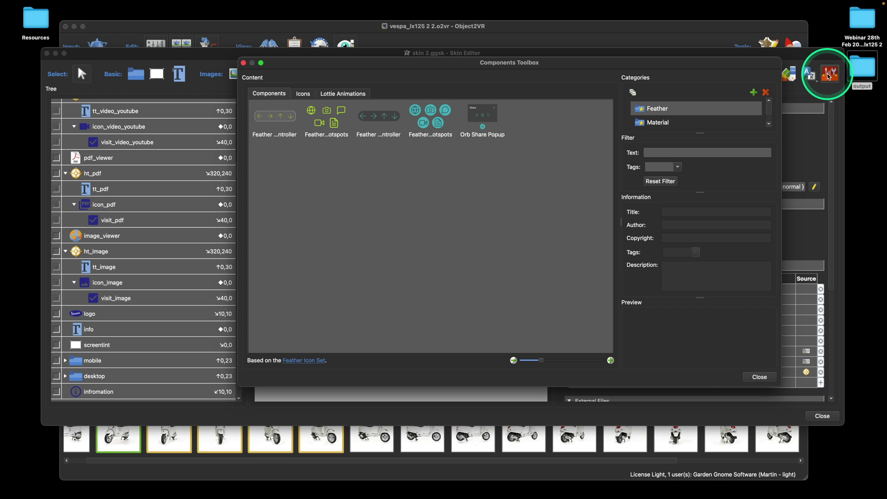
{"action": "scroll", "coordinate": [684, 121], "scroll_direction": "down", "scroll_amount": 2}
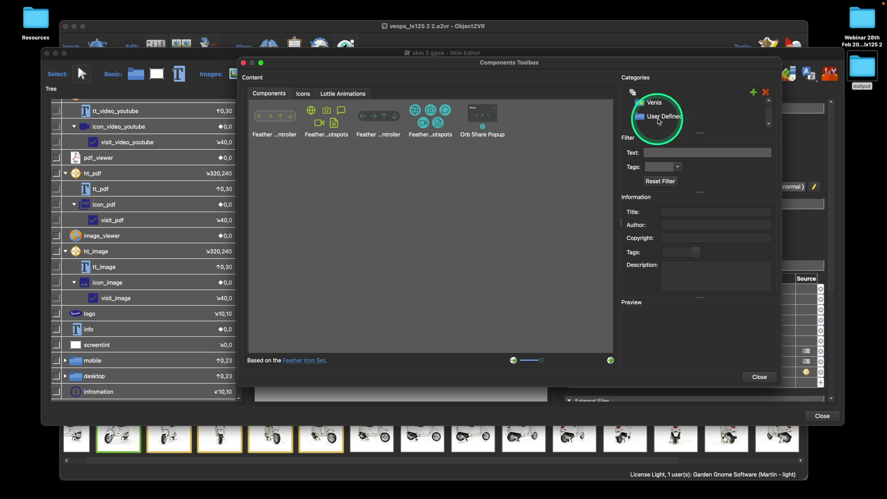
{"action": "left_click", "coordinate": [659, 121]}
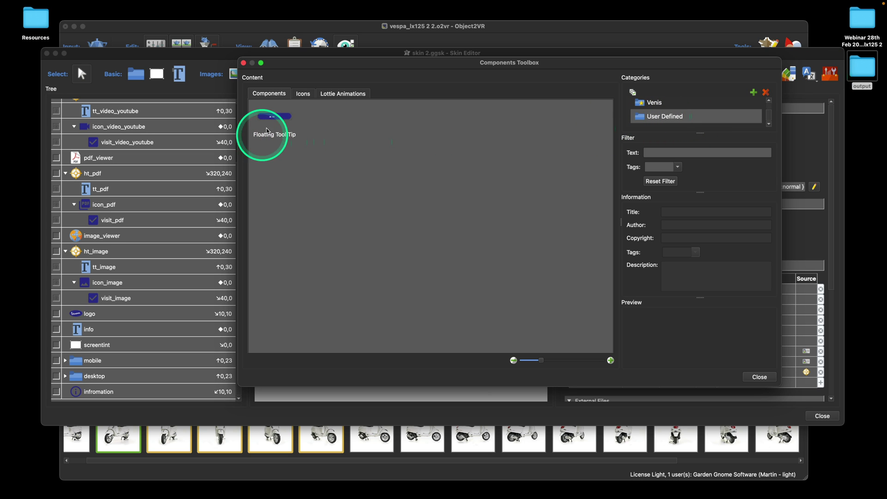
{"action": "double_click", "coordinate": [267, 131]}
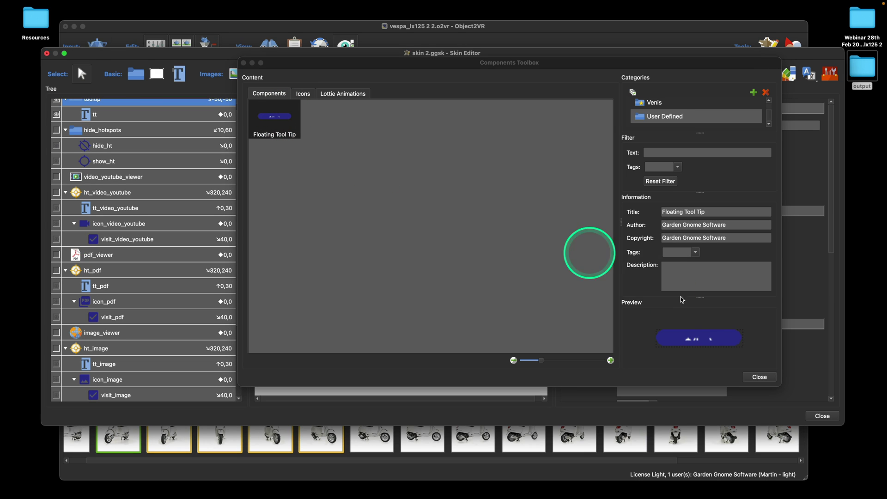
{"action": "left_click", "coordinate": [759, 376]}
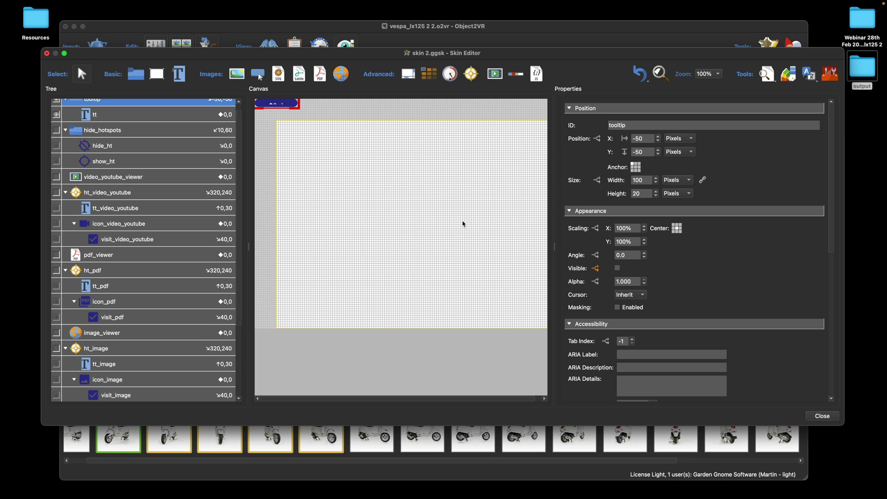
- Turn the display of off-canvas elements off and on again, and deselect the tooltip container
{"action": "left_click", "coordinate": [333, 55]}
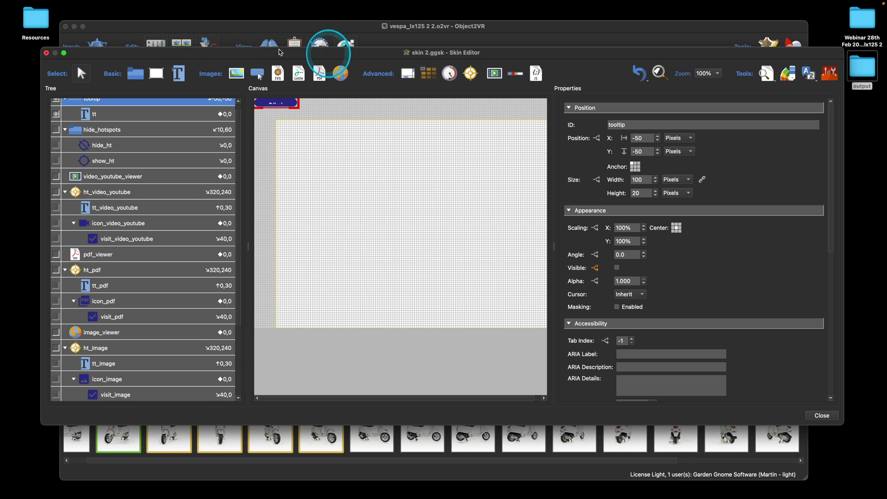
{"action": "left_click", "coordinate": [162, 6]}
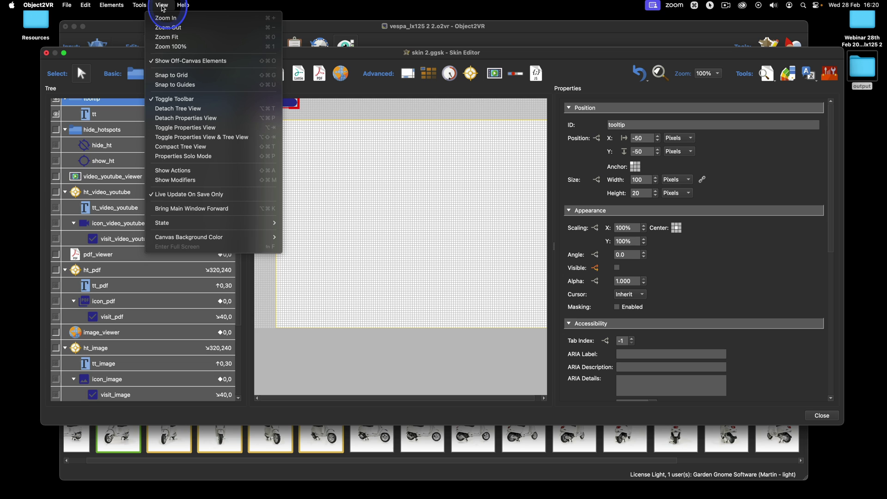
{"action": "left_click", "coordinate": [183, 64]}
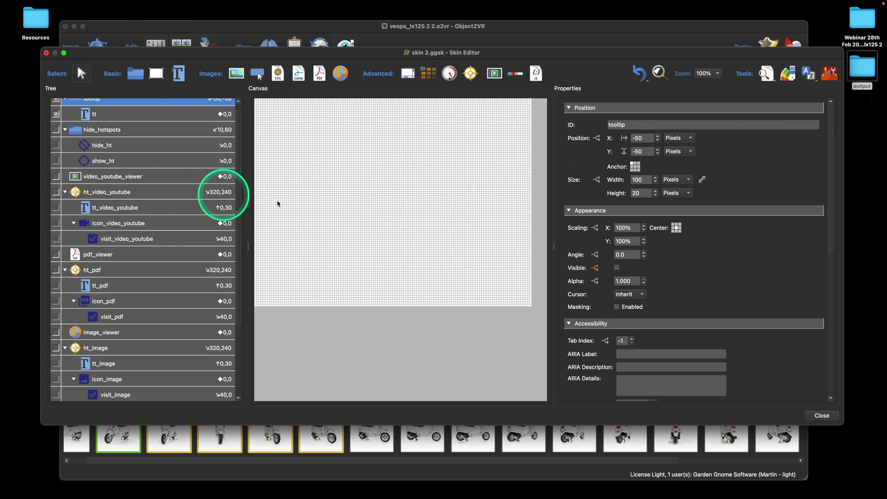
{"action": "scroll", "coordinate": [179, 206], "scroll_direction": "up", "scroll_amount": 1}
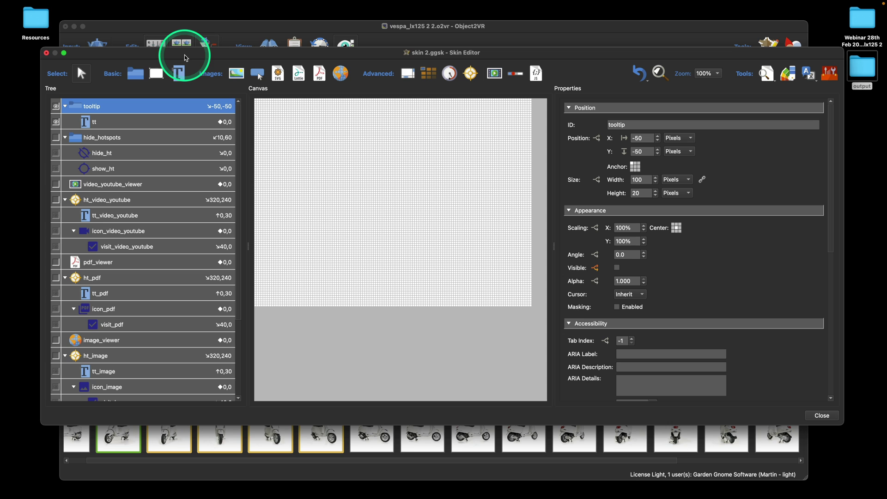
{"action": "mouse_move", "coordinate": [197, 3]}
{"action": "left_click", "coordinate": [163, 6]}
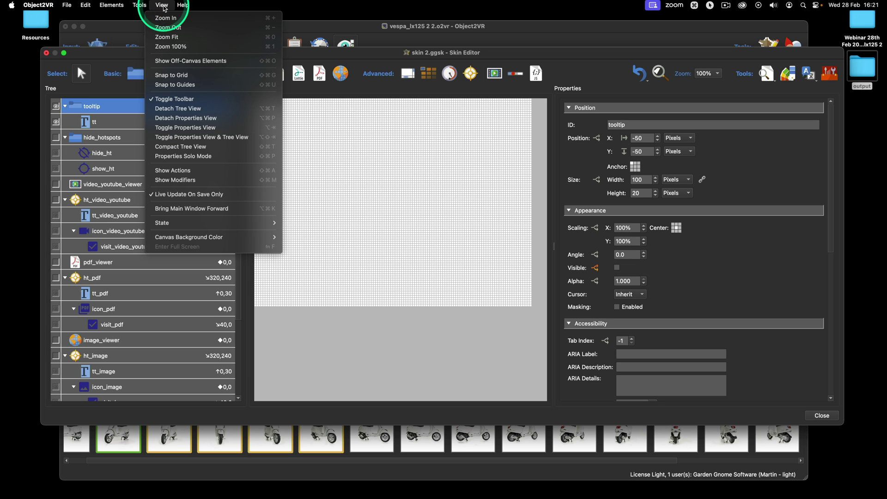
{"action": "left_click", "coordinate": [210, 61]}
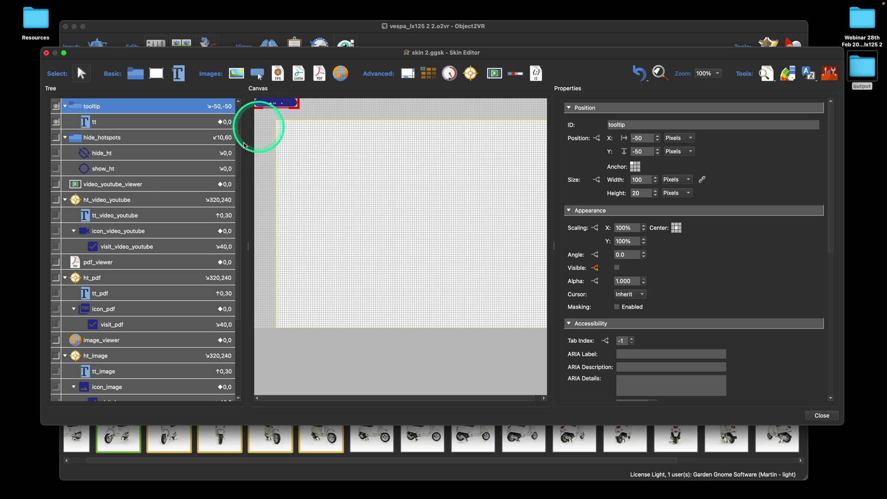
{"action": "left_click", "coordinate": [156, 74]}
{"action": "left_click", "coordinate": [283, 145]}
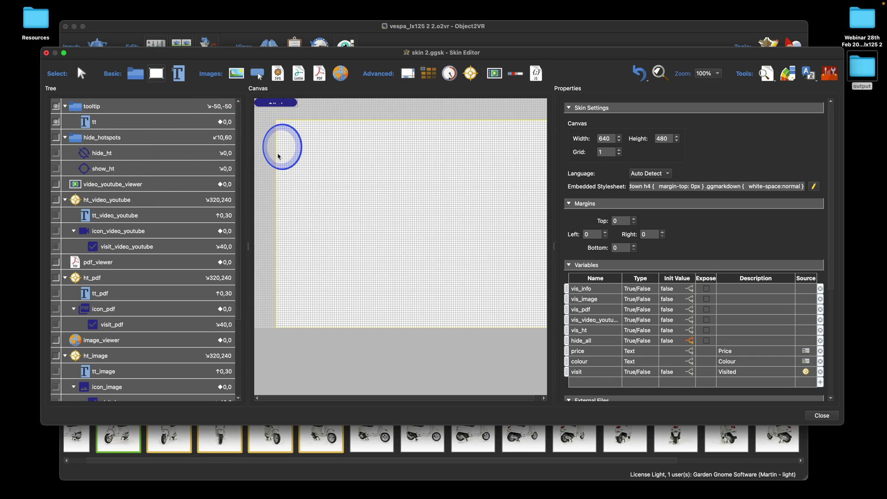
{"action": "left_click_drag", "start_coordinate": [293, 148], "coordinate": [269, 156]}
{"action": "key", "text": "Delete"}
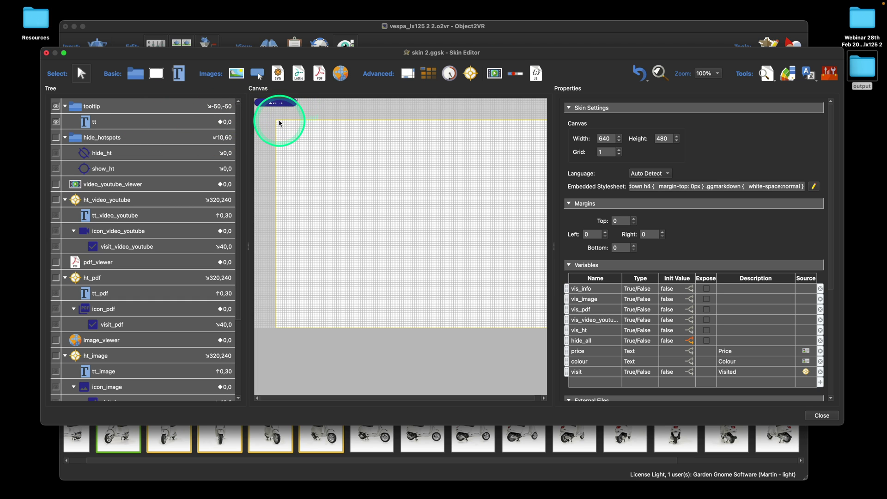
- Examine the Move X and Move Y modifiers of the tooltip container
{"action": "left_click", "coordinate": [126, 109]}
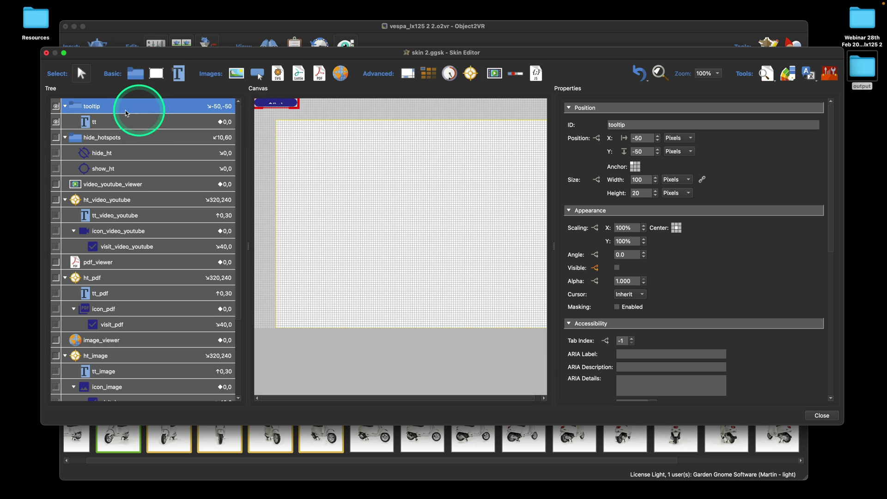
{"action": "scroll", "coordinate": [773, 270], "scroll_direction": "down", "scroll_amount": 6}
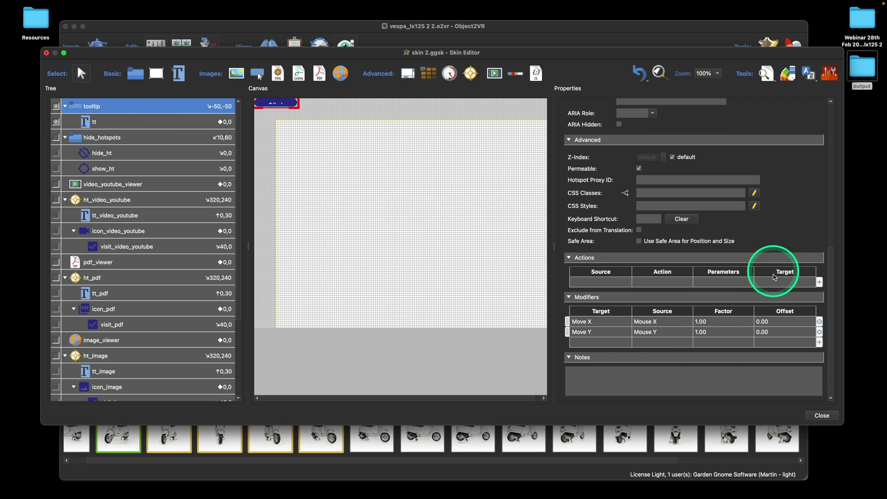
{"action": "left_click", "coordinate": [578, 322]}
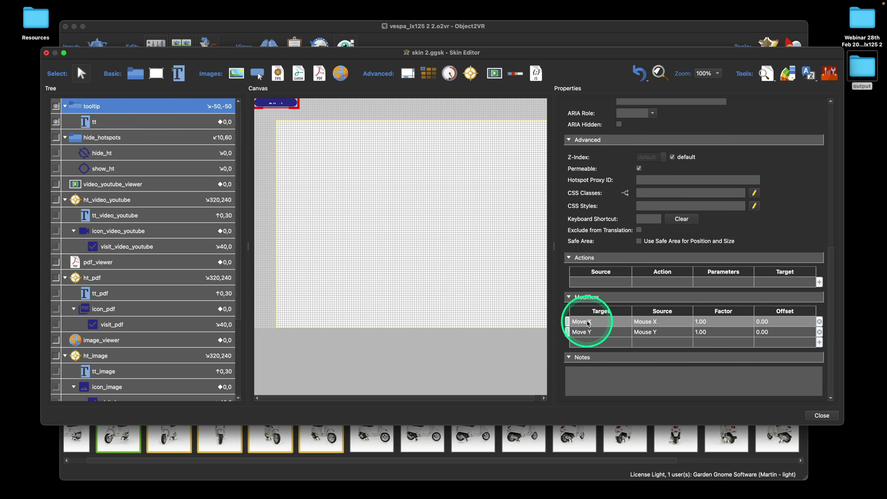
{"action": "left_click", "coordinate": [580, 334]}
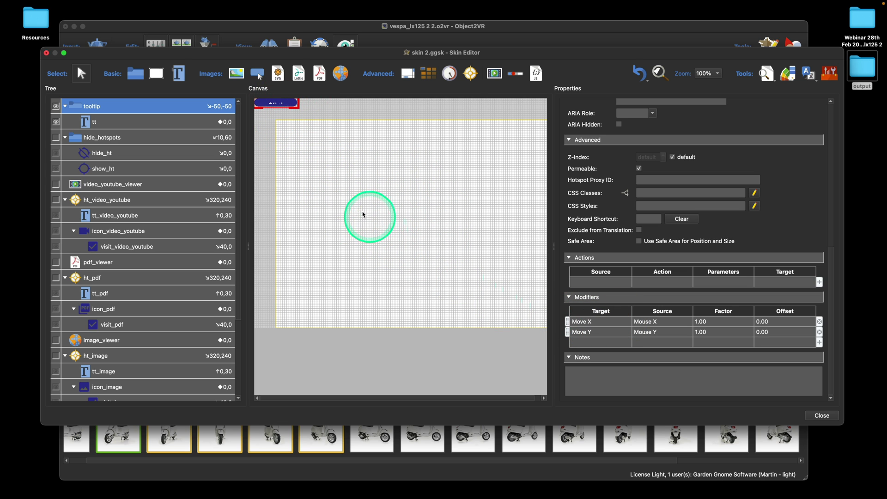
- Make the tt text inside the tooltip container invisible by default
{"action": "left_click", "coordinate": [130, 123]}
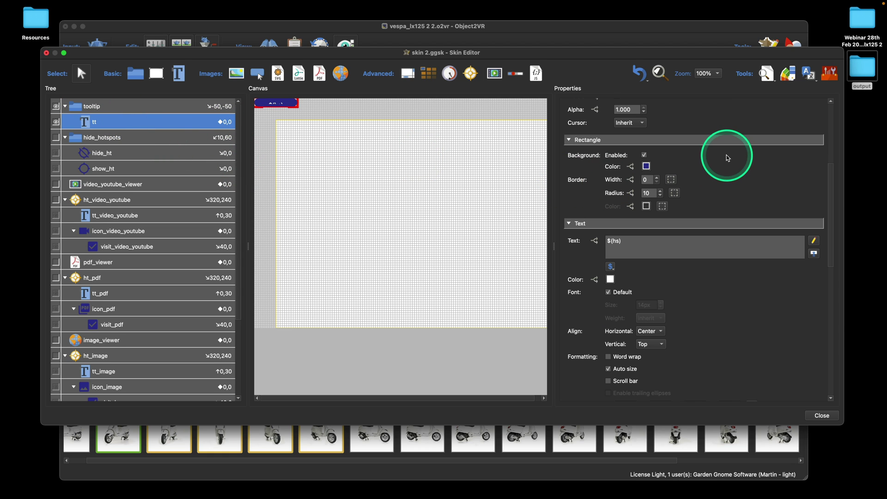
{"action": "scroll", "coordinate": [727, 157], "scroll_direction": "up", "scroll_amount": 3}
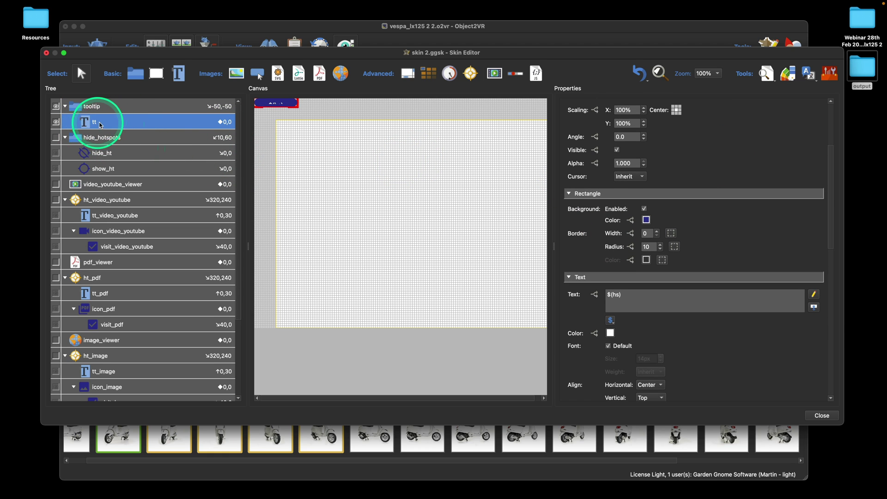
{"action": "scroll", "coordinate": [714, 199], "scroll_direction": "up", "scroll_amount": 1}
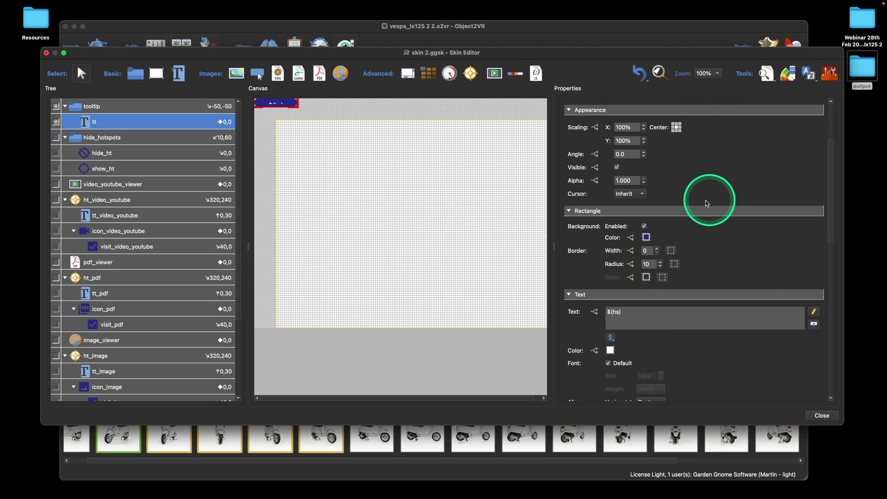
{"action": "left_click", "coordinate": [617, 168]}
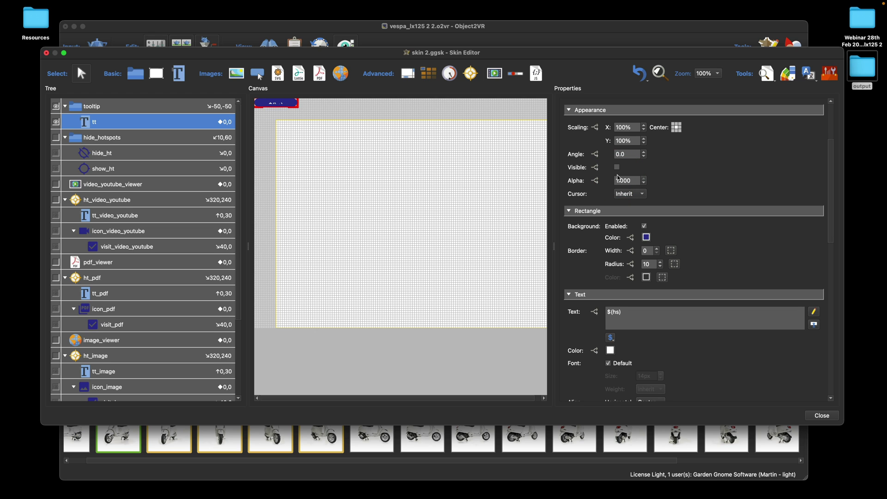
- Add a logic block to the tt text's visibility that makes it visible when Mouse Over = true
{"action": "left_click", "coordinate": [595, 167]}
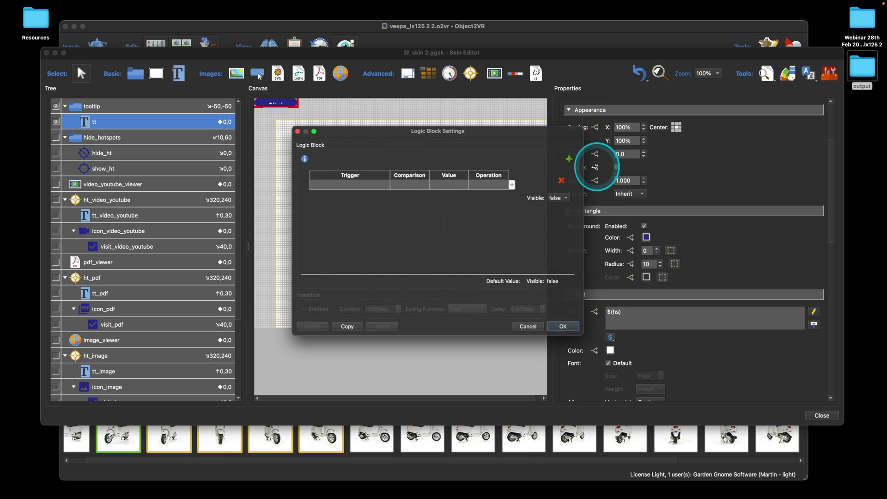
{"action": "left_click", "coordinate": [378, 185]}
{"action": "left_click", "coordinate": [363, 185]}
{"action": "left_click", "coordinate": [363, 184]}
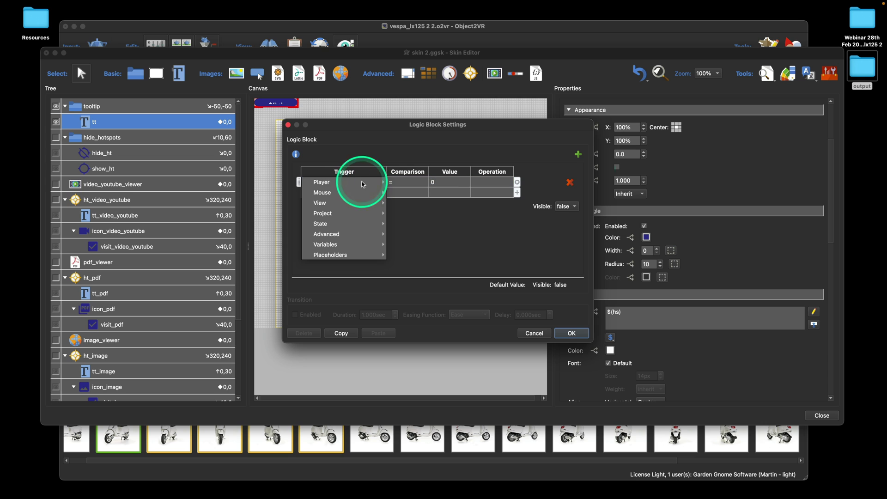
{"action": "mouse_move", "coordinate": [362, 194]}
{"action": "left_click", "coordinate": [411, 197]}
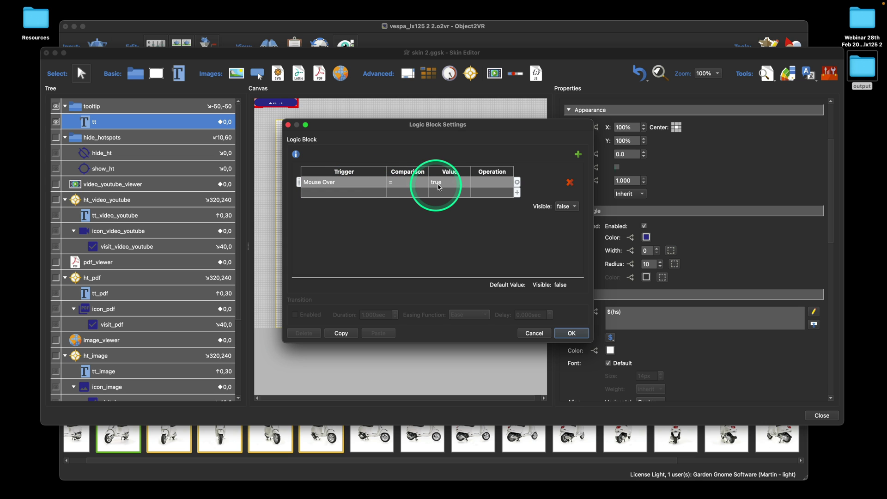
{"action": "left_click", "coordinate": [567, 206]}
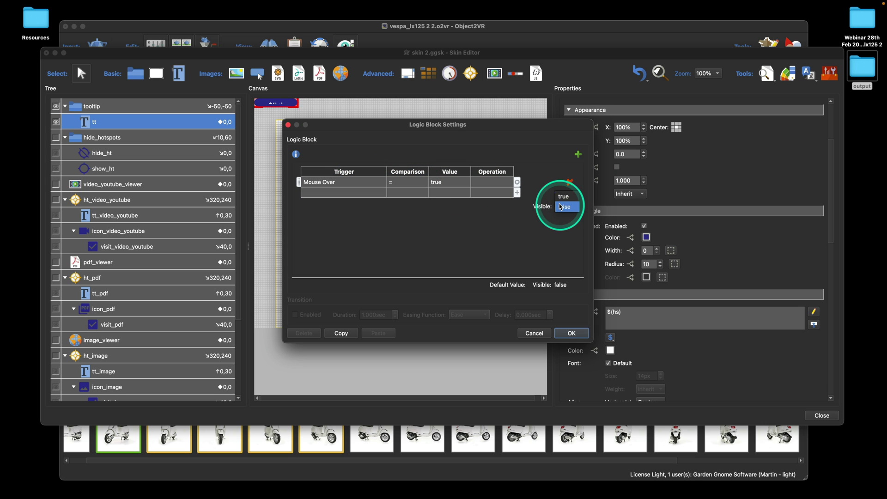
{"action": "left_click", "coordinate": [565, 198]}
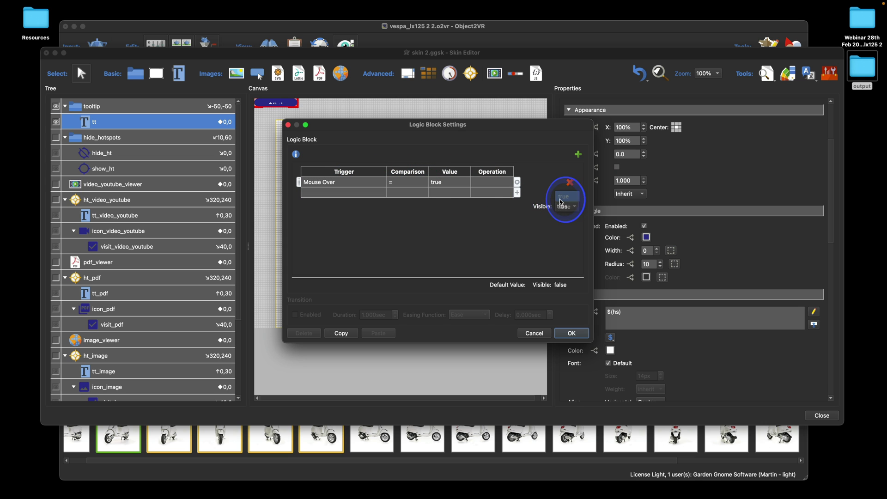
{"action": "left_click", "coordinate": [568, 334]}
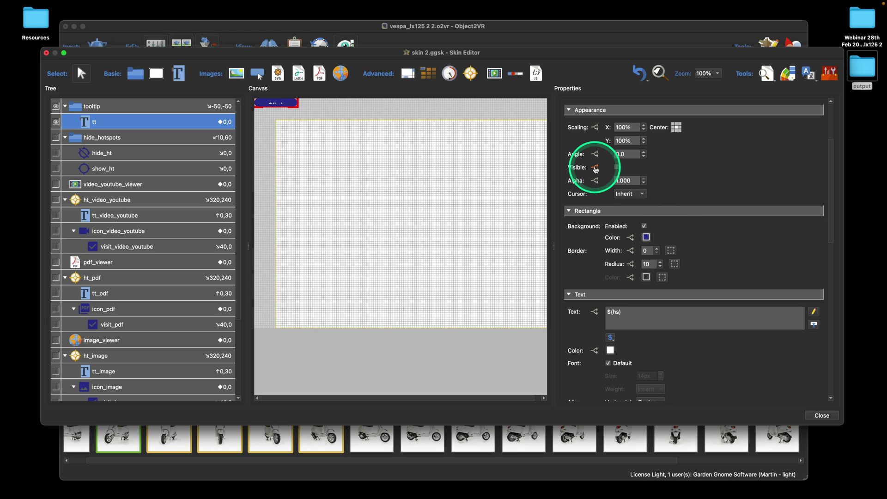
- Review the tt text's visibility logic block and its text placeholder $(hs)
{"action": "left_click", "coordinate": [596, 170]}
{"action": "left_click", "coordinate": [353, 182]}
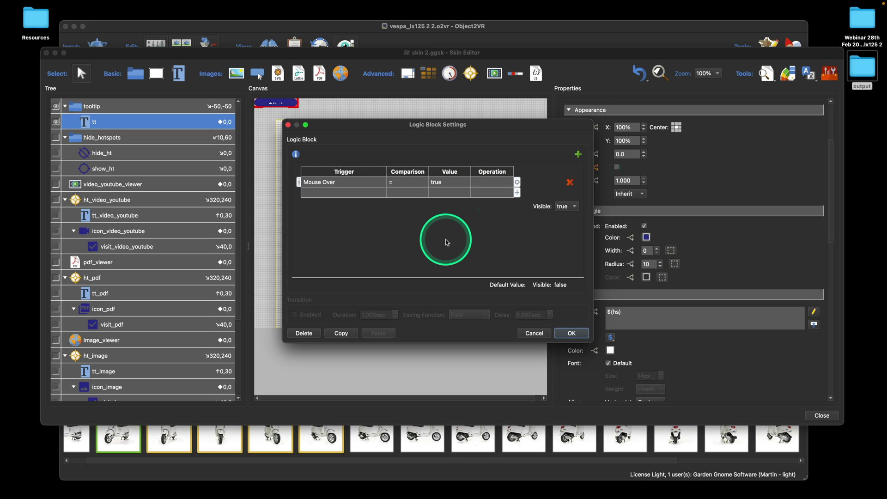
{"action": "left_click", "coordinate": [567, 333]}
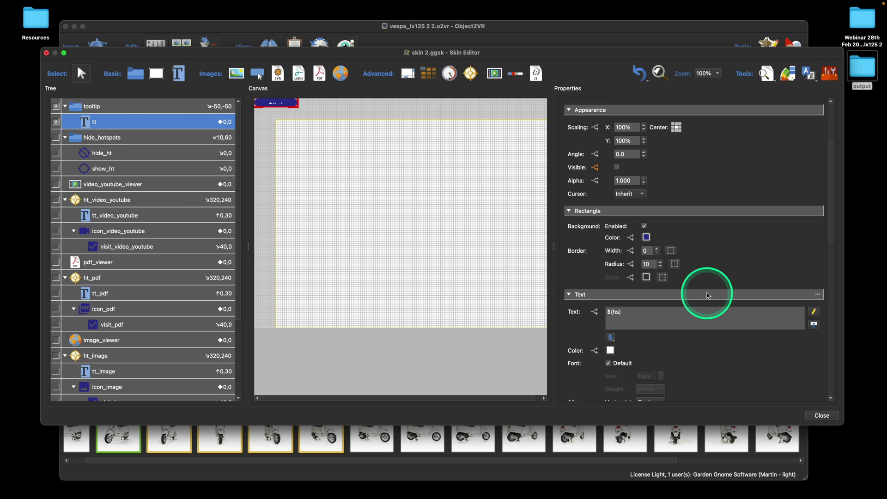
{"action": "scroll", "coordinate": [708, 295], "scroll_direction": "down", "scroll_amount": 3}
{"action": "double_click", "coordinate": [616, 238]}
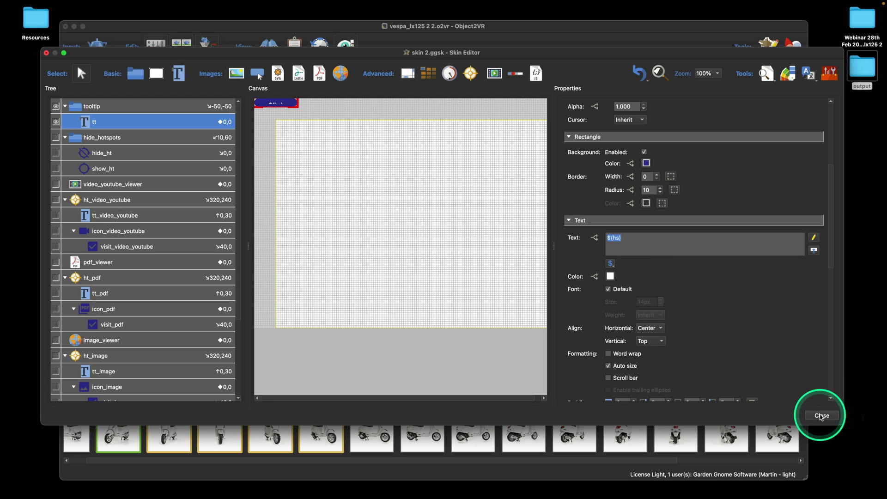
- Save and close the skin, regenerate the output, check the floating tooltip over the rear-wheel polygon hotspot and close the preview
{"action": "left_click", "coordinate": [821, 416]}
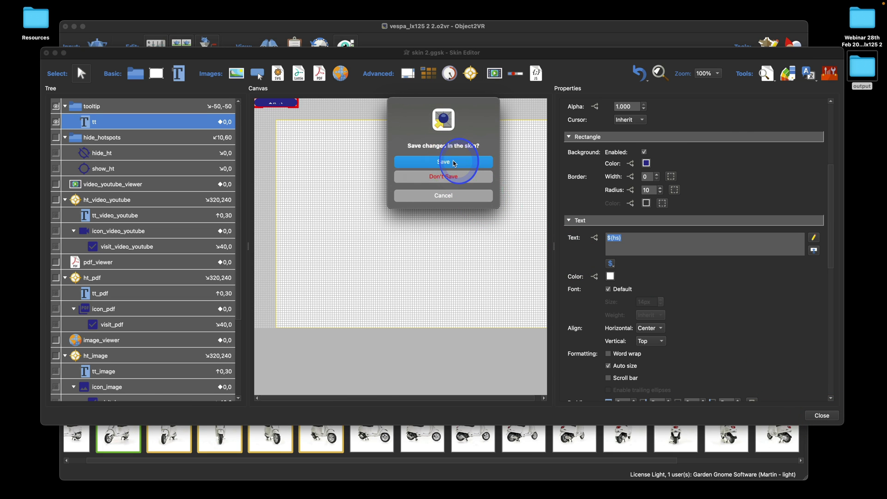
{"action": "left_click", "coordinate": [453, 160]}
{"action": "left_click", "coordinate": [671, 178]}
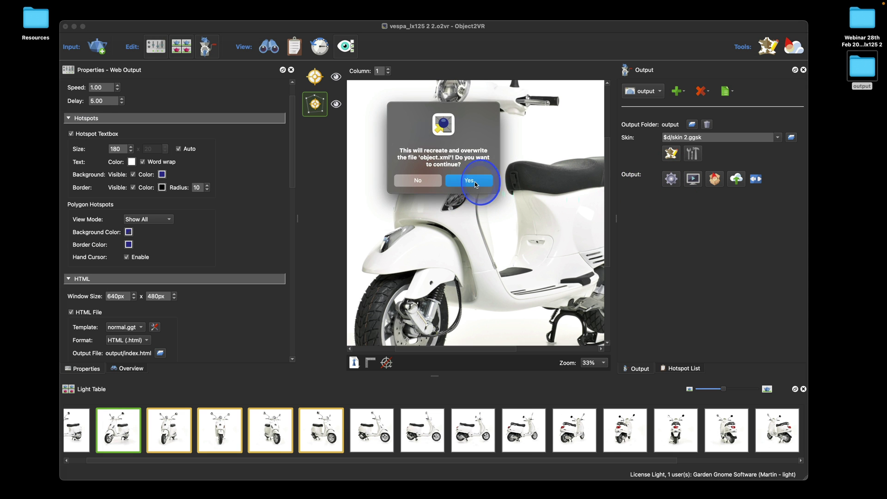
{"action": "left_click", "coordinate": [475, 182]}
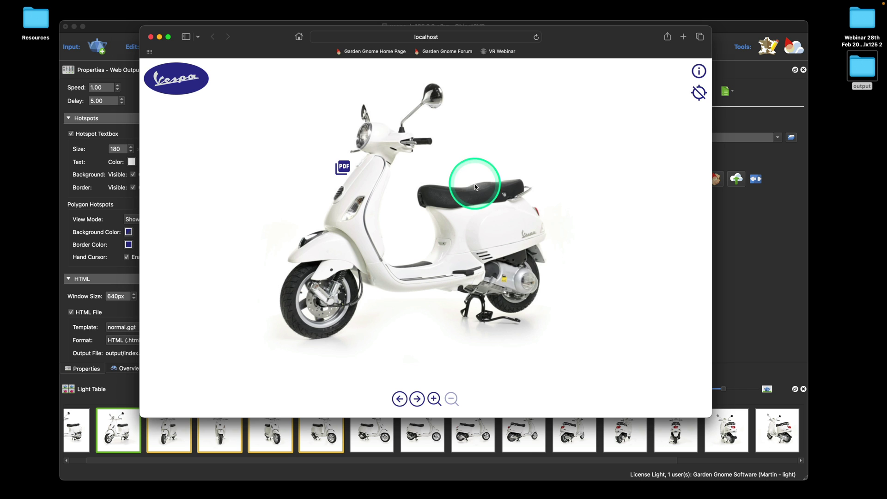
{"action": "mouse_move", "coordinate": [525, 280]}
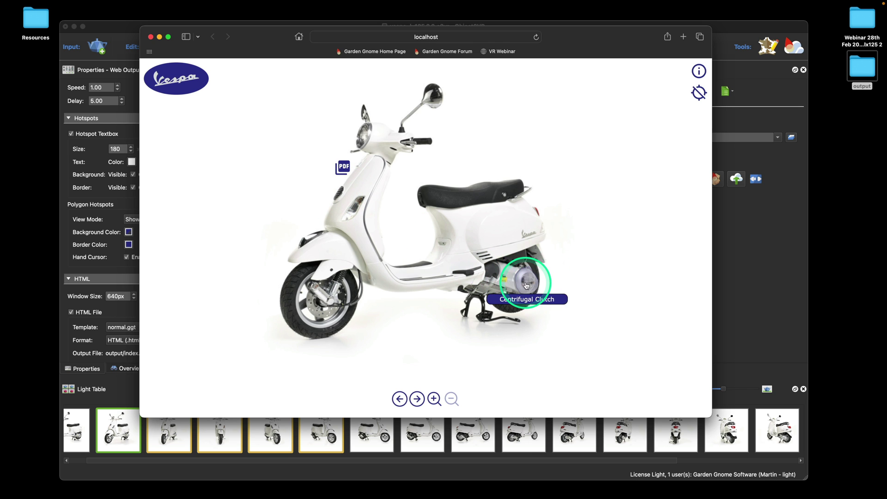
{"action": "left_click", "coordinate": [150, 37]}
- Reopen the skin for editing and select the tt text in the tooltip container
{"action": "left_click", "coordinate": [670, 154]}
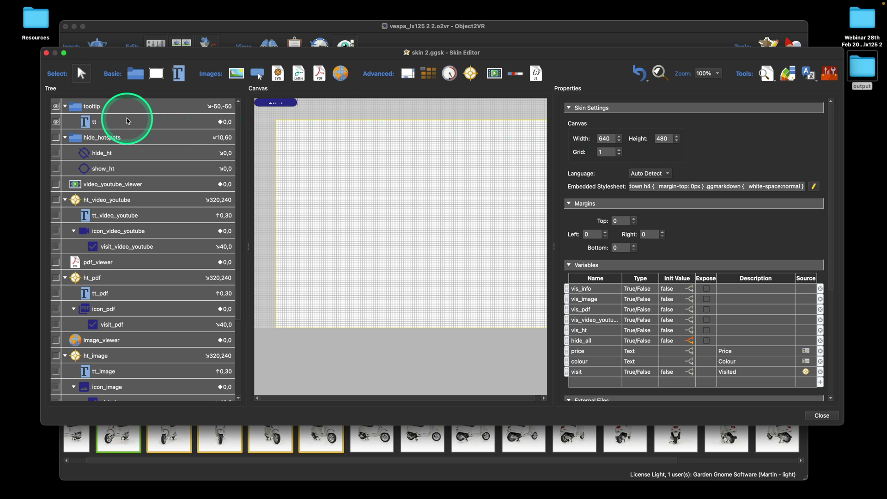
{"action": "left_click", "coordinate": [113, 121]}
{"action": "scroll", "coordinate": [741, 267], "scroll_direction": "down", "scroll_amount": 5}
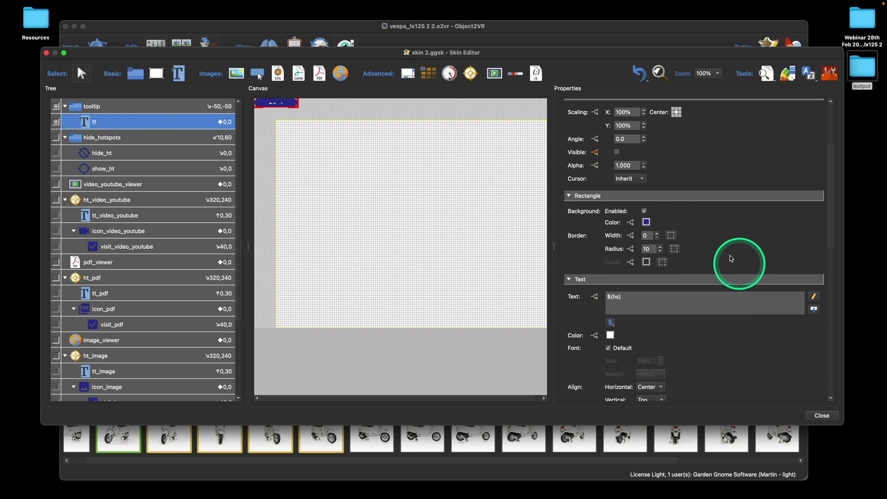
- Examine the tt text's visibility logic block and its Hotspot Proxy ID setting
{"action": "left_click", "coordinate": [596, 152]}
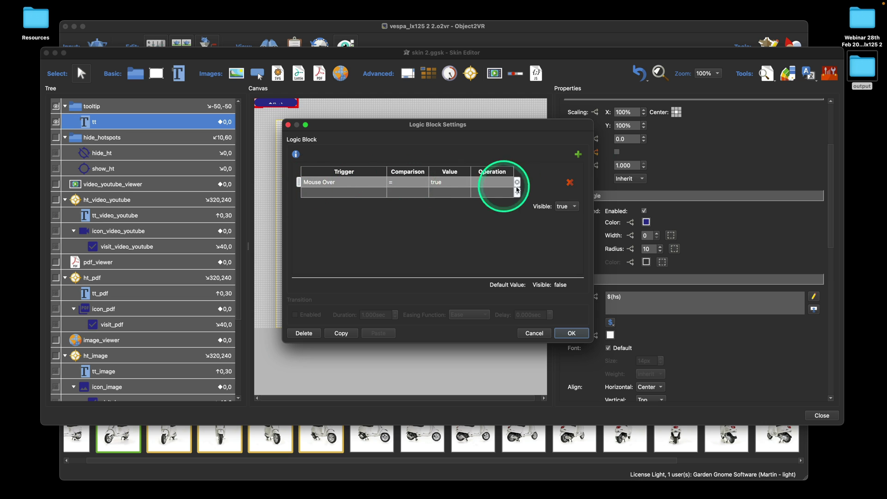
{"action": "left_click", "coordinate": [575, 333]}
{"action": "scroll", "coordinate": [692, 337], "scroll_direction": "down", "scroll_amount": 5}
{"action": "scroll", "coordinate": [721, 348], "scroll_direction": "down", "scroll_amount": 5}
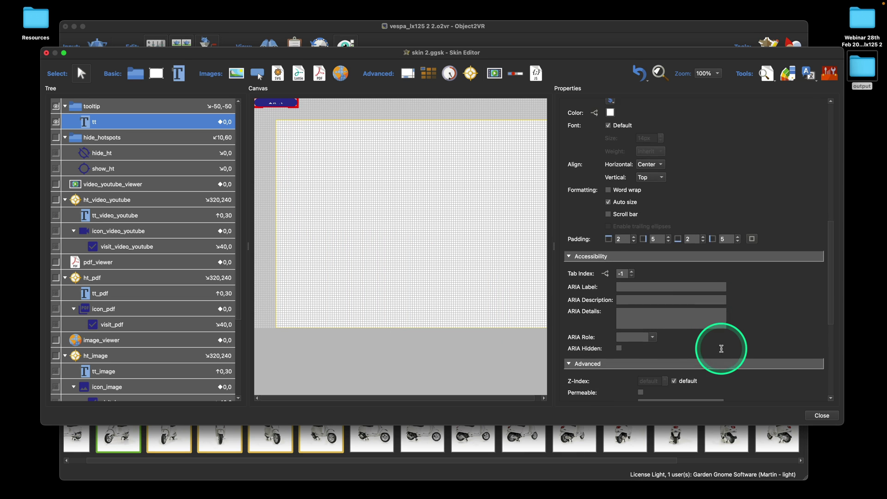
{"action": "left_click", "coordinate": [661, 257]}
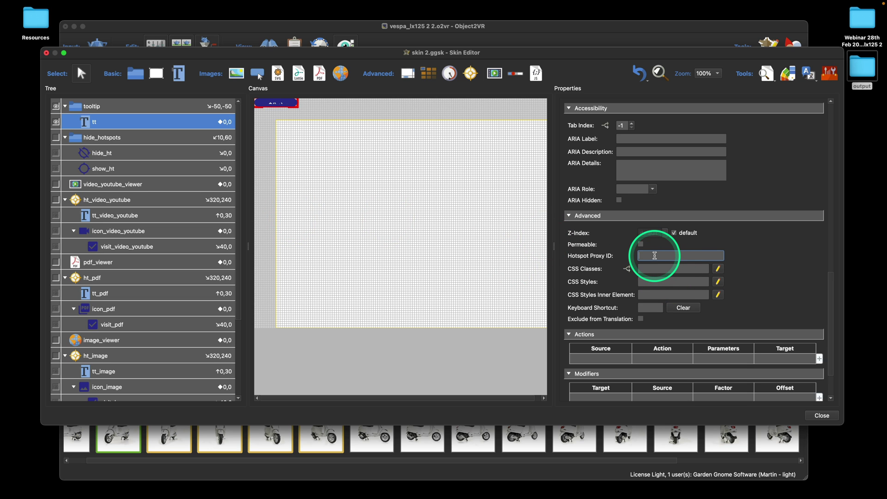
{"action": "scroll", "coordinate": [654, 255], "scroll_direction": "up", "scroll_amount": 10}
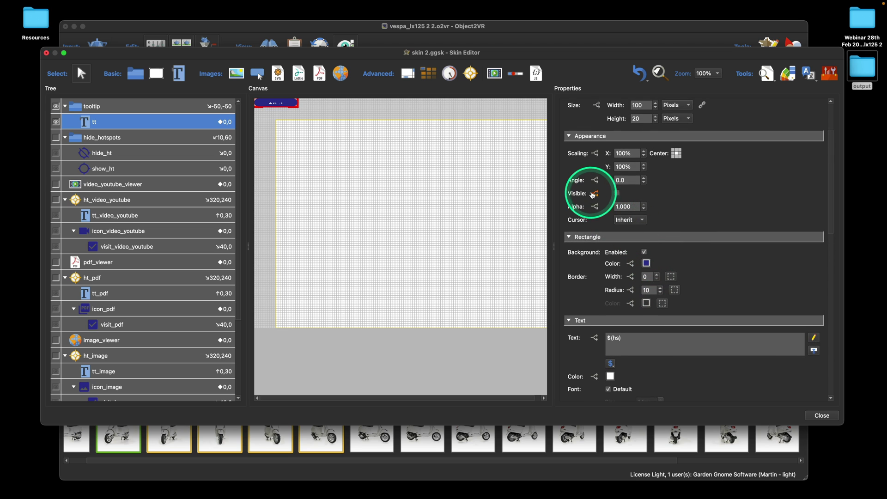
{"action": "left_click", "coordinate": [595, 193]}
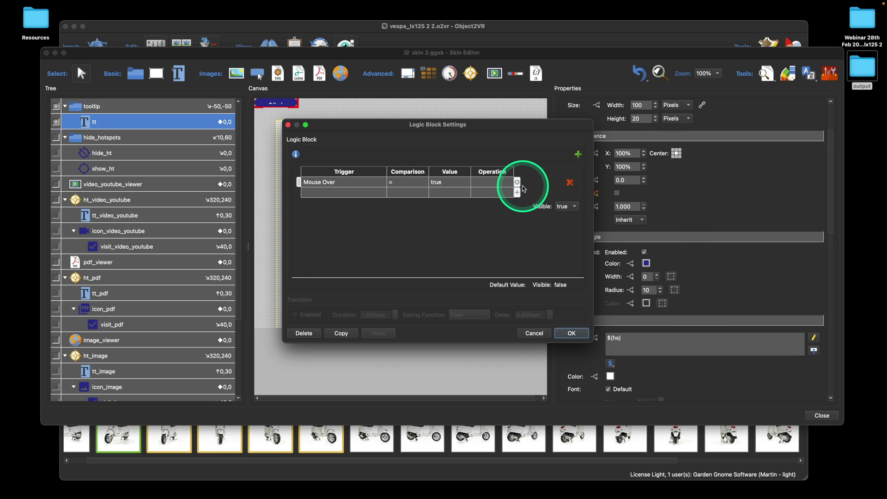
{"action": "left_click", "coordinate": [575, 333]}
- Set the Hotspot Proxy ID of the tt text to Poly01
{"action": "scroll", "coordinate": [723, 264], "scroll_direction": "down", "scroll_amount": 8}
{"action": "scroll", "coordinate": [724, 264], "scroll_direction": "down", "scroll_amount": 5}
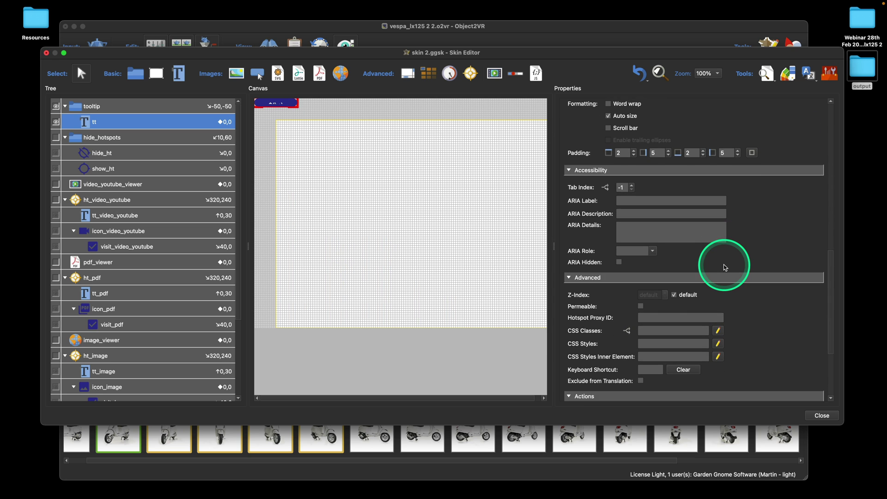
{"action": "left_click", "coordinate": [663, 291]}
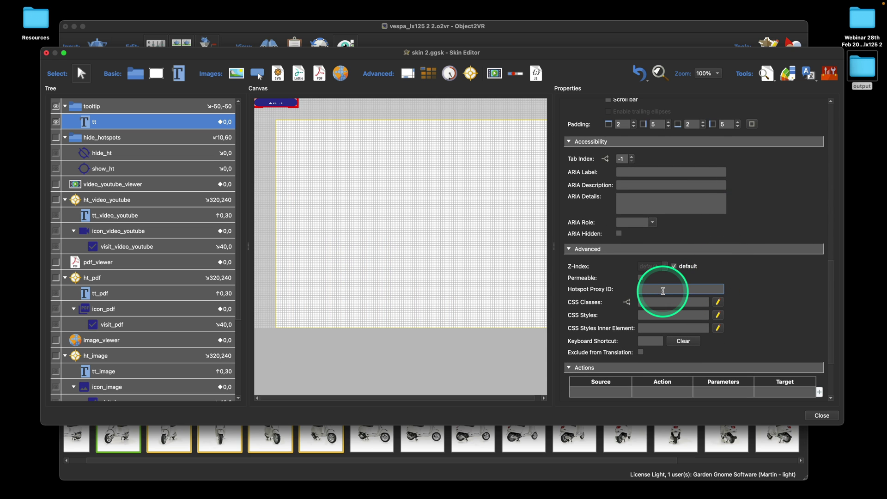
{"action": "type", "text": "Pol"}
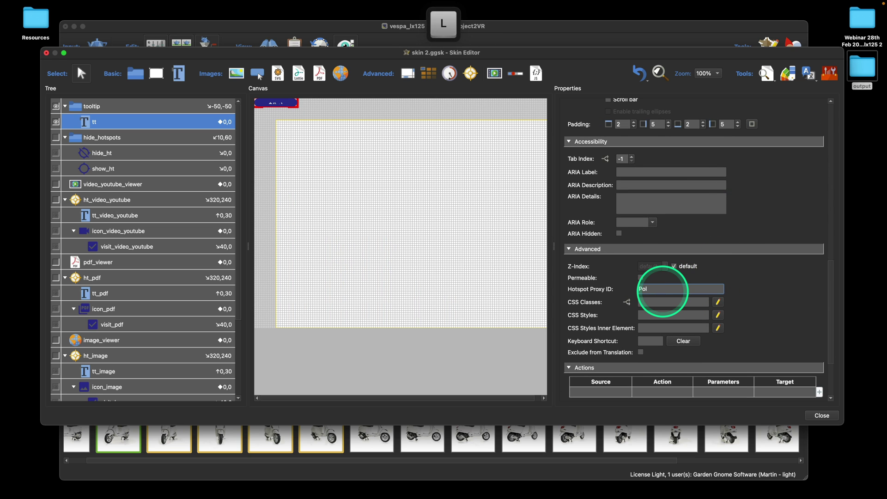
{"action": "type", "text": "y01"}
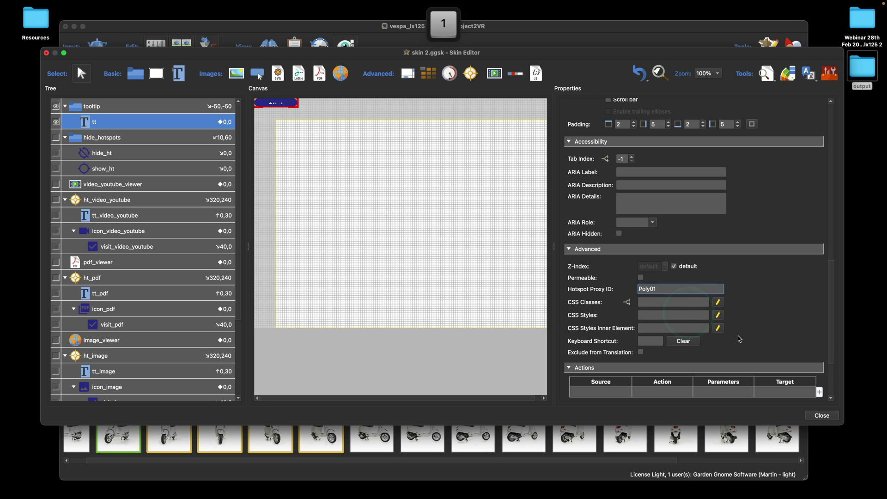
{"action": "left_click", "coordinate": [818, 348]}
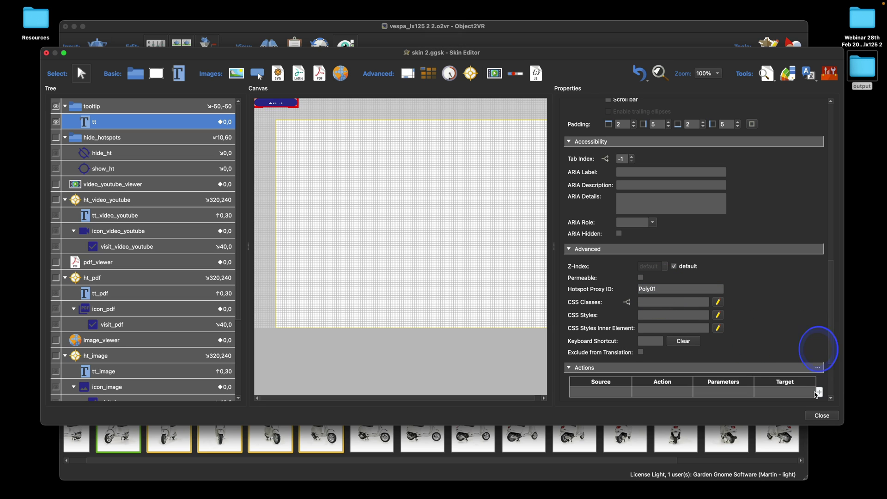
- Save and close the skin, and regenerate the output to check the tooltip over the rear-wheel polygon hotspot
{"action": "left_click", "coordinate": [822, 416]}
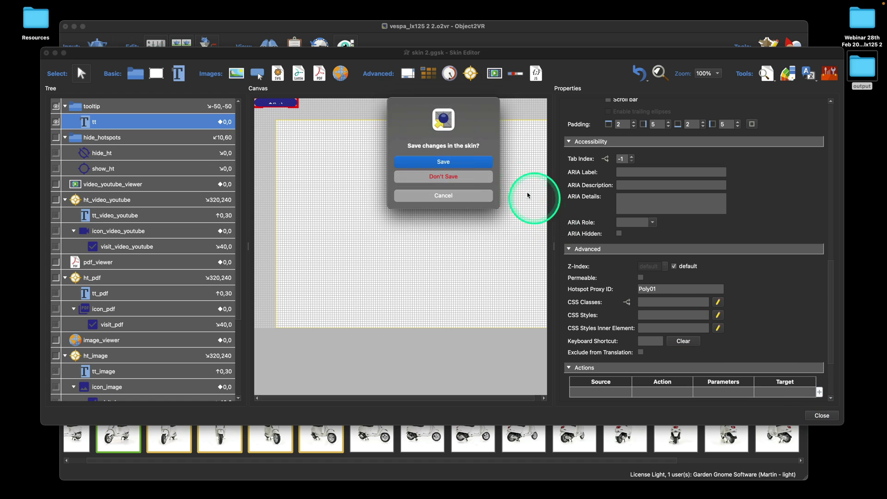
{"action": "left_click", "coordinate": [475, 162]}
{"action": "left_click", "coordinate": [671, 179]}
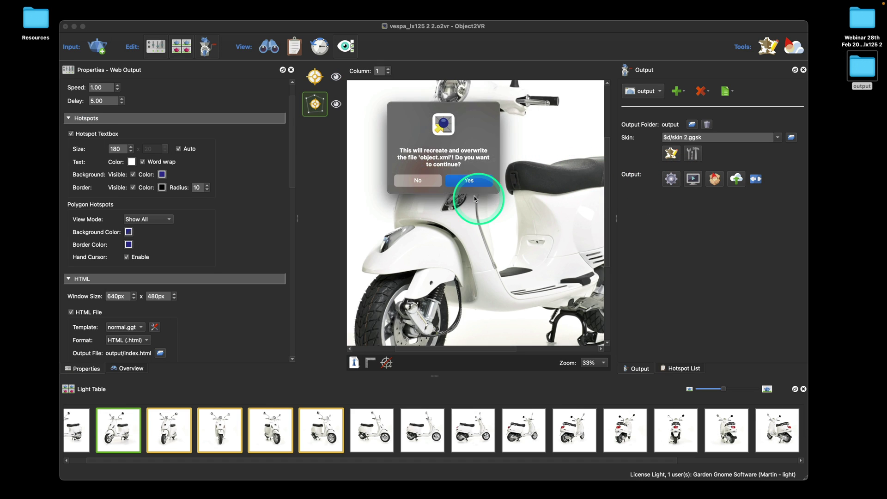
{"action": "left_click", "coordinate": [476, 184]}
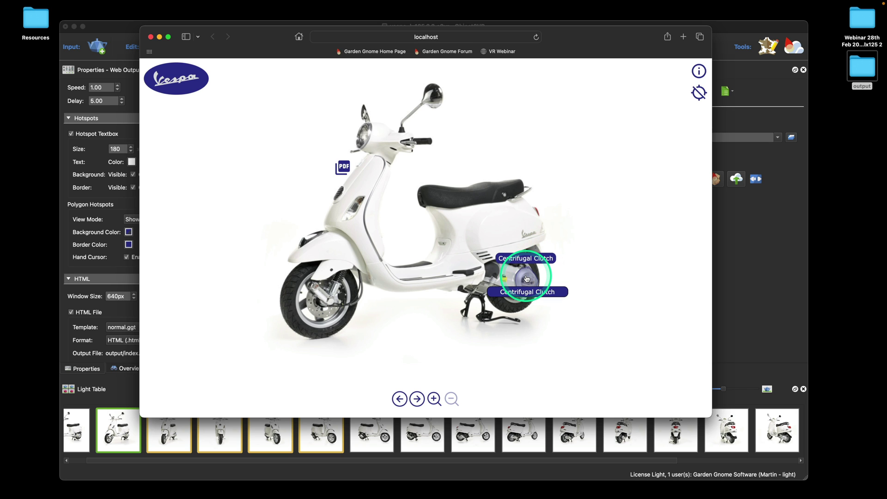
{"action": "left_click", "coordinate": [728, 237]}
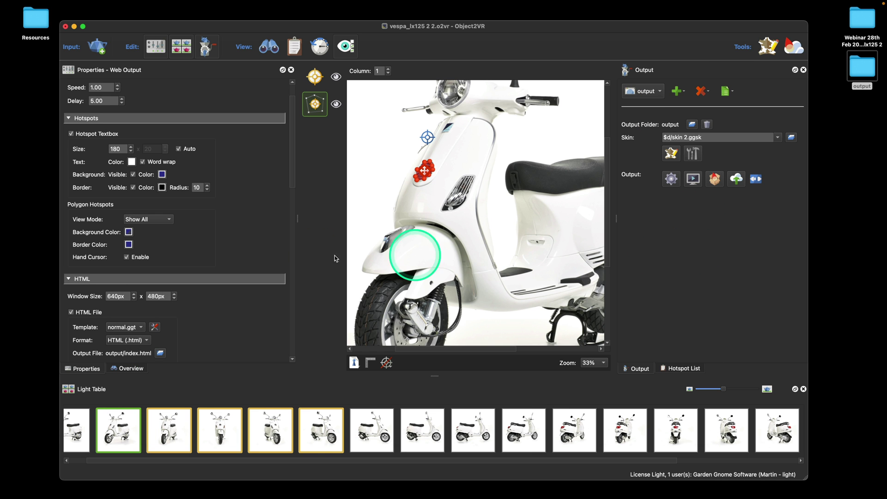
- Disable the Hotspot Textbox in the web output's hotspot settings and regenerate the output, overwriting object.xml
{"action": "left_click", "coordinate": [75, 135]}
{"action": "scroll", "coordinate": [78, 137], "scroll_direction": "up", "scroll_amount": 2}
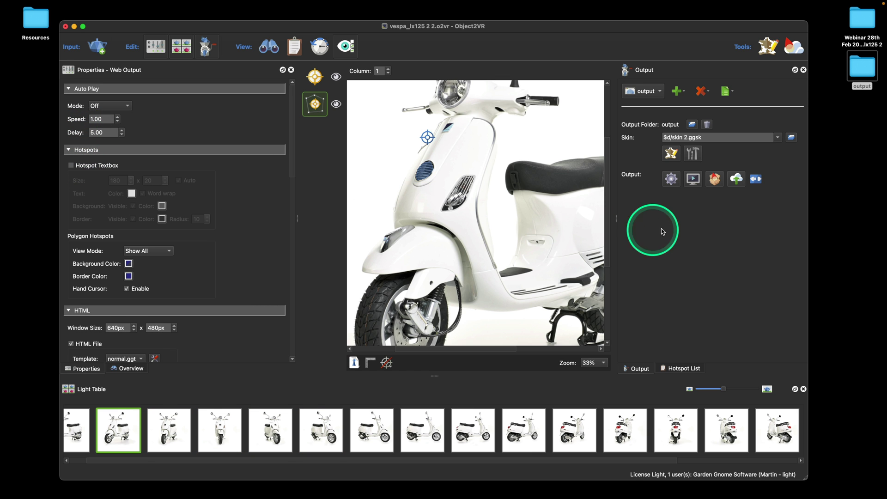
{"action": "left_click", "coordinate": [672, 179]}
{"action": "left_click", "coordinate": [471, 185]}
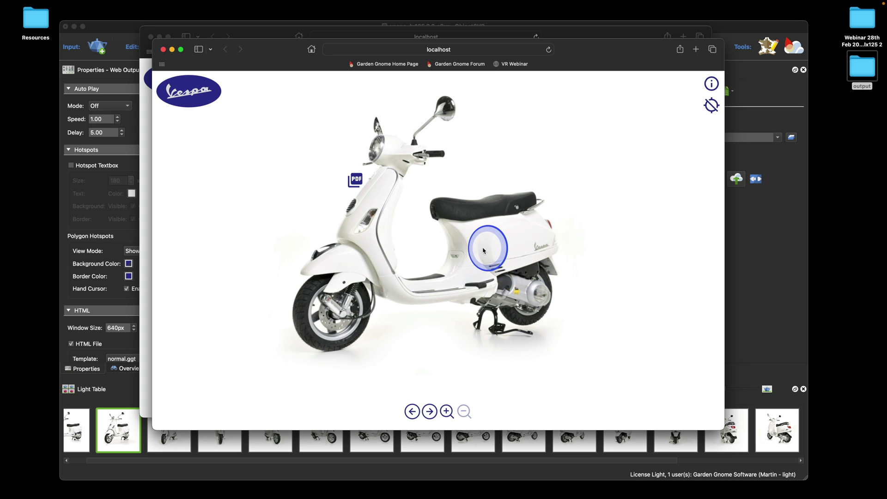
- Rotate the scooter in the preview to check the front-grille polygon hotspot's tooltip, and close both preview windows
{"action": "left_click", "coordinate": [517, 239]}
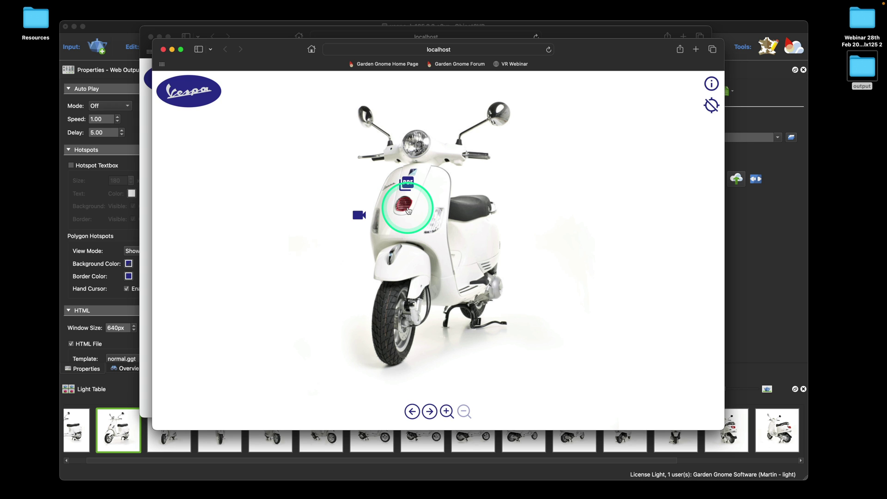
{"action": "left_click", "coordinate": [423, 228]}
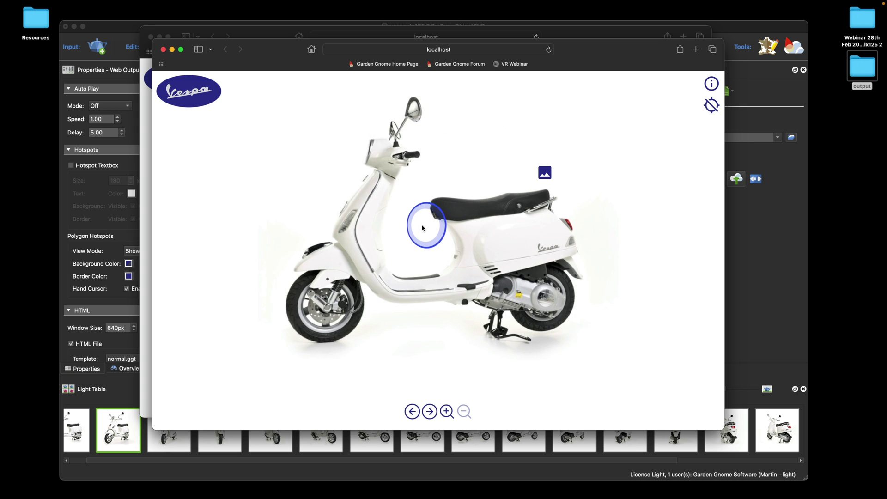
{"action": "left_click", "coordinate": [163, 50]}
{"action": "left_click", "coordinate": [151, 37]}
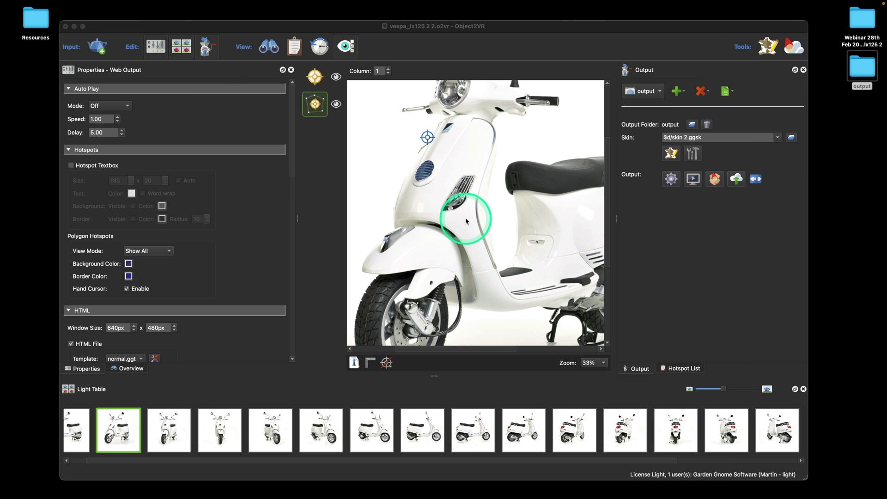
- Select the polygon hotspot on the scooter's front grille to check its ID
{"action": "left_click_drag", "start_coordinate": [486, 349], "coordinate": [544, 350]}
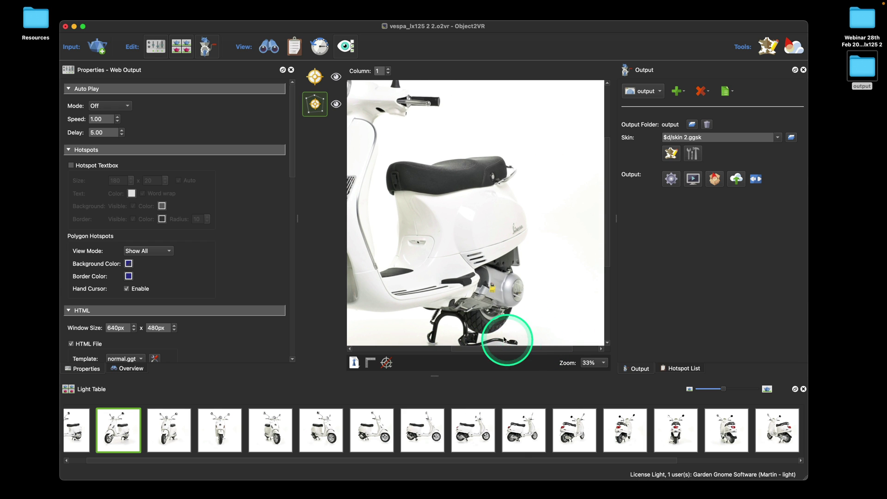
{"action": "left_click_drag", "start_coordinate": [504, 348], "coordinate": [413, 198]}
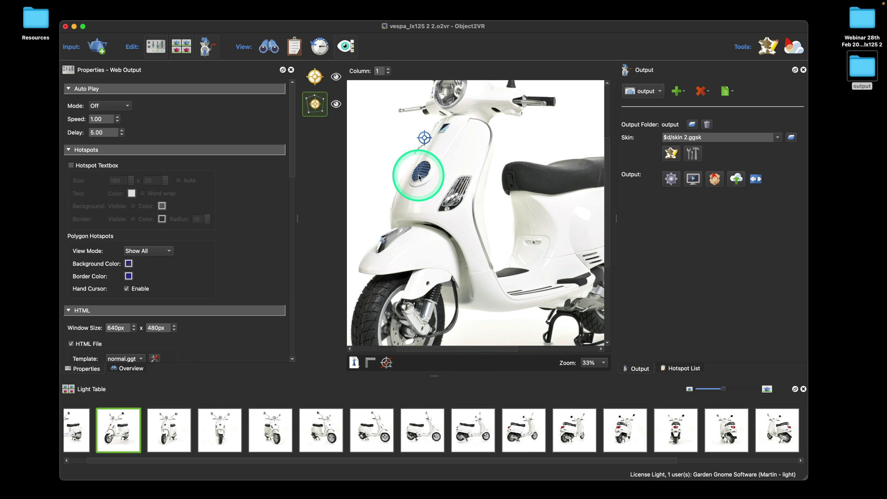
{"action": "left_click", "coordinate": [419, 177]}
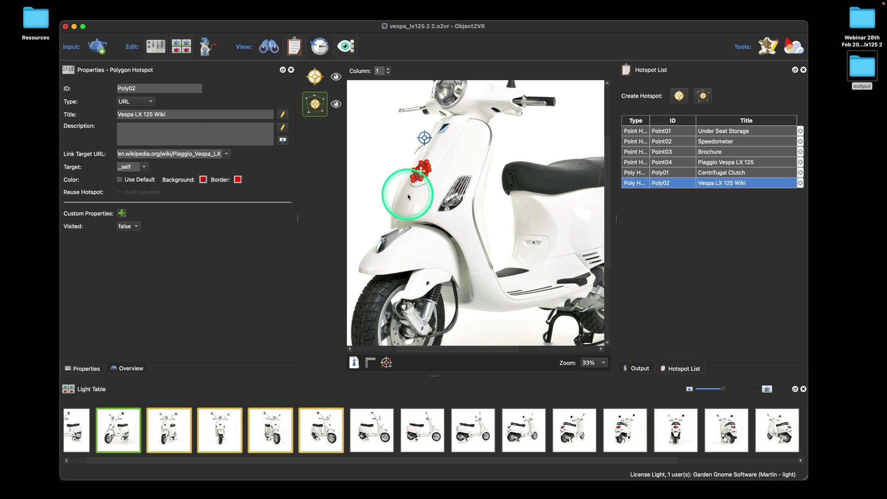
- Reopen the output's skin for editing and show the advanced settings of the tooltip container's tt text
{"action": "left_click", "coordinate": [637, 369]}
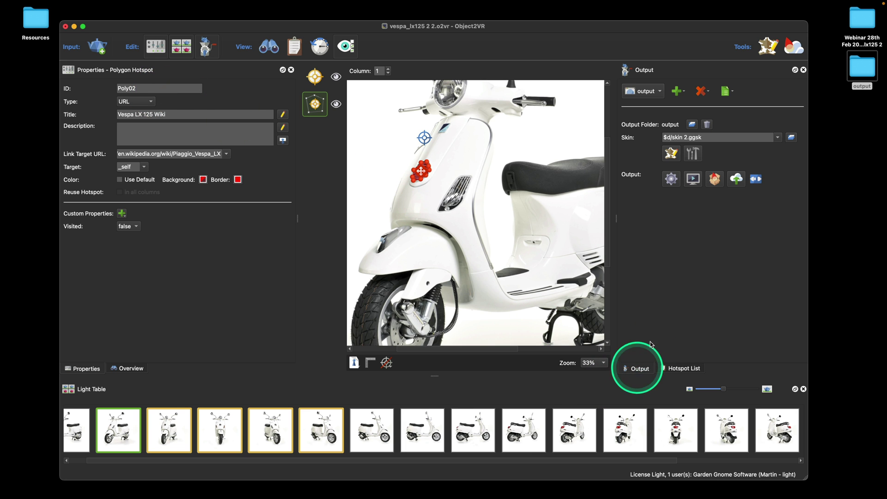
{"action": "left_click", "coordinate": [672, 155]}
{"action": "left_click", "coordinate": [97, 123]}
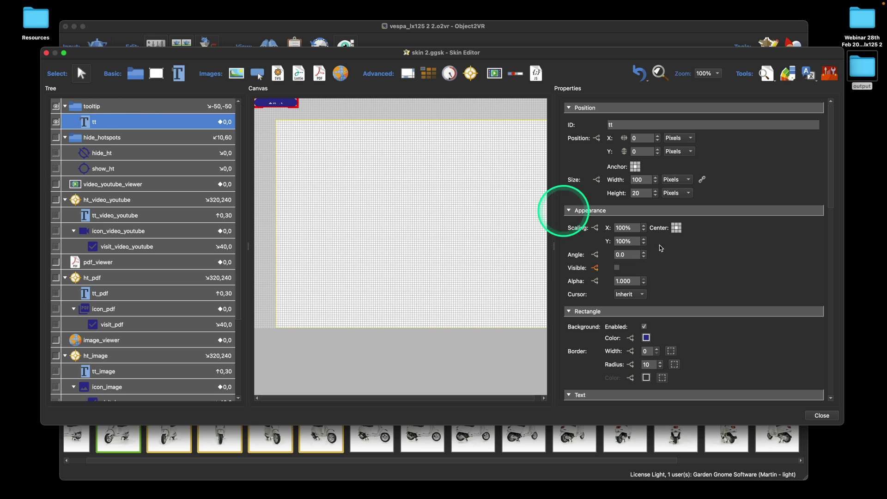
{"action": "scroll", "coordinate": [729, 270], "scroll_direction": "down", "scroll_amount": 10}
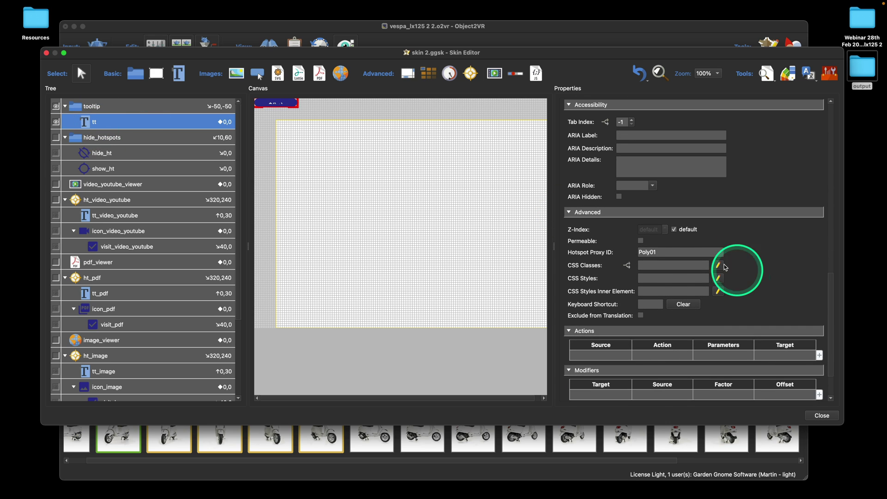
- Set the Hotspot Proxy ID of the tt text to the pattern #Poly.* so it covers all polygon hotspots
{"action": "left_click", "coordinate": [671, 253]}
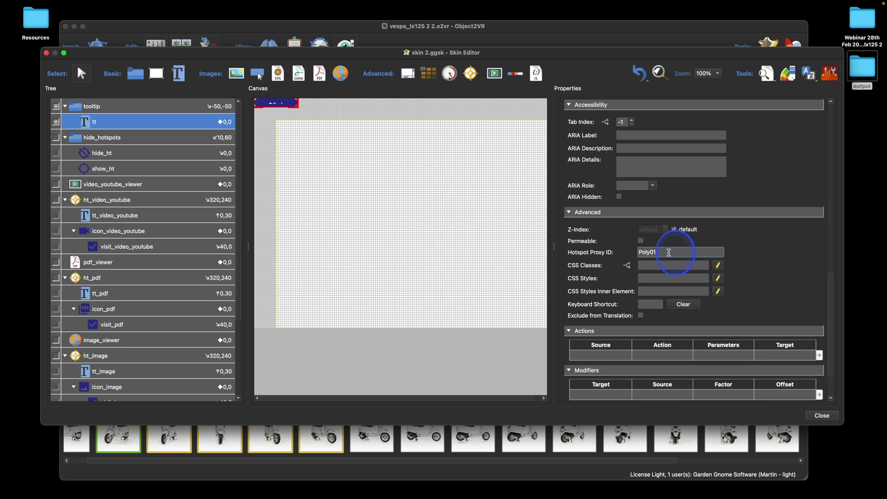
{"action": "double_click", "coordinate": [647, 253]}
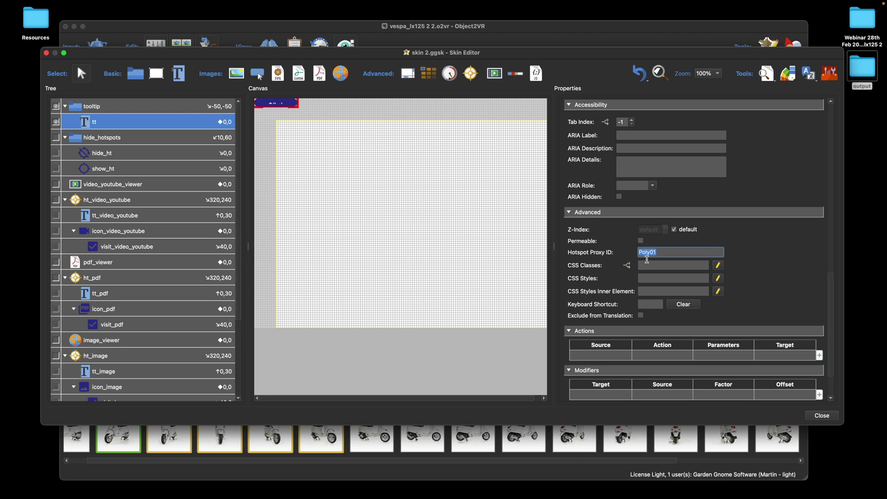
{"action": "type", "text": "#"}
{"action": "type", "text": "P"}
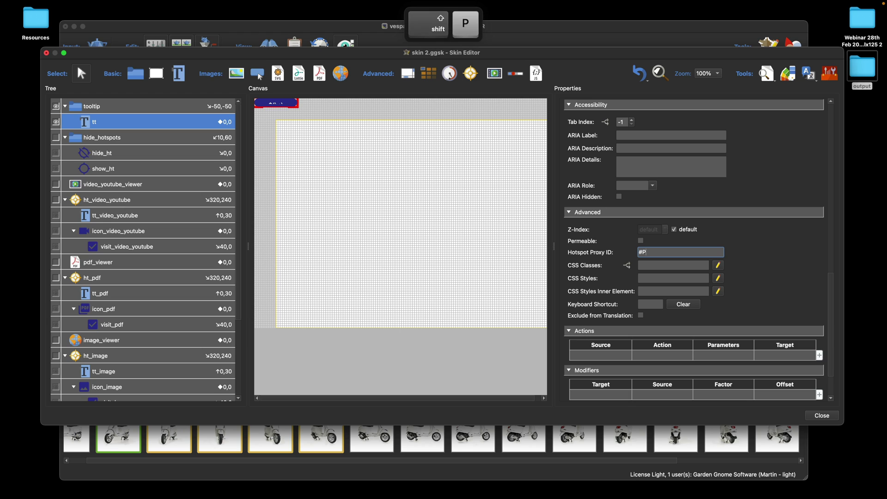
{"action": "type", "text": "oly"}
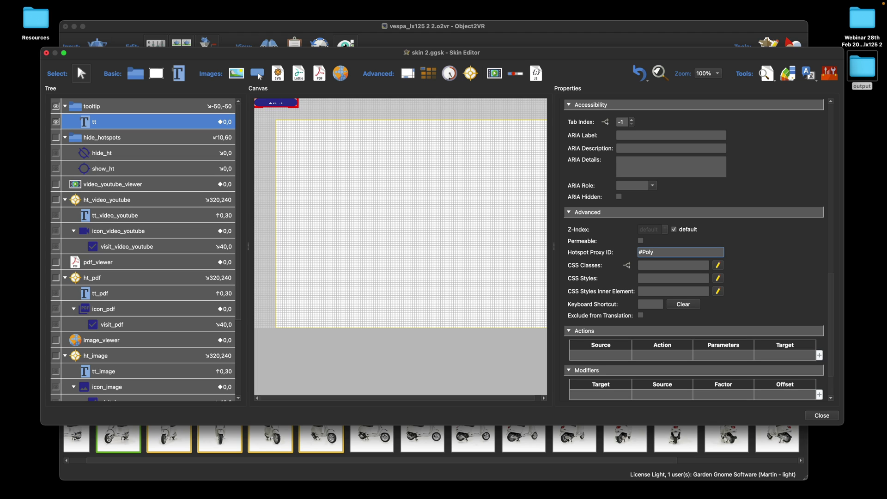
{"action": "type", "text": "."}
{"action": "key", "text": "shift"}
{"action": "type", "text": "*"}
- Save and close the edited skin, and regenerate the output, overwriting object.xml
{"action": "left_click", "coordinate": [816, 413]}
{"action": "left_click", "coordinate": [468, 163]}
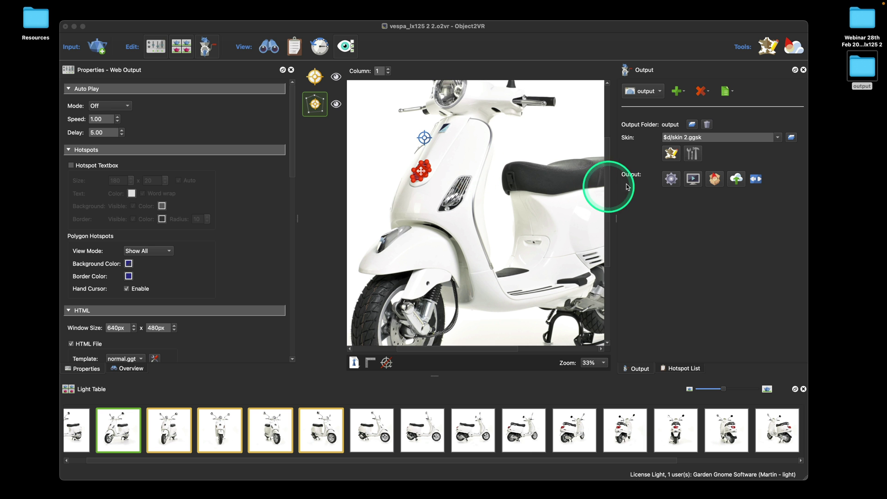
{"action": "left_click", "coordinate": [671, 179]}
{"action": "left_click", "coordinate": [478, 182]}
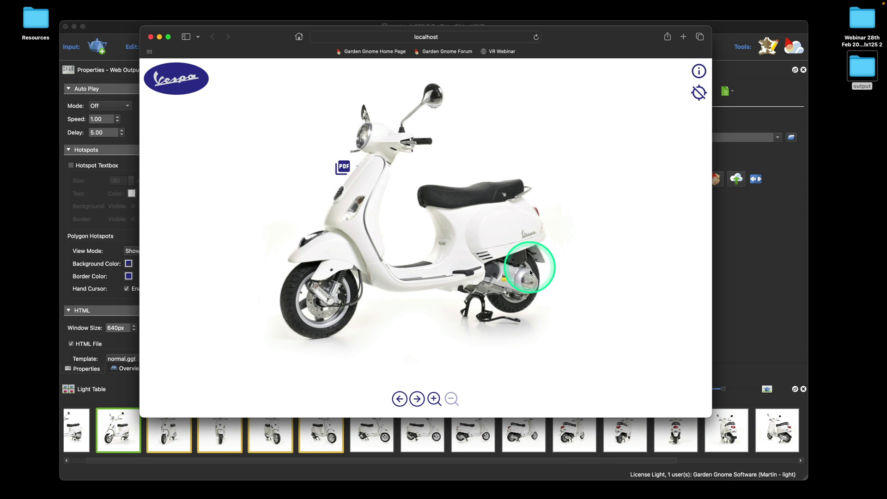
- Check the floating tooltip over the rear-wheel hotspot, rotate the scooter to its front and close the preview
{"action": "mouse_move", "coordinate": [528, 270]}
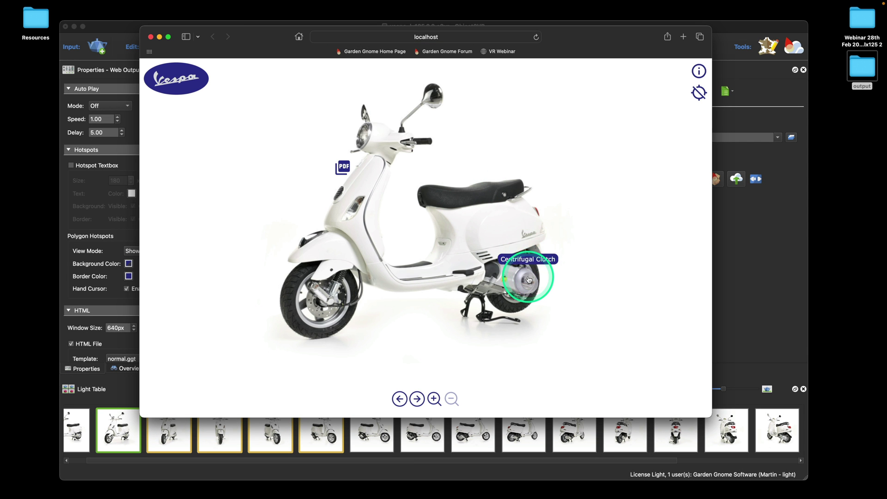
{"action": "left_click_drag", "start_coordinate": [528, 271], "coordinate": [460, 266]}
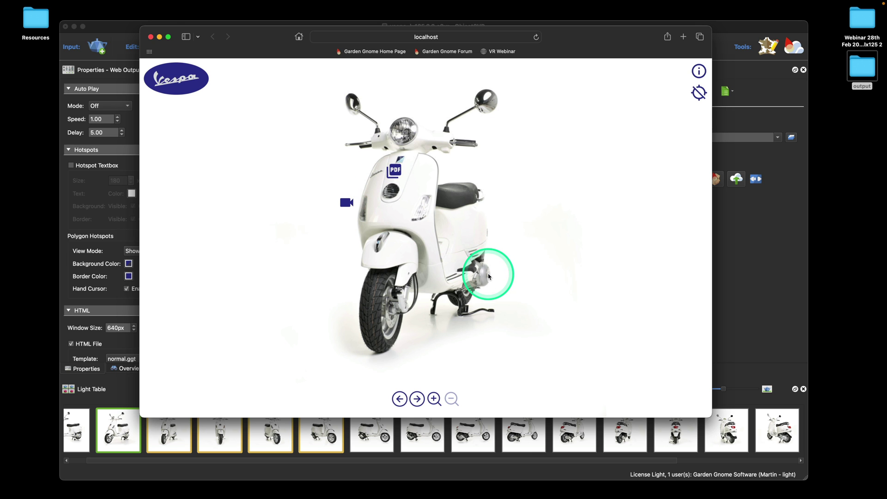
{"action": "left_click", "coordinate": [151, 37]}
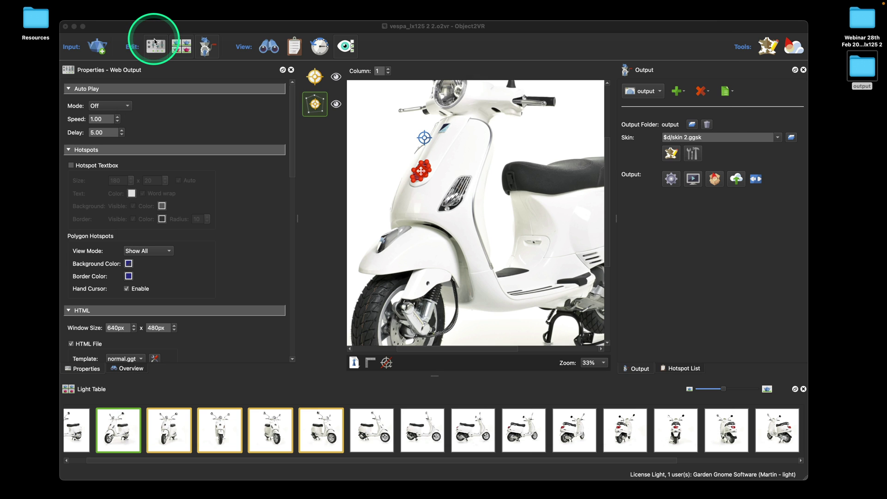
- Reopen the skin and delete the tt_video_youtube, tt_pdf and tt_image texts from the hotspot templates
{"action": "left_click", "coordinate": [670, 155]}
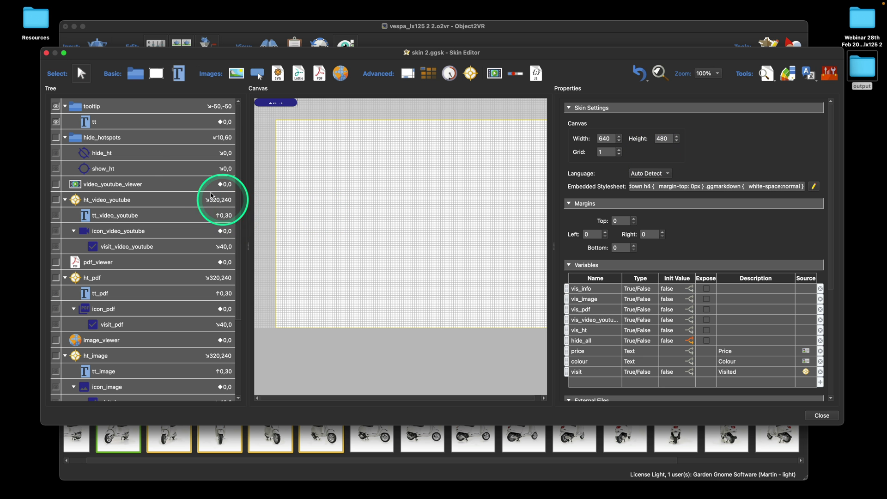
{"action": "scroll", "coordinate": [174, 185], "scroll_direction": "down", "scroll_amount": 3}
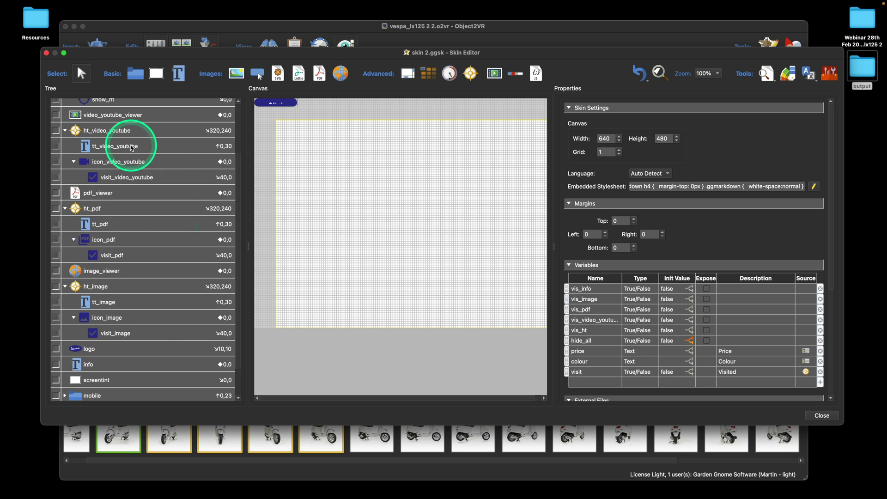
{"action": "left_click", "coordinate": [132, 147]}
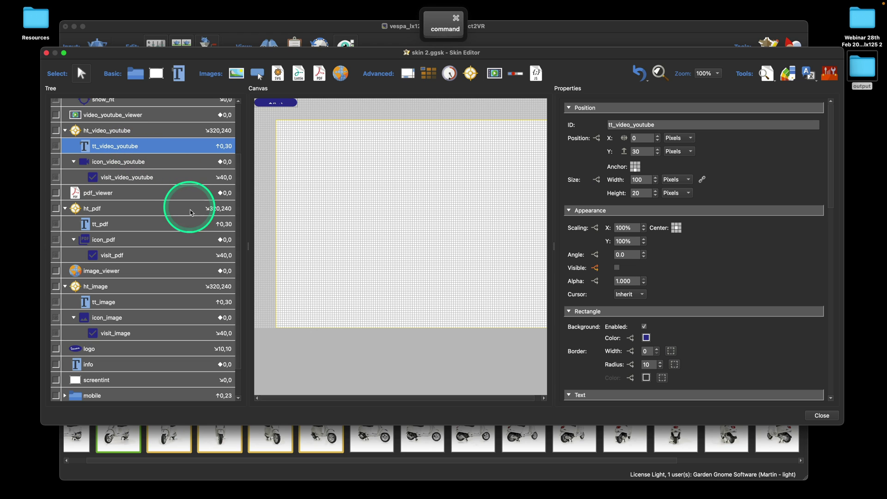
{"action": "left_click", "coordinate": [157, 227], "text": "super"}
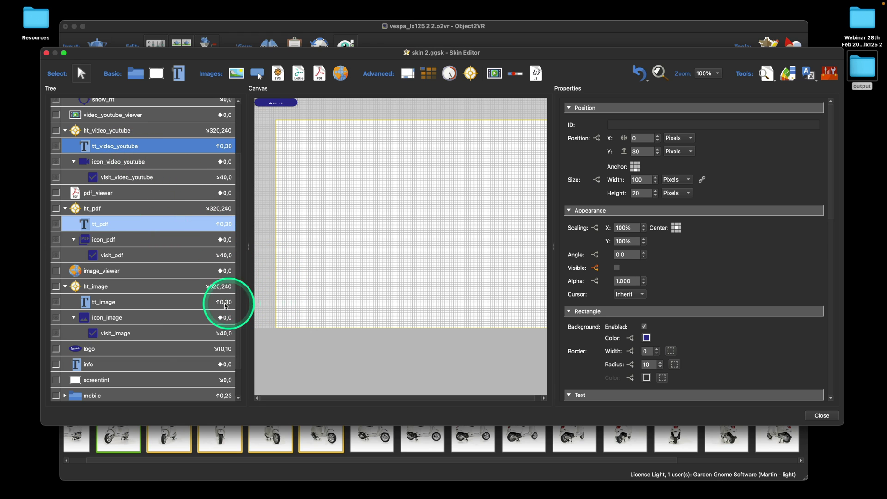
{"action": "left_click", "coordinate": [181, 305], "text": "super"}
{"action": "scroll", "coordinate": [155, 337], "scroll_direction": "down", "scroll_amount": 1}
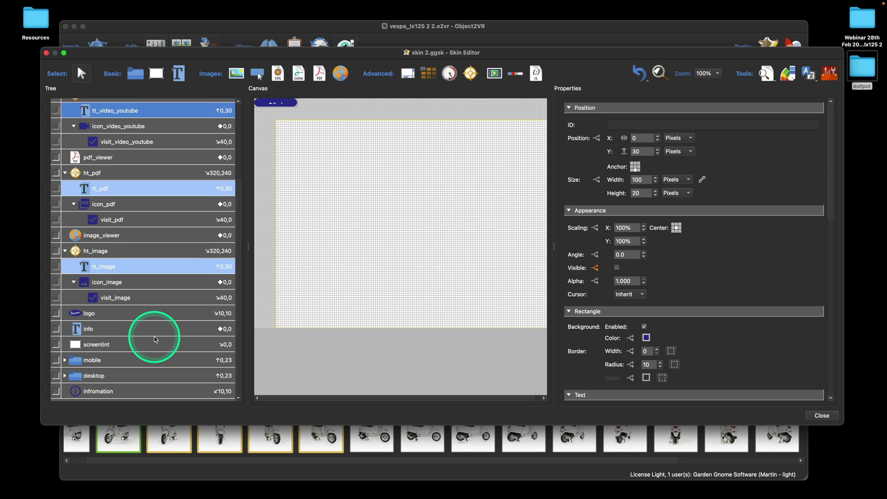
{"action": "key", "text": "Delete"}
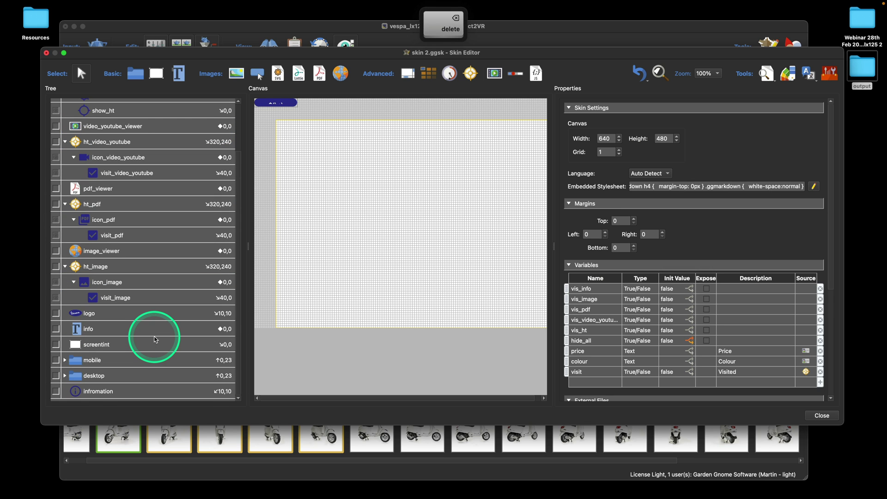
- Save the skin and regenerate the output to check the hotspots and floating tooltip in the rotating preview, closing it when done
{"action": "left_click", "coordinate": [822, 415]}
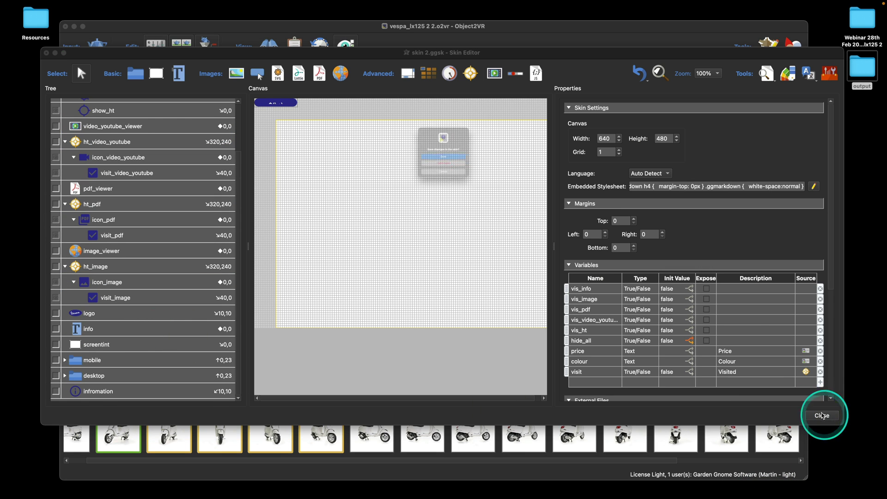
{"action": "left_click", "coordinate": [484, 162]}
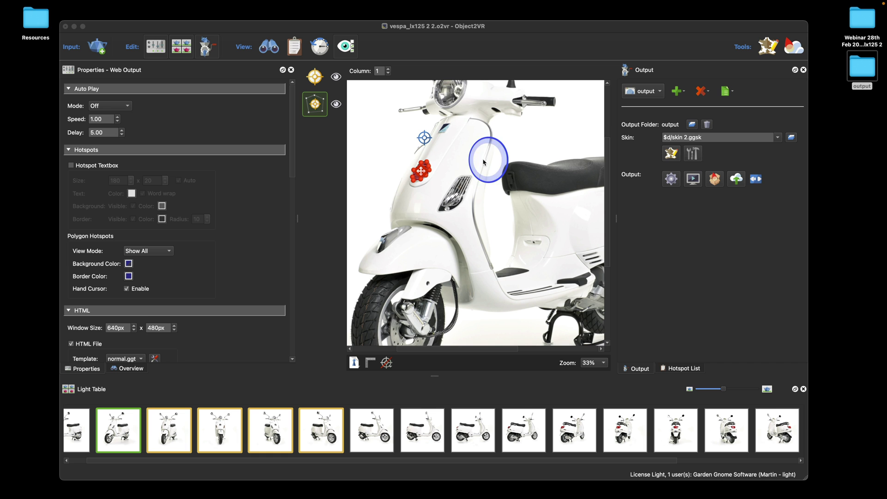
{"action": "left_click", "coordinate": [671, 178]}
{"action": "left_click", "coordinate": [470, 180]}
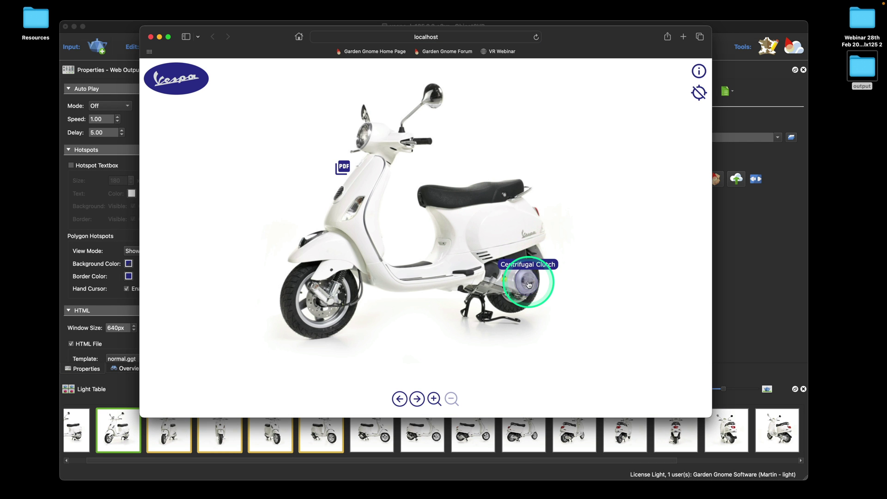
{"action": "left_click_drag", "start_coordinate": [445, 216], "coordinate": [471, 224]}
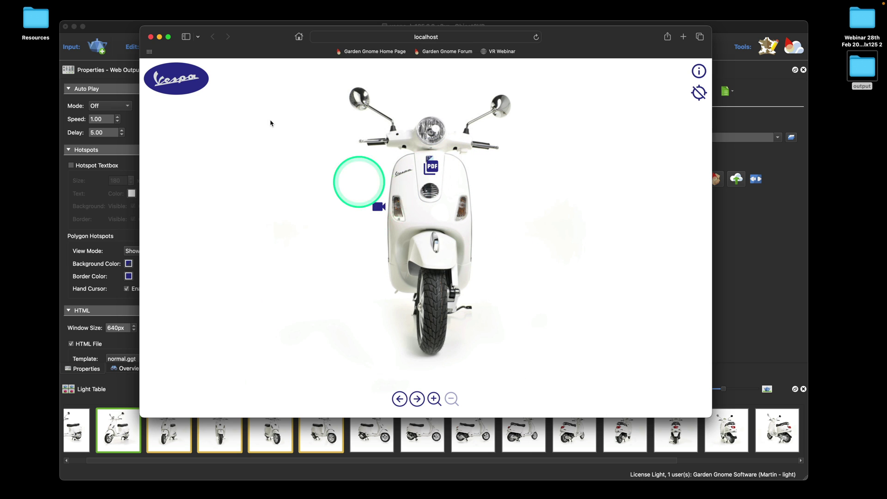
{"action": "left_click", "coordinate": [151, 39]}
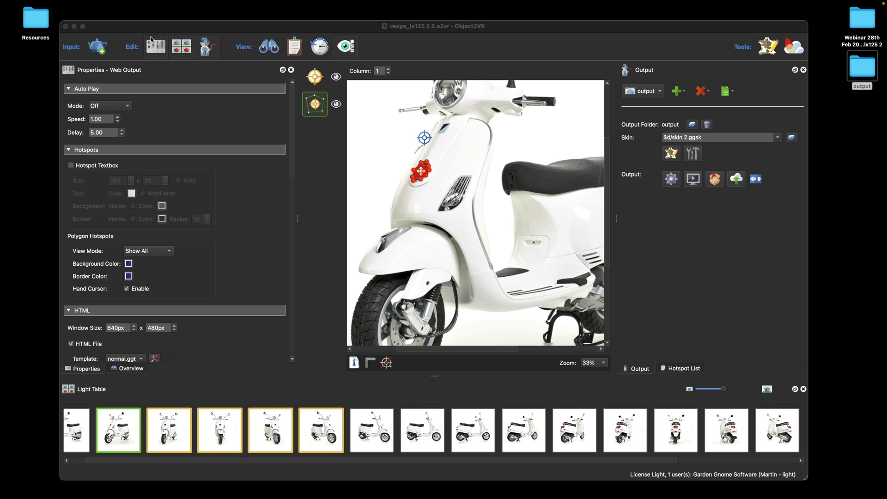
- Reopen the skin, set the tt tooltip text's Hotspot Proxy ID to *, then save and close the skin
{"action": "left_click", "coordinate": [671, 154]}
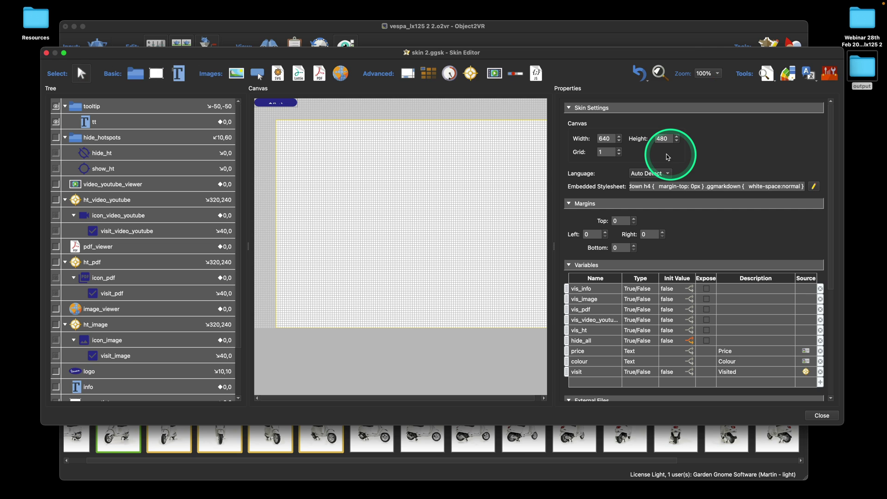
{"action": "left_click", "coordinate": [131, 123]}
{"action": "scroll", "coordinate": [771, 290], "scroll_direction": "down", "scroll_amount": 3}
{"action": "scroll", "coordinate": [770, 290], "scroll_direction": "down", "scroll_amount": 10}
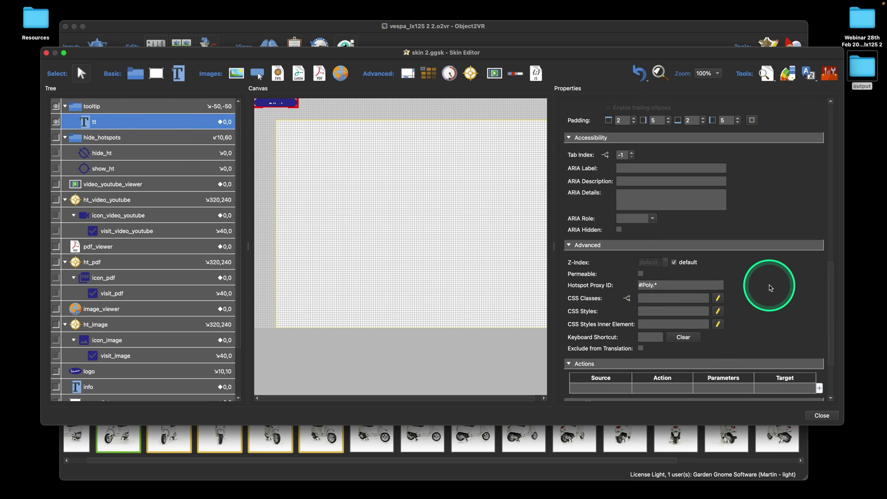
{"action": "left_click_drag", "start_coordinate": [653, 264], "coordinate": [710, 257]}
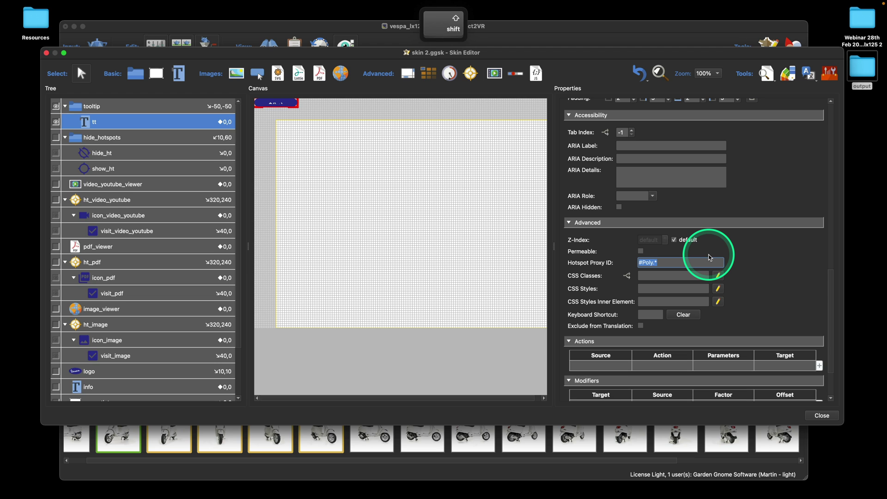
{"action": "type", "text": "*"}
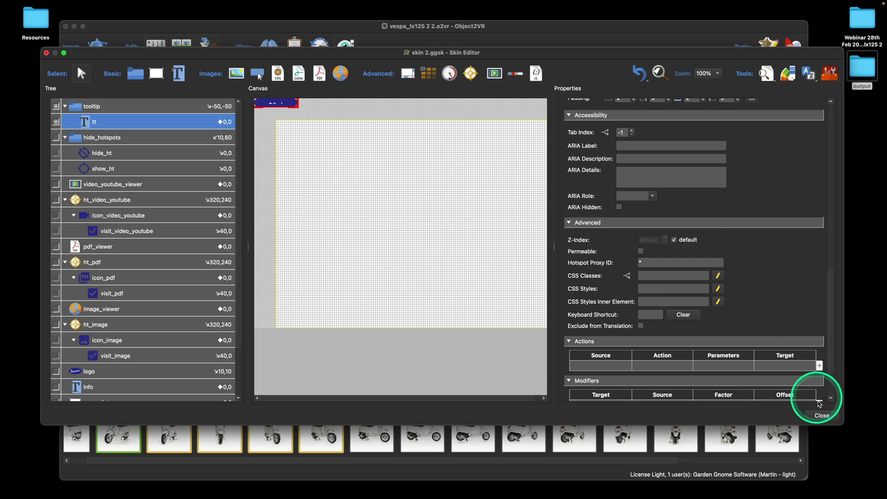
{"action": "left_click", "coordinate": [821, 415]}
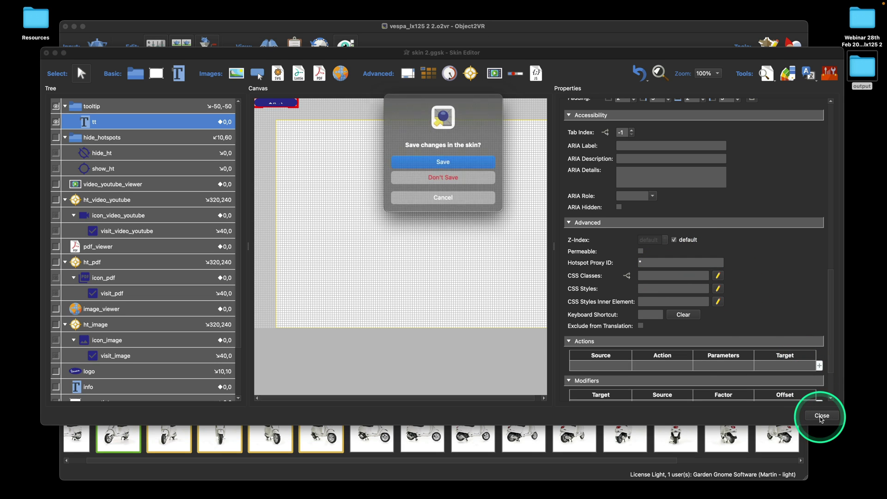
{"action": "left_click", "coordinate": [456, 165]}
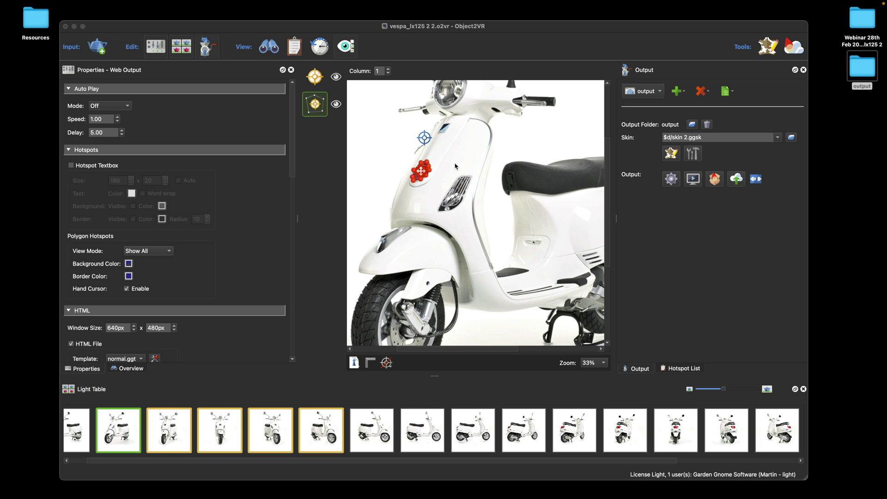
- Regenerate the output, overwriting object.xml, check the tooltip on the point hotspots while rotating the scooter, and close the preview
{"action": "left_click", "coordinate": [488, 163]}
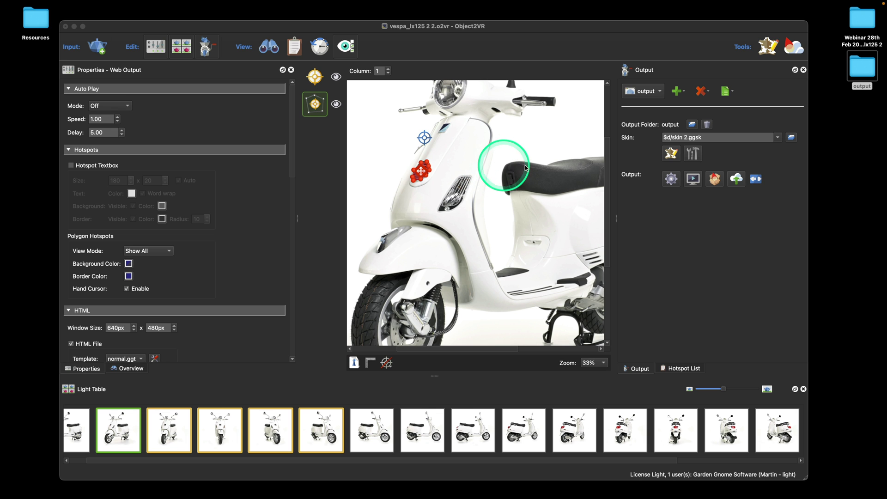
{"action": "left_click", "coordinate": [663, 178]}
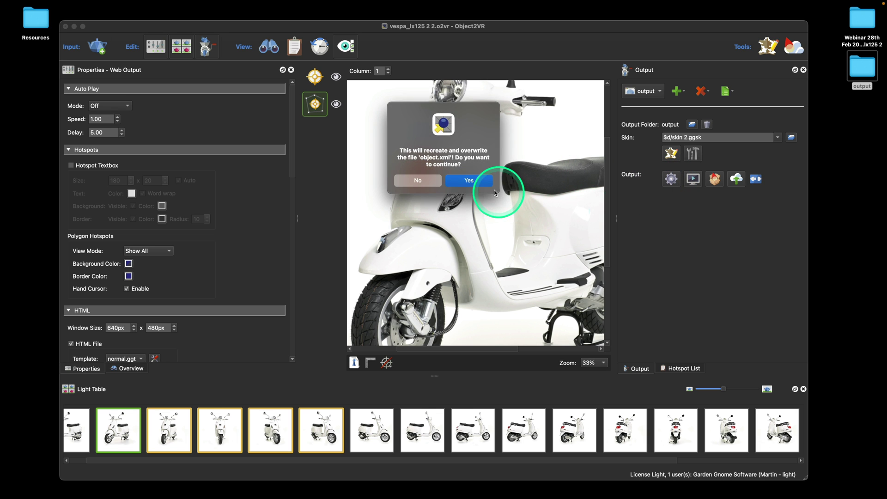
{"action": "left_click", "coordinate": [476, 181]}
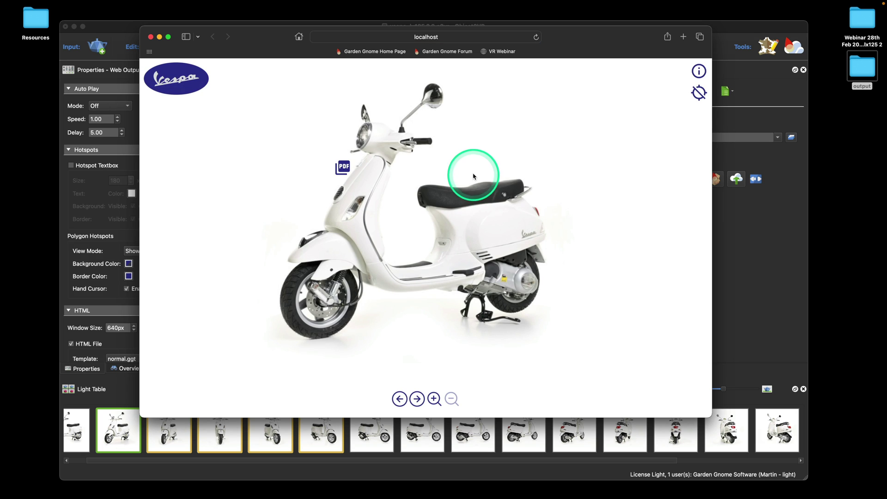
{"action": "left_click_drag", "start_coordinate": [519, 267], "coordinate": [440, 214]}
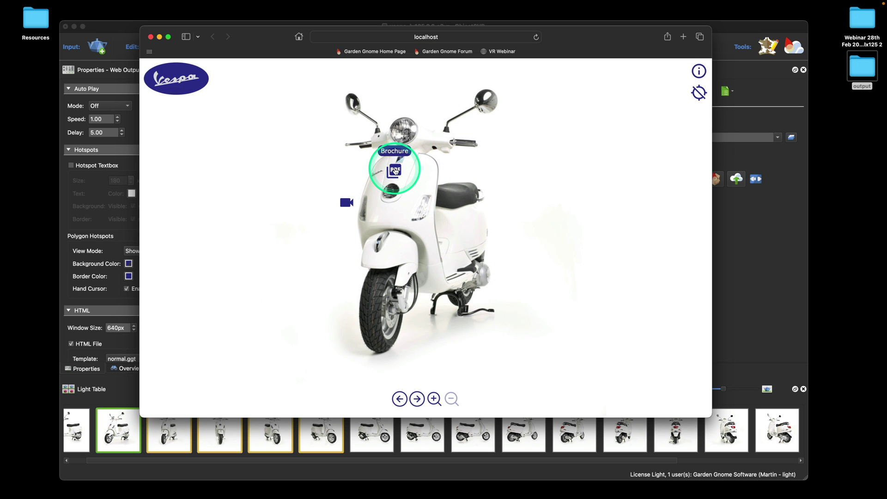
{"action": "left_click_drag", "start_coordinate": [350, 197], "coordinate": [467, 176]}
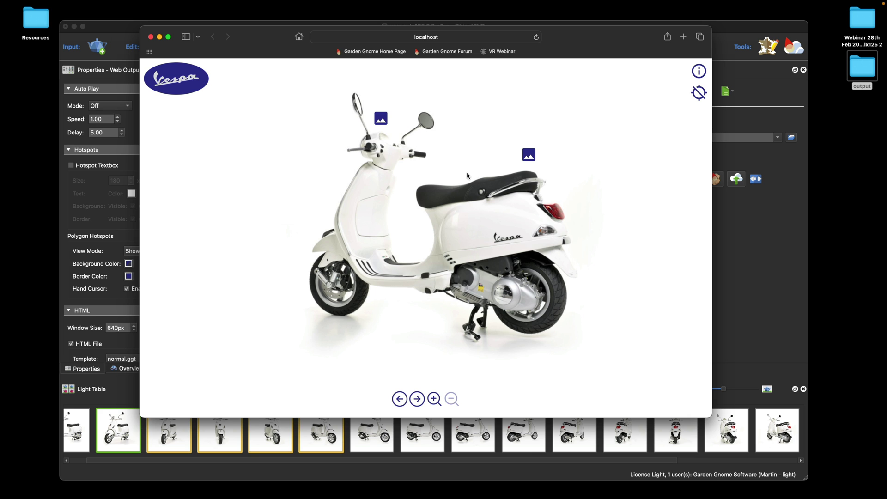
{"action": "left_click", "coordinate": [150, 37]}
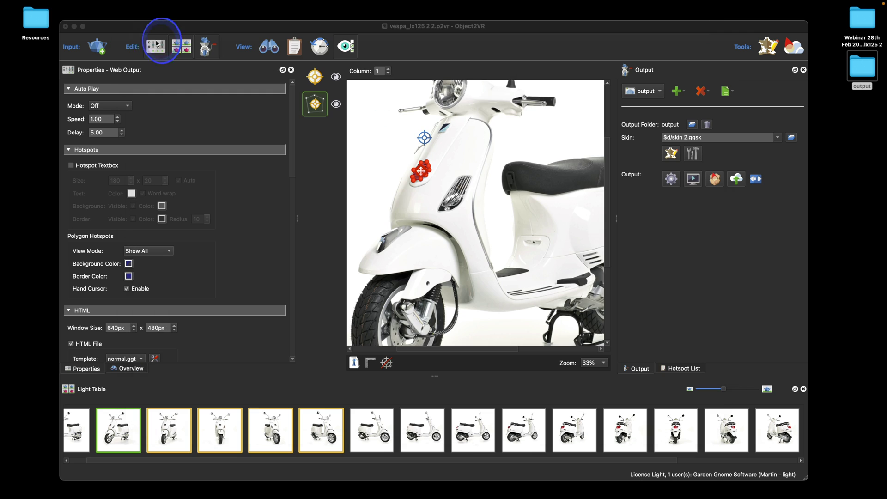
{"action": "left_click", "coordinate": [156, 45]}
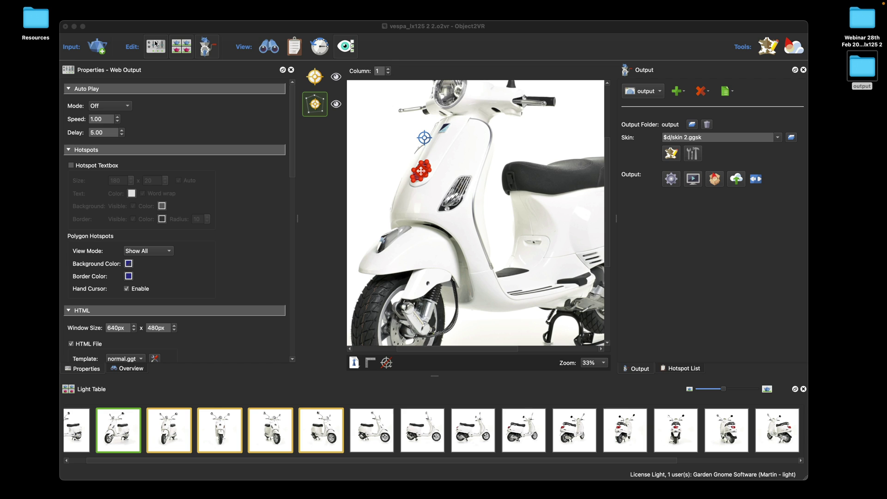
{"action": "left_click", "coordinate": [157, 48]}
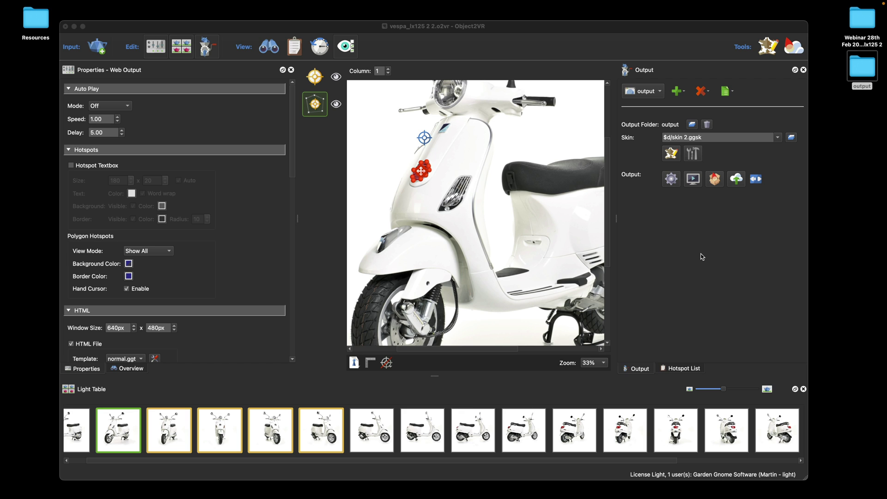
{"action": "left_click", "coordinate": [702, 257]}
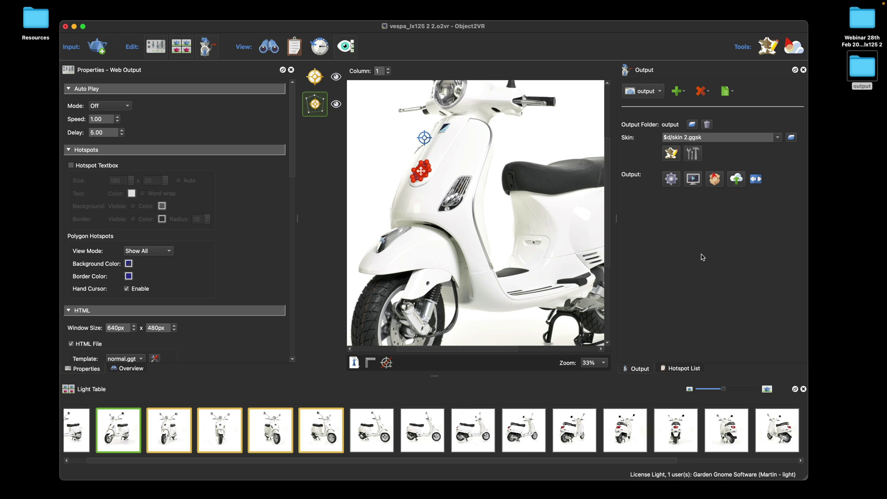
{"action": "left_click", "coordinate": [705, 266]}
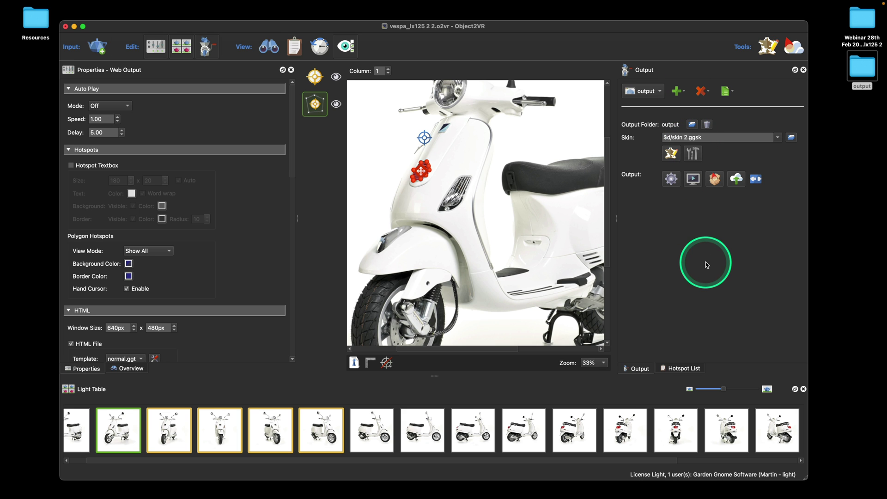
- Add wheels.jpg and speedo.jpg from the desktop folder Webinar 28th Feb 2024 - vespa_lx125 2 to the web output's asset files
{"action": "left_click_drag", "start_coordinate": [291, 143], "coordinate": [277, 346]}
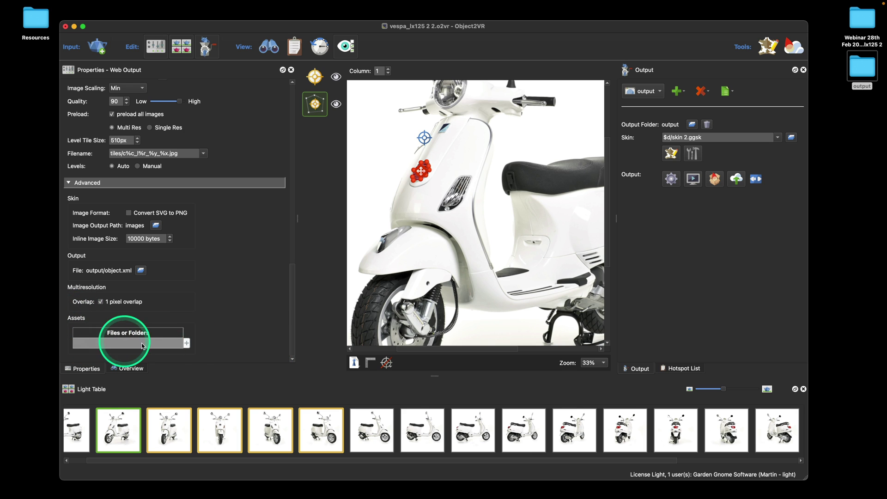
{"action": "left_click", "coordinate": [186, 343]}
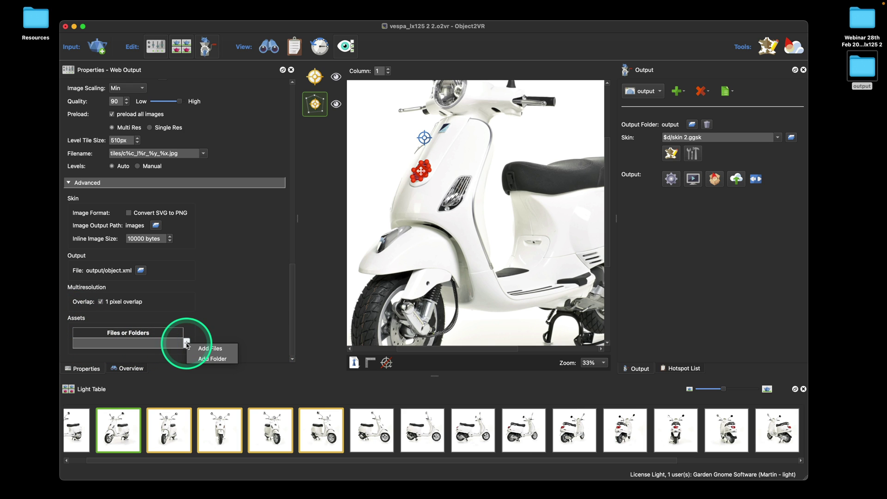
{"action": "left_click", "coordinate": [211, 349]}
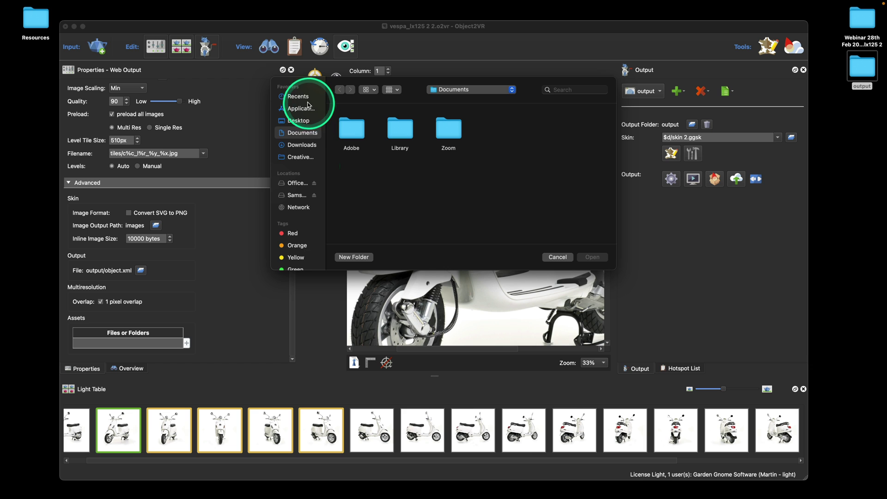
{"action": "left_click", "coordinate": [298, 120]}
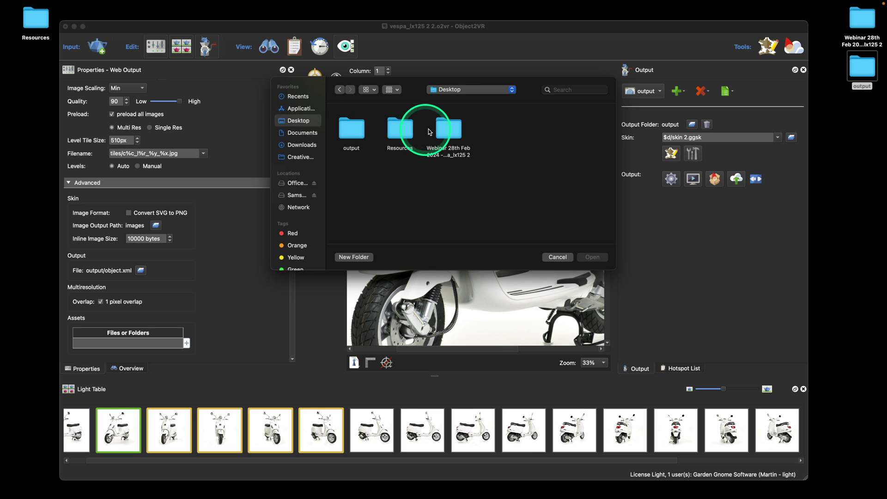
{"action": "double_click", "coordinate": [449, 129]}
{"action": "scroll", "coordinate": [462, 185], "scroll_direction": "down", "scroll_amount": 3}
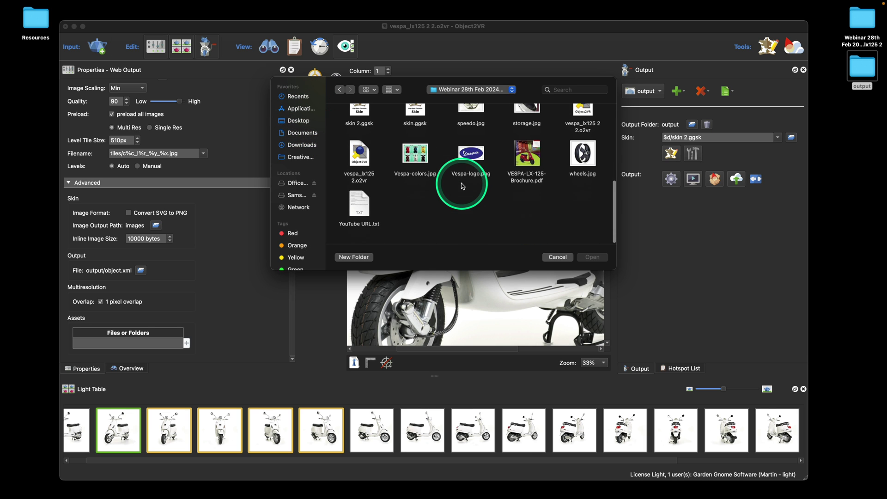
{"action": "scroll", "coordinate": [462, 186], "scroll_direction": "up", "scroll_amount": 2}
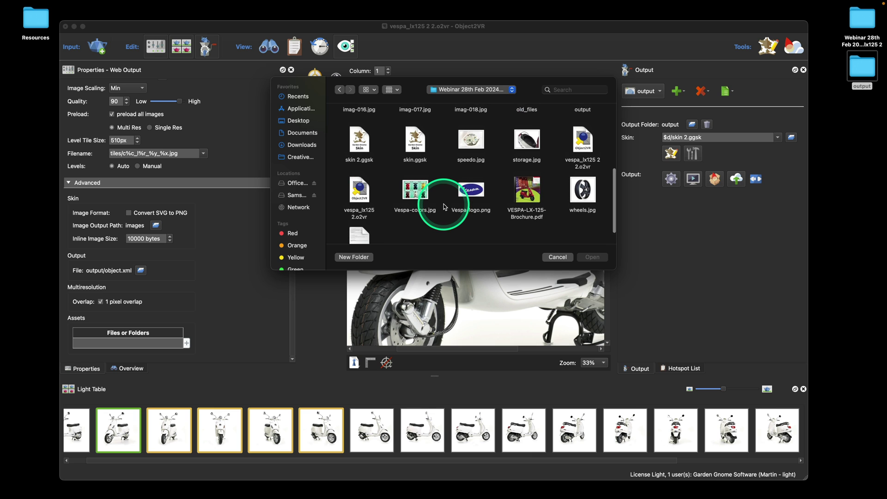
{"action": "left_click", "coordinate": [589, 196]}
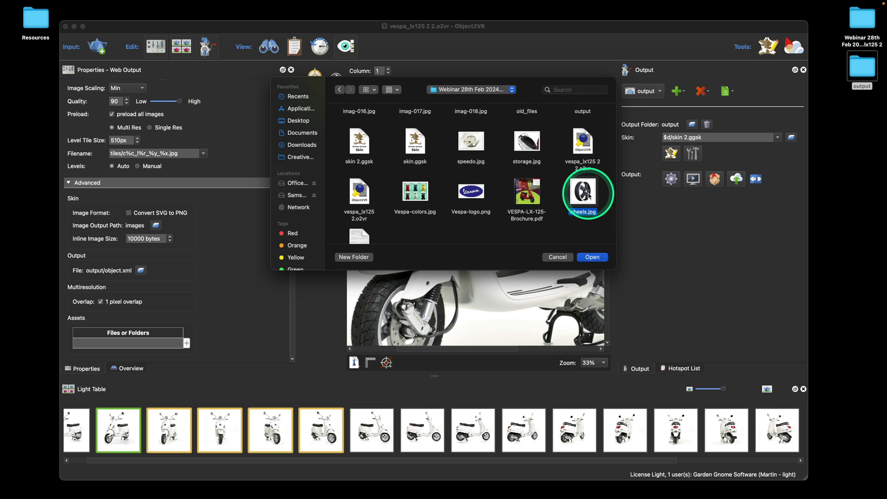
{"action": "key", "text": "super"}
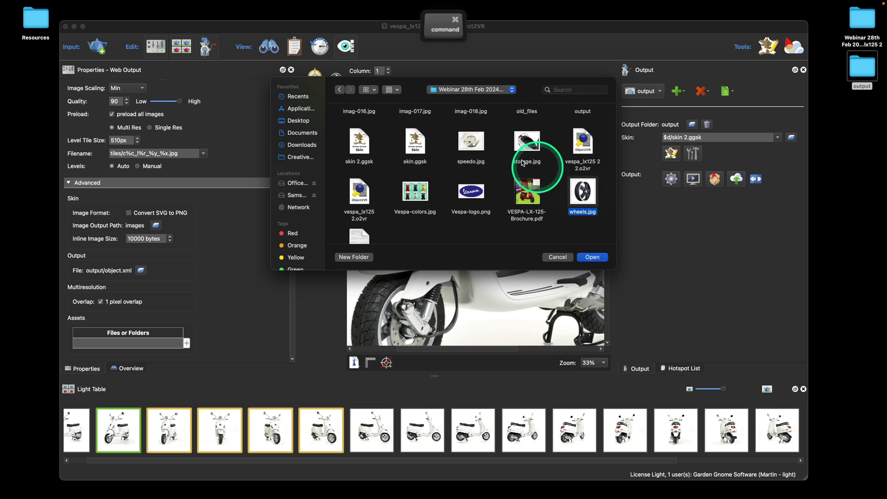
{"action": "left_click", "coordinate": [472, 145], "text": "super"}
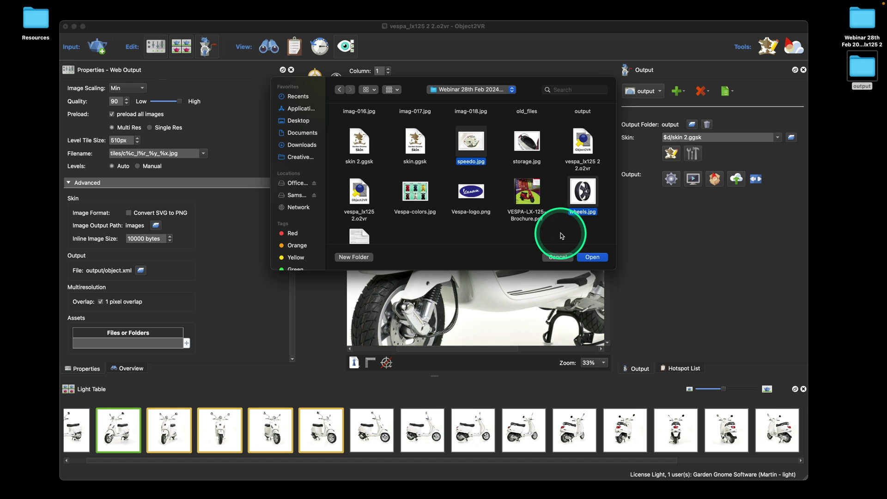
{"action": "left_click", "coordinate": [600, 256]}
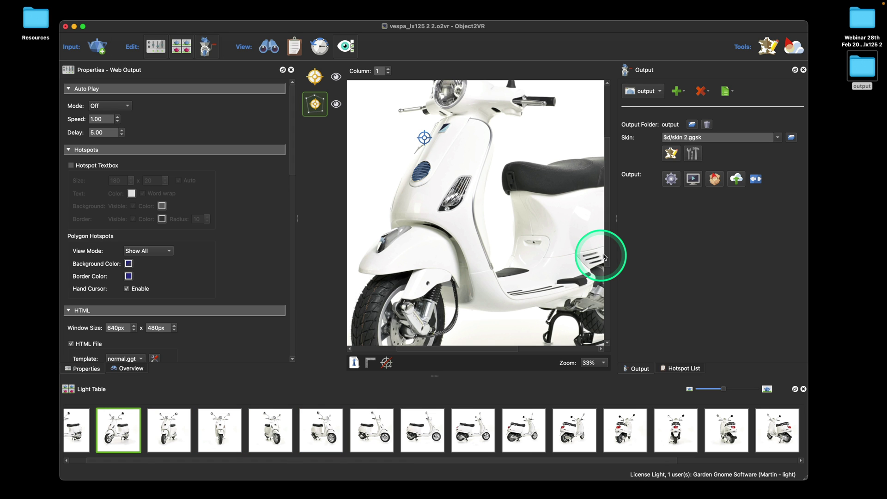
- Open the output folder in Finder, examine the contents of its assets folder, and return to the Object2VR project
{"action": "right_click", "coordinate": [670, 125]}
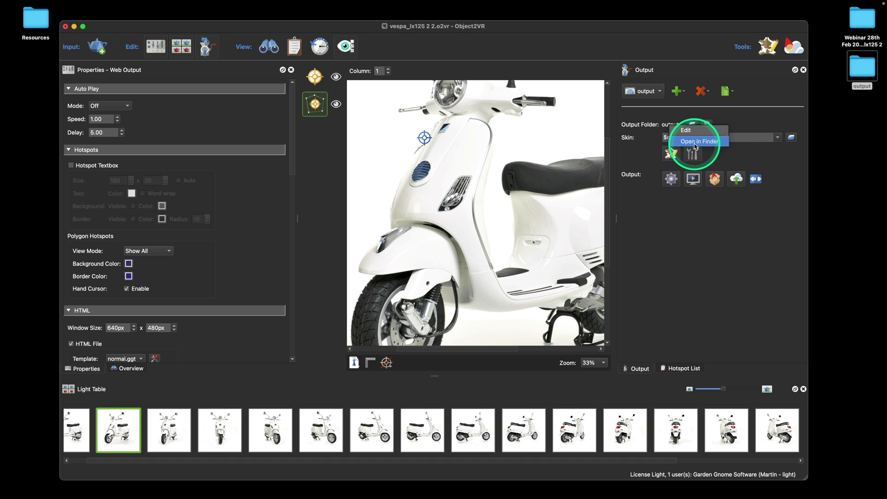
{"action": "left_click", "coordinate": [694, 143]}
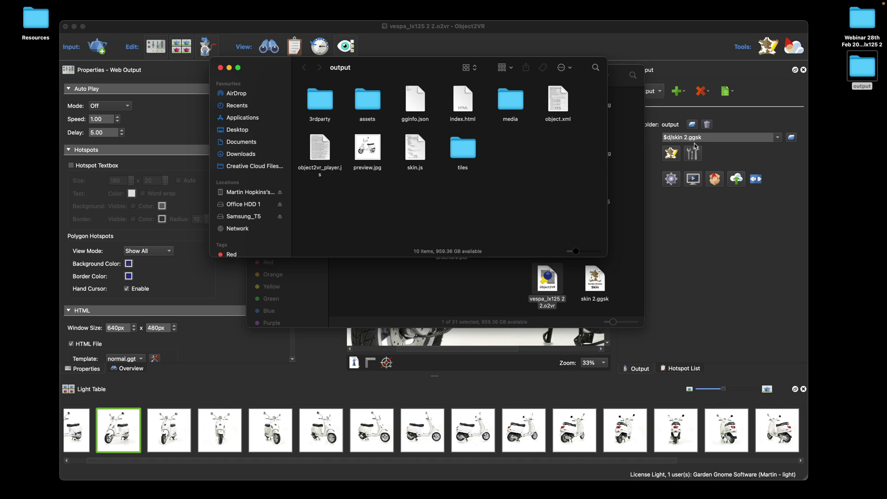
{"action": "double_click", "coordinate": [377, 108]}
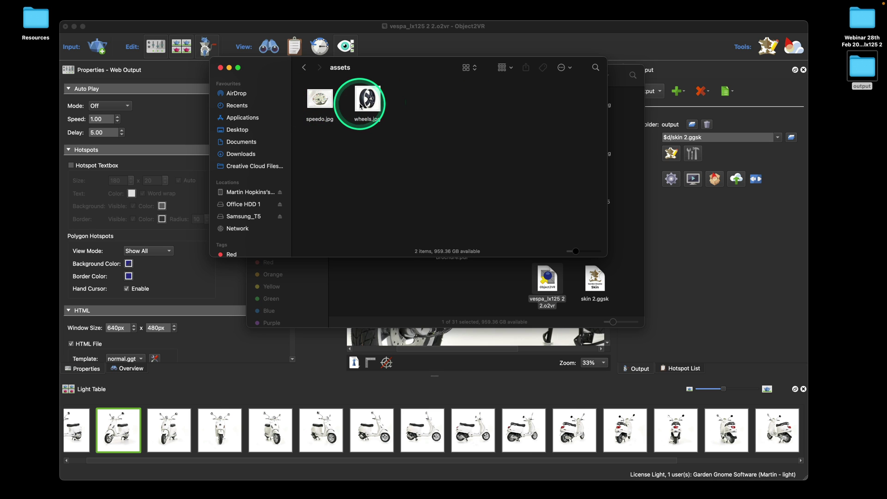
{"action": "left_click", "coordinate": [221, 68]}
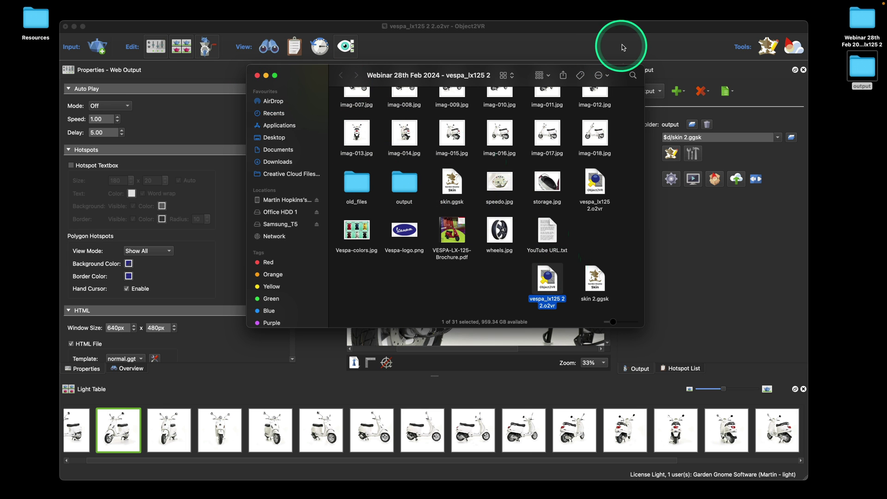
{"action": "left_click", "coordinate": [630, 31]}
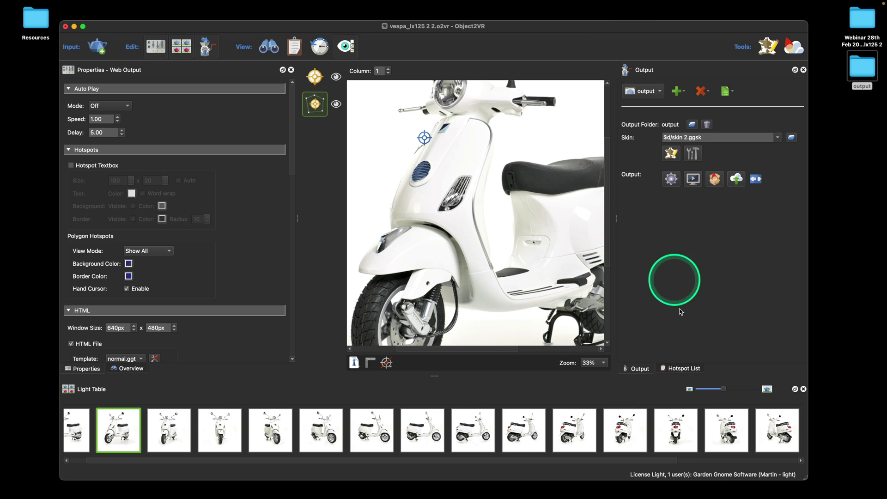
- Create a new polygon hotspot from the hotspot list and set its ID to Image01
{"action": "left_click", "coordinate": [691, 369]}
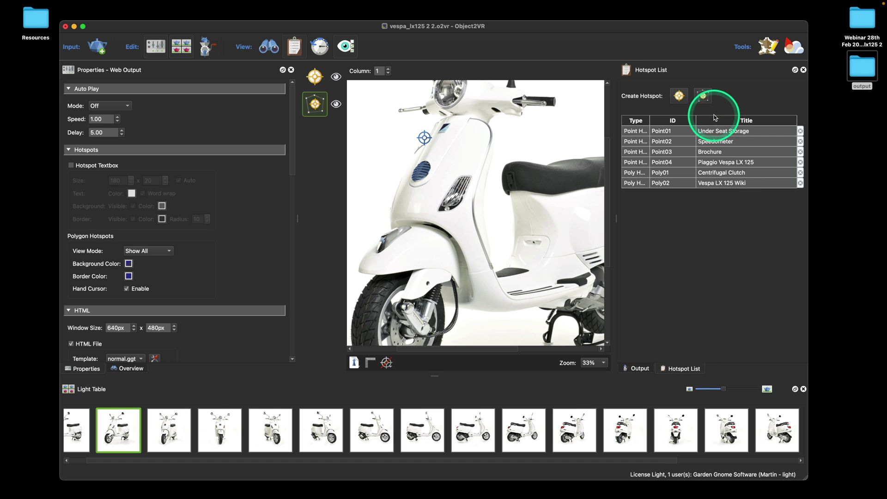
{"action": "left_click", "coordinate": [703, 96]}
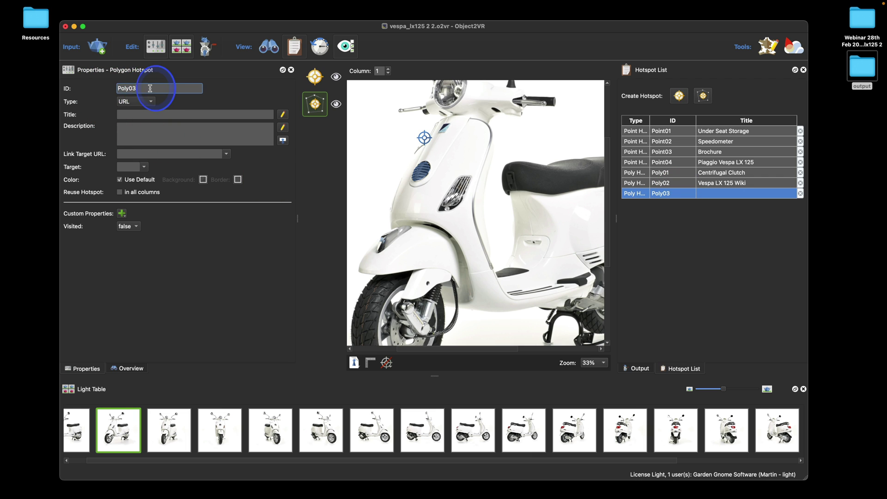
{"action": "double_click", "coordinate": [124, 88]}
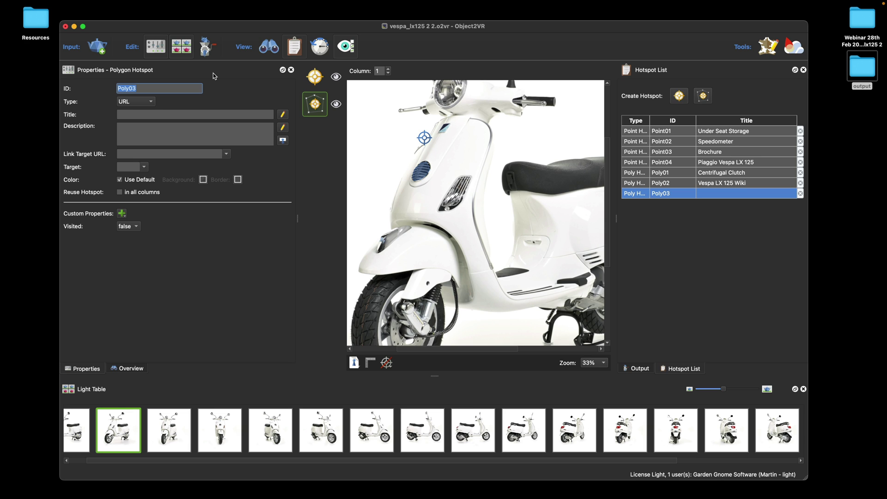
{"action": "type", "text": "Image"}
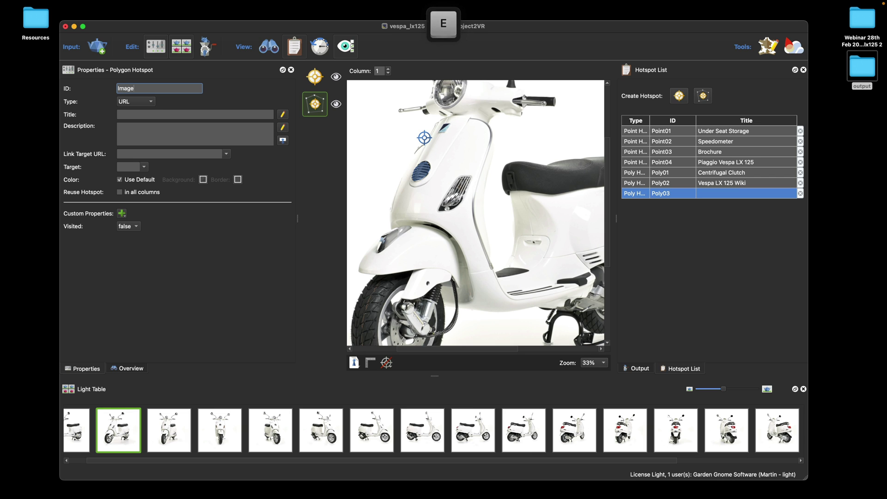
{"action": "type", "text": "01"}
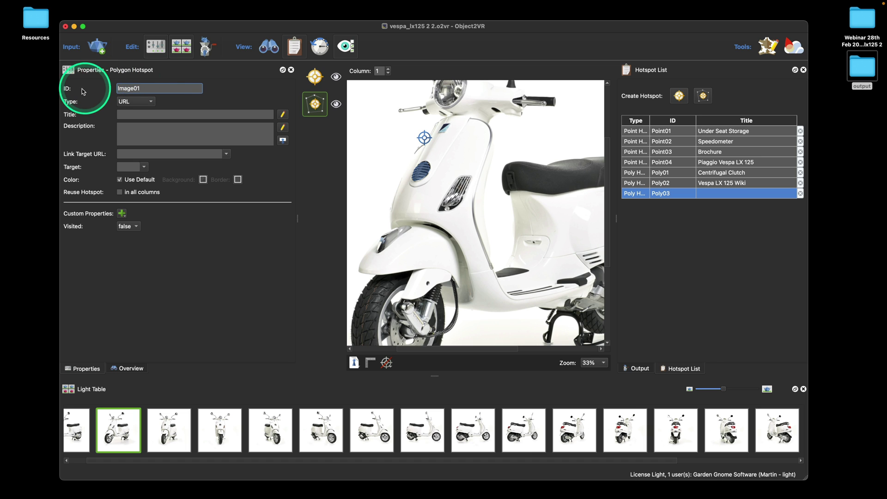
- Set the Image01 polygon hotspot's type to Skin Proxy and its title to Wheels
{"action": "left_click", "coordinate": [146, 103]}
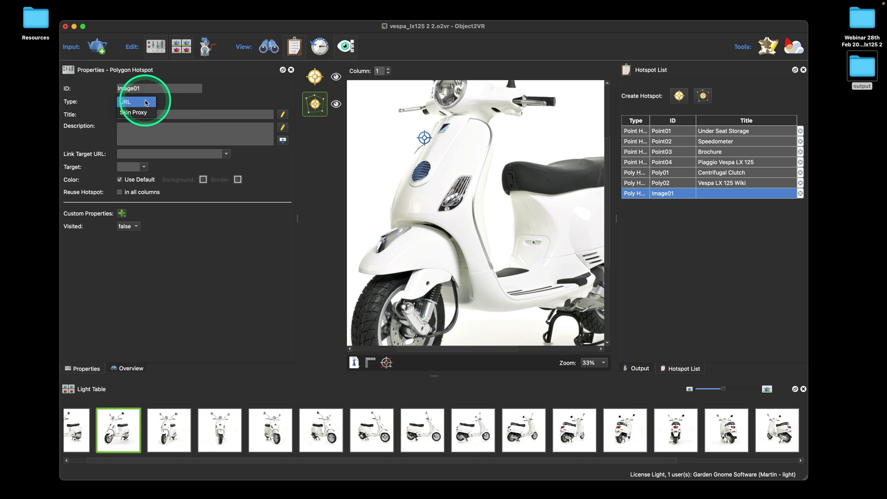
{"action": "left_click", "coordinate": [145, 111]}
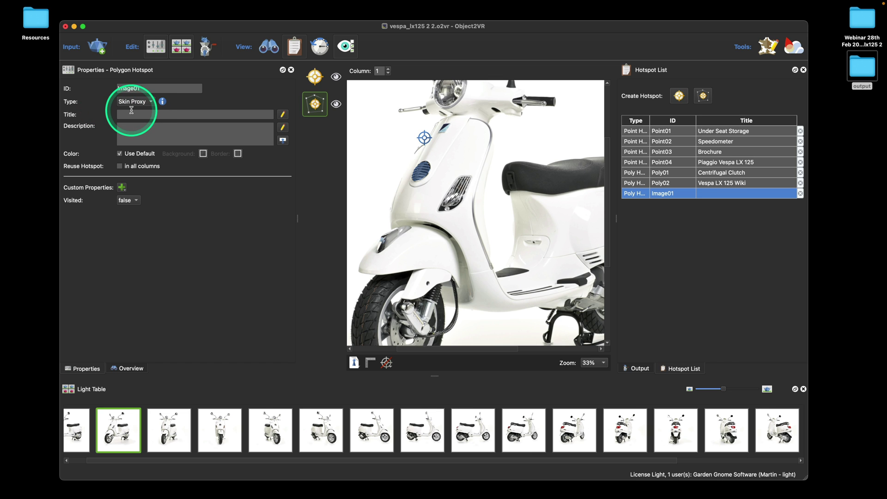
{"action": "left_click", "coordinate": [133, 113]}
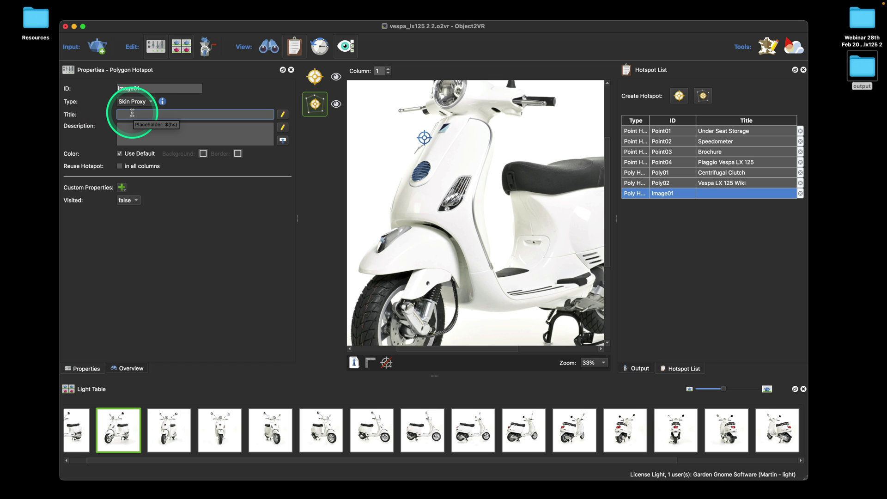
{"action": "type", "text": "Wheels"}
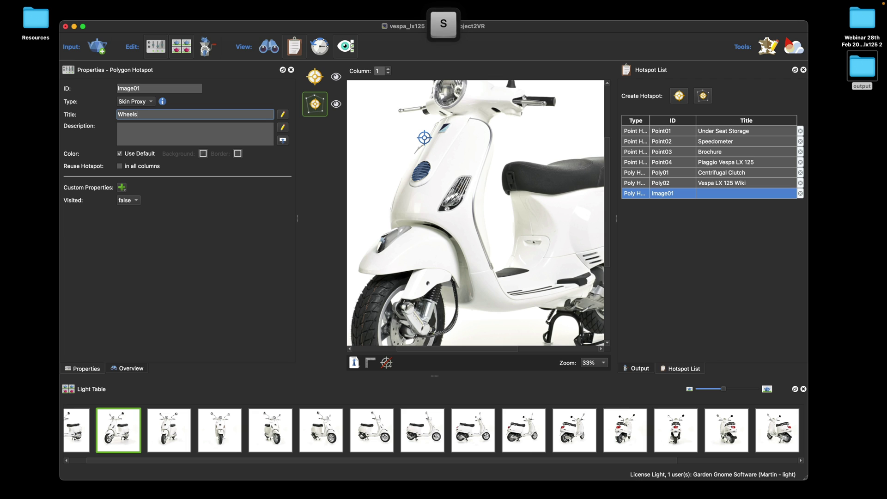
{"action": "left_click", "coordinate": [138, 161]}
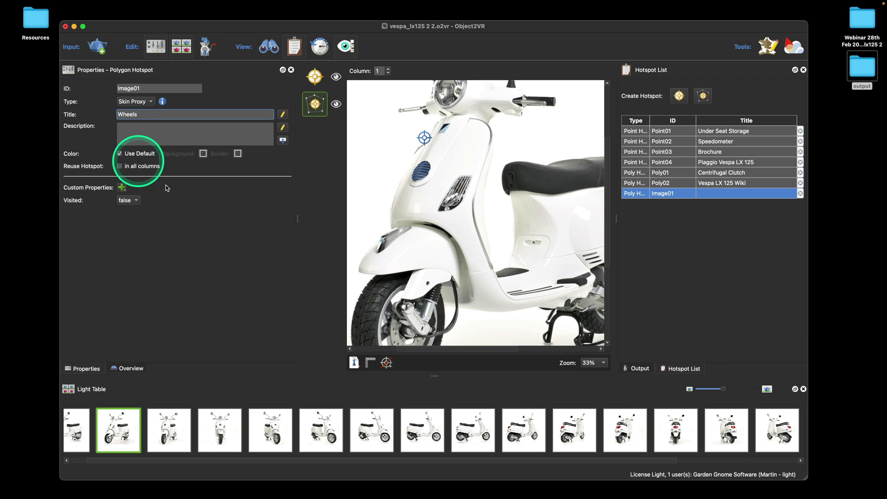
{"action": "left_click", "coordinate": [198, 209]}
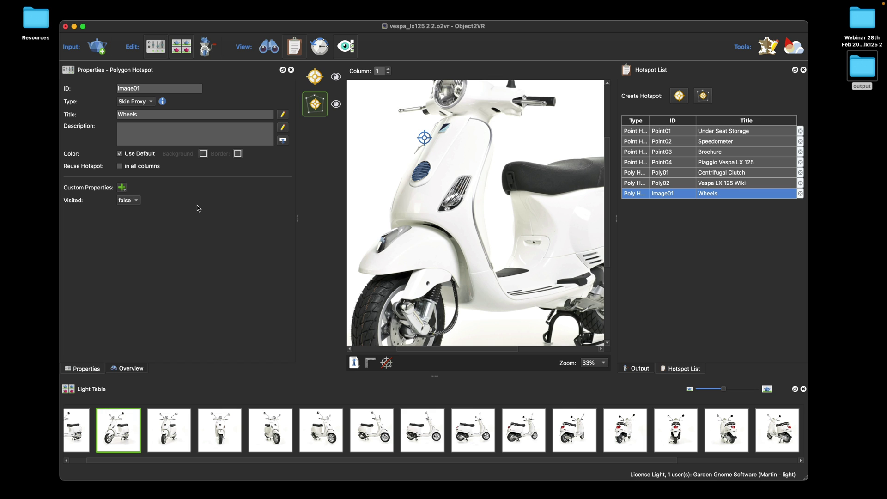
{"action": "left_click", "coordinate": [188, 200]}
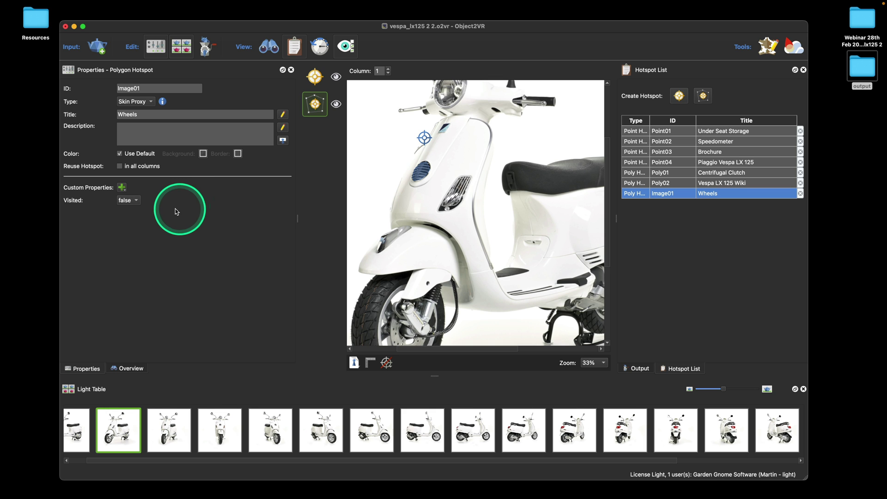
- Start a custom property for the Image01 hotspot with the description Poly Image Popup and the variable name poly_popup
{"action": "left_click", "coordinate": [122, 188]}
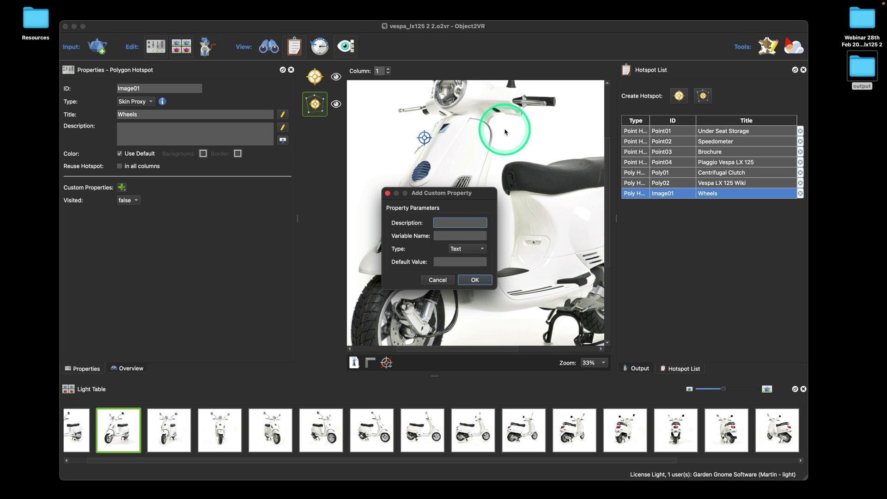
{"action": "type", "text": "Pol"}
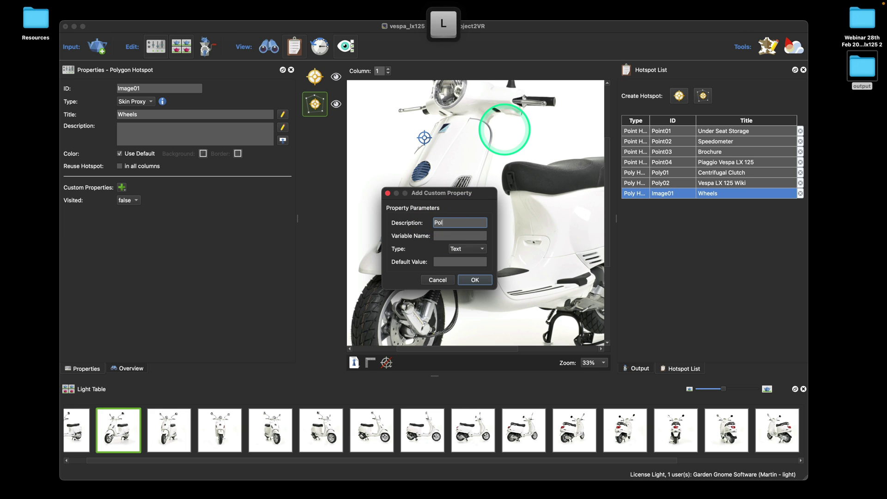
{"action": "type", "text": "y Image "}
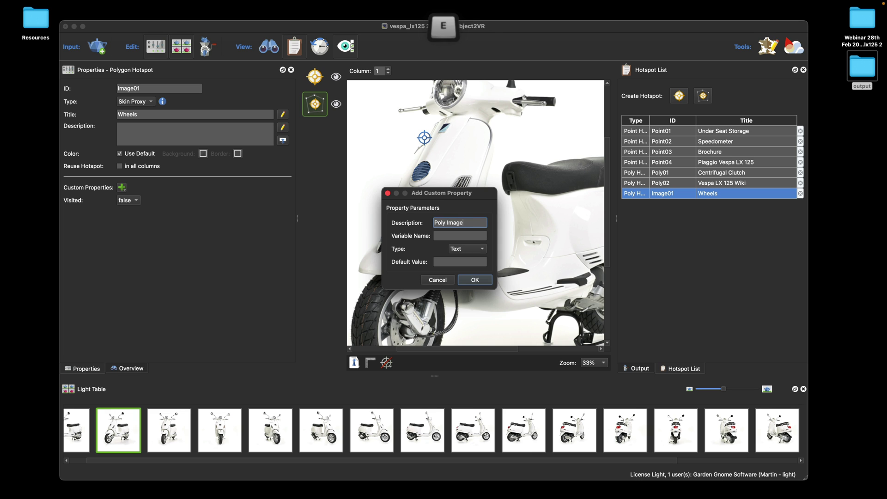
{"action": "type", "text": "Popup"}
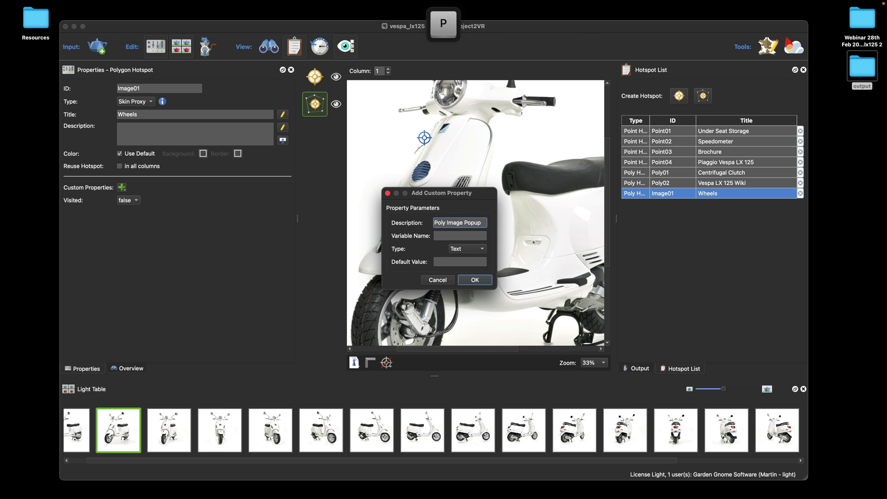
{"action": "left_click", "coordinate": [452, 235]}
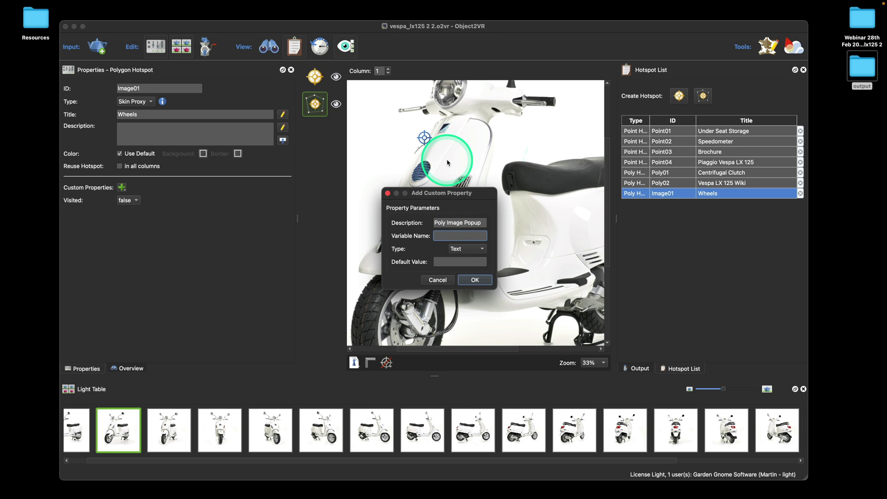
{"action": "type", "text": "p"}
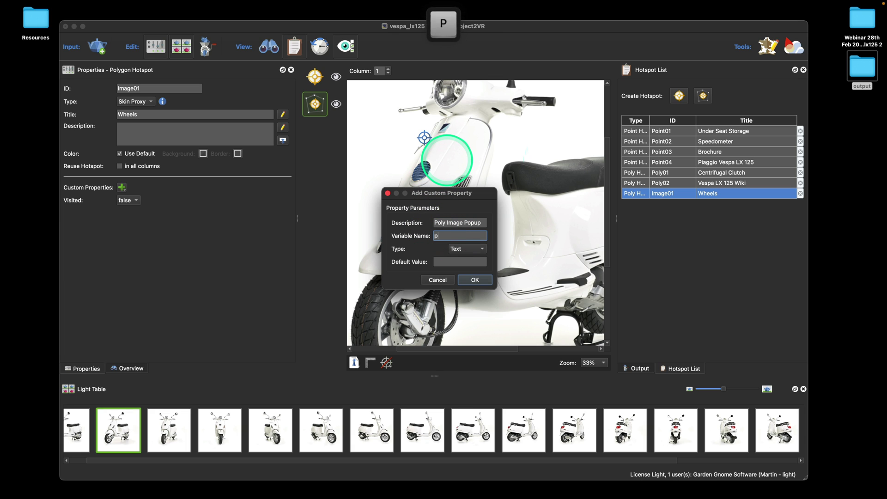
{"action": "type", "text": "oly_popup"}
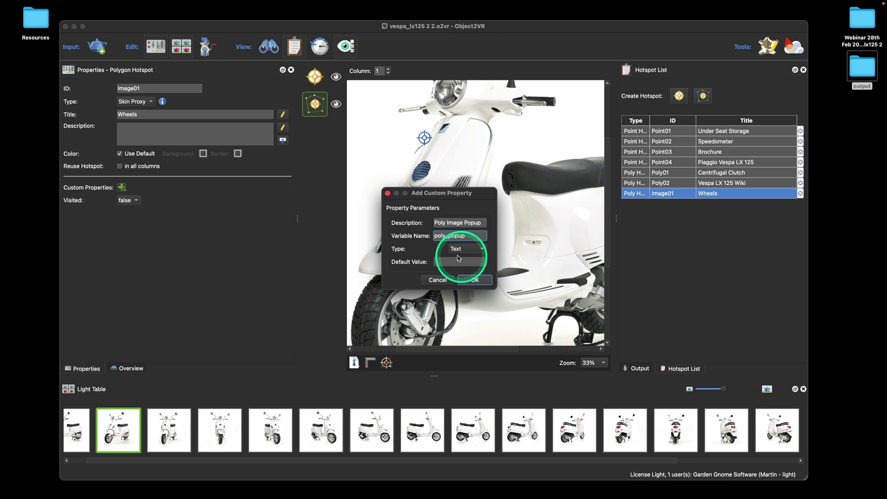
- Finish adding the Poly Image Popup text property to the Wheels polygon hotspot and set its value to wheels.jpg
{"action": "left_click", "coordinate": [473, 281]}
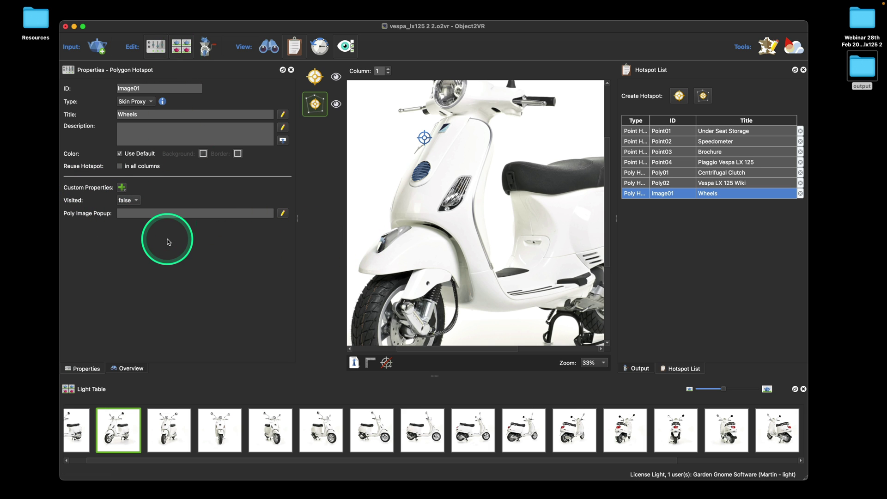
{"action": "left_click", "coordinate": [149, 213]}
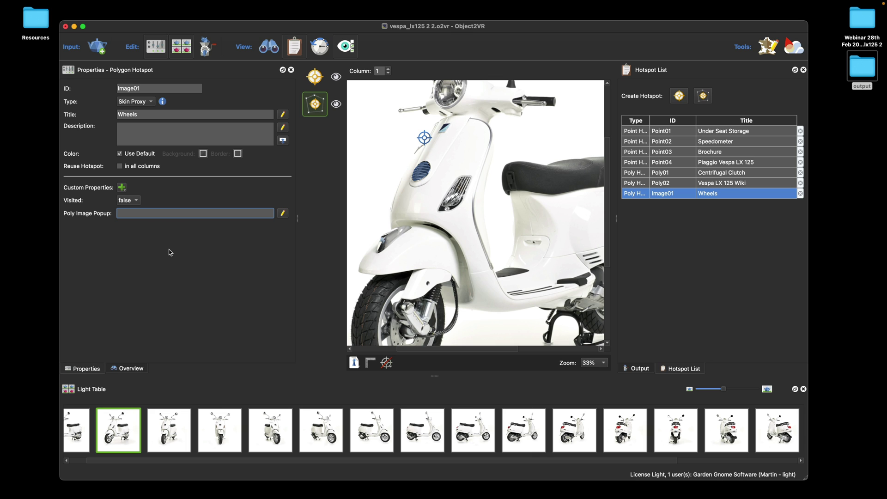
{"action": "type", "text": "wheels"}
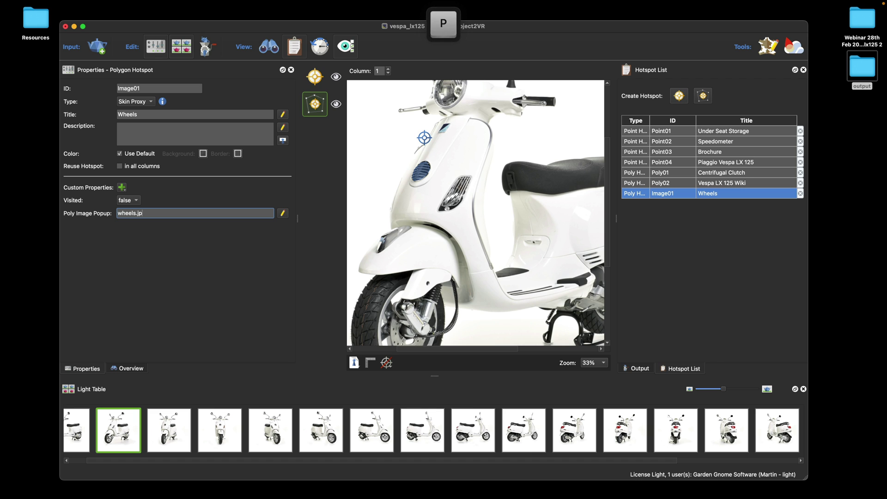
{"action": "type", "text": ".jpg"}
{"action": "left_click", "coordinate": [183, 253]}
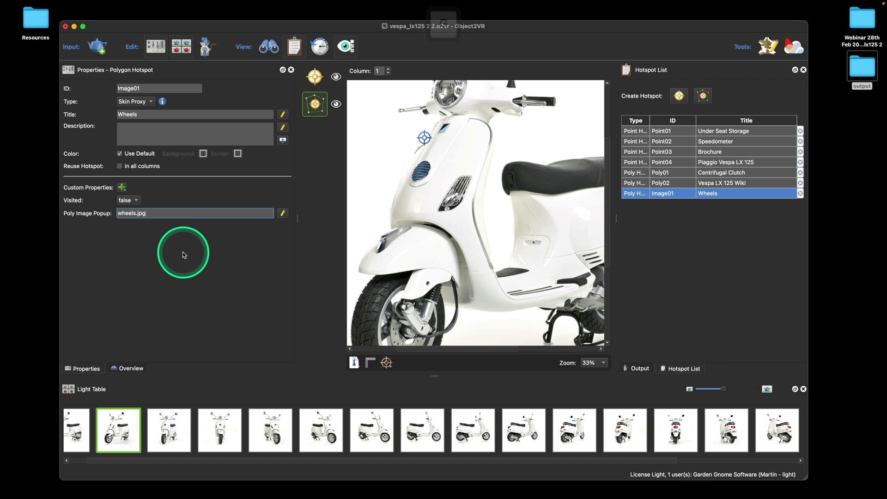
{"action": "left_click", "coordinate": [742, 261]}
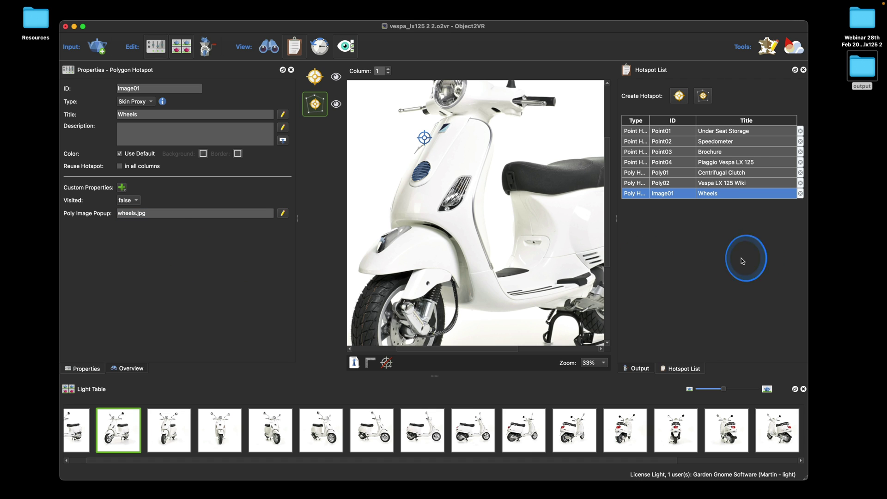
- Check the asset files listed in the web output's advanced settings, then return to the hotspot list
{"action": "left_click", "coordinate": [640, 366]}
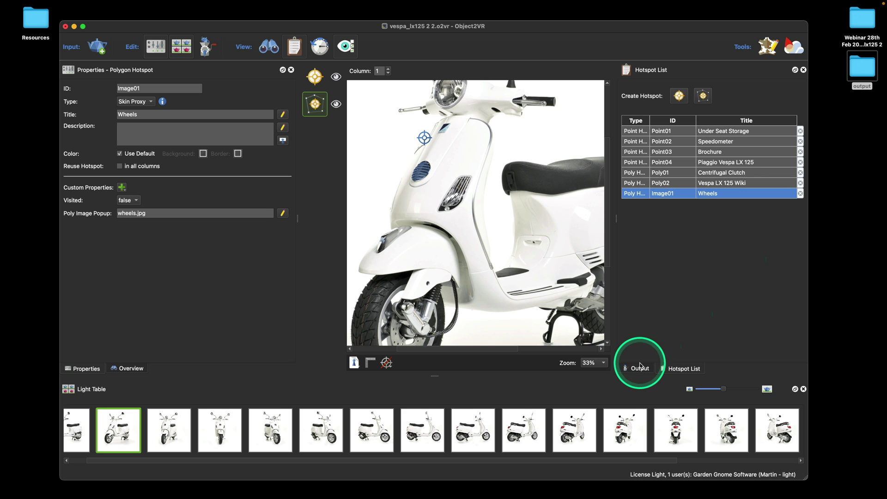
{"action": "left_click", "coordinate": [676, 283]}
{"action": "scroll", "coordinate": [219, 258], "scroll_direction": "down", "scroll_amount": 15}
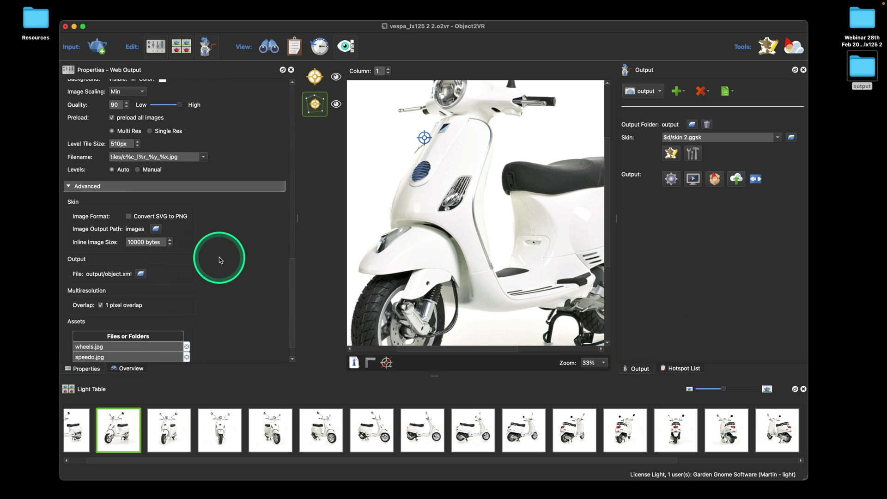
{"action": "left_click", "coordinate": [87, 324]}
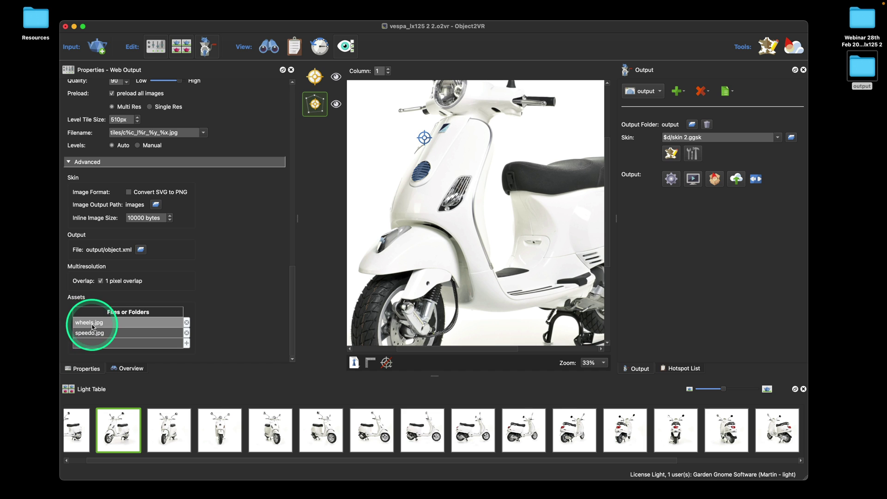
{"action": "left_click", "coordinate": [682, 368]}
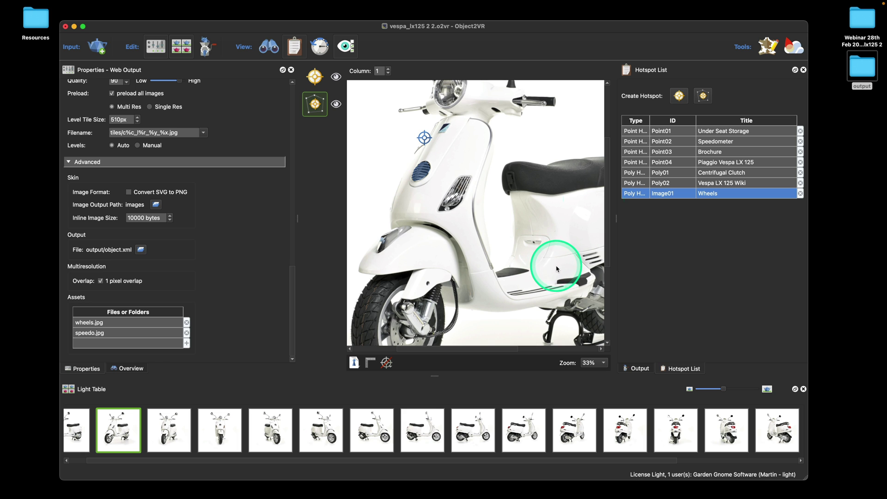
- Draw the Wheels hotspot polygon around the rim of the scooter's front wheel in column 7
{"action": "mouse_move", "coordinate": [473, 349]}
{"action": "left_mouse_down"}
{"action": "mouse_move", "coordinate": [548, 352]}
{"action": "mouse_move", "coordinate": [473, 354]}
{"action": "left_mouse_up"}
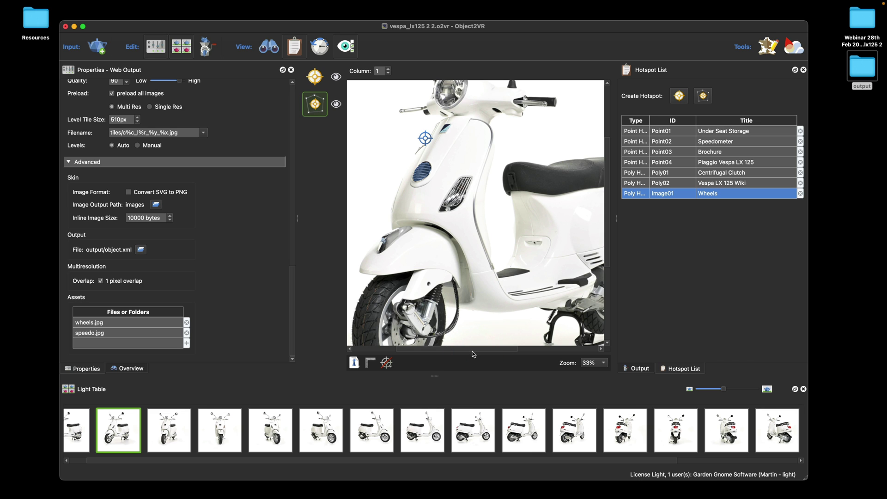
{"action": "left_click", "coordinate": [416, 430]}
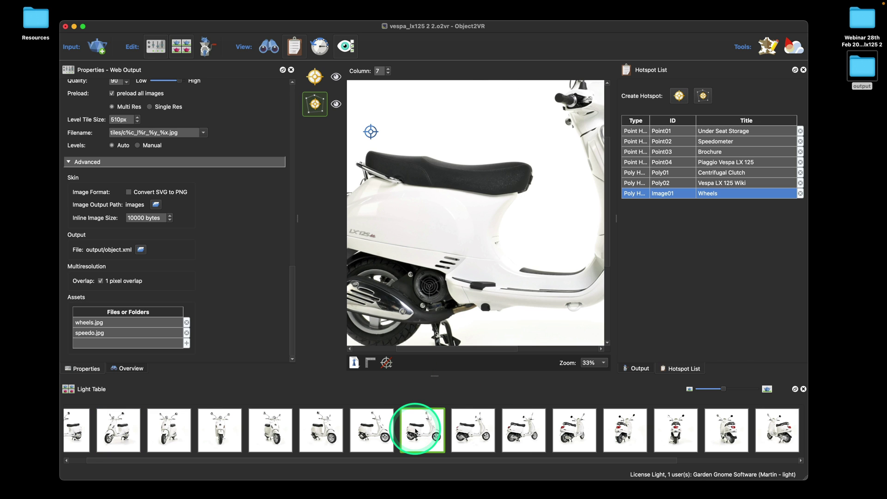
{"action": "left_click_drag", "start_coordinate": [468, 349], "coordinate": [553, 353]}
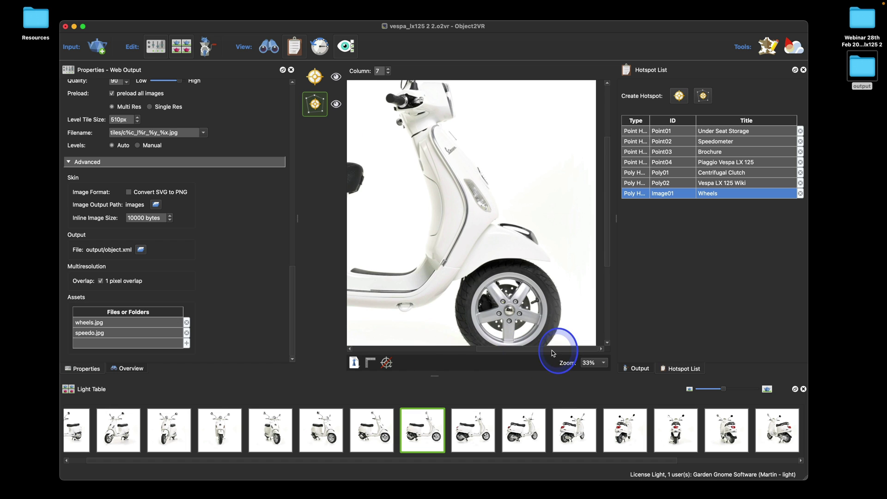
{"action": "left_click_drag", "start_coordinate": [608, 216], "coordinate": [611, 253]}
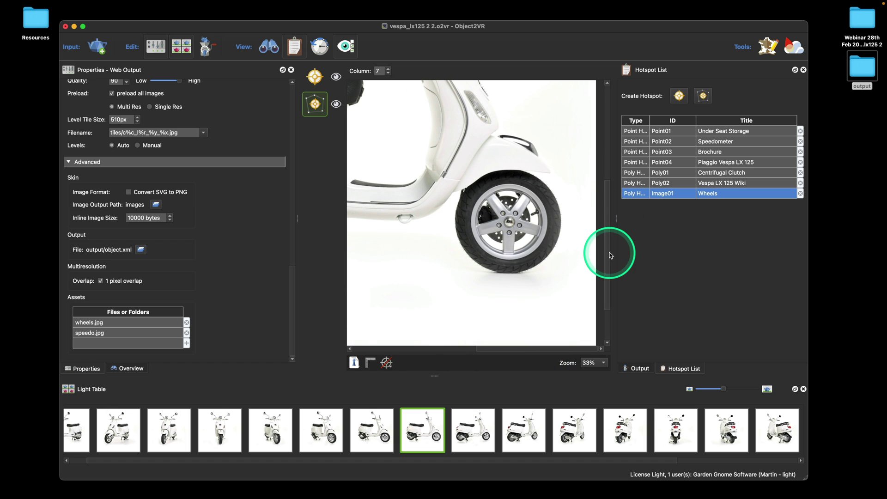
{"action": "left_click", "coordinate": [513, 187]}
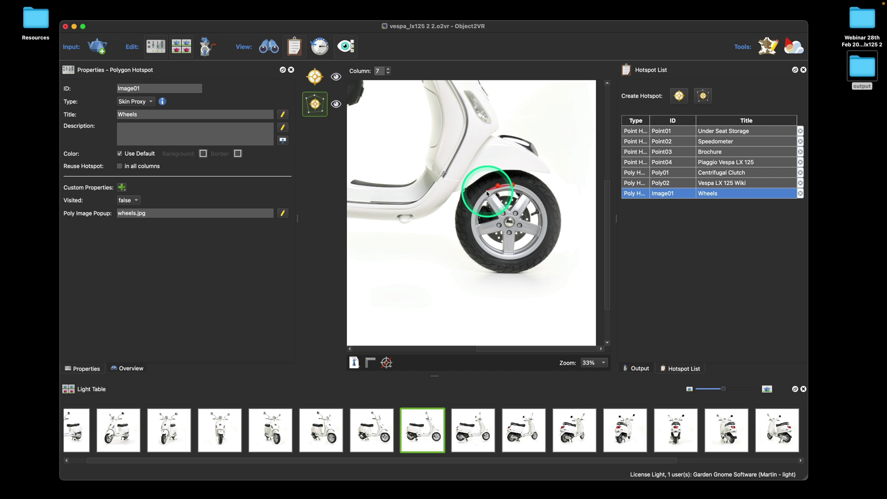
{"action": "left_click", "coordinate": [475, 207]}
{"action": "left_click", "coordinate": [470, 224]}
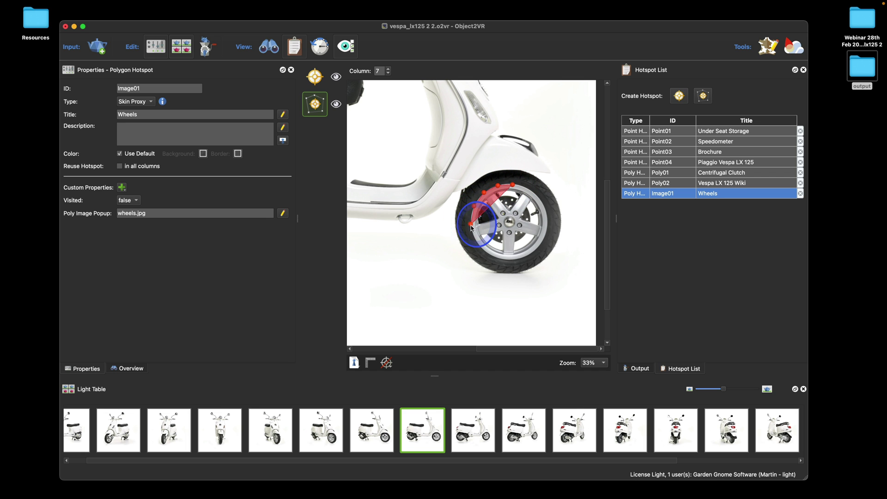
{"action": "left_click", "coordinate": [474, 239]}
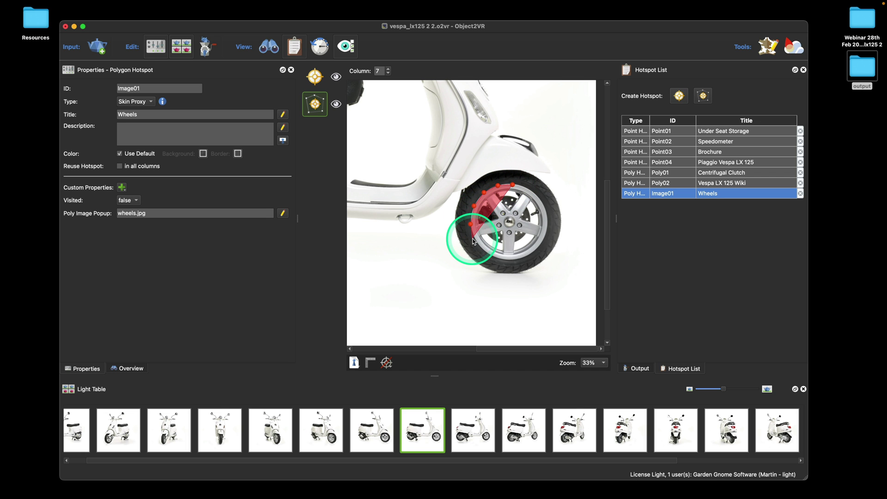
{"action": "left_click", "coordinate": [497, 257]}
{"action": "left_click", "coordinate": [512, 260]}
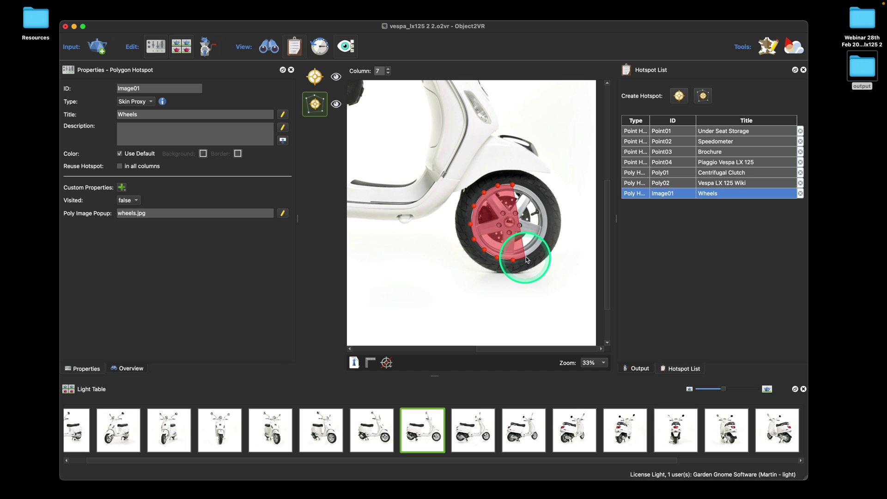
{"action": "left_click", "coordinate": [538, 245]}
{"action": "left_click", "coordinate": [547, 233]}
{"action": "left_click", "coordinate": [547, 217]}
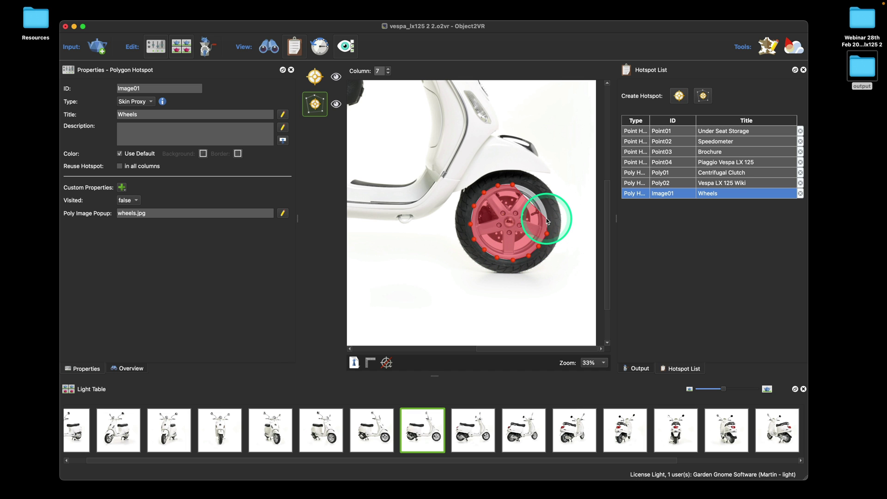
{"action": "left_click", "coordinate": [544, 205]}
{"action": "left_click", "coordinate": [534, 194]}
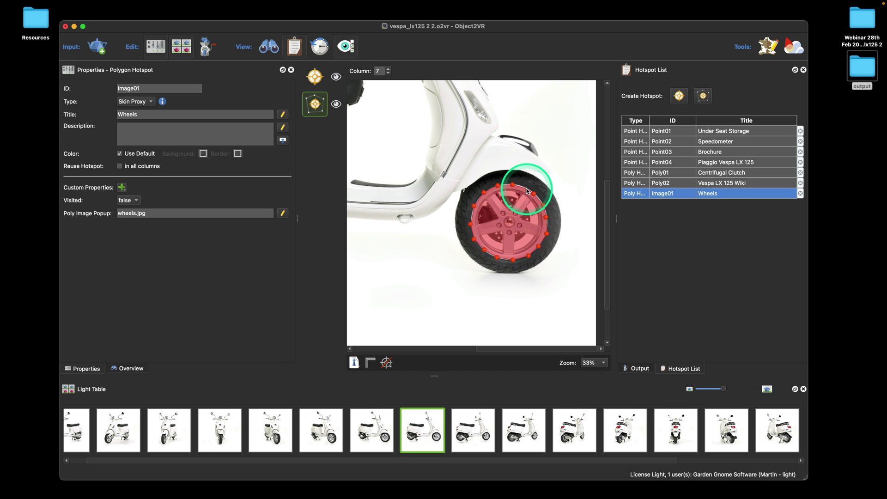
{"action": "left_click", "coordinate": [526, 188]}
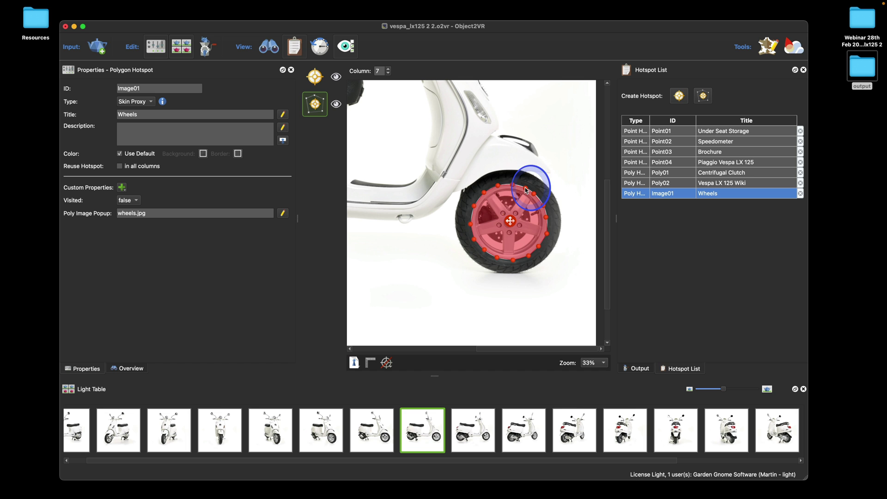
{"action": "left_click", "coordinate": [512, 222]}
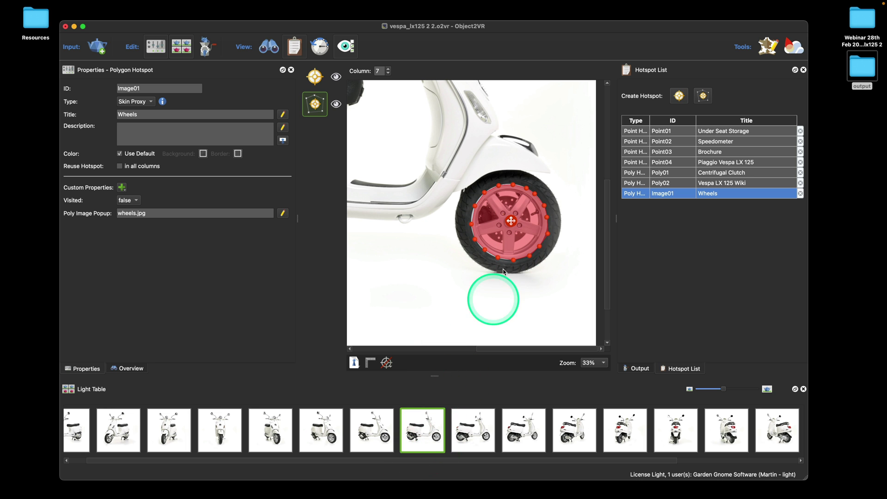
- Copy the front wheel polygon from column 7 to the next column
{"action": "right_click", "coordinate": [512, 237]}
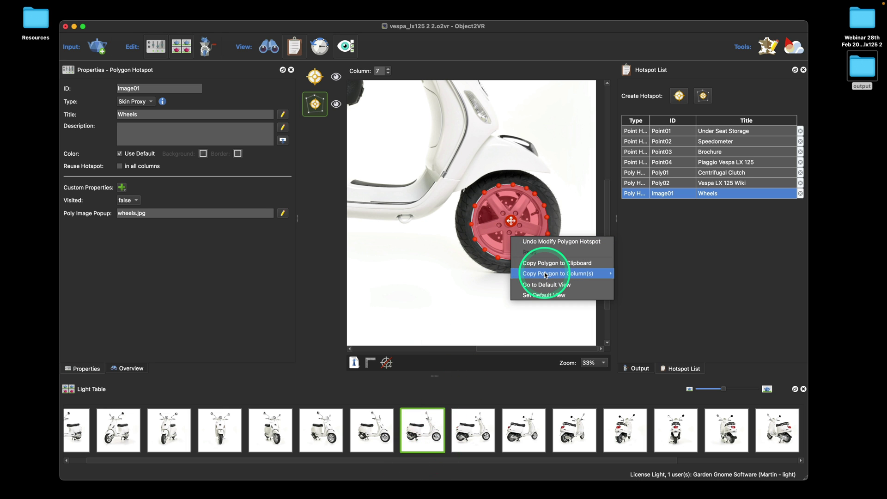
{"action": "mouse_move", "coordinate": [546, 275]}
{"action": "left_click", "coordinate": [643, 277]}
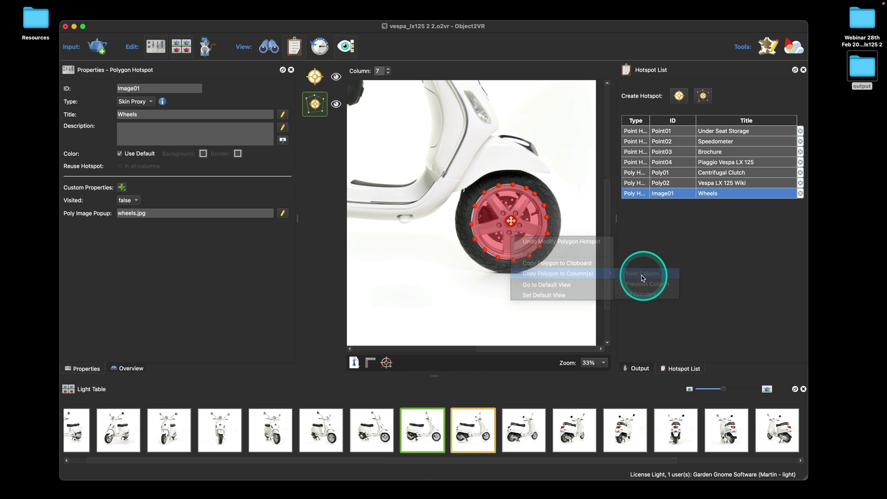
- In column 8, move the copied polygon onto the front wheel and adjust its outline points to fit the rim
{"action": "double_click", "coordinate": [477, 429]}
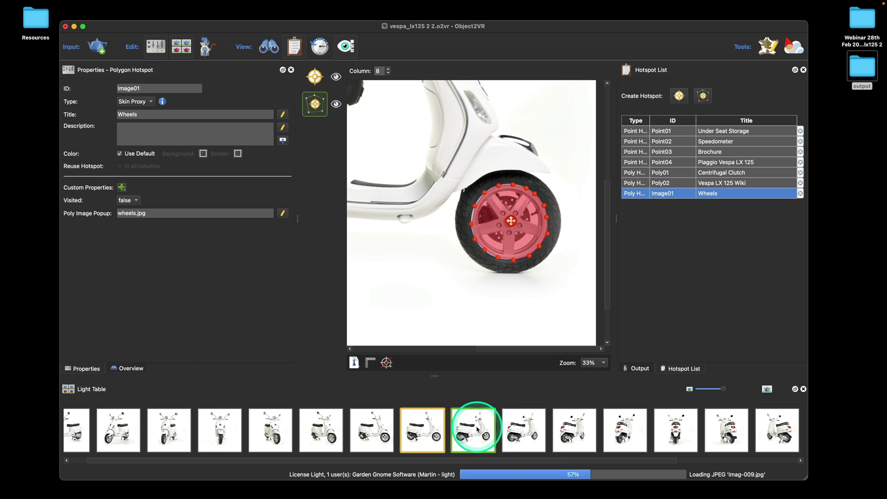
{"action": "left_click_drag", "start_coordinate": [511, 221], "coordinate": [512, 250]}
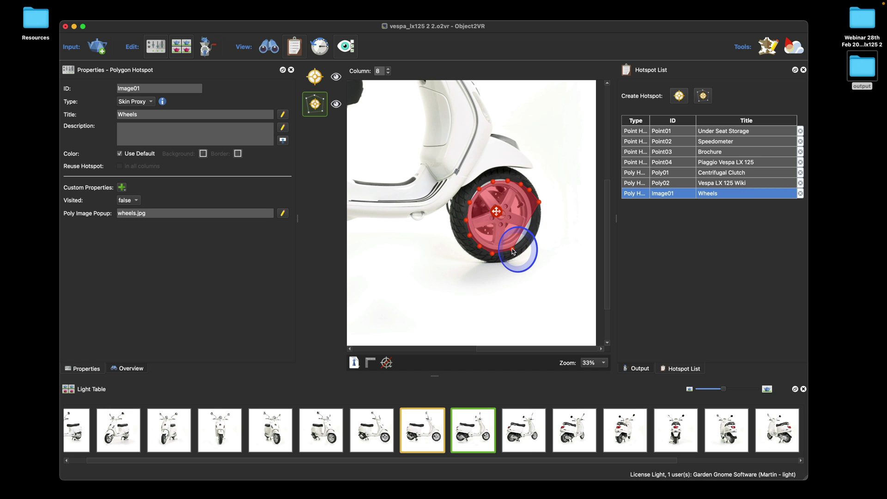
{"action": "left_click_drag", "start_coordinate": [539, 202], "coordinate": [534, 229]}
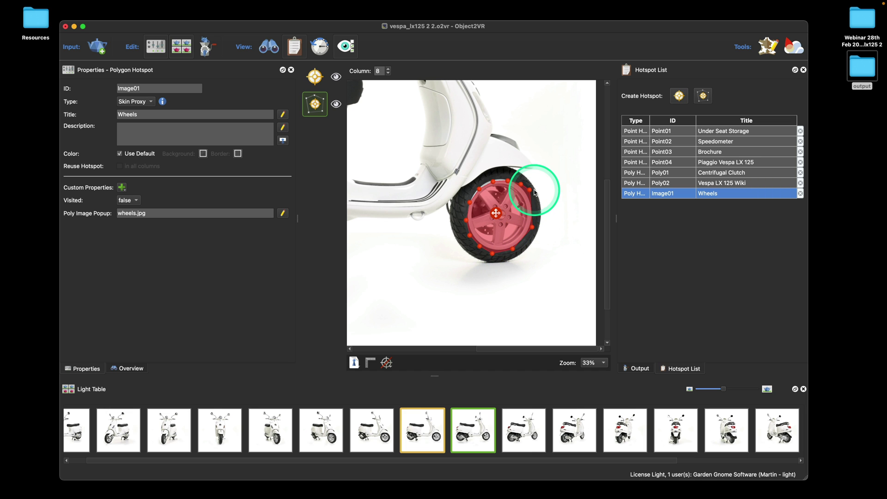
{"action": "left_click_drag", "start_coordinate": [530, 193], "coordinate": [530, 200]}
- Copy the adjusted wheel polygon from column 8 to the previous column
{"action": "right_click", "coordinate": [512, 217]}
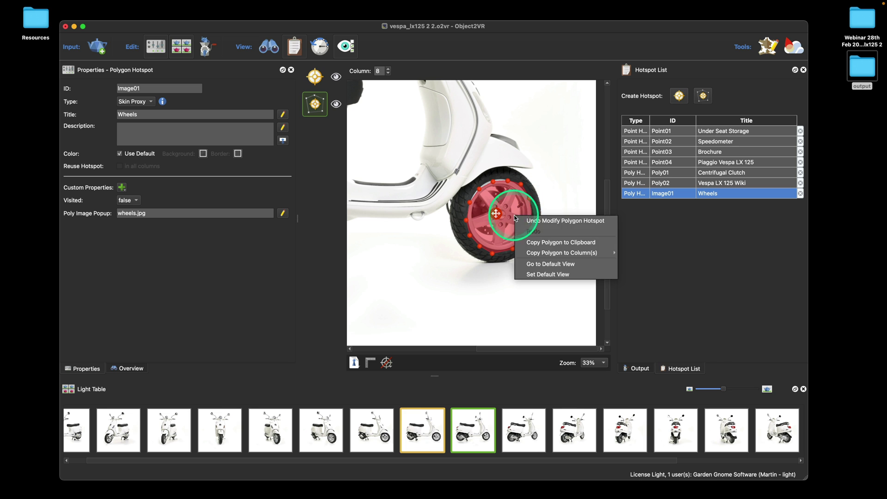
{"action": "mouse_move", "coordinate": [559, 254]}
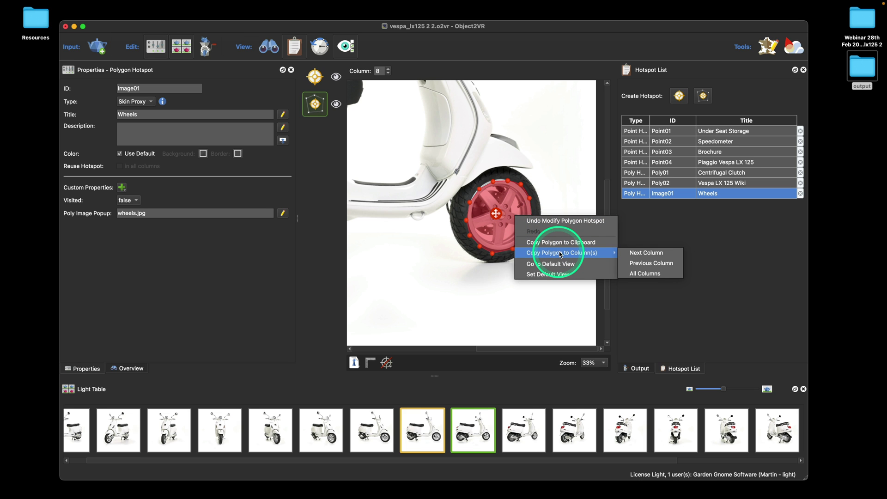
{"action": "left_click", "coordinate": [649, 263]}
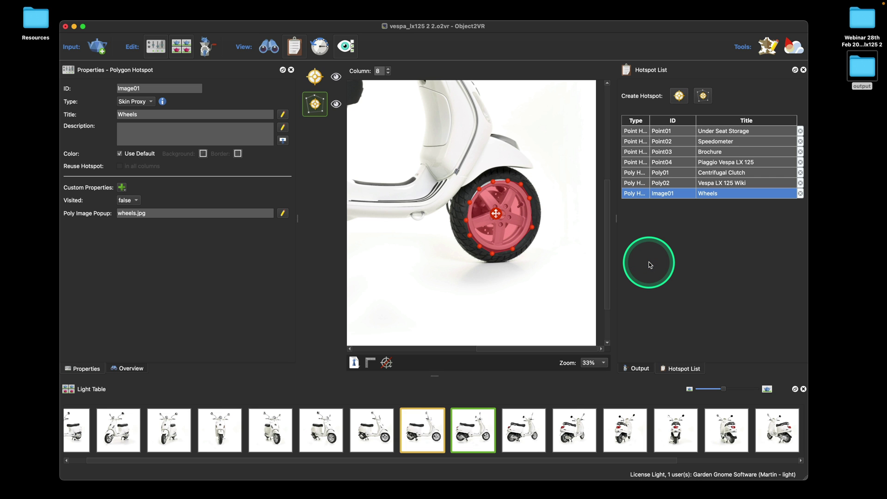
- Copy the adjusted wheel polygon from column 8 to the next column
{"action": "right_click", "coordinate": [515, 224]}
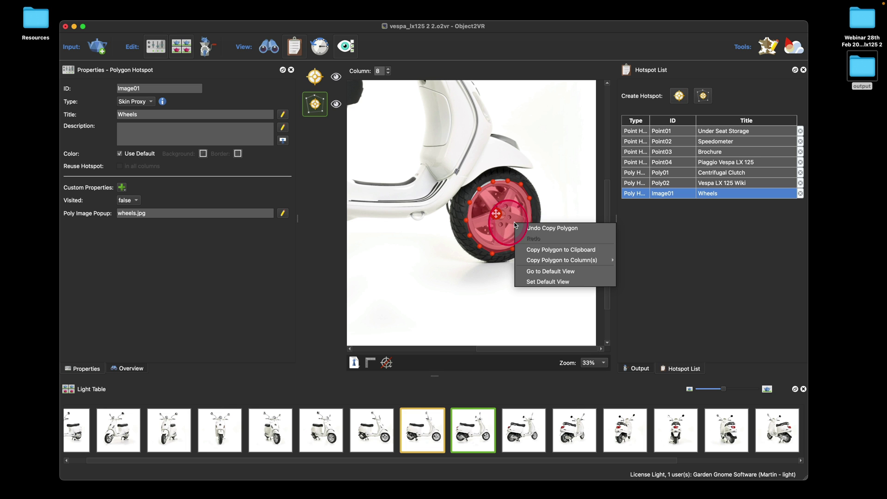
{"action": "mouse_move", "coordinate": [562, 262]}
{"action": "left_click", "coordinate": [644, 261]}
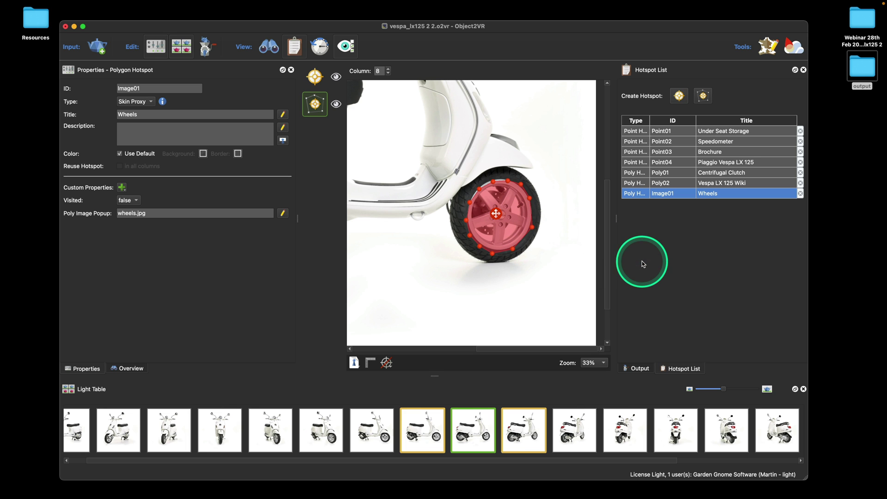
- In column 9, move the copied wheel polygon onto the front wheel and remove the surplus outline points that extend beyond the rim
{"action": "left_click", "coordinate": [525, 435]}
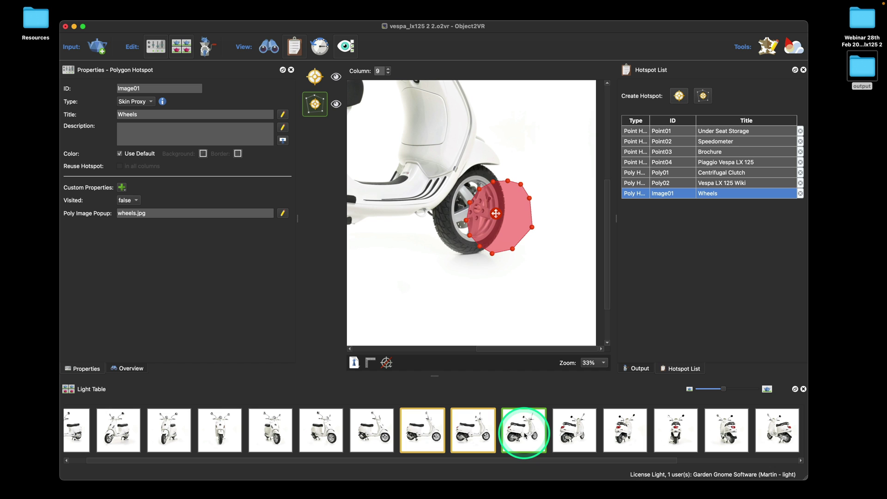
{"action": "left_click_drag", "start_coordinate": [495, 213], "coordinate": [481, 209]}
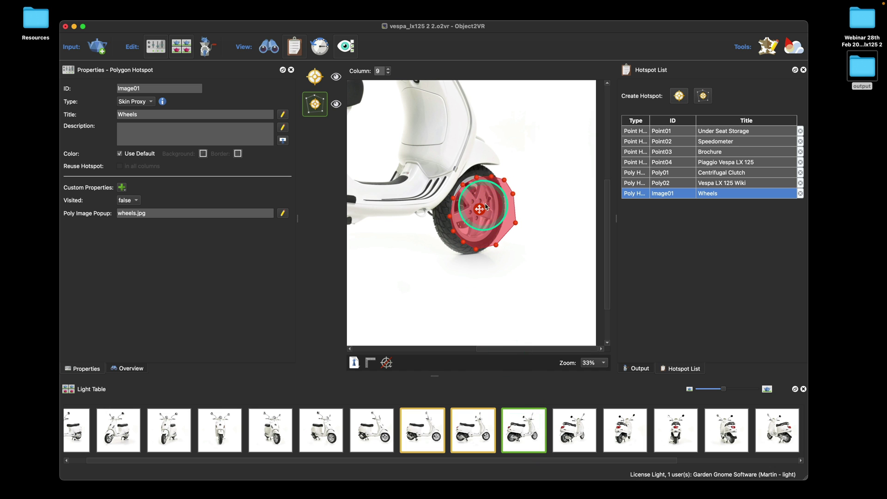
{"action": "double_click", "coordinate": [504, 180]}
{"action": "double_click", "coordinate": [513, 194]}
{"action": "double_click", "coordinate": [516, 223]}
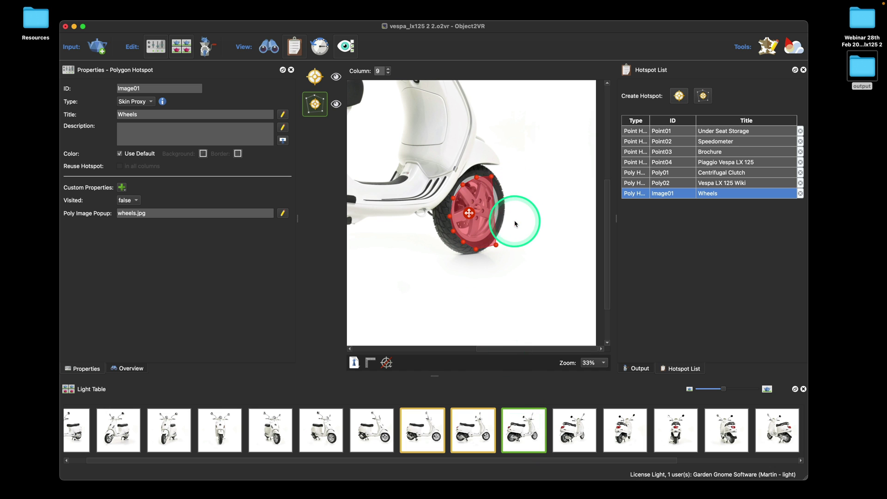
{"action": "left_click", "coordinate": [495, 246]}
{"action": "double_click", "coordinate": [477, 249]}
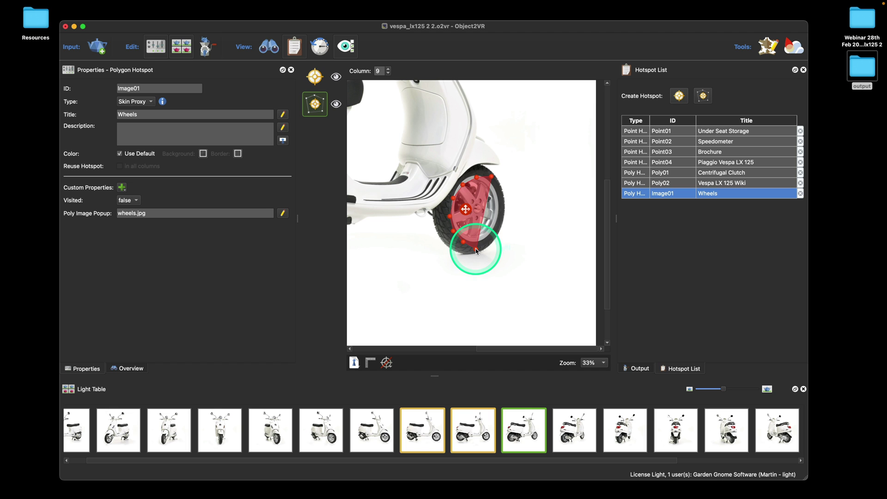
- Reposition the remaining outline points of the column 9 polygon so that it follows the front wheel's rim
{"action": "left_click_drag", "start_coordinate": [496, 245], "coordinate": [484, 242]}
{"action": "left_click", "coordinate": [493, 176]}
{"action": "left_click_drag", "start_coordinate": [493, 176], "coordinate": [495, 223]}
{"action": "double_click", "coordinate": [494, 221]}
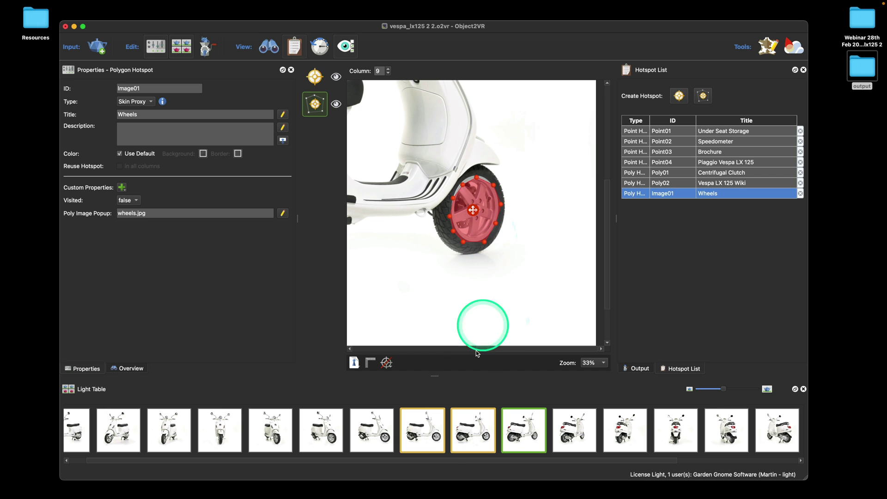
- Delete the overlapping Wheels polygons from the front wheel in column 7
{"action": "left_click", "coordinate": [422, 432]}
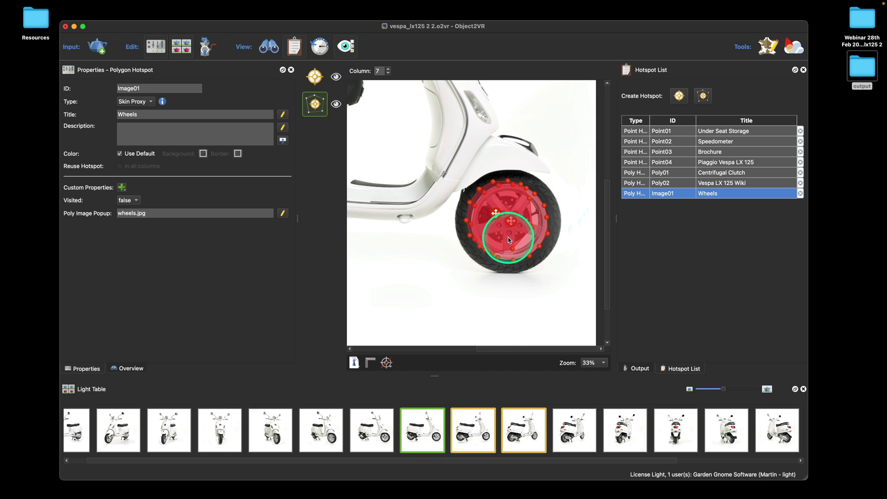
{"action": "mouse_move", "coordinate": [508, 237]}
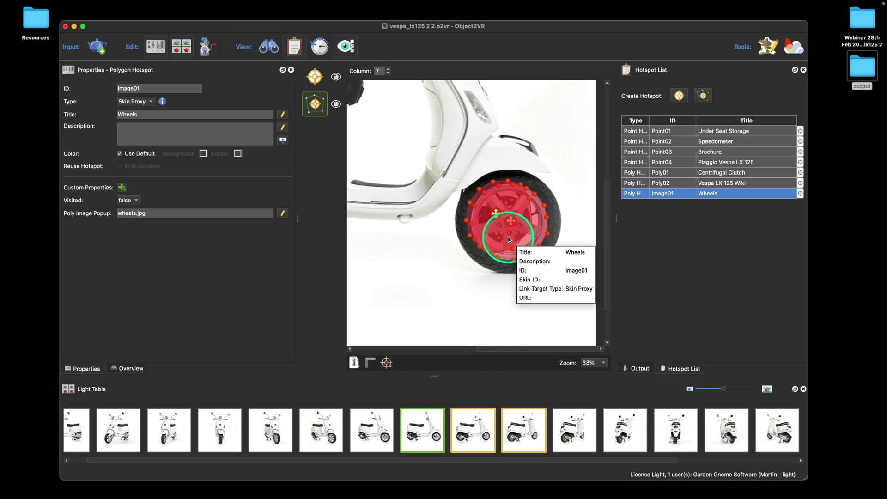
{"action": "key", "text": "BackSpace"}
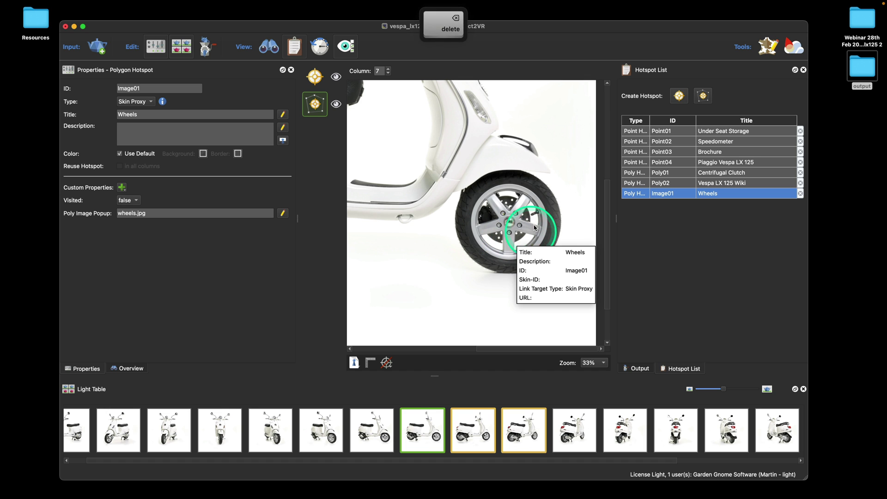
- Draw a new Wheels polygon around the front wheel's rim in column 7, placing points all the way round it
{"action": "left_click", "coordinate": [529, 189]}
{"action": "left_click", "coordinate": [506, 183]}
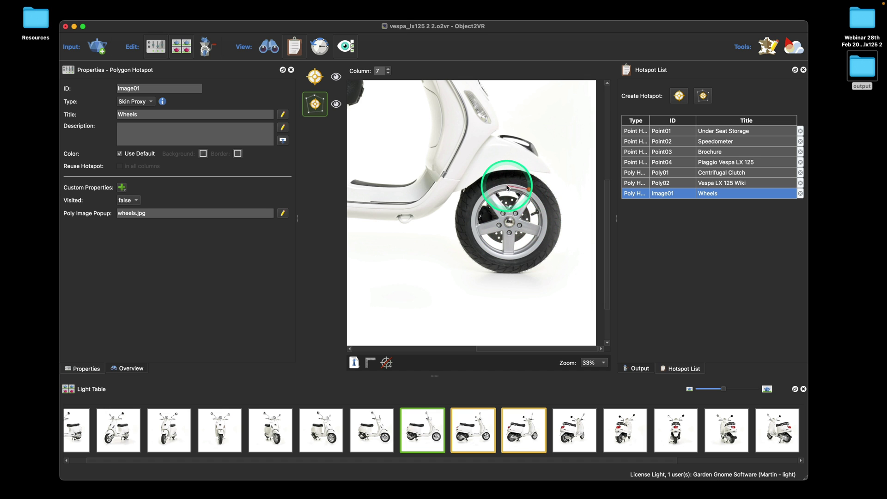
{"action": "left_click", "coordinate": [478, 194]}
{"action": "left_click", "coordinate": [470, 216]}
{"action": "left_click", "coordinate": [475, 240]}
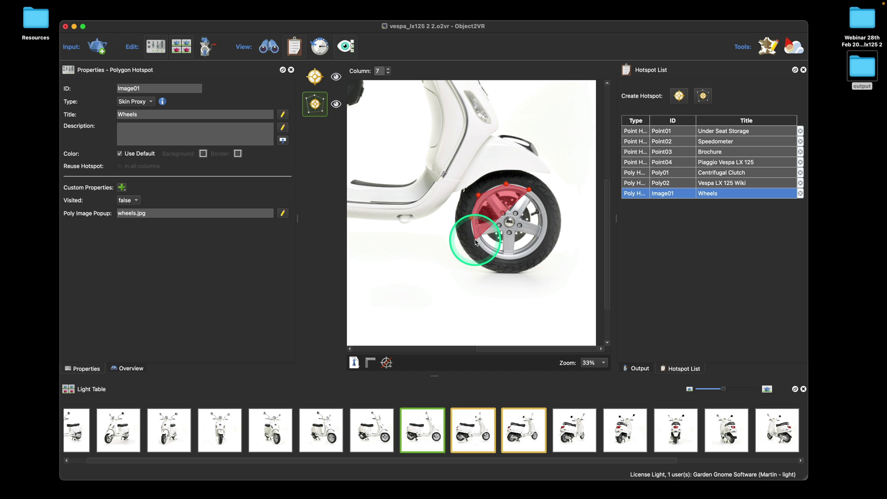
{"action": "left_click", "coordinate": [514, 259]}
{"action": "left_click", "coordinate": [536, 255]}
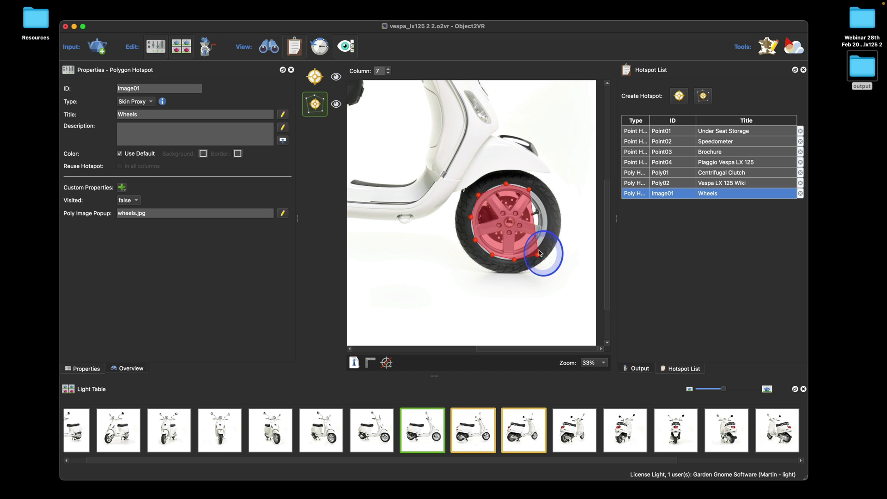
{"action": "left_click", "coordinate": [543, 236]}
{"action": "left_click", "coordinate": [545, 220]}
{"action": "left_click", "coordinate": [541, 204]}
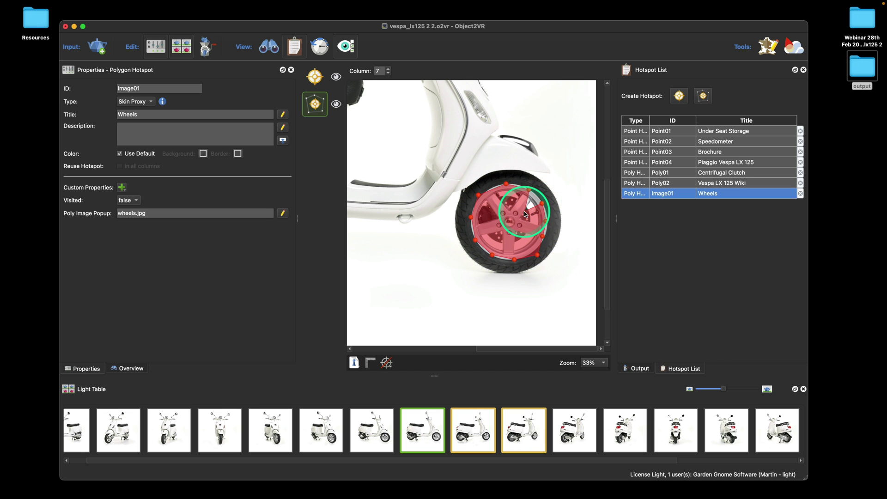
{"action": "left_click", "coordinate": [536, 195]}
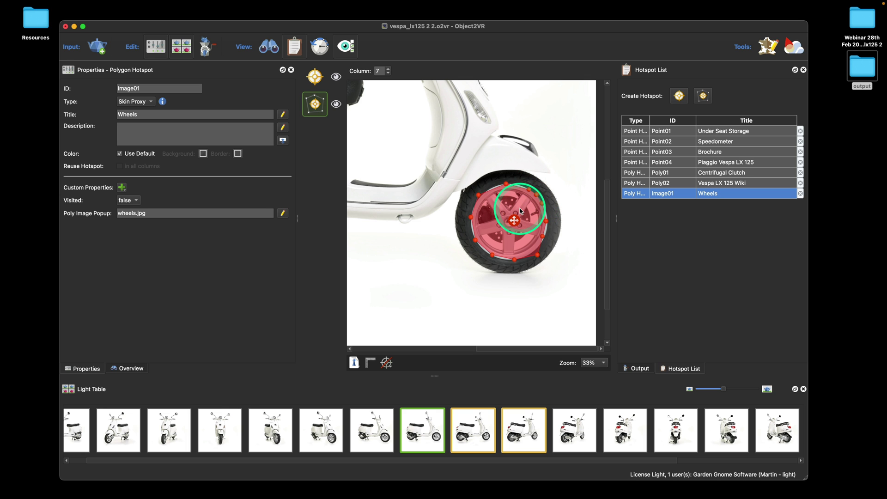
- Copy the new wheel polygon from column 7 to the previous column and move it onto the front wheel's rim in column 6
{"action": "right_click", "coordinate": [521, 211]}
{"action": "mouse_move", "coordinate": [590, 248]}
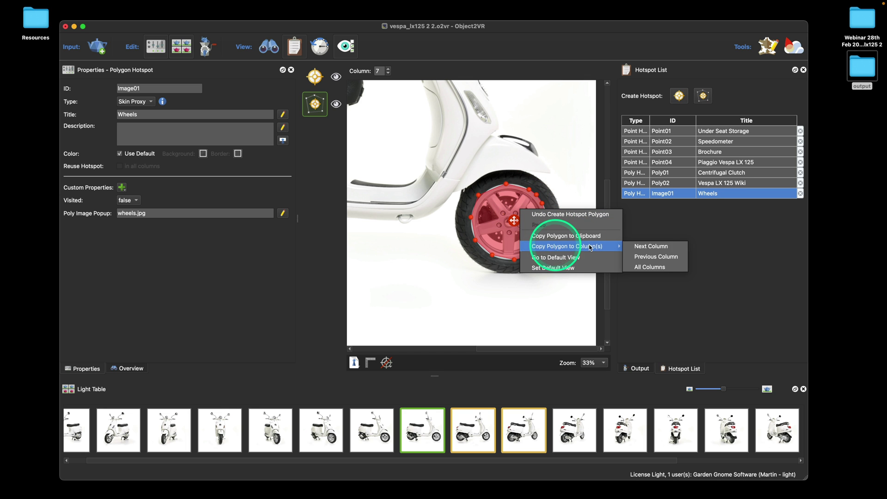
{"action": "left_click", "coordinate": [651, 255]}
{"action": "left_click", "coordinate": [377, 428]}
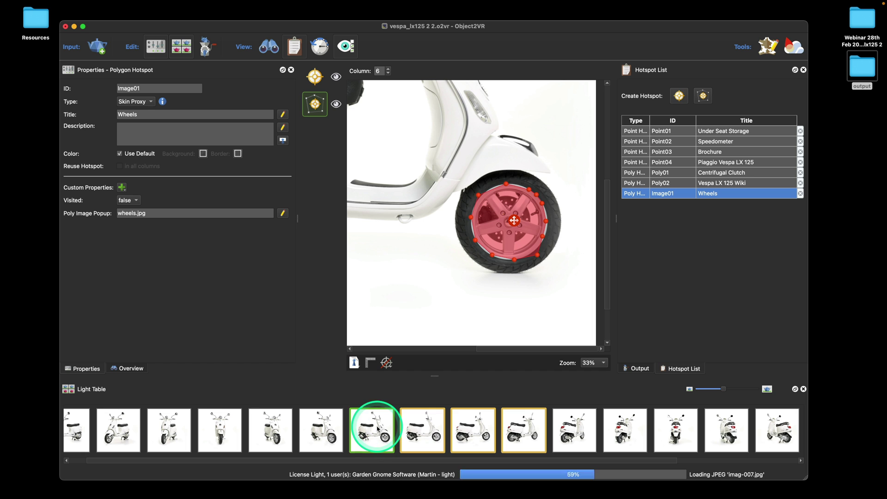
{"action": "left_click_drag", "start_coordinate": [514, 220], "coordinate": [506, 226]}
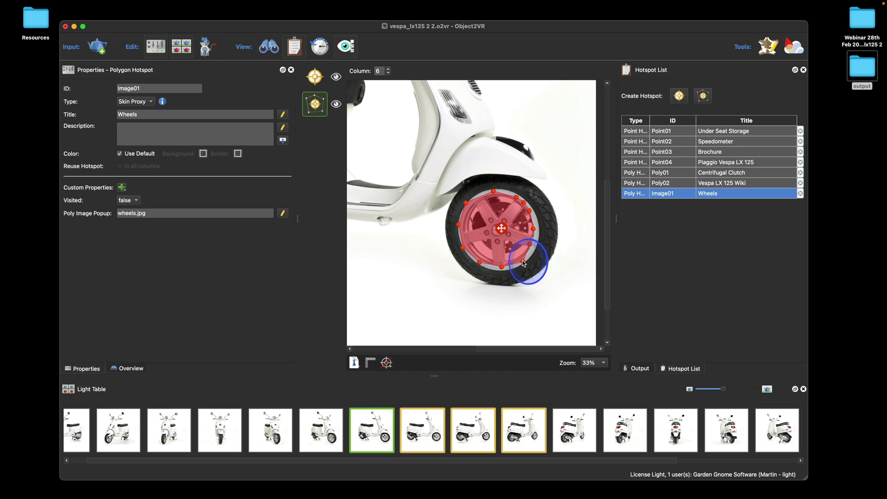
- Copy the wheel polygon from column 6 to the previous column
{"action": "right_click", "coordinate": [479, 235]}
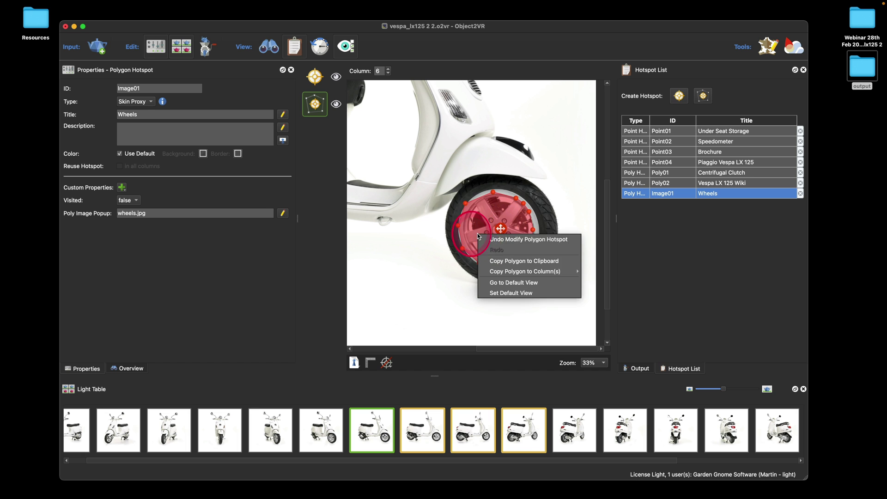
{"action": "mouse_move", "coordinate": [510, 272]}
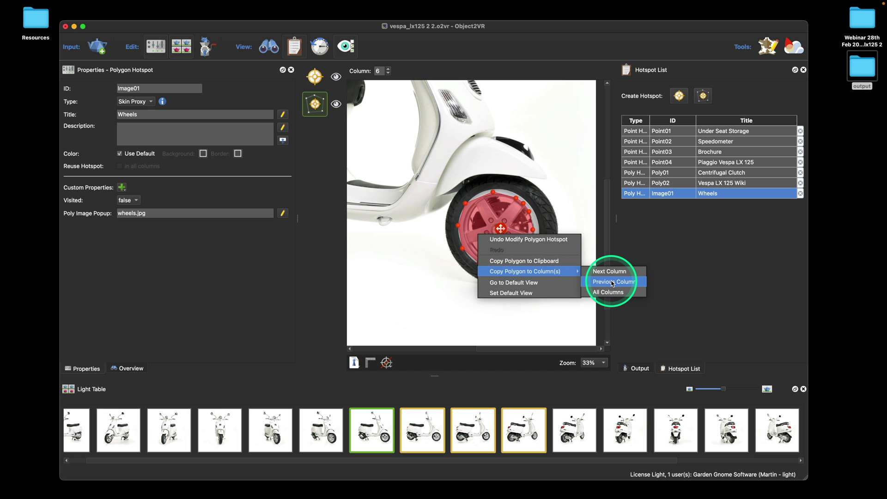
{"action": "left_click", "coordinate": [613, 283]}
- In column 5, move the copied polygon onto the front wheel and adjust its outline points to fit the rim
{"action": "left_click", "coordinate": [325, 427]}
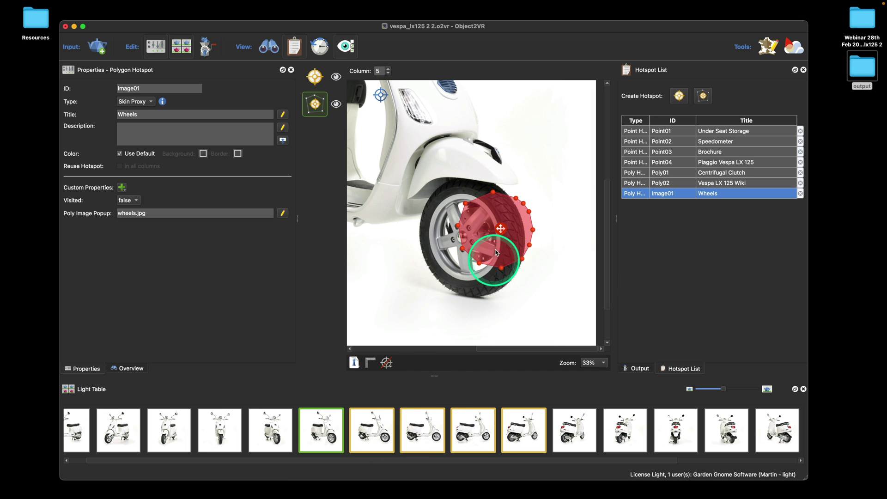
{"action": "left_click_drag", "start_coordinate": [500, 228], "coordinate": [472, 232]}
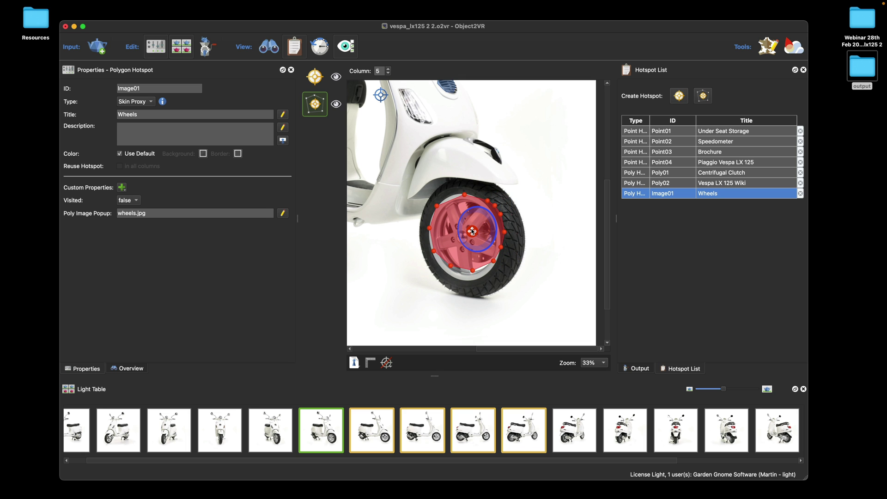
{"action": "left_click_drag", "start_coordinate": [451, 265], "coordinate": [490, 271]}
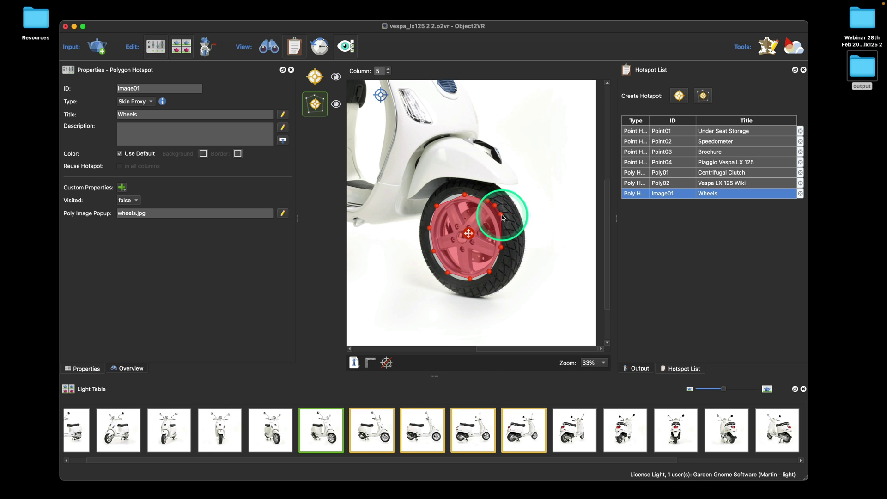
{"action": "left_click_drag", "start_coordinate": [502, 214], "coordinate": [484, 202]}
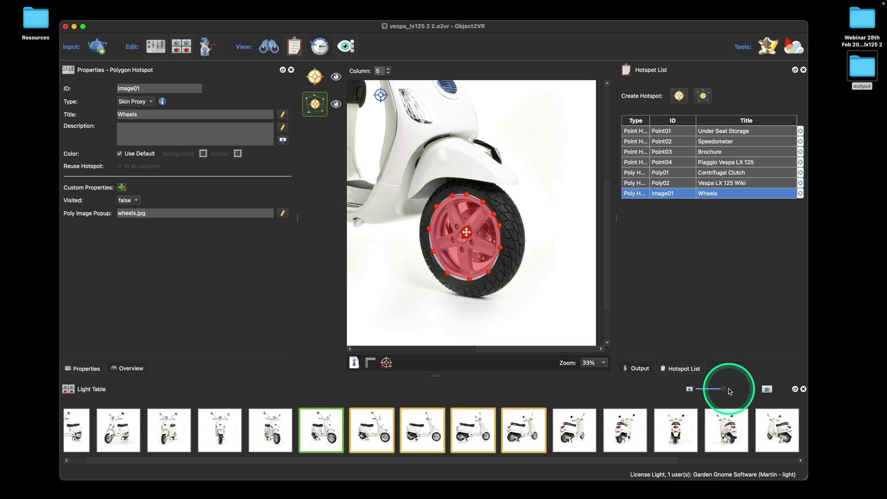
- Adjust the Light Table's thumbnail size and make its panel slightly taller
{"action": "mouse_move", "coordinate": [724, 389]}
{"action": "left_mouse_down"}
{"action": "mouse_move", "coordinate": [738, 392]}
{"action": "mouse_move", "coordinate": [719, 393]}
{"action": "left_mouse_up"}
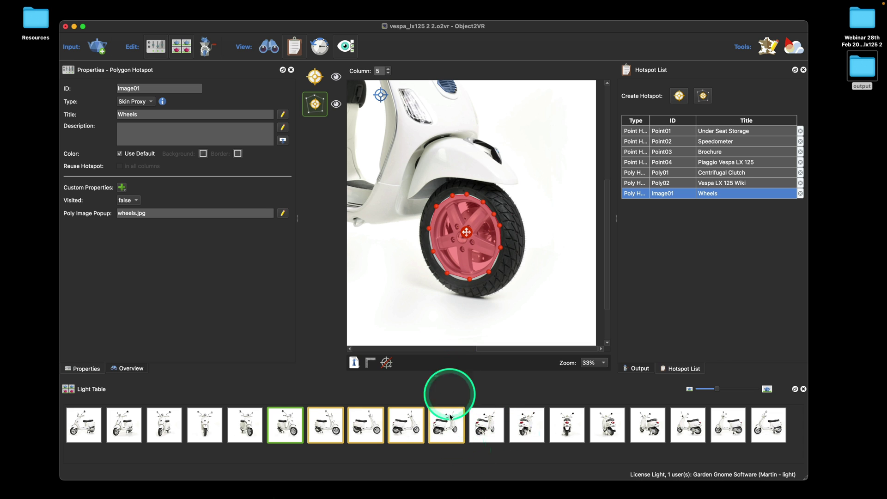
{"action": "left_click", "coordinate": [281, 427]}
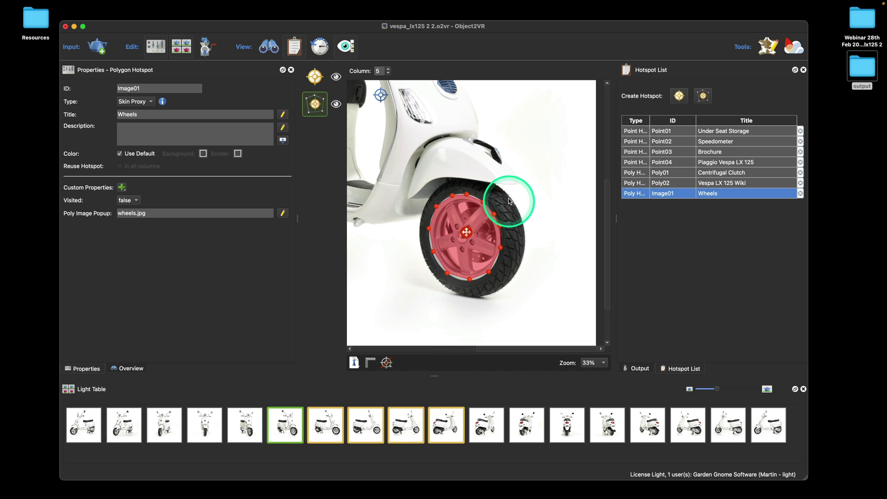
{"action": "left_click", "coordinate": [465, 234]}
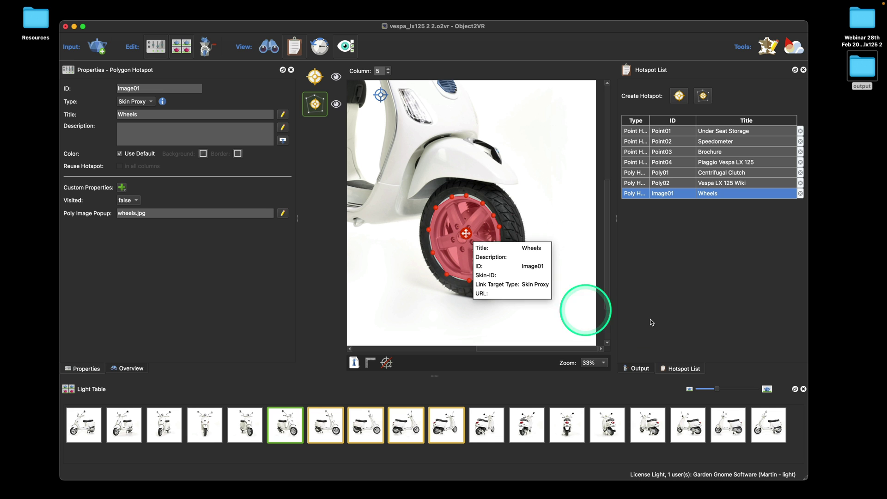
{"action": "left_click_drag", "start_coordinate": [717, 390], "coordinate": [720, 391]}
{"action": "mouse_move", "coordinate": [634, 461]}
{"action": "left_mouse_down"}
{"action": "mouse_move", "coordinate": [670, 461]}
{"action": "mouse_move", "coordinate": [628, 460]}
{"action": "left_mouse_up"}
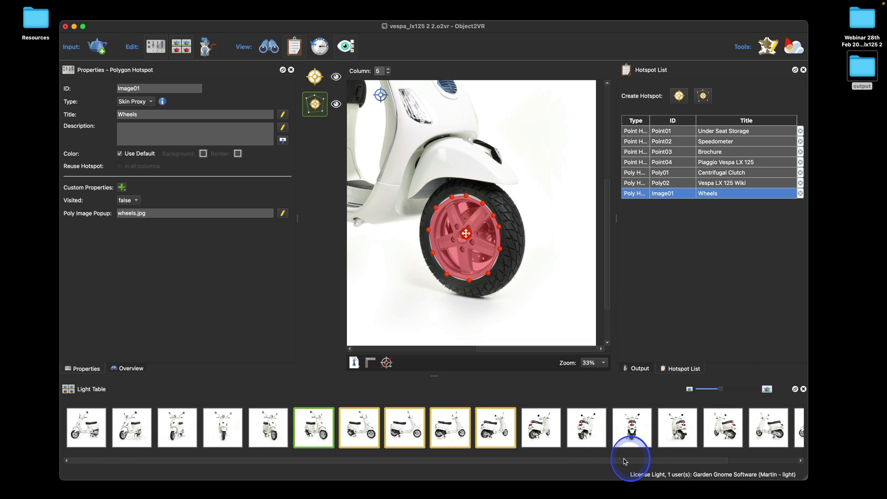
{"action": "left_click_drag", "start_coordinate": [437, 376], "coordinate": [439, 339]}
{"action": "mouse_move", "coordinate": [719, 354]}
{"action": "left_mouse_down"}
{"action": "mouse_move", "coordinate": [738, 355]}
{"action": "mouse_move", "coordinate": [720, 354]}
{"action": "left_mouse_up"}
{"action": "left_click_drag", "start_coordinate": [439, 345], "coordinate": [436, 368]}
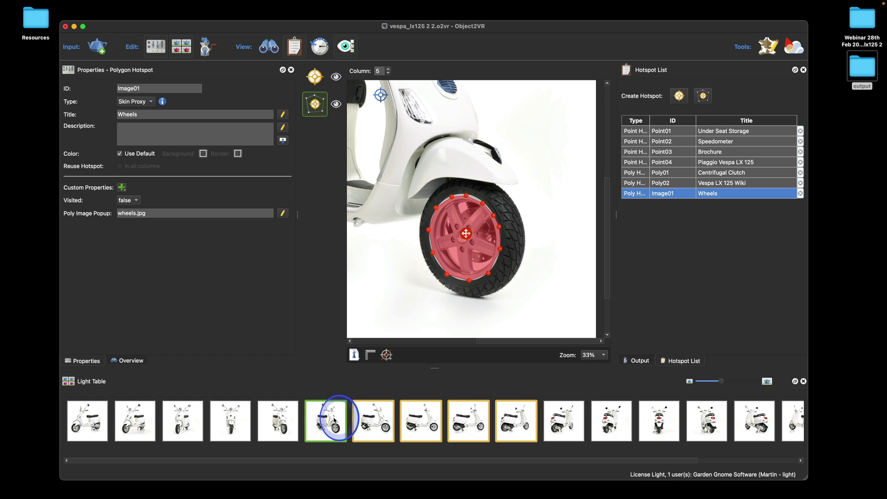
- Copy the fitted wheel polygon from column 5 to the previous column
{"action": "right_click", "coordinate": [473, 259]}
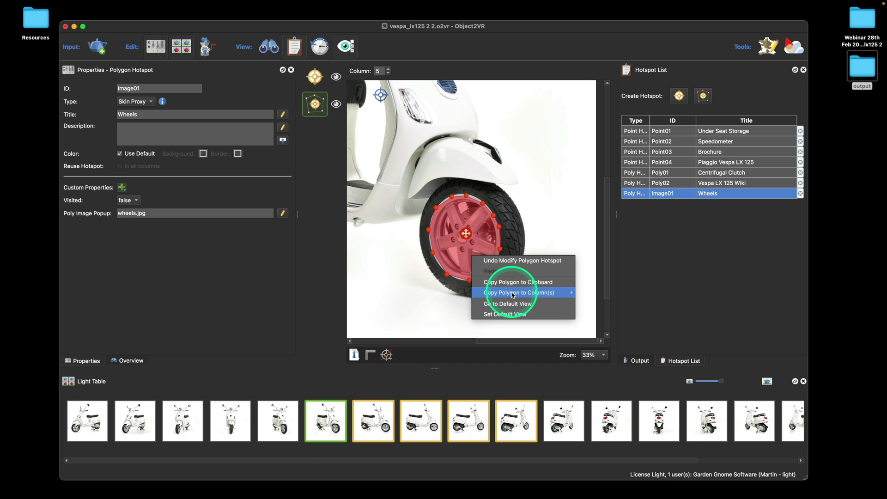
{"action": "mouse_move", "coordinate": [510, 293]}
{"action": "left_click", "coordinate": [631, 304]}
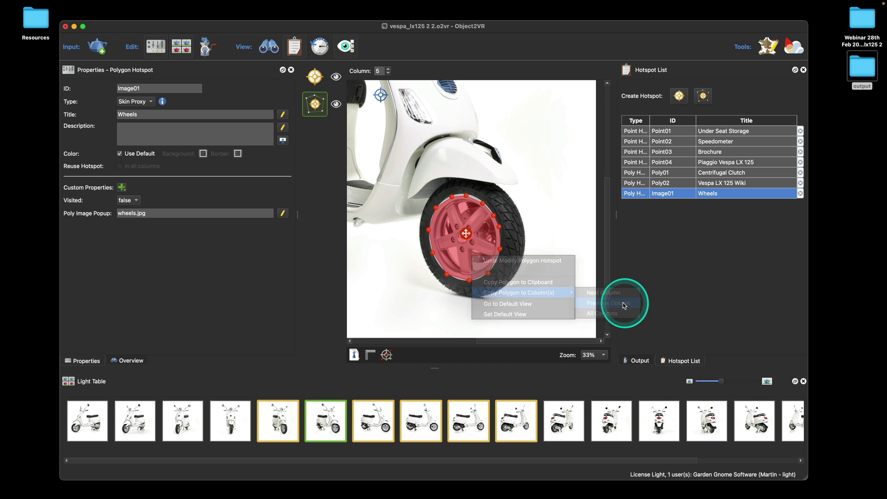
- In column 4, move the copied polygon onto the front wheel and narrow its outline to fit the rim, removing a surplus point
{"action": "left_click", "coordinate": [284, 429]}
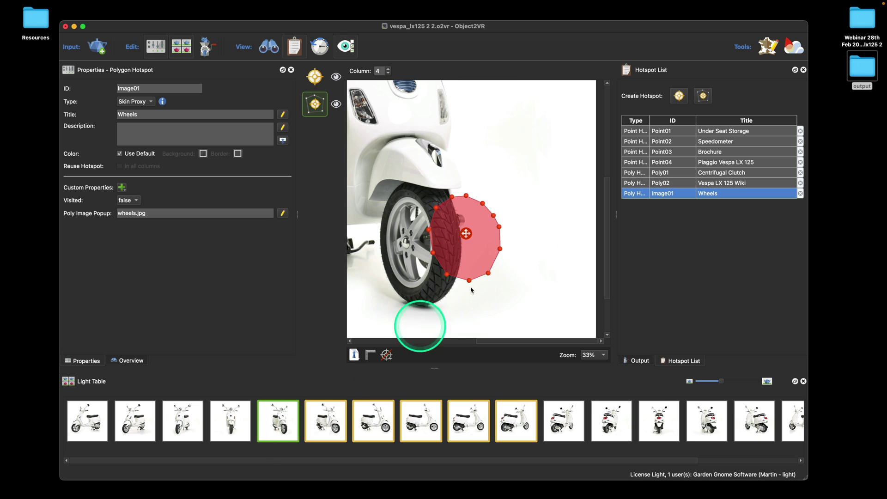
{"action": "left_click_drag", "start_coordinate": [469, 239], "coordinate": [418, 238]}
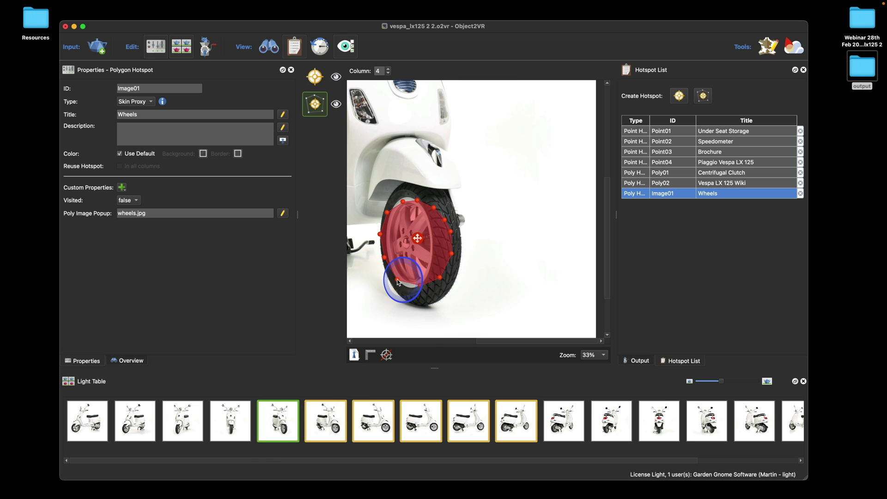
{"action": "left_click_drag", "start_coordinate": [421, 290], "coordinate": [415, 290]}
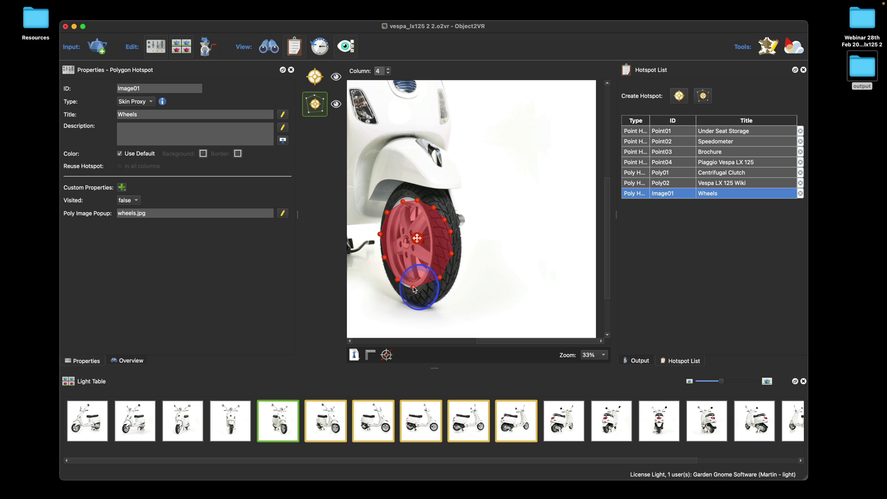
{"action": "left_click", "coordinate": [450, 232]}
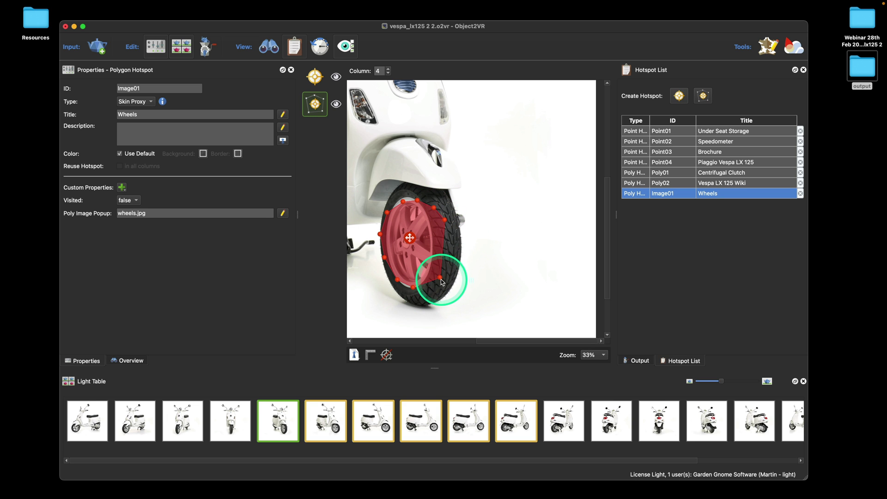
{"action": "left_click_drag", "start_coordinate": [439, 277], "coordinate": [430, 275]}
{"action": "mouse_move", "coordinate": [444, 233]}
{"action": "left_mouse_down"}
{"action": "mouse_move", "coordinate": [444, 222]}
{"action": "mouse_move", "coordinate": [433, 235]}
{"action": "left_mouse_up"}
{"action": "left_click", "coordinate": [431, 213]}
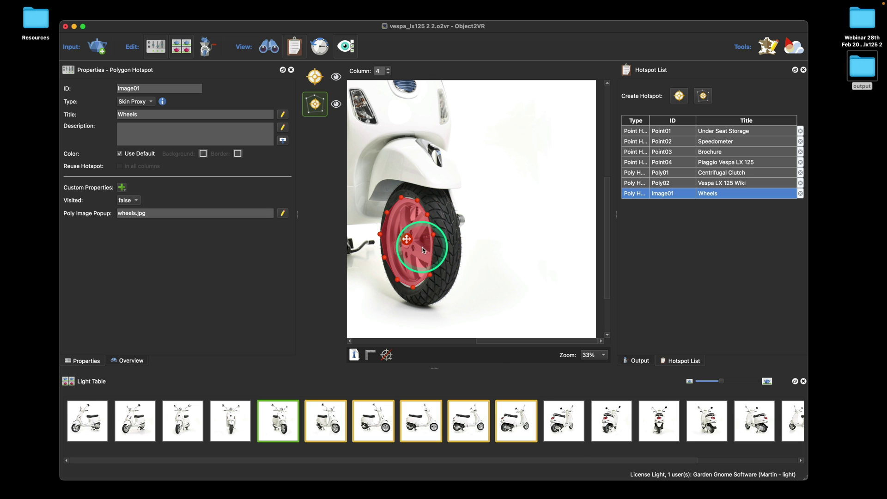
- Copy the fitted wheel polygon from column 9 to the next column
{"action": "left_click", "coordinate": [519, 427]}
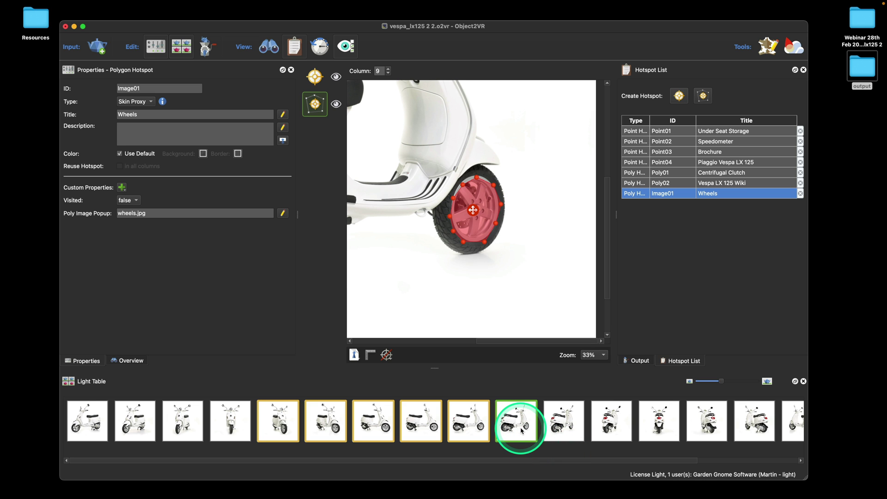
{"action": "right_click", "coordinate": [483, 223]}
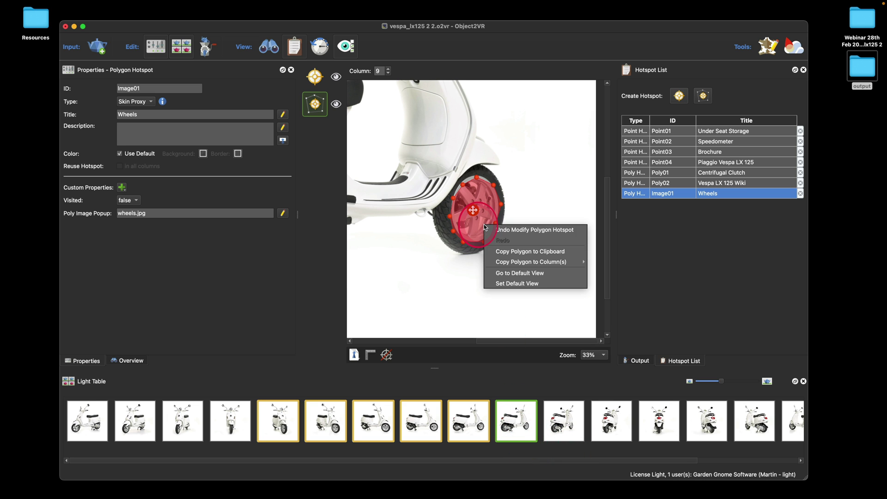
{"action": "left_click", "coordinate": [622, 255]}
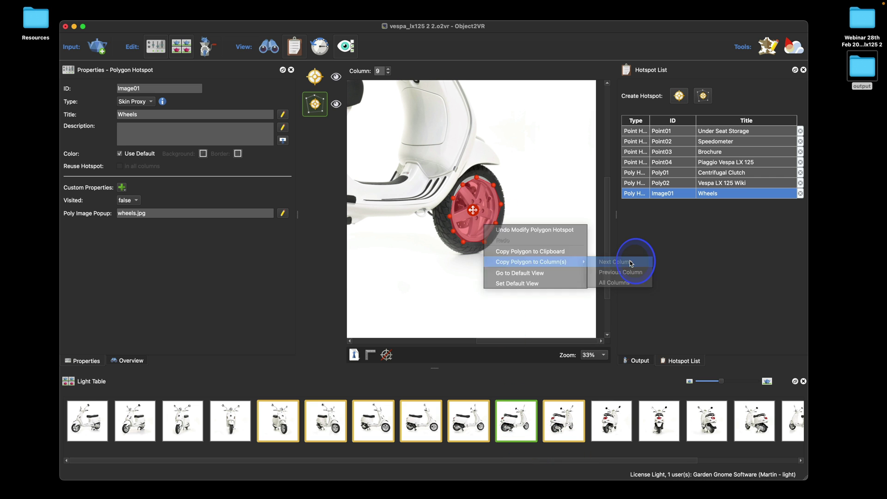
- In column 10, delete the copied polygon and draw a new one around the visible part of the front wheel's rim
{"action": "left_click", "coordinate": [571, 427]}
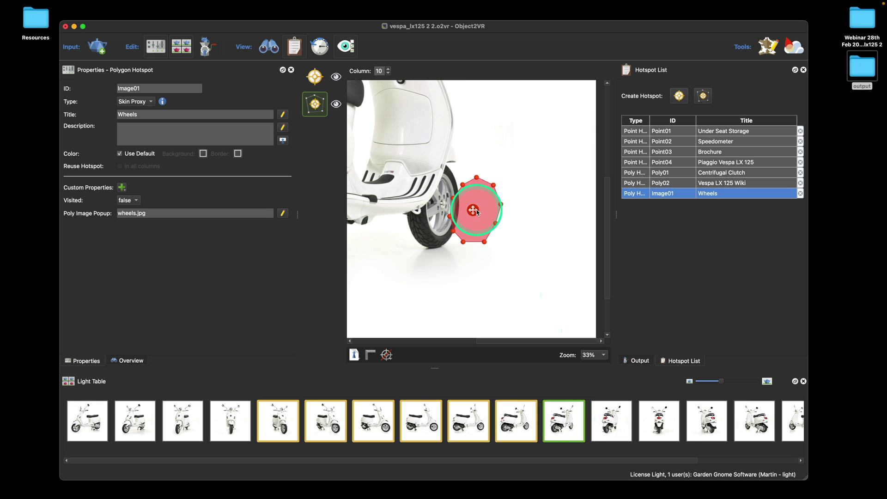
{"action": "left_click_drag", "start_coordinate": [474, 211], "coordinate": [468, 212]}
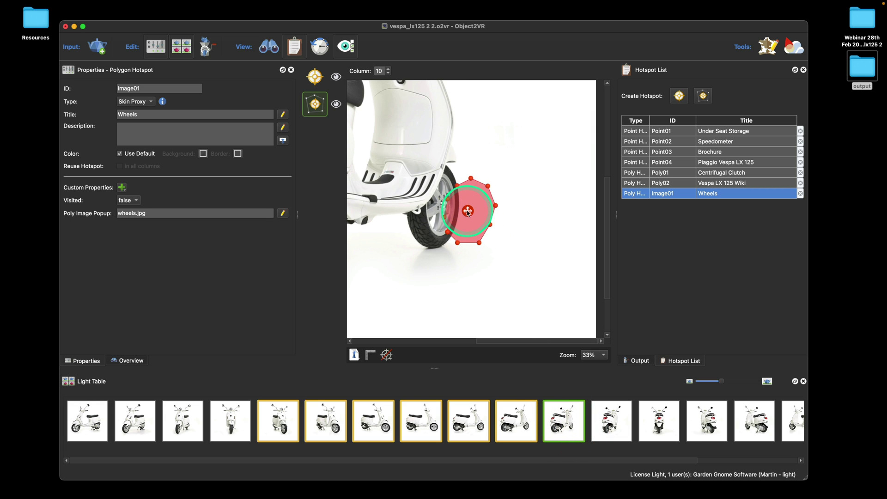
{"action": "key", "text": "Delete"}
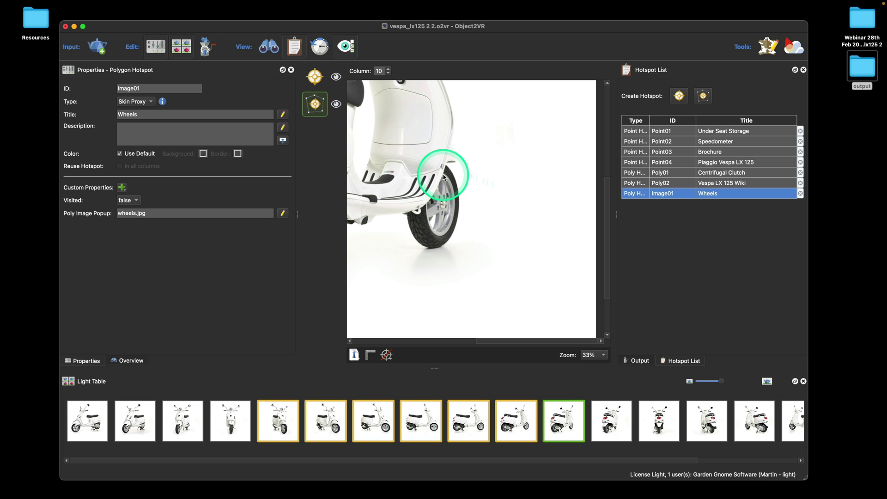
{"action": "left_click", "coordinate": [442, 175]}
{"action": "left_click", "coordinate": [436, 188]}
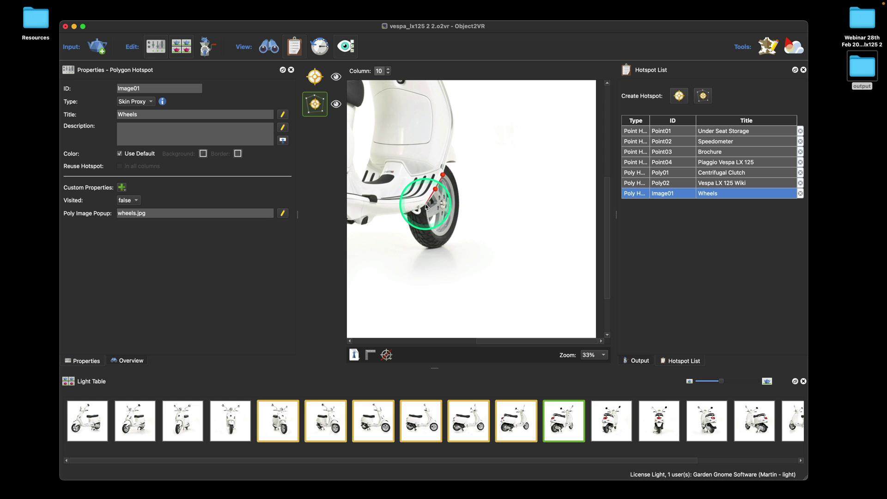
{"action": "left_click", "coordinate": [426, 203]}
{"action": "left_click", "coordinate": [437, 235]}
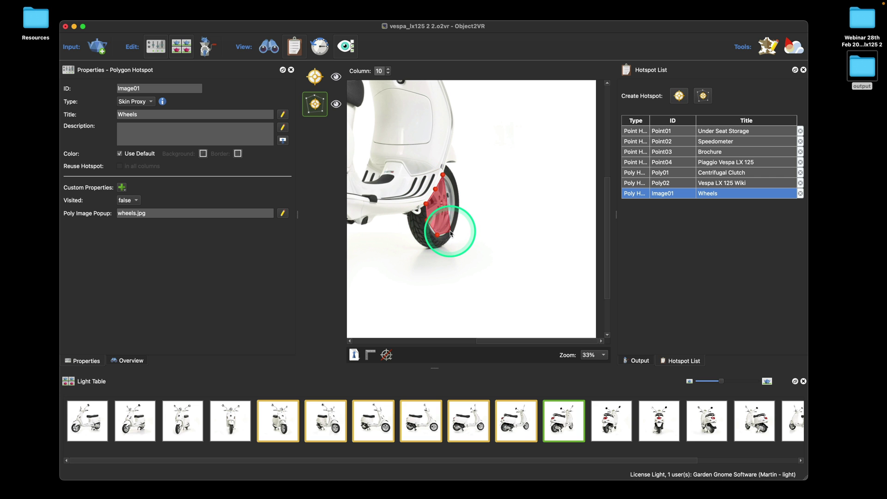
{"action": "left_click", "coordinate": [451, 231]}
{"action": "left_click", "coordinate": [456, 215]}
{"action": "left_click", "coordinate": [456, 196]}
{"action": "double_click", "coordinate": [454, 179]}
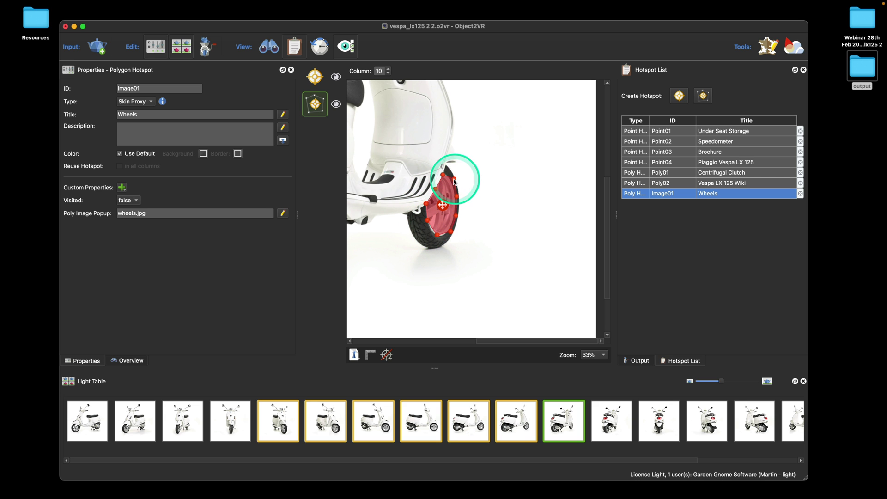
{"action": "left_click", "coordinate": [511, 261]}
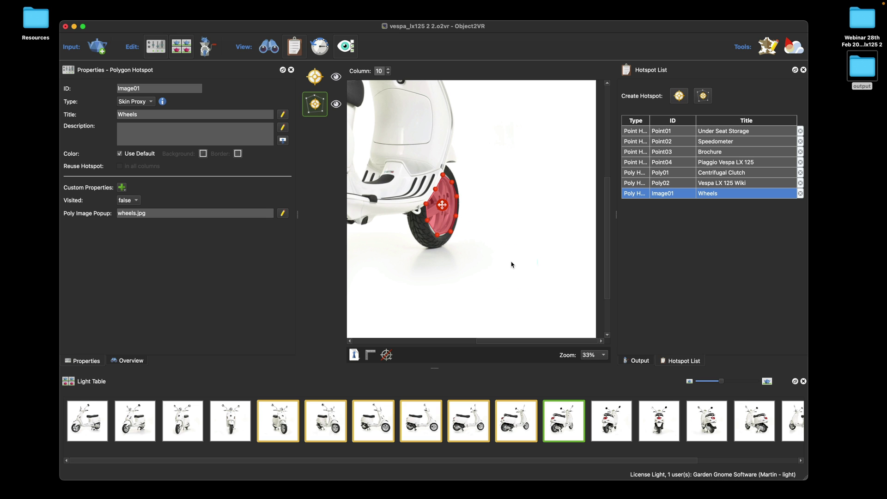
{"action": "left_click", "coordinate": [488, 259]}
{"action": "left_click", "coordinate": [185, 120]}
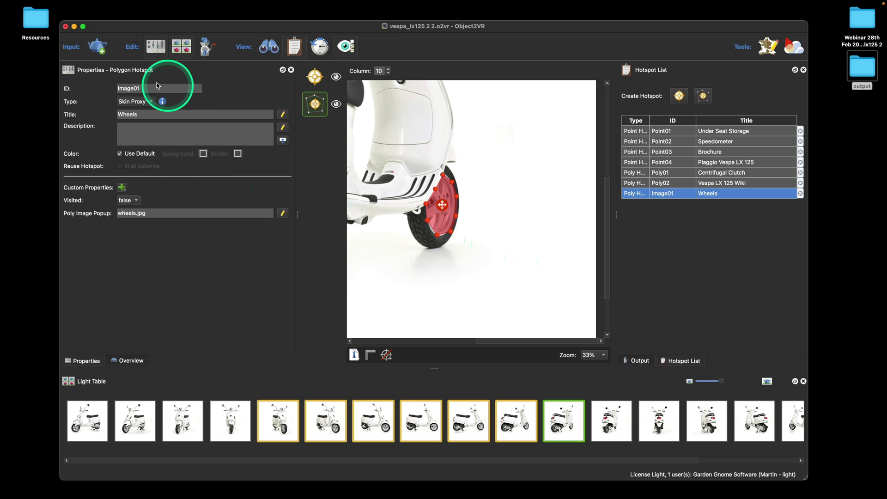
{"action": "left_click", "coordinate": [119, 209]}
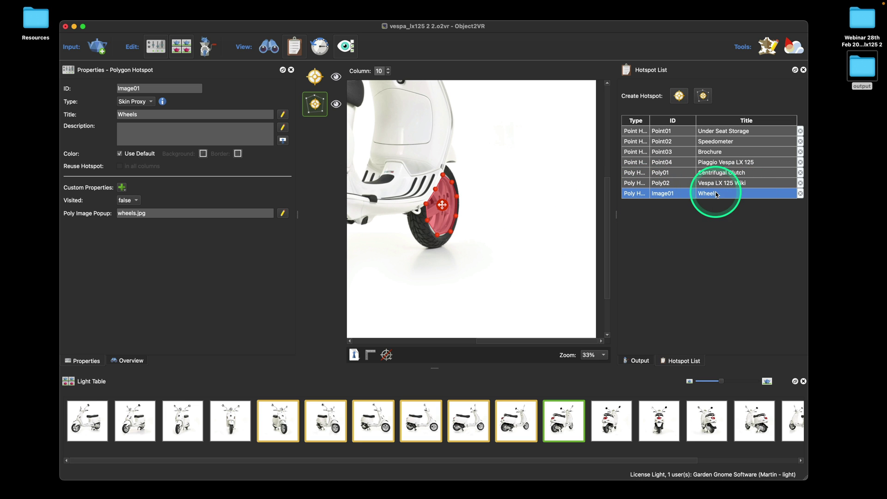
- Return to column 7 and nudge the wheel outline's lower-right point slightly inward to fit the rim
{"action": "left_click", "coordinate": [517, 421]}
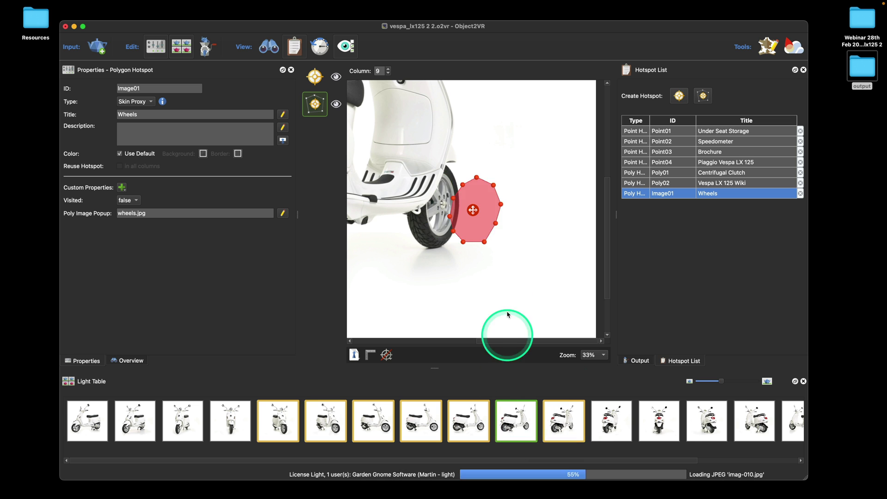
{"action": "left_click", "coordinate": [429, 417]}
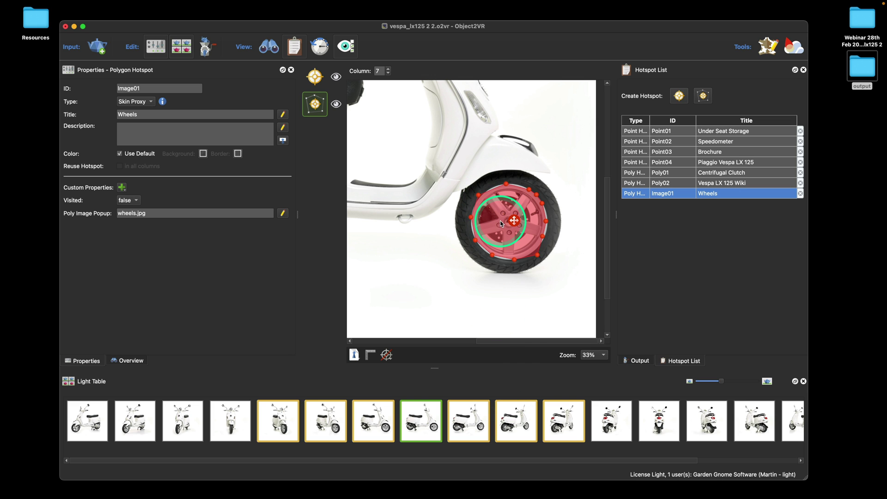
{"action": "left_click", "coordinate": [537, 254]}
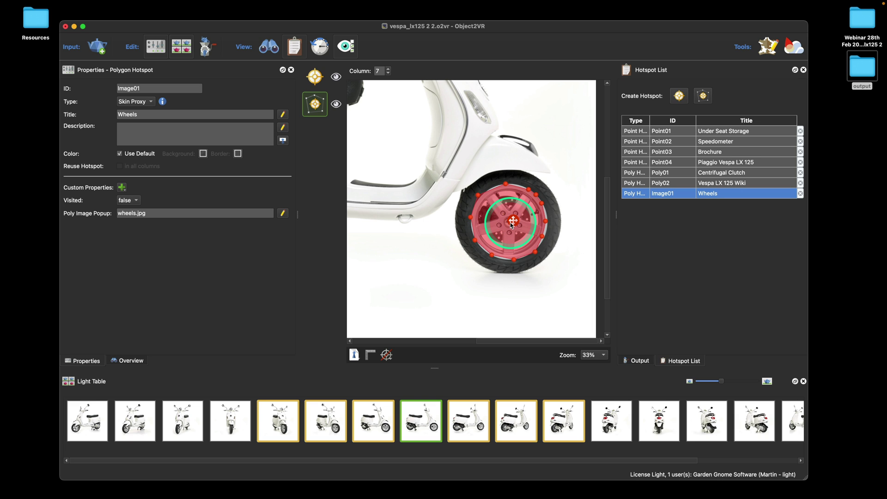
{"action": "mouse_move", "coordinate": [512, 225]}
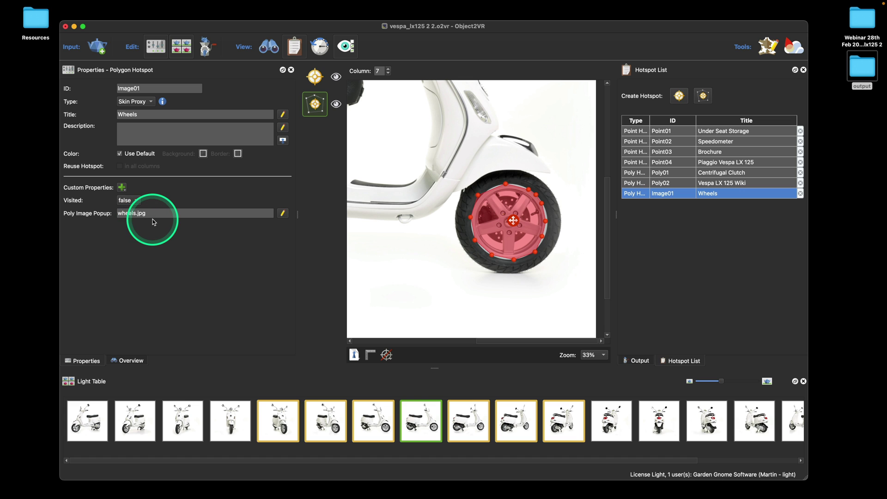
- Open the output's skin 2.ggsk in the Skin Editor, dismiss the notice, bring the skin variables into view and maximize the editor window
{"action": "left_click", "coordinate": [640, 361]}
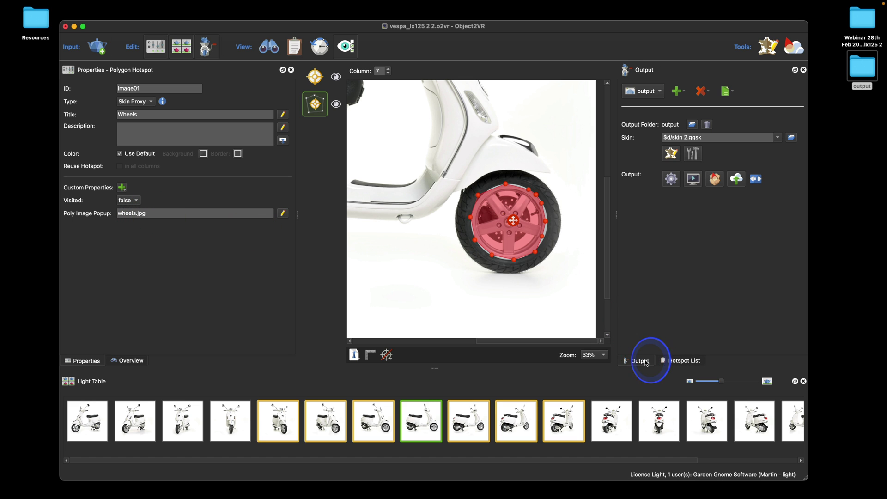
{"action": "left_click", "coordinate": [671, 154]}
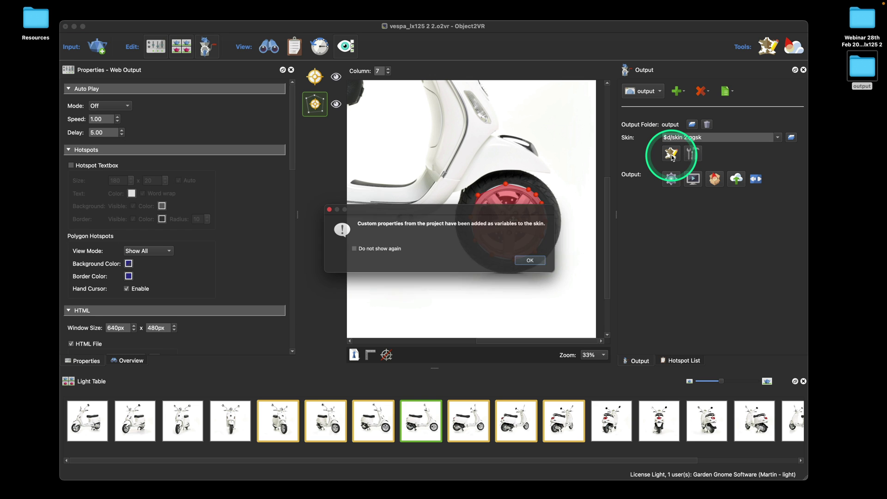
{"action": "left_click", "coordinate": [408, 244]}
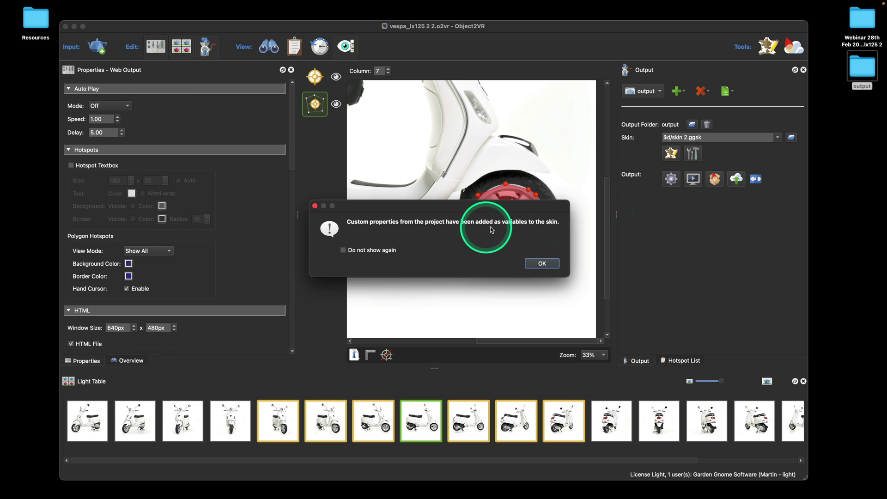
{"action": "left_click", "coordinate": [552, 265]}
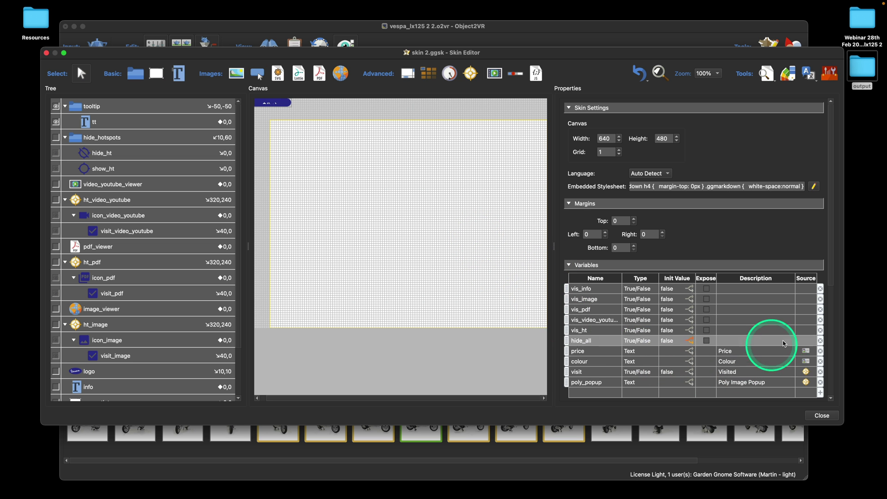
{"action": "left_click_drag", "start_coordinate": [831, 261], "coordinate": [831, 289]}
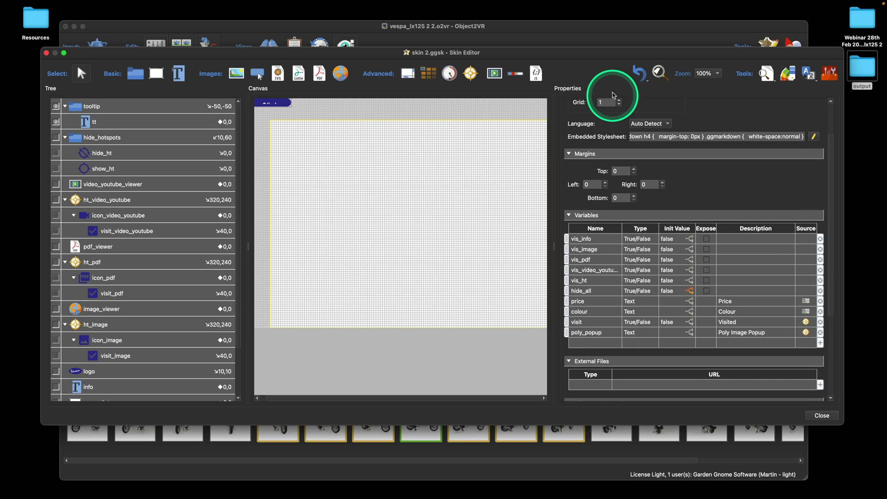
{"action": "double_click", "coordinate": [616, 53]}
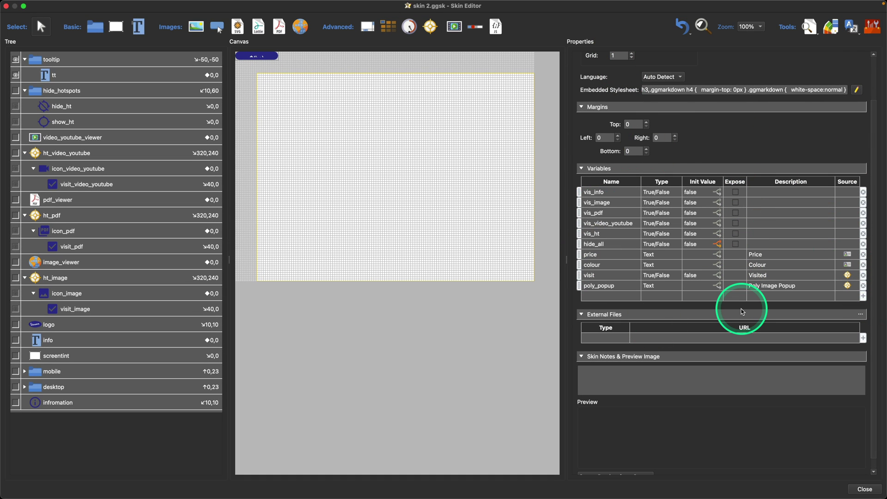
{"action": "left_click", "coordinate": [385, 220]}
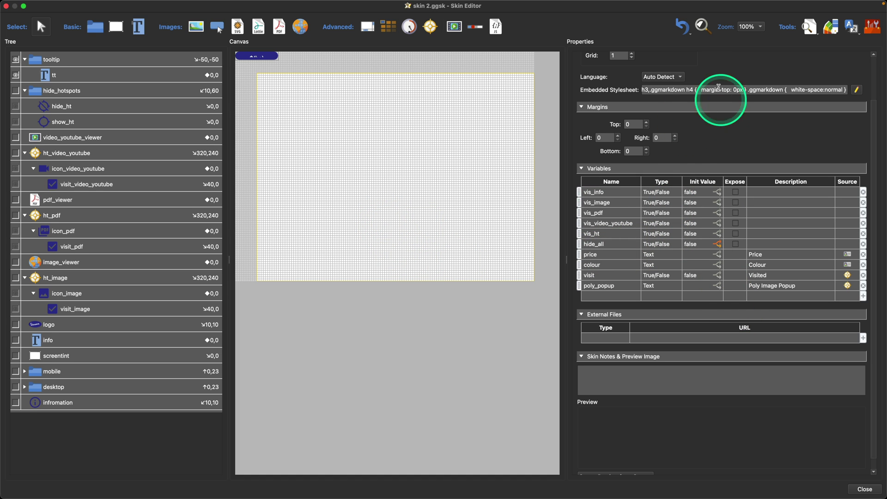
- Examine the existing hotspot templates, the image_viewer element and the actions of icon_image in the skin
{"action": "left_click", "coordinate": [103, 153]}
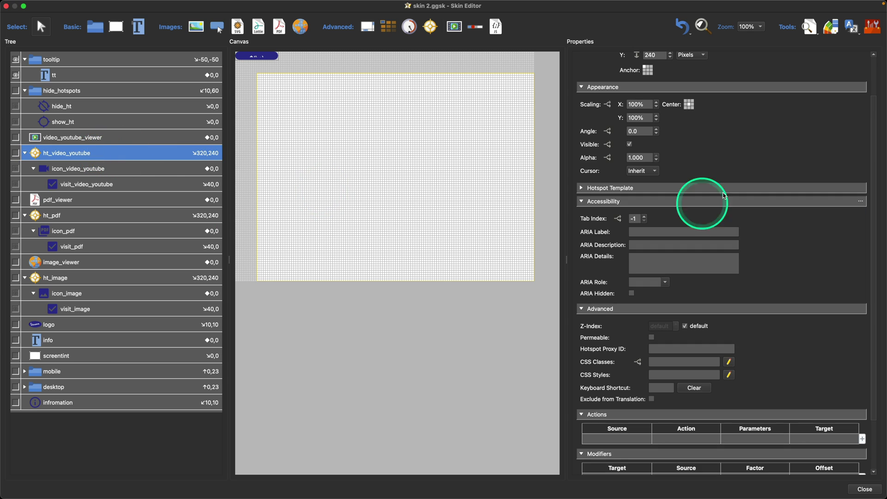
{"action": "left_click", "coordinate": [412, 225]}
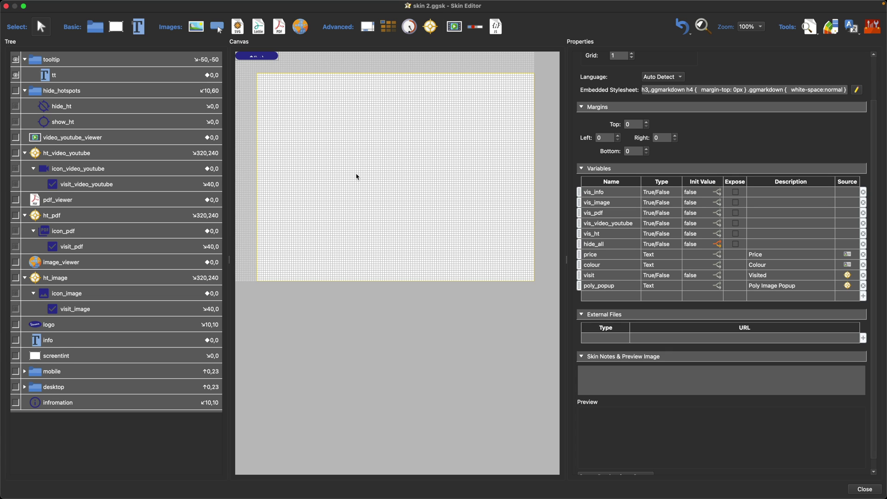
{"action": "left_click", "coordinate": [94, 206]}
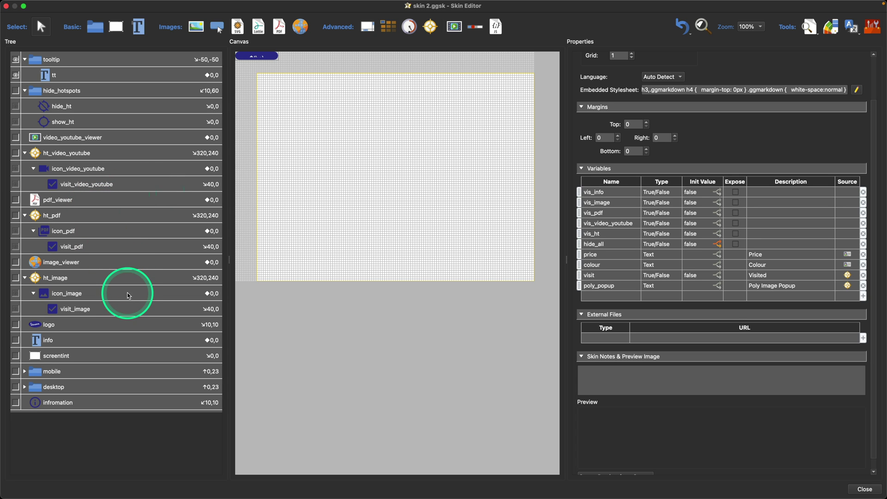
{"action": "left_click", "coordinate": [65, 278]}
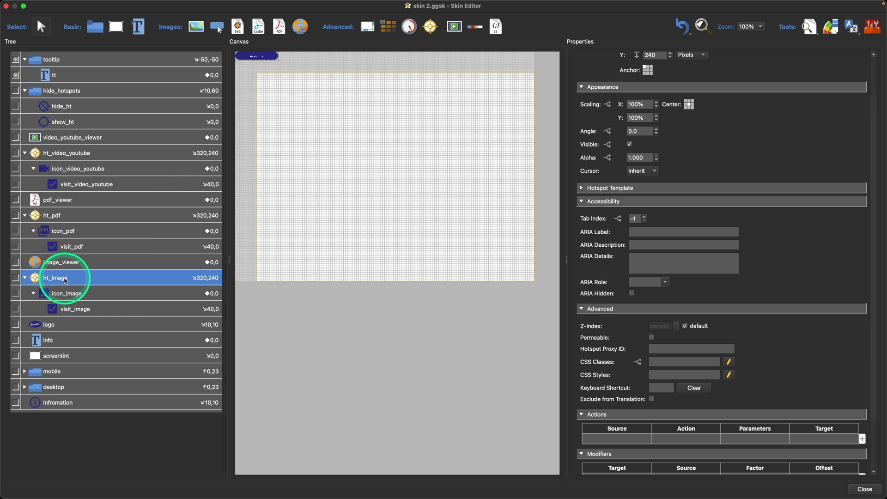
{"action": "left_click", "coordinate": [70, 263]}
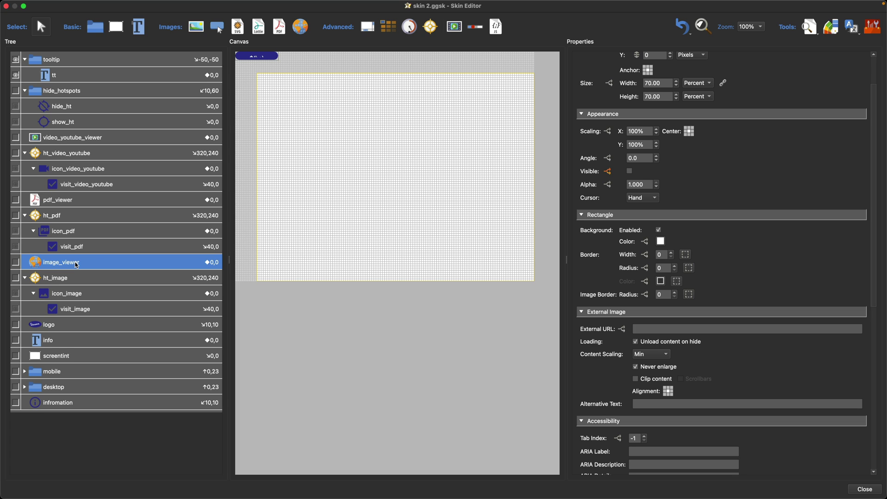
{"action": "left_click_drag", "start_coordinate": [76, 264], "coordinate": [75, 289]}
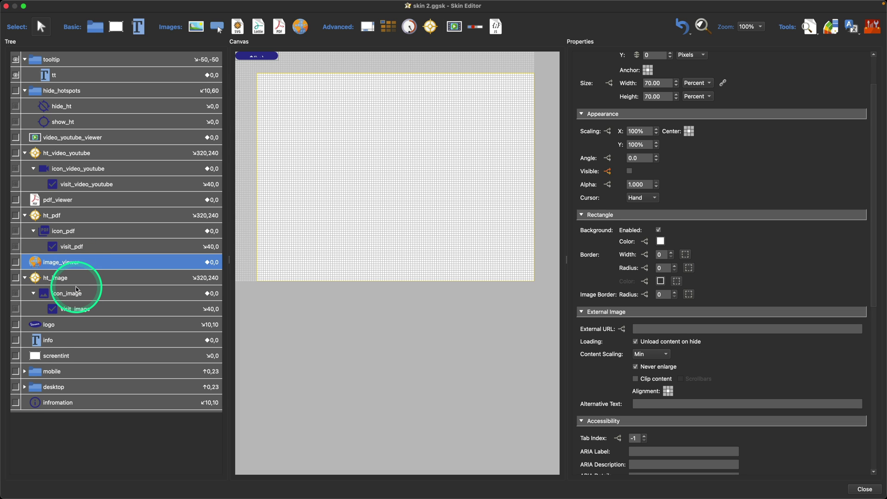
{"action": "left_click_drag", "start_coordinate": [76, 292], "coordinate": [77, 296]}
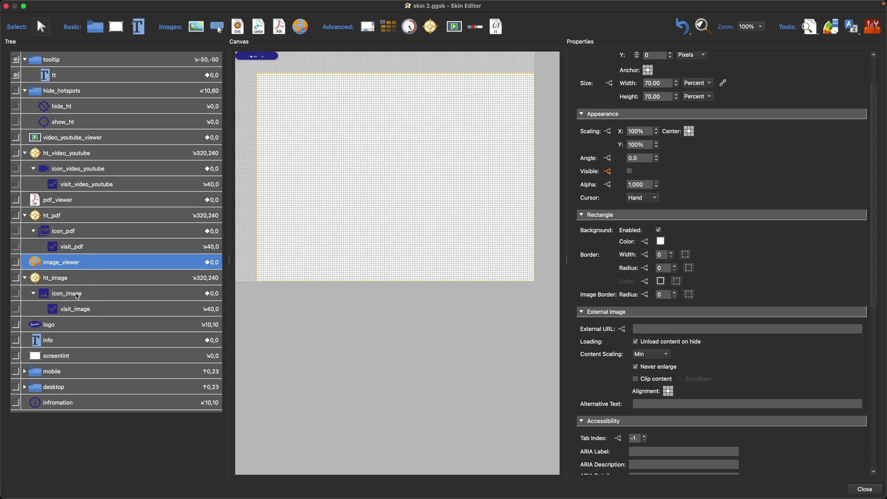
{"action": "left_click", "coordinate": [78, 295]}
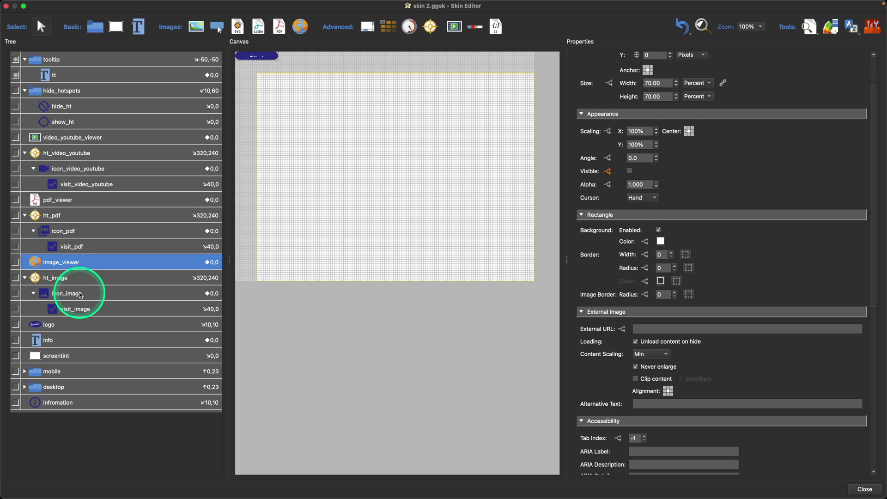
{"action": "scroll", "coordinate": [794, 339], "scroll_direction": "down", "scroll_amount": 10}
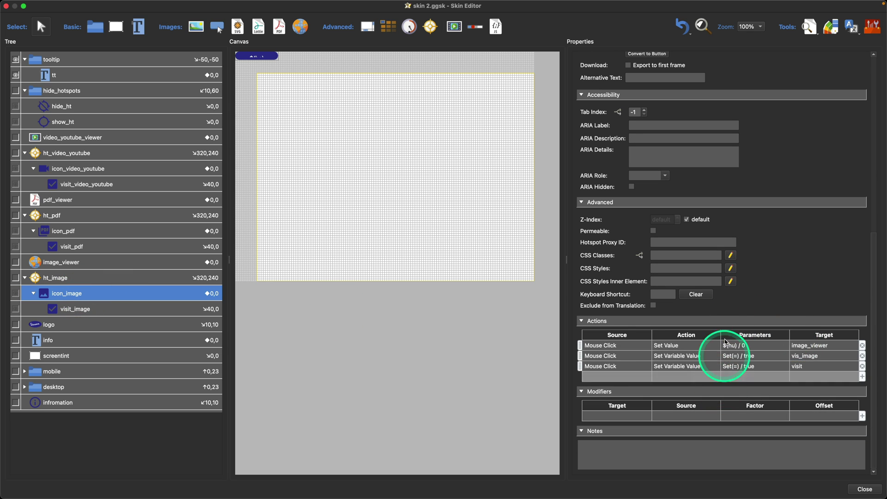
{"action": "left_click", "coordinate": [92, 278]}
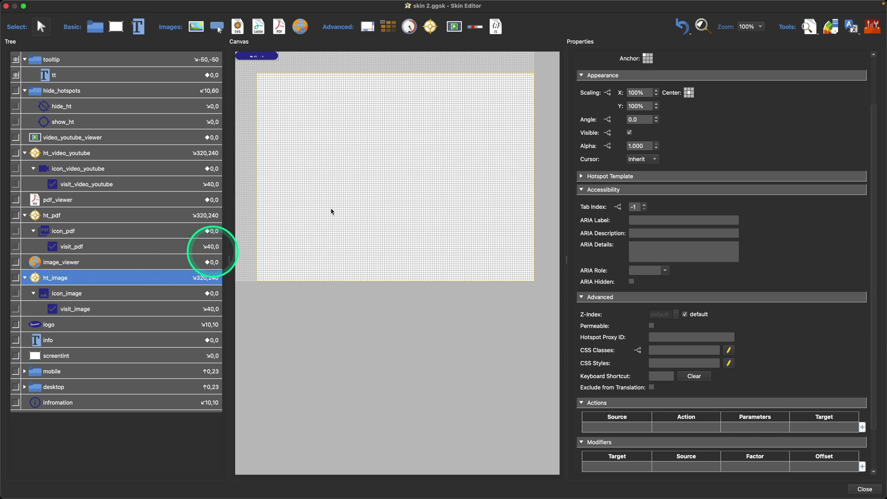
- Add a container near the canvas's upper-left corner, at about 44, 35
{"action": "left_click", "coordinate": [94, 32]}
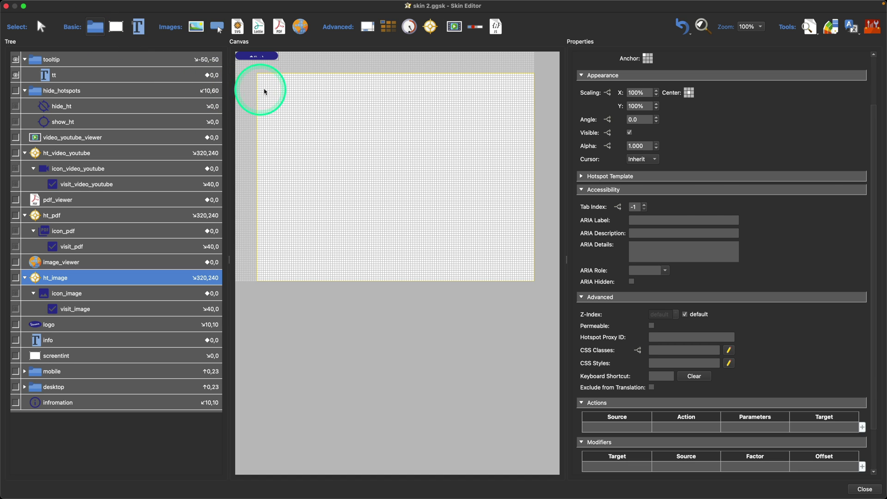
{"action": "left_click", "coordinate": [278, 90]}
{"action": "left_click_drag", "start_coordinate": [296, 95], "coordinate": [288, 91]}
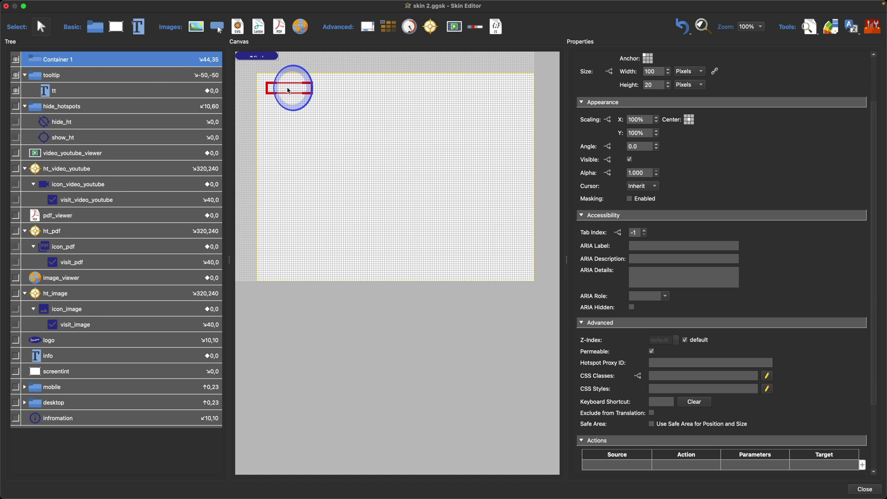
- Rename the new container poly_image_popup and move it up and left to about 15, 17 on the canvas
{"action": "double_click", "coordinate": [67, 62]}
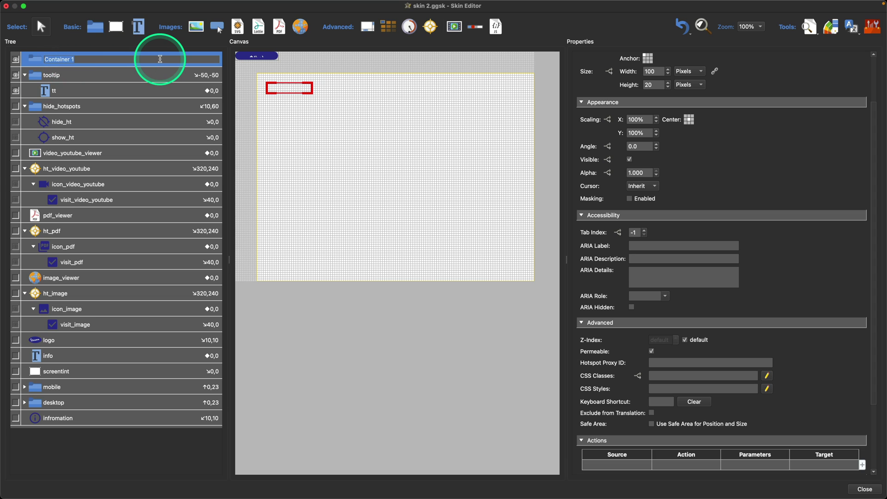
{"action": "type", "text": "Polu"}
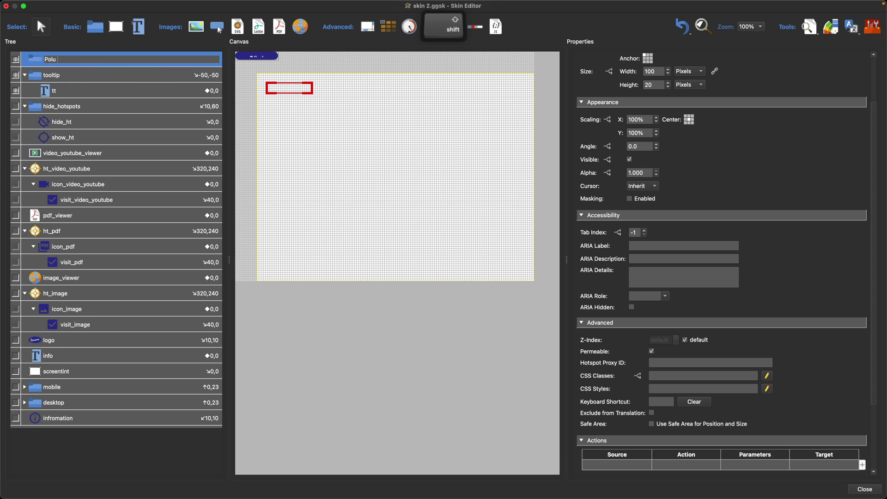
{"action": "type", "text": " Ima"}
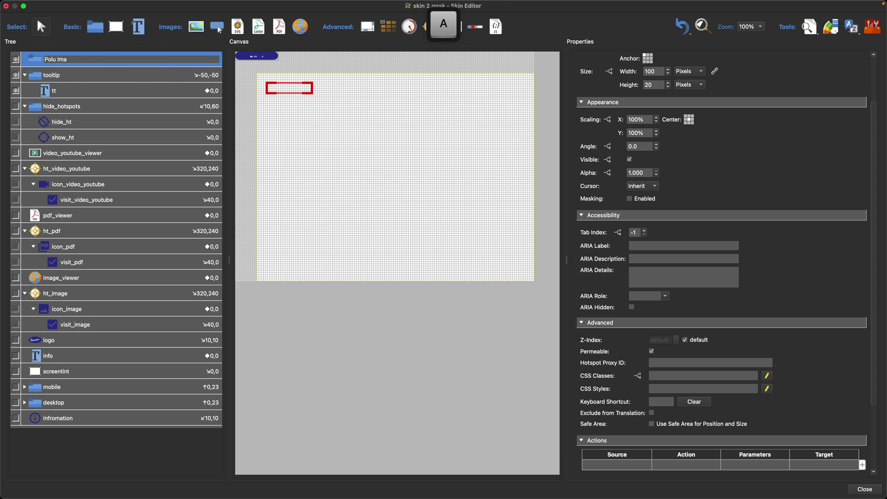
{"action": "key", "text": "BackSpace"}
{"action": "key", "text": "BackSpace"}
{"action": "key", "text": "BackSpace"}
{"action": "key", "text": "BackSpace"}
{"action": "key", "text": "BackSpace"}
{"action": "key", "text": "BackSpace"}
{"action": "key", "text": "BackSpace"}
{"action": "key", "text": "BackSpace"}
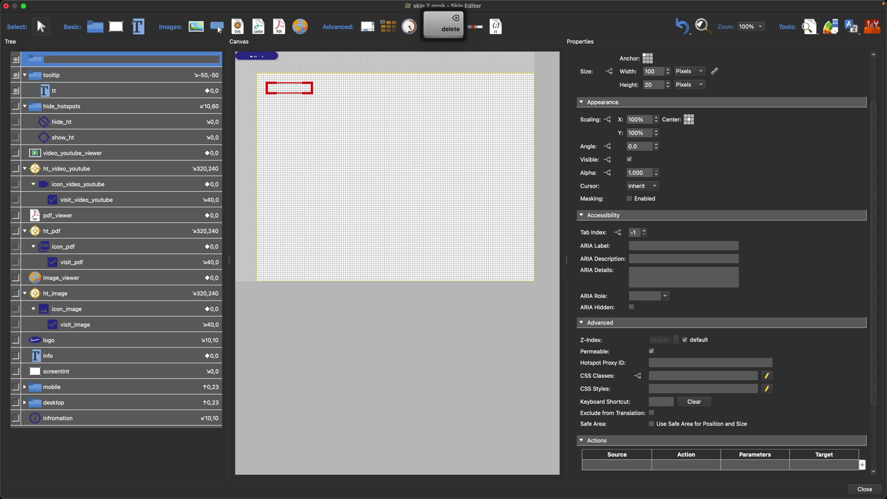
{"action": "type", "text": "poly_"}
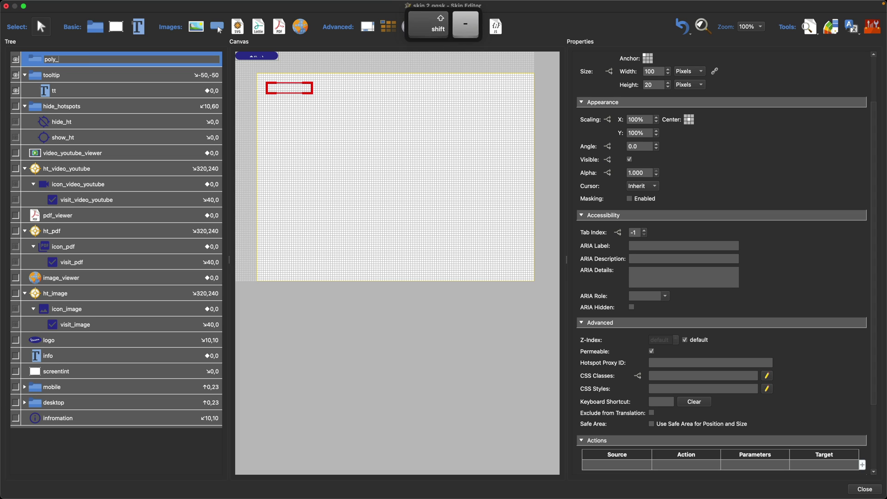
{"action": "type", "text": "image_popup"}
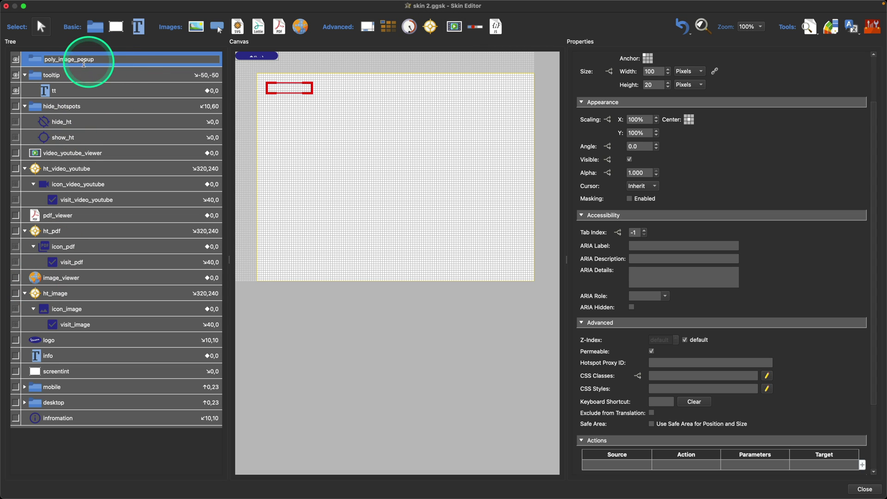
{"action": "left_click_drag", "start_coordinate": [298, 91], "coordinate": [293, 87]}
- Set the Hotspot Proxy ID of poly_image_popup to #Image.*
{"action": "scroll", "coordinate": [813, 196], "scroll_direction": "down", "scroll_amount": 4}
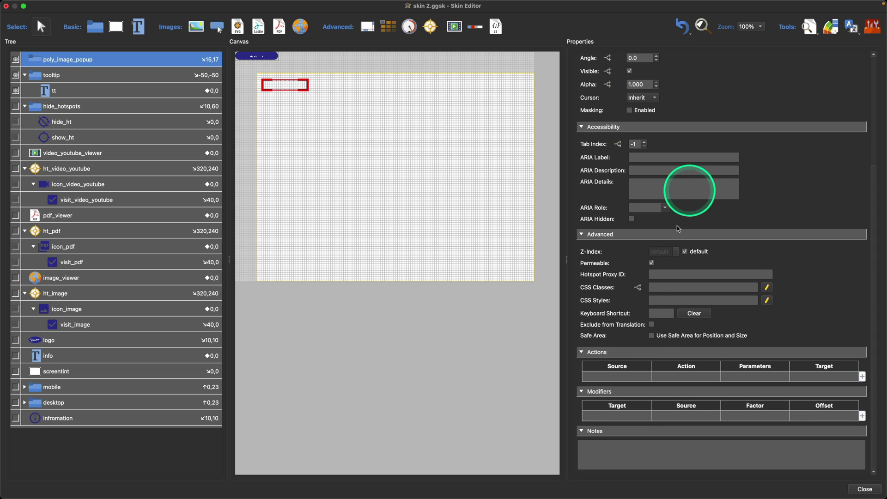
{"action": "left_click", "coordinate": [675, 274]}
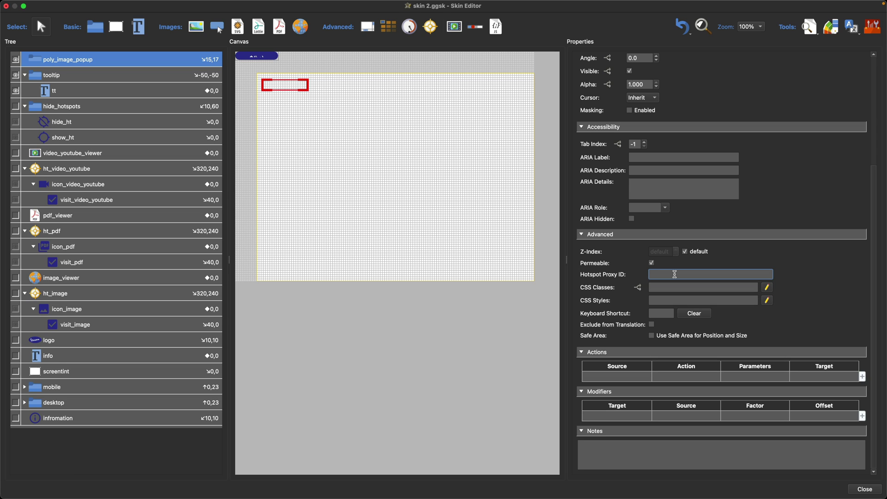
{"action": "key", "text": "alt"}
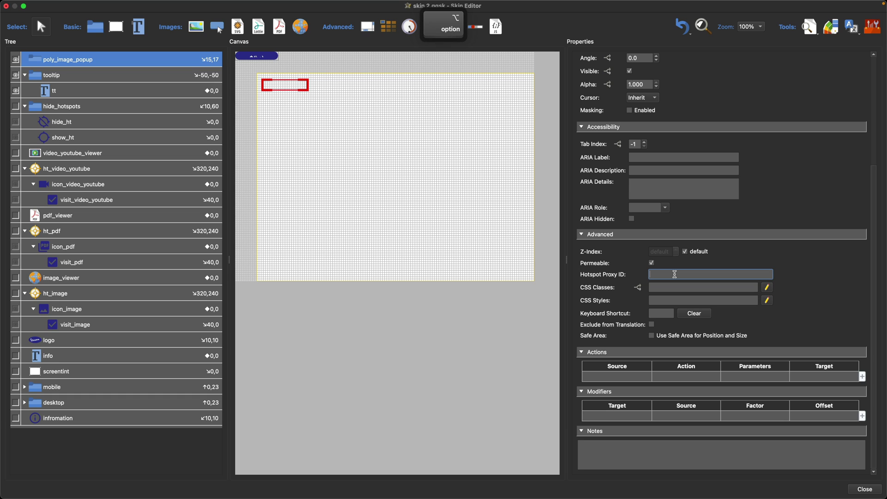
{"action": "type", "text": "#"}
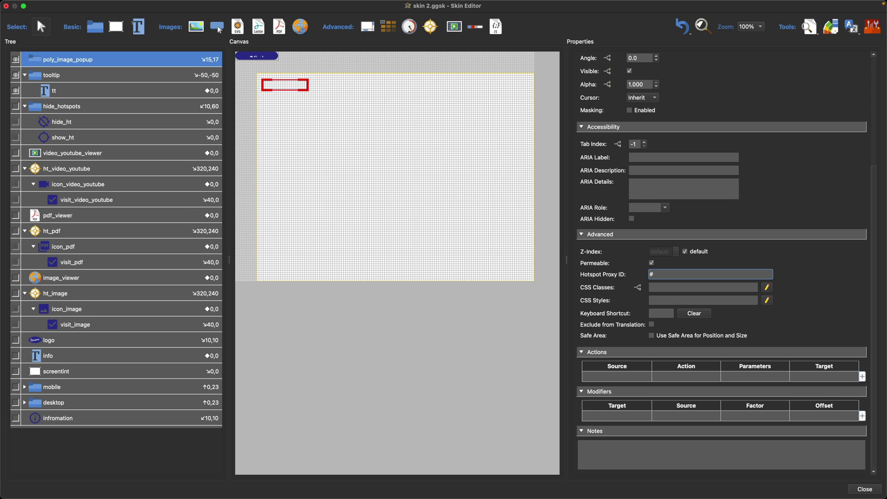
{"action": "type", "text": "Image.*"}
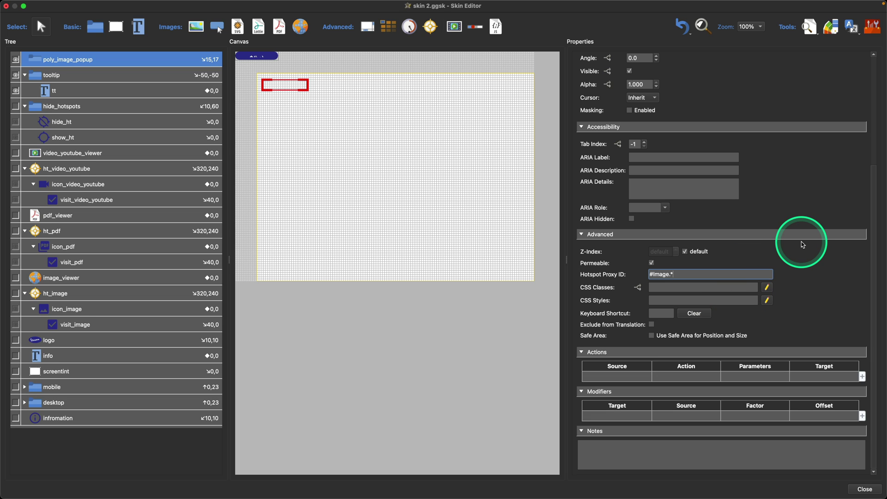
- Start a new action on poly_image_popup with Mouse Click as the source and Set Value as the action
{"action": "double_click", "coordinate": [619, 375]}
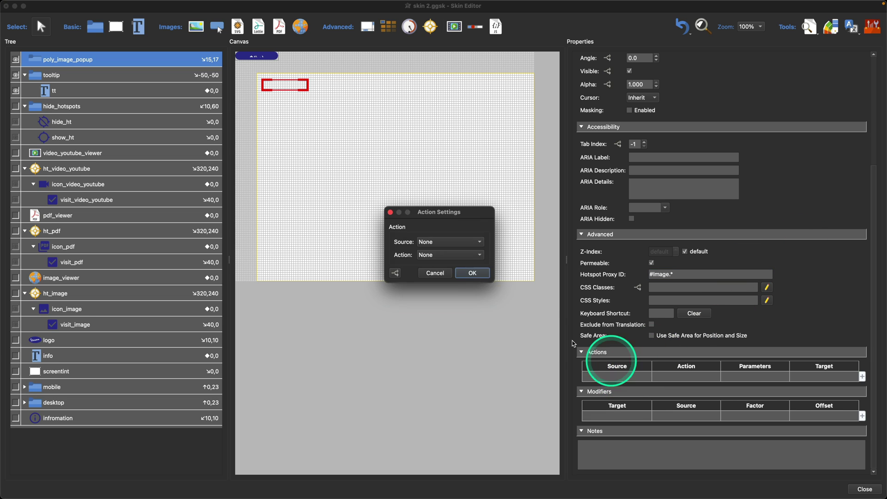
{"action": "left_click", "coordinate": [453, 242]}
{"action": "left_click", "coordinate": [444, 252]}
{"action": "left_click", "coordinate": [453, 254]}
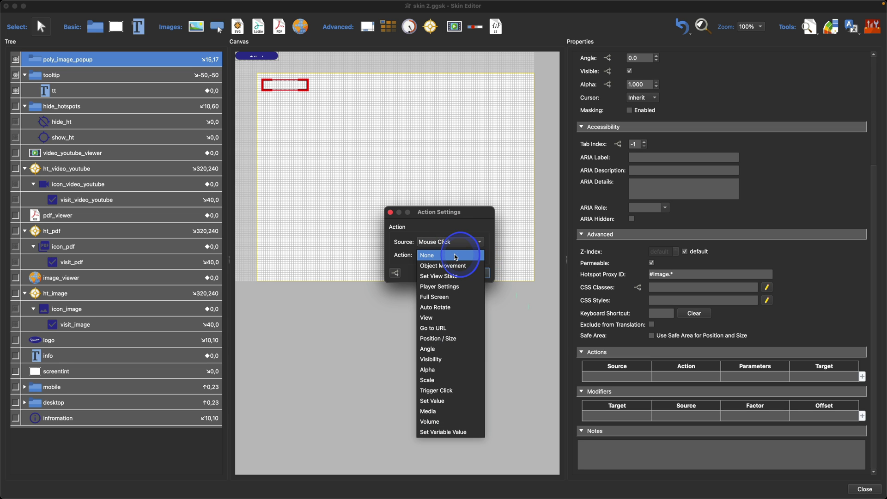
{"action": "left_click", "coordinate": [455, 402]}
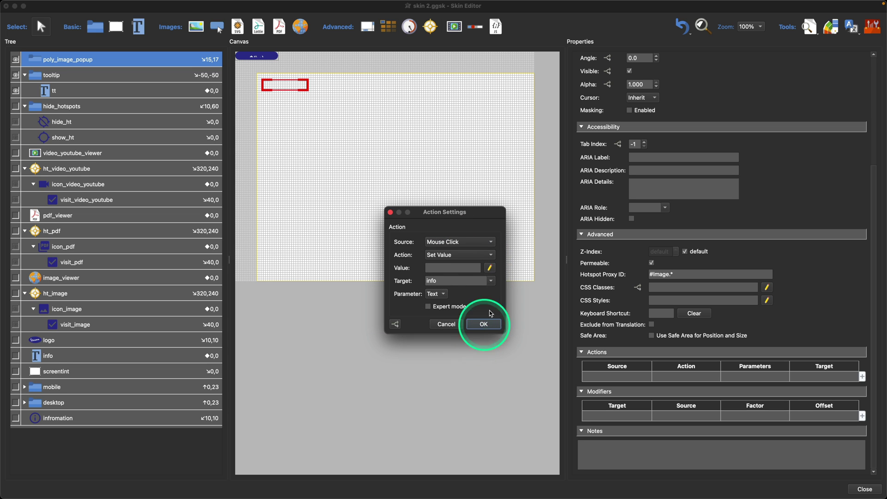
- Set the action's value to assets/$(*poly_popup), inserting the poly_popup variable as a placeholder after the folder path
{"action": "left_click", "coordinate": [495, 258]}
{"action": "left_click", "coordinate": [435, 176]}
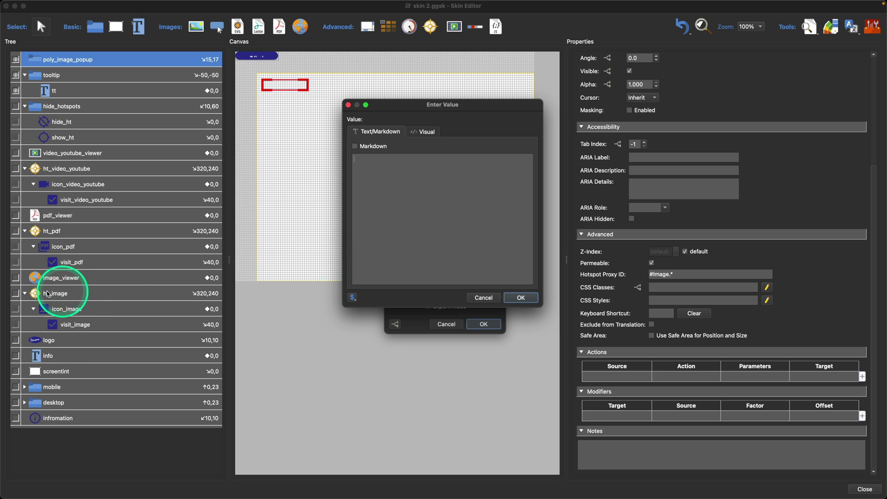
{"action": "left_click", "coordinate": [408, 189]}
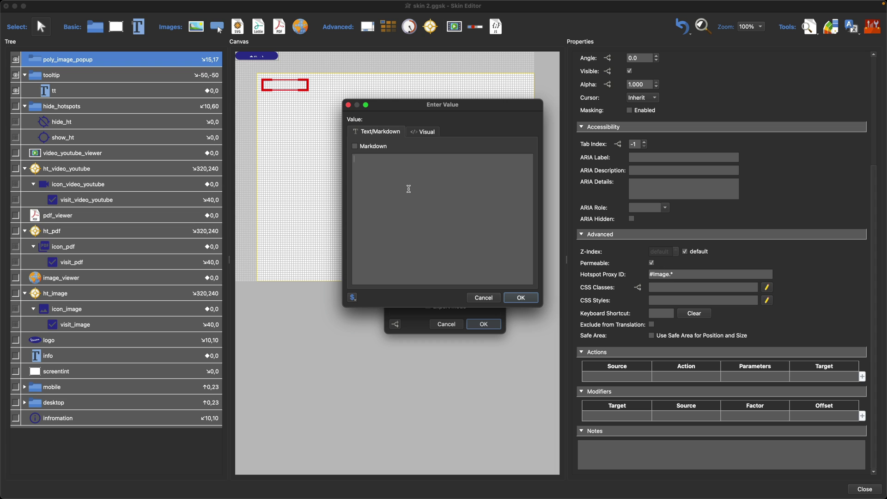
{"action": "type", "text": "asset"}
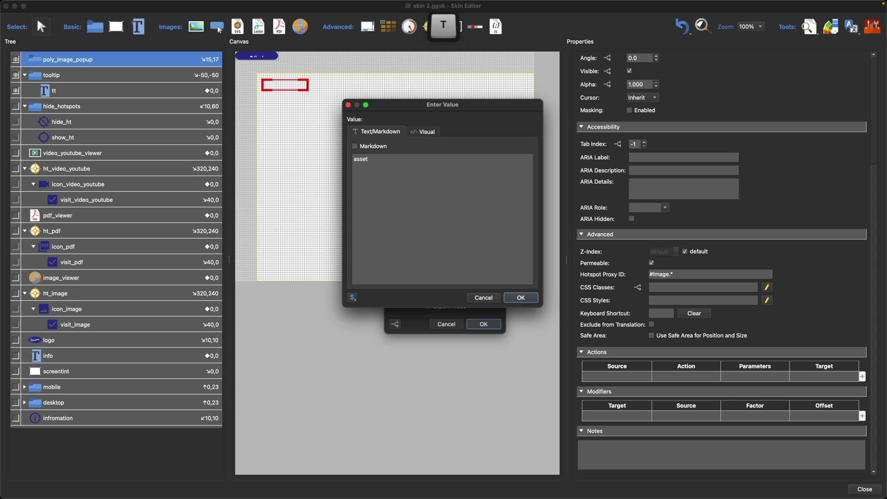
{"action": "type", "text": "s/"}
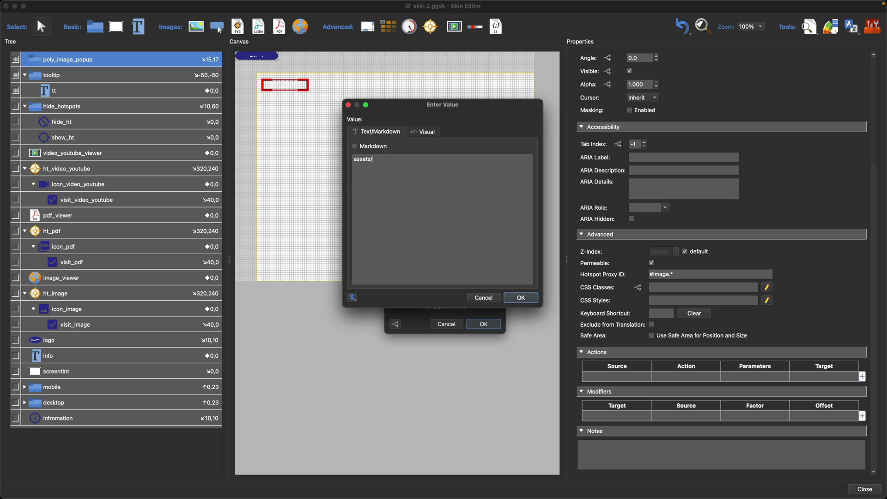
{"action": "mouse_move", "coordinate": [414, 233]}
{"action": "left_mouse_down"}
{"action": "mouse_move", "coordinate": [409, 277]}
{"action": "mouse_move", "coordinate": [399, 280]}
{"action": "mouse_move", "coordinate": [394, 267]}
{"action": "mouse_move", "coordinate": [370, 300]}
{"action": "mouse_move", "coordinate": [355, 303]}
{"action": "left_mouse_up"}
{"action": "left_click", "coordinate": [351, 299]}
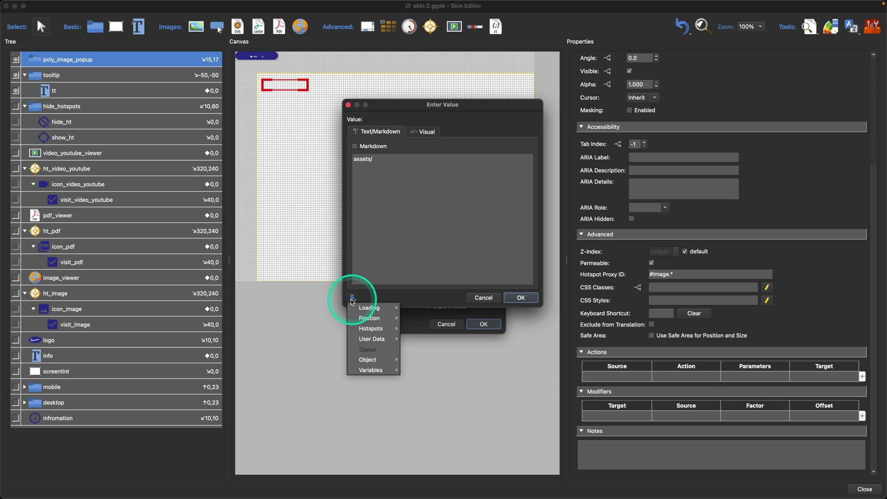
{"action": "mouse_move", "coordinate": [369, 371]}
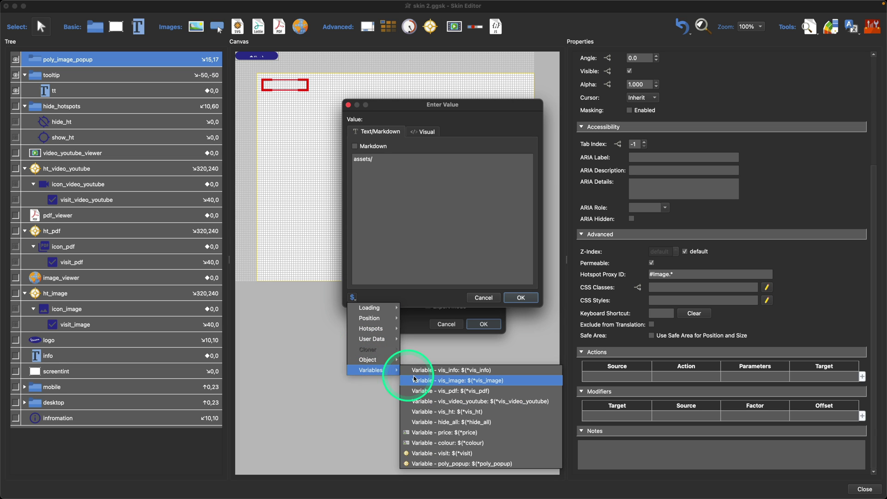
{"action": "left_click", "coordinate": [443, 464]}
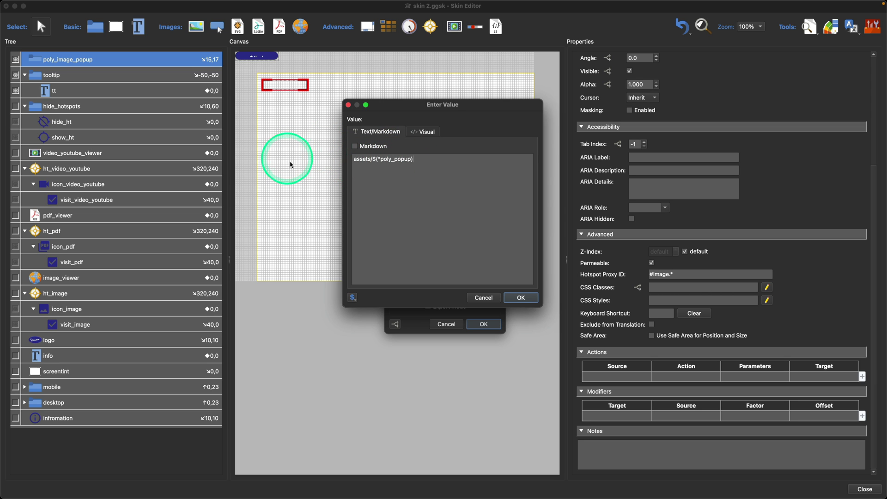
{"action": "left_click", "coordinate": [525, 298]}
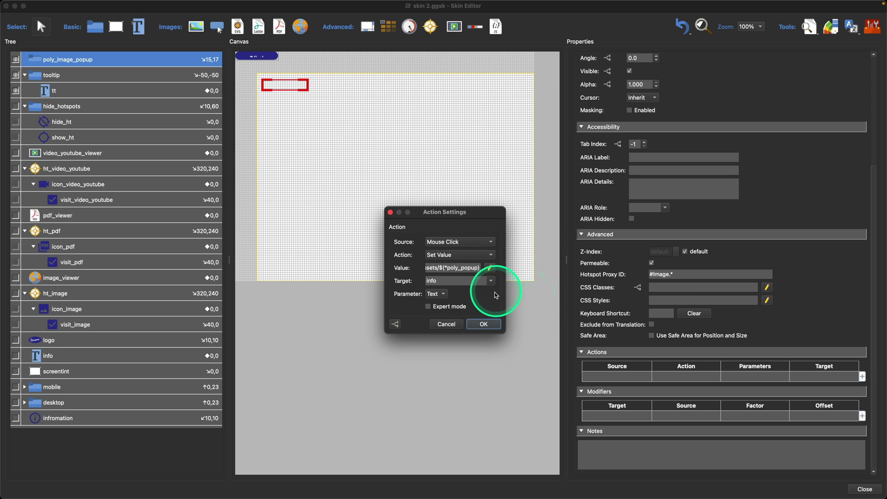
- Target the Set Value action at image_viewer with the External URL parameter and confirm the action
{"action": "left_click", "coordinate": [490, 281]}
{"action": "left_click", "coordinate": [468, 297]}
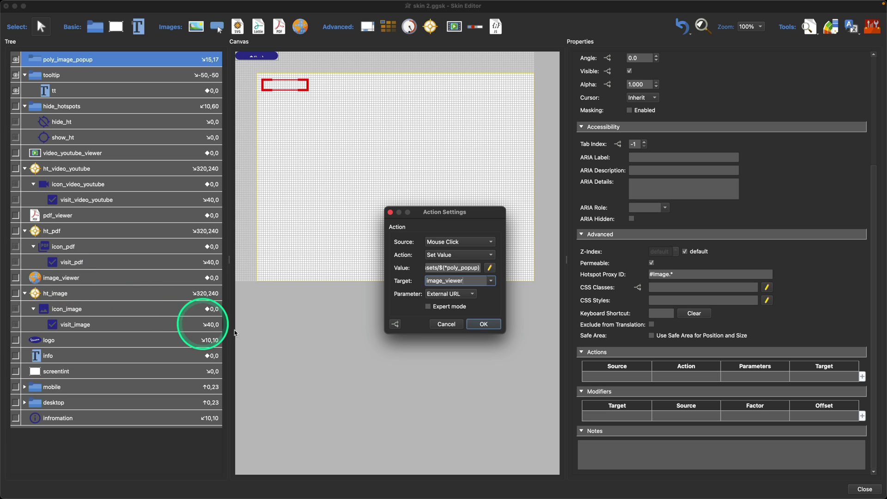
{"action": "left_click", "coordinate": [483, 323]}
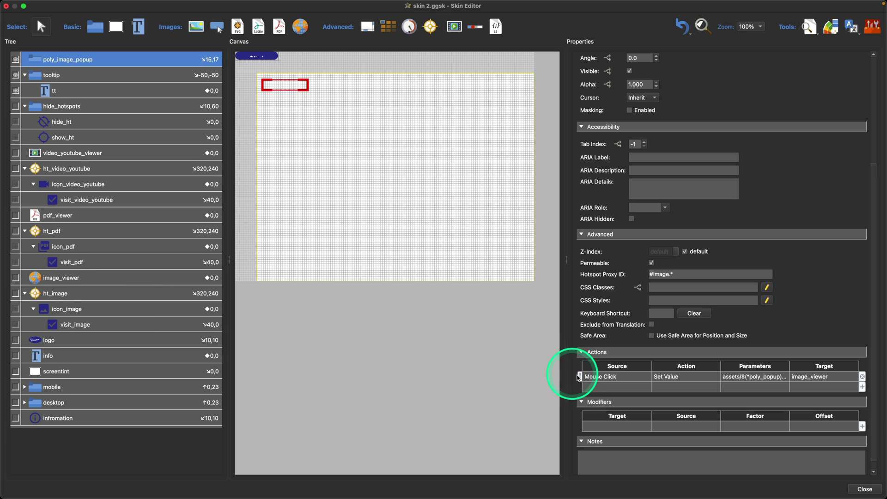
- Add a second Mouse Click action to poly_image_popup that uses Set Variable Value to set vis_image to true
{"action": "double_click", "coordinate": [594, 387]}
{"action": "left_click", "coordinate": [448, 242]}
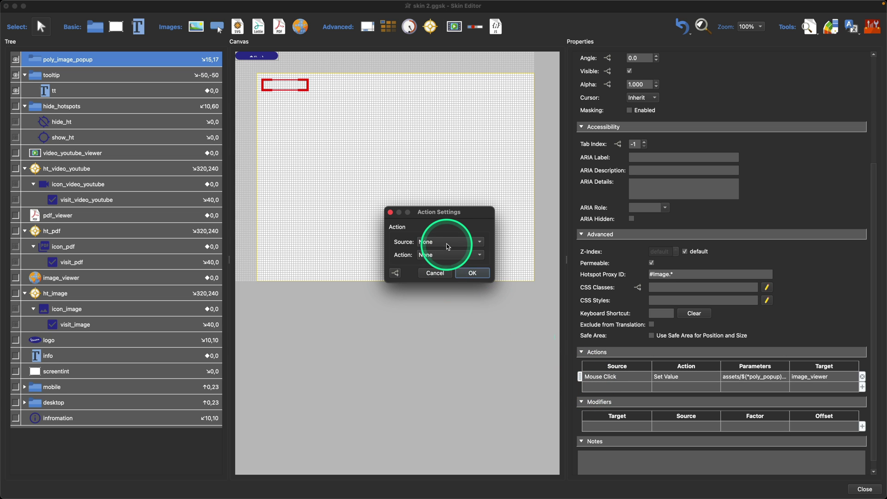
{"action": "left_click", "coordinate": [447, 252]}
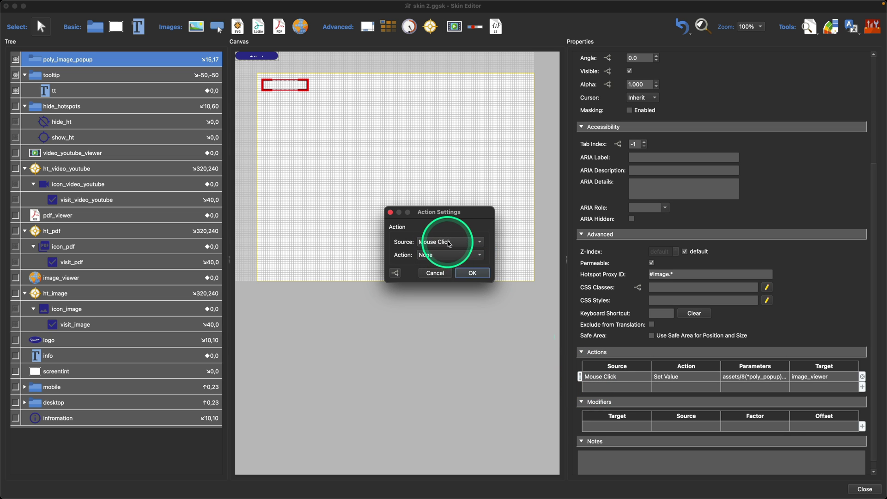
{"action": "left_click", "coordinate": [449, 243]}
{"action": "left_click", "coordinate": [450, 243]}
{"action": "left_click", "coordinate": [447, 242]}
{"action": "left_click", "coordinate": [448, 242]}
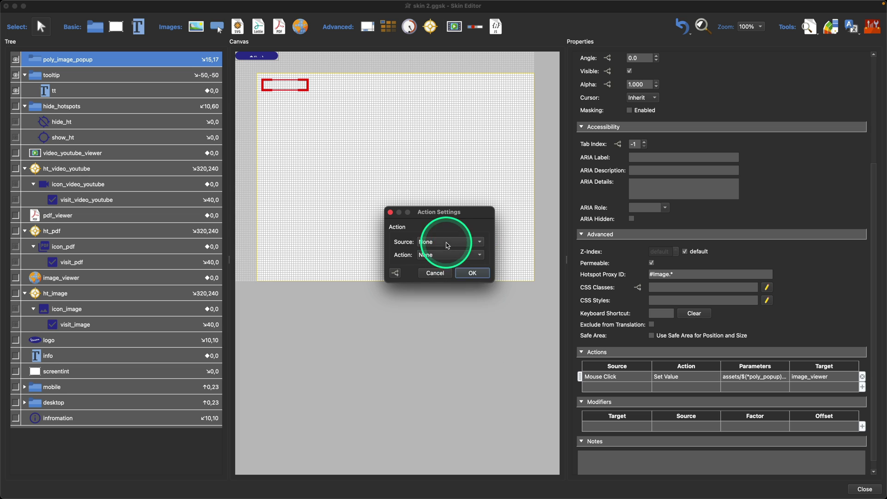
{"action": "left_click", "coordinate": [447, 252]}
{"action": "left_click", "coordinate": [450, 255]}
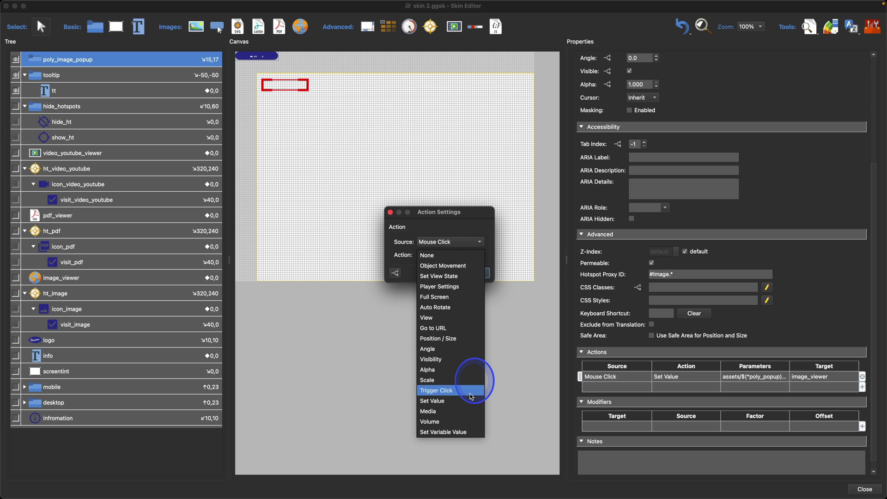
{"action": "left_click", "coordinate": [475, 432]}
{"action": "left_click", "coordinate": [465, 268]}
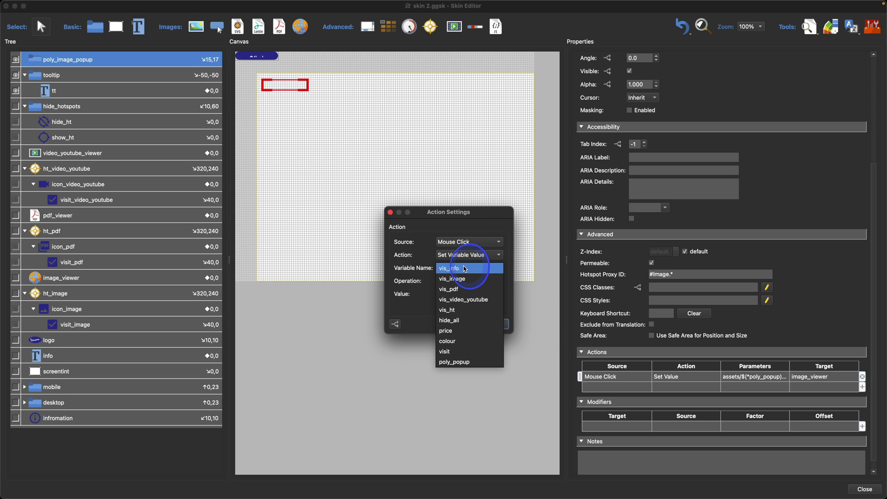
{"action": "left_click", "coordinate": [453, 279]}
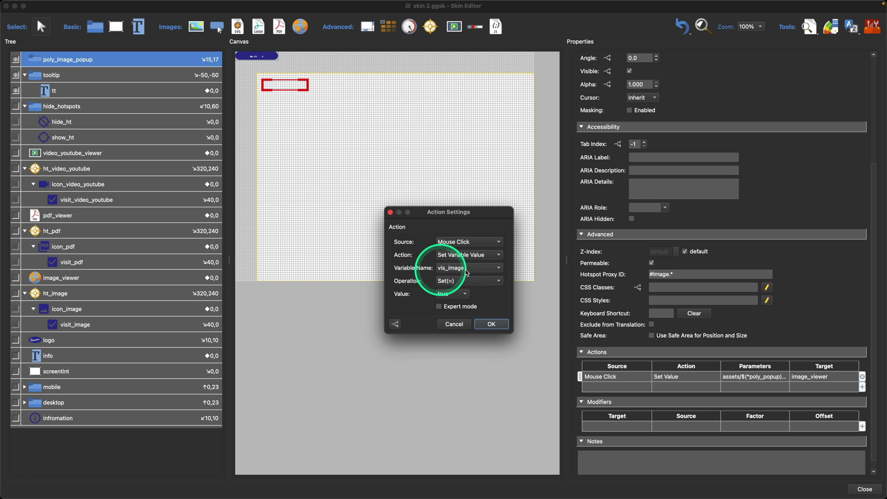
{"action": "left_click", "coordinate": [491, 324]}
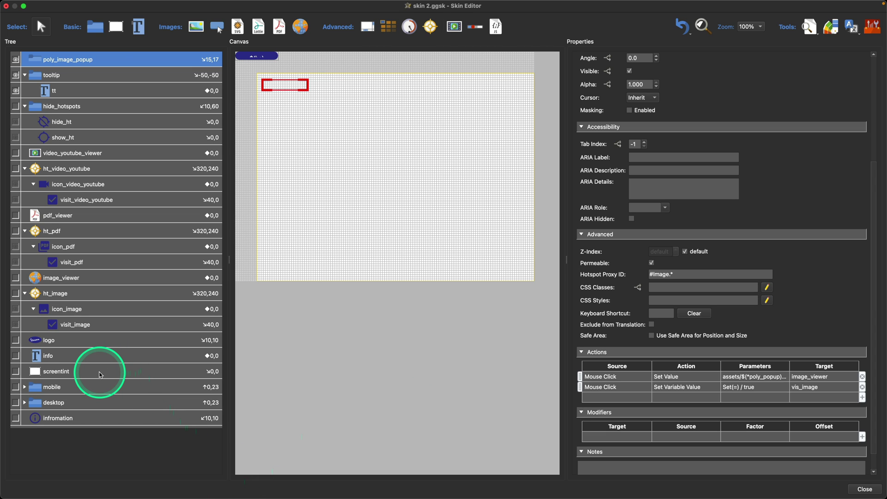
- Examine the mouse-click actions of the screentint rectangle
{"action": "left_click", "coordinate": [99, 372]}
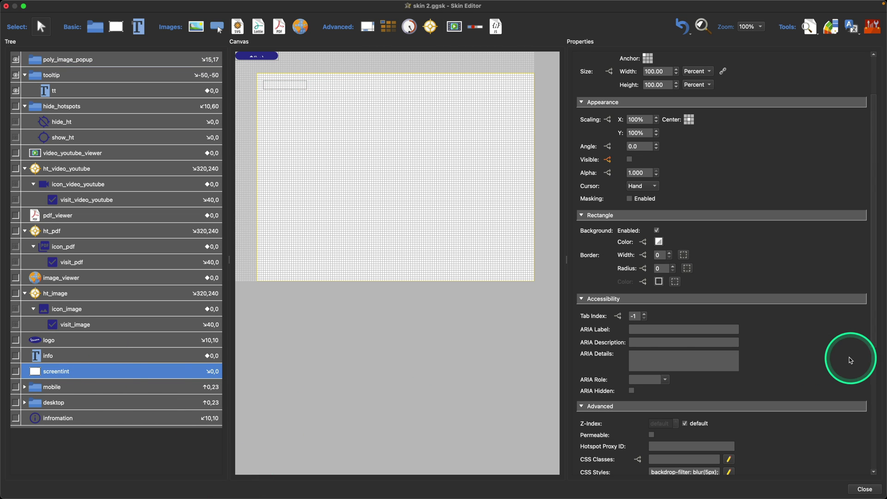
{"action": "scroll", "coordinate": [849, 360], "scroll_direction": "down", "scroll_amount": 5}
{"action": "left_click", "coordinate": [618, 368]}
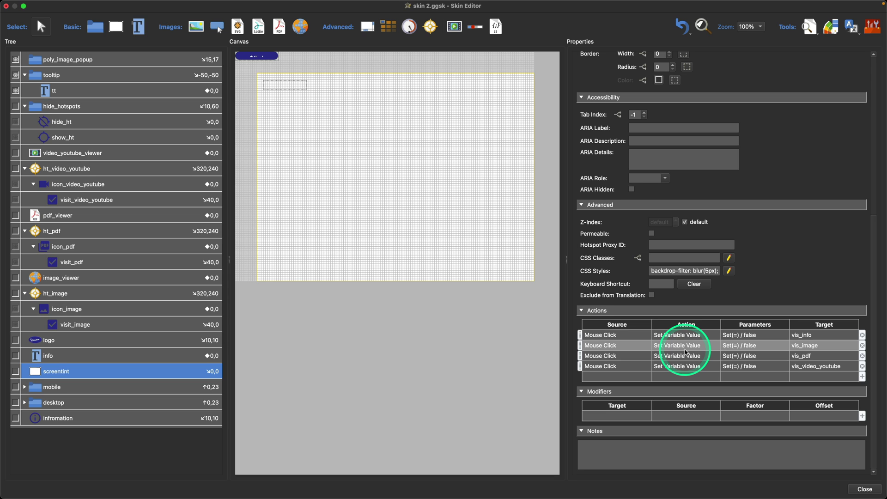
- Review the properties and mouse-click actions of poly_image_popup, and close the skin editor with the changes saved
{"action": "left_click", "coordinate": [74, 61]}
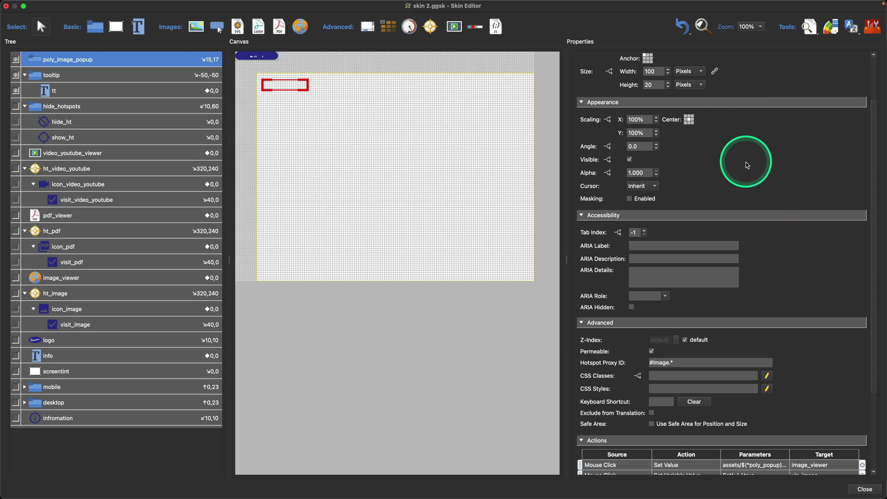
{"action": "scroll", "coordinate": [755, 178], "scroll_direction": "up", "scroll_amount": 3}
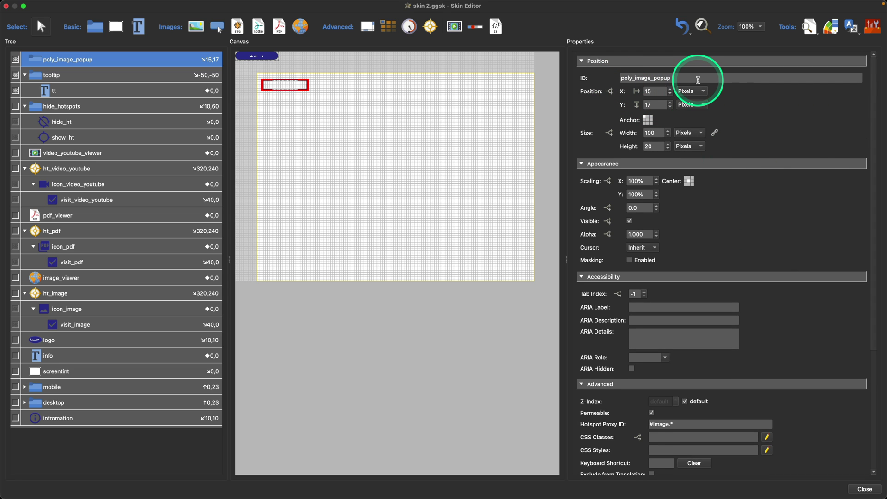
{"action": "scroll", "coordinate": [742, 168], "scroll_direction": "down", "scroll_amount": 5}
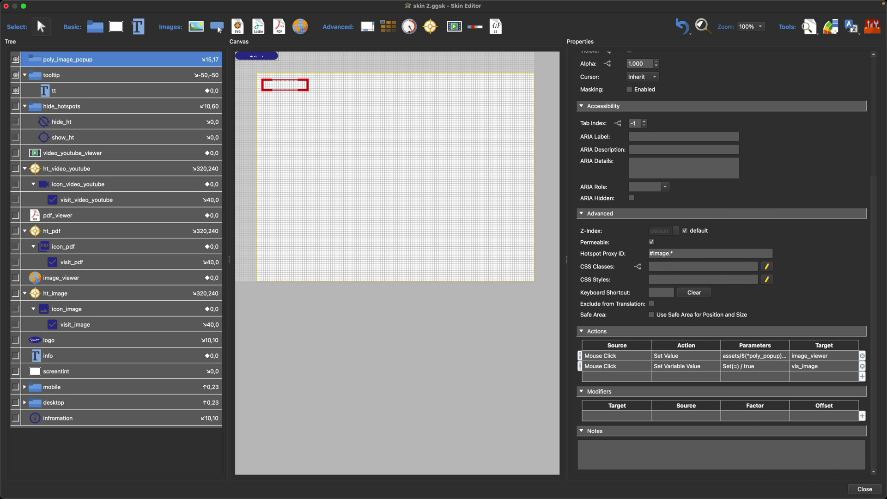
{"action": "left_click", "coordinate": [865, 489]}
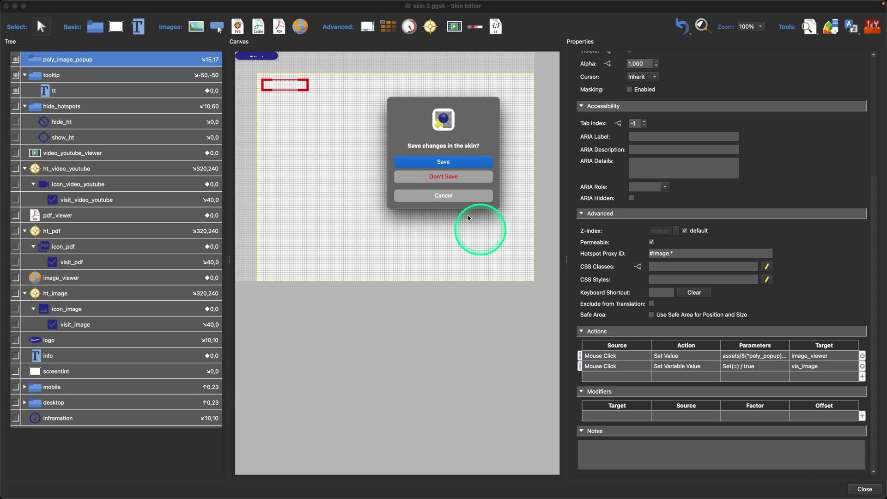
{"action": "left_click", "coordinate": [493, 165]}
- Generate the web output and test the Wheels polygon hotspot on the front wheel by opening and closing its image popup
{"action": "left_click", "coordinate": [672, 179]}
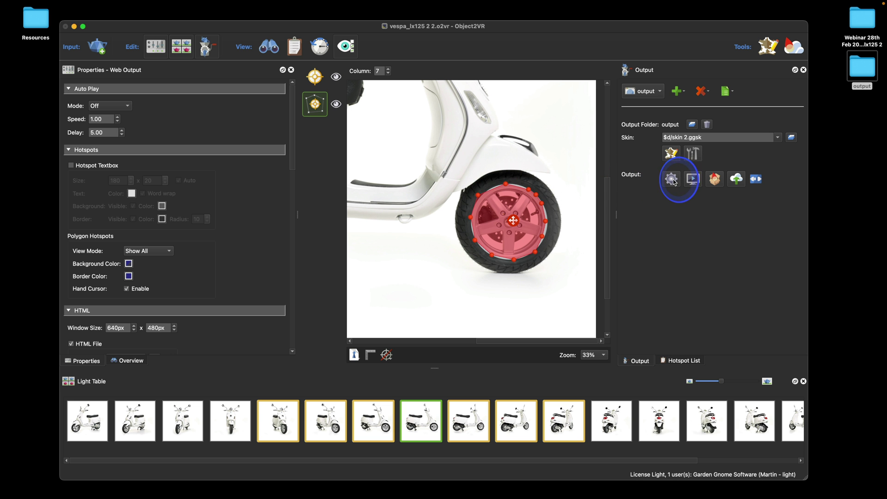
{"action": "left_click", "coordinate": [481, 180]}
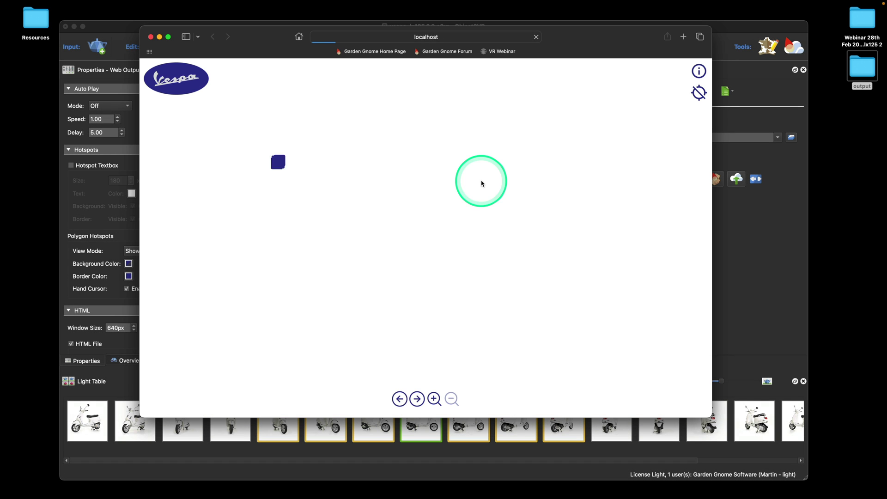
{"action": "left_click_drag", "start_coordinate": [406, 230], "coordinate": [469, 222]}
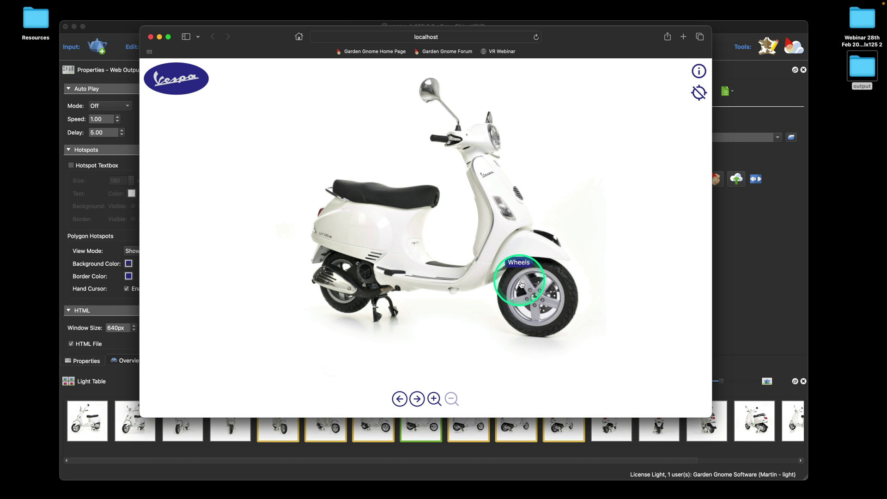
{"action": "mouse_move", "coordinate": [533, 279]}
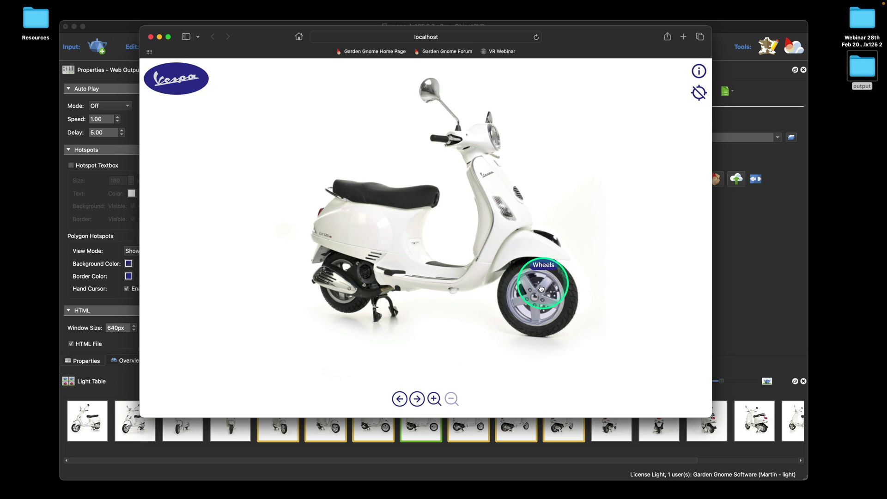
{"action": "left_click", "coordinate": [540, 290]}
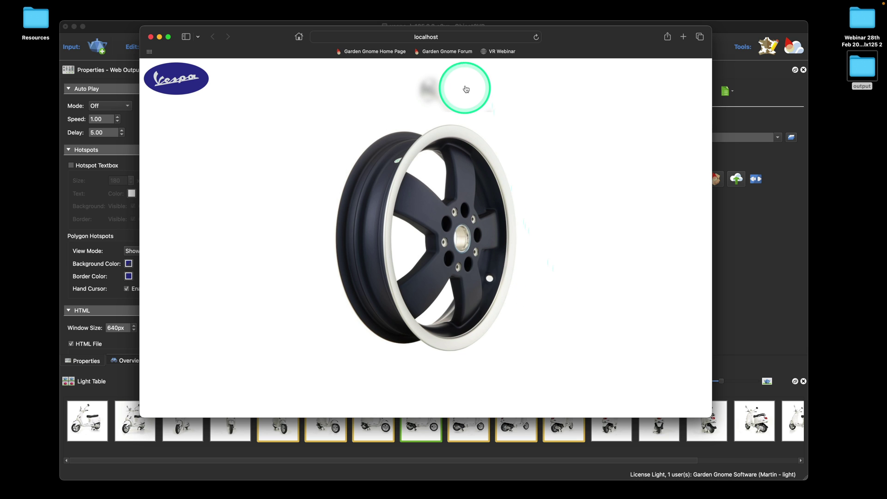
{"action": "left_click", "coordinate": [466, 84]}
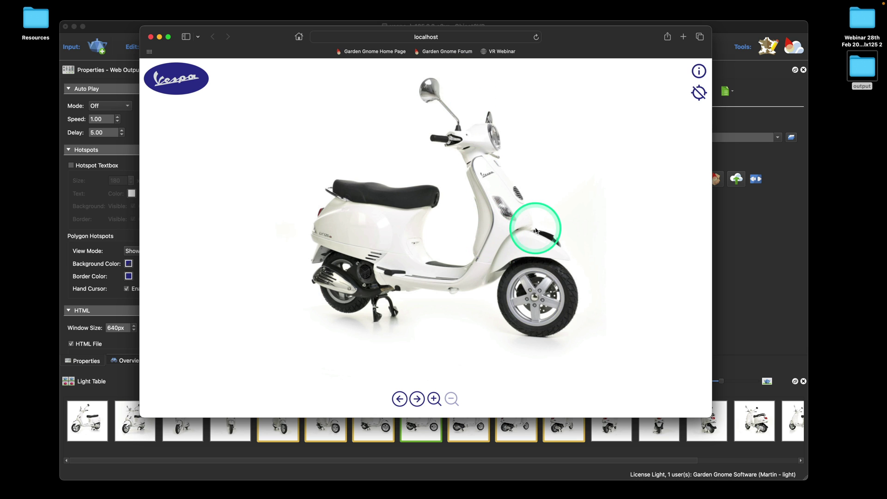
- Test the Wheels popup once more and rotate the scooter to inspect the image point hotspots from behind
{"action": "left_click_drag", "start_coordinate": [531, 214], "coordinate": [509, 228]}
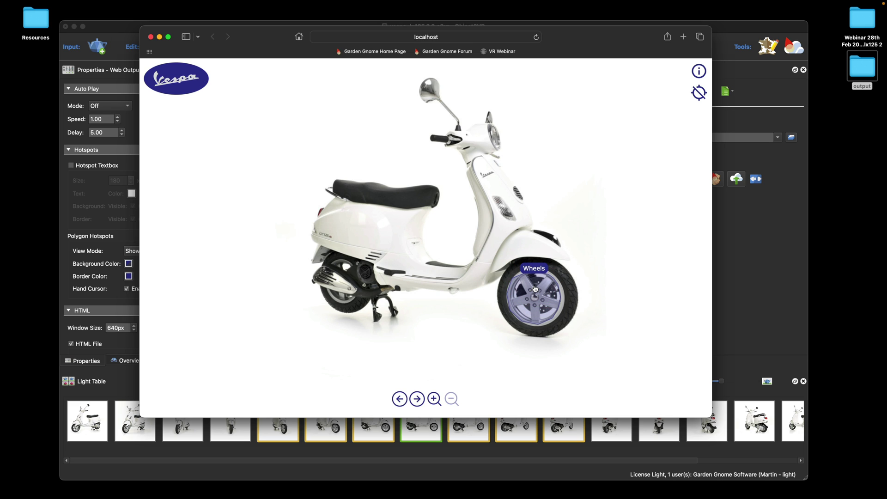
{"action": "left_click", "coordinate": [535, 289]}
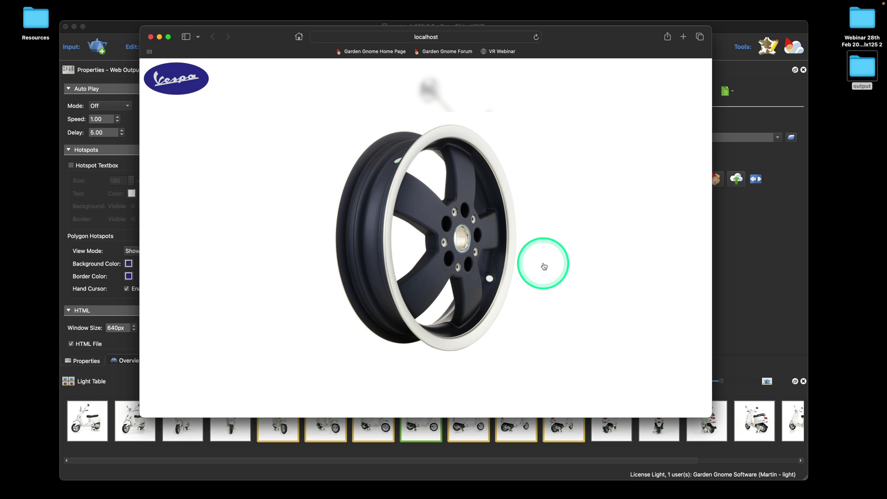
{"action": "left_click", "coordinate": [507, 240]}
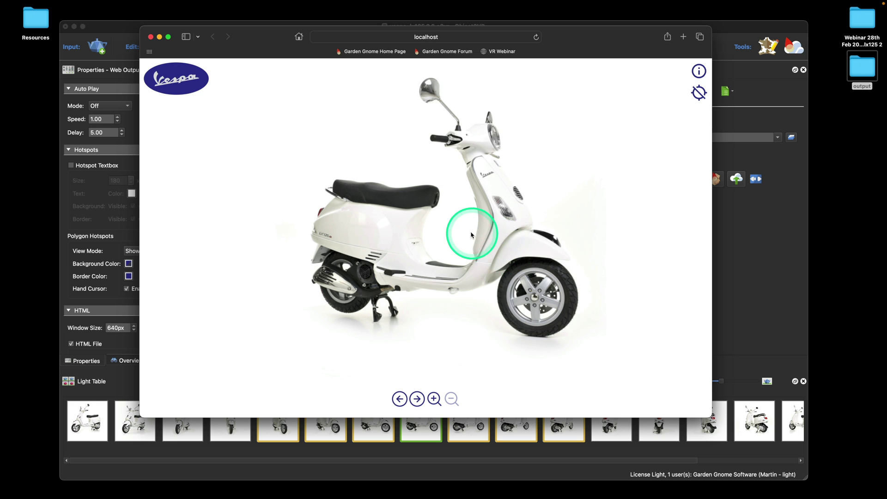
{"action": "left_click_drag", "start_coordinate": [492, 232], "coordinate": [479, 203]}
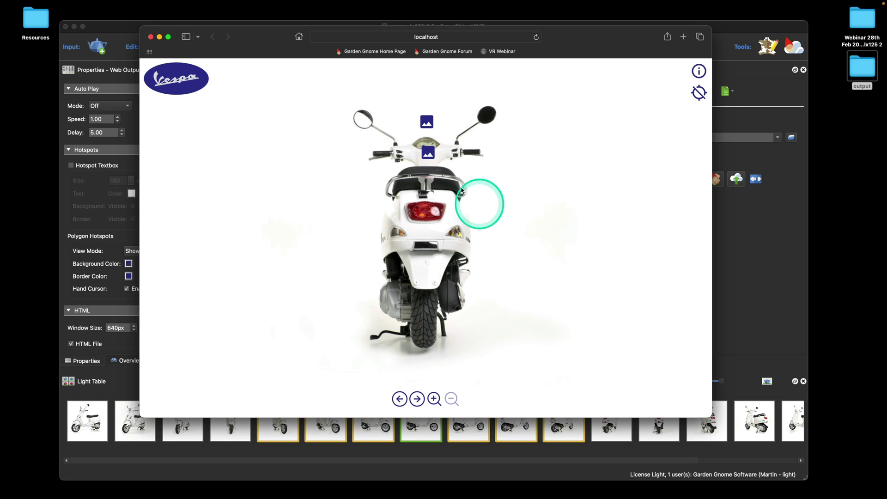
{"action": "left_click_drag", "start_coordinate": [426, 155], "coordinate": [448, 215]}
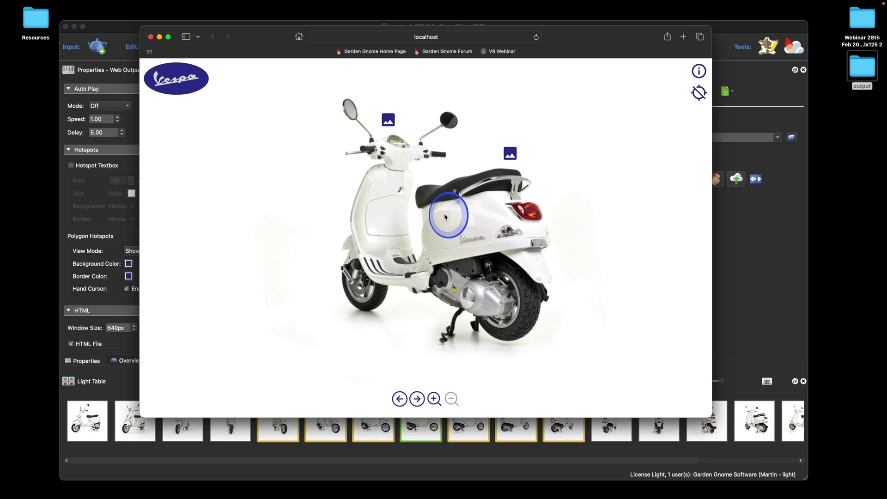
- Test hiding and showing the hotspots in the output, and close the preview window
{"action": "left_click", "coordinate": [699, 95]}
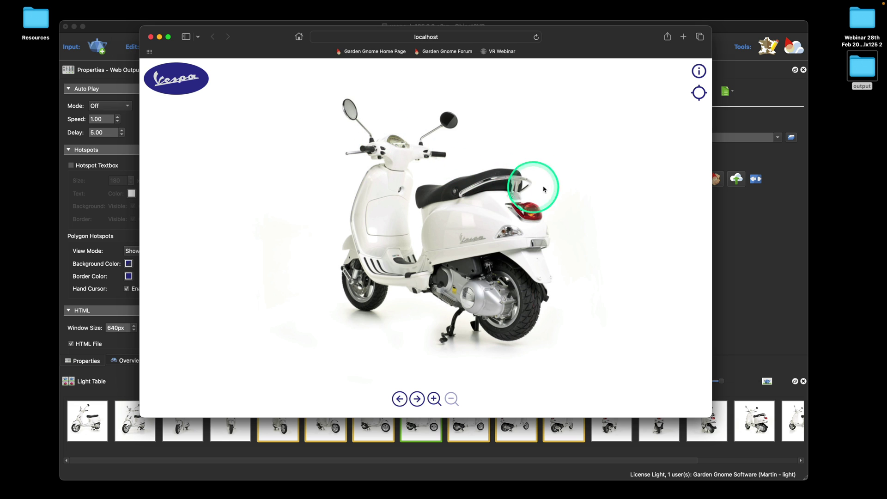
{"action": "left_click", "coordinate": [700, 97]}
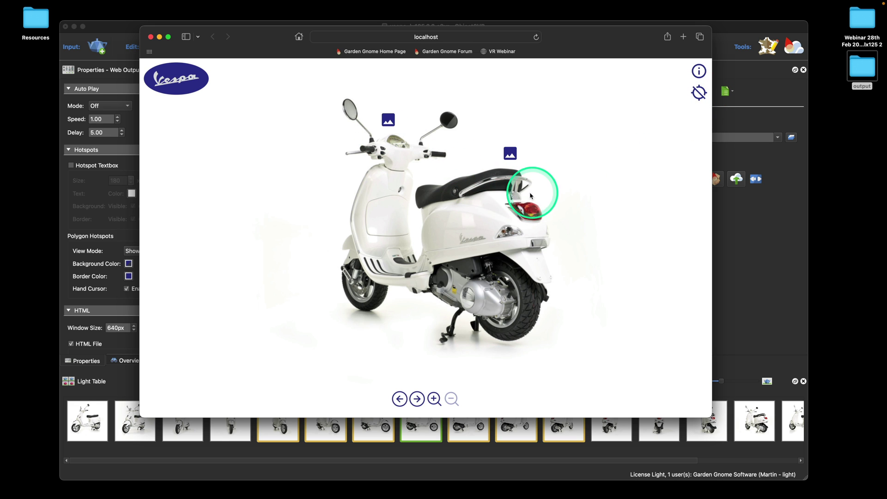
{"action": "mouse_move", "coordinate": [531, 203]}
{"action": "left_mouse_down"}
{"action": "mouse_move", "coordinate": [520, 207]}
{"action": "mouse_move", "coordinate": [531, 204]}
{"action": "left_mouse_up"}
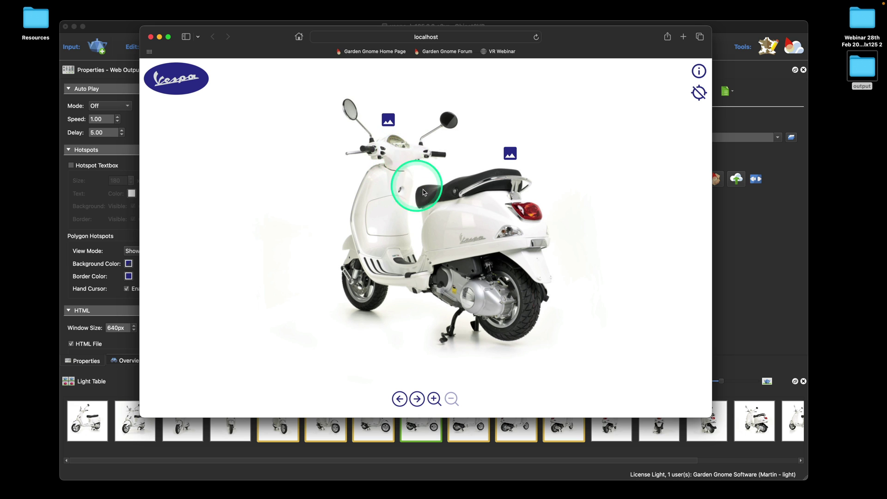
{"action": "mouse_move", "coordinate": [468, 213]}
{"action": "left_mouse_down"}
{"action": "mouse_move", "coordinate": [477, 212]}
{"action": "mouse_move", "coordinate": [447, 219]}
{"action": "mouse_move", "coordinate": [444, 208]}
{"action": "mouse_move", "coordinate": [476, 206]}
{"action": "mouse_move", "coordinate": [463, 209]}
{"action": "left_mouse_up"}
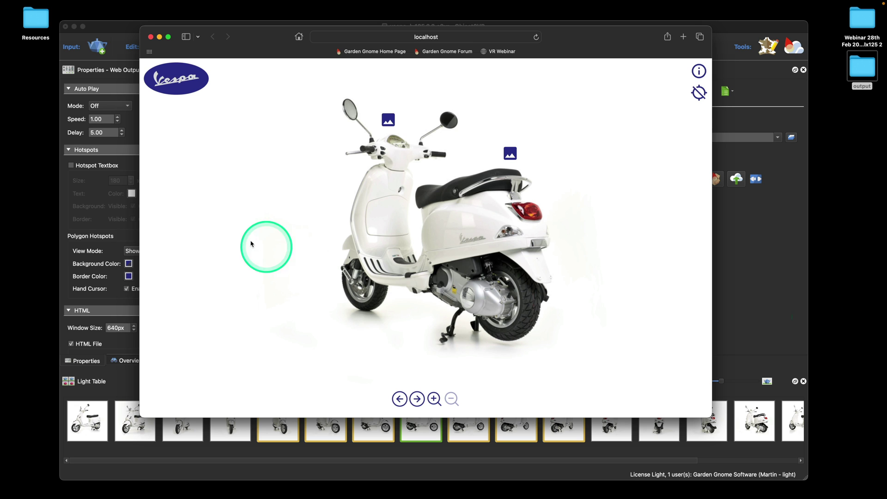
{"action": "left_click", "coordinate": [151, 36]}
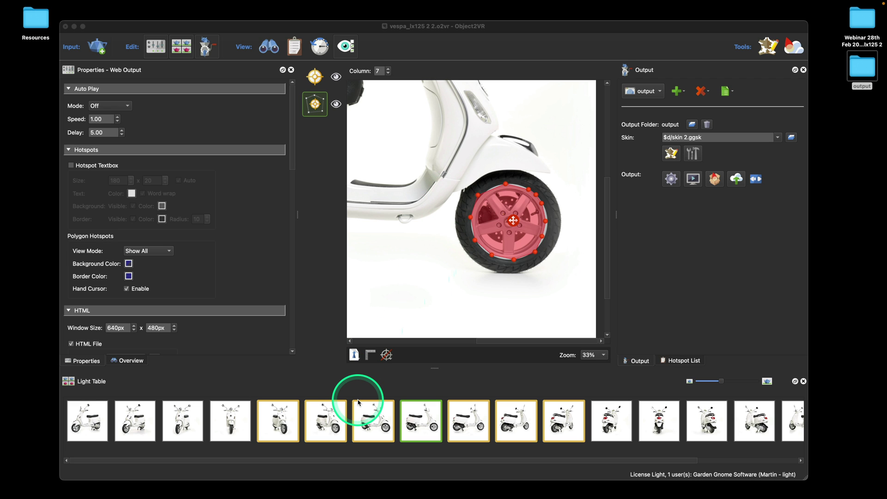
- Remove the Speedometer point hotspot from column 10 only
{"action": "left_click", "coordinate": [578, 431]}
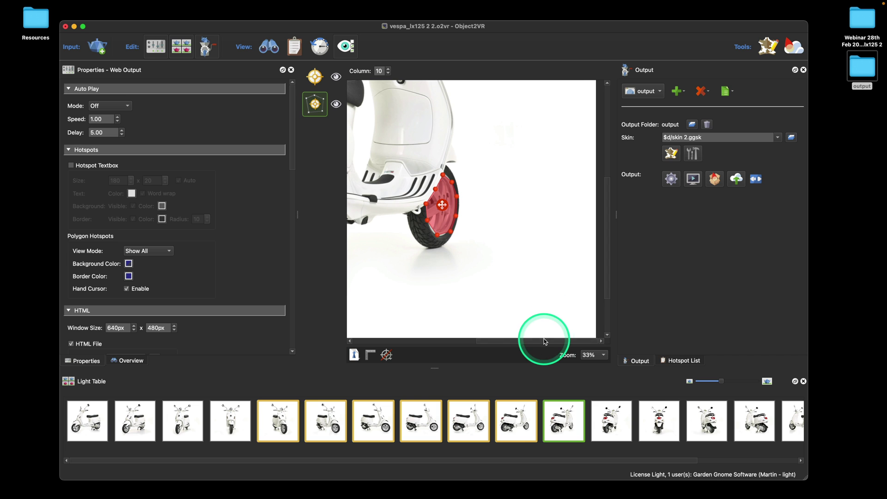
{"action": "left_click_drag", "start_coordinate": [544, 340], "coordinate": [490, 340]}
{"action": "left_click_drag", "start_coordinate": [608, 275], "coordinate": [624, 186]}
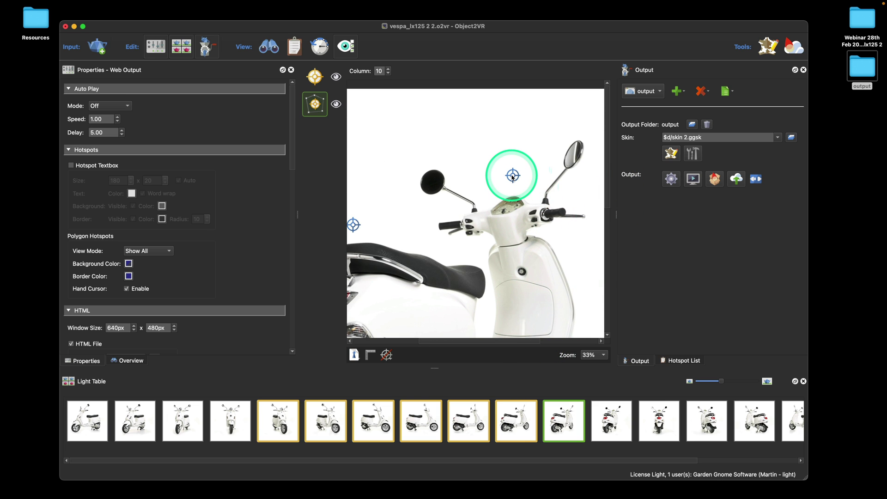
{"action": "left_click", "coordinate": [685, 362]}
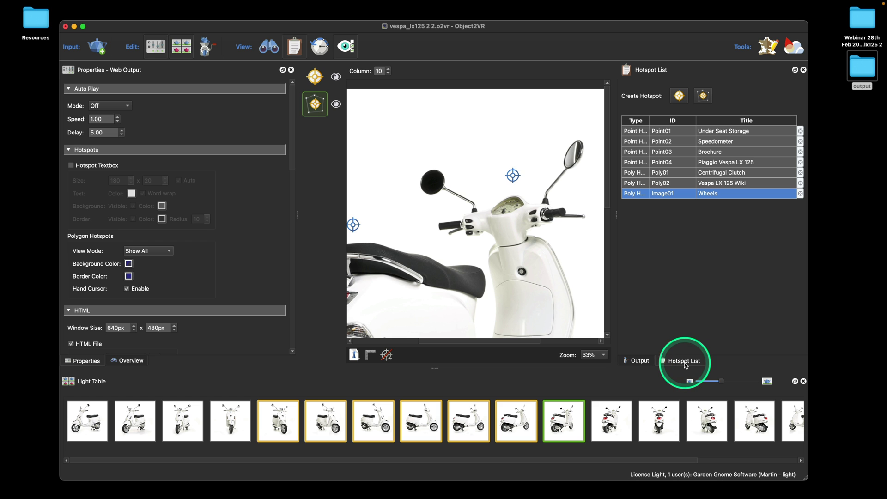
{"action": "left_click", "coordinate": [513, 179]}
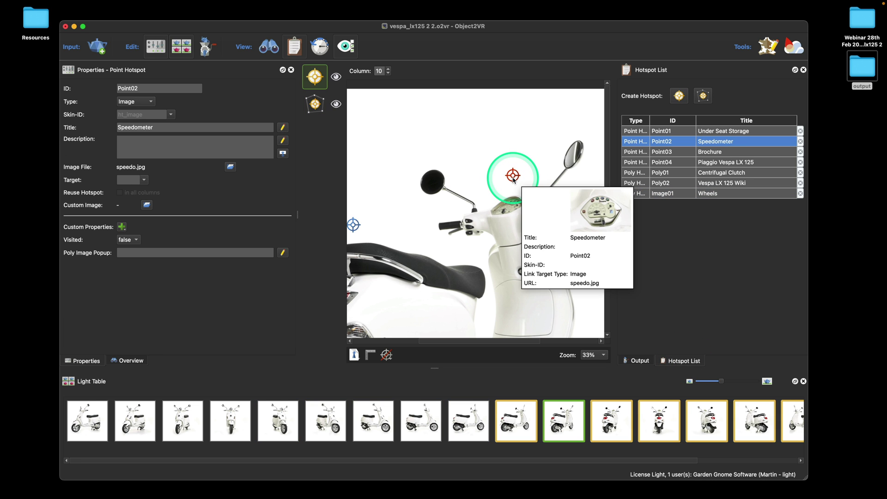
{"action": "key", "text": "BackSpace"}
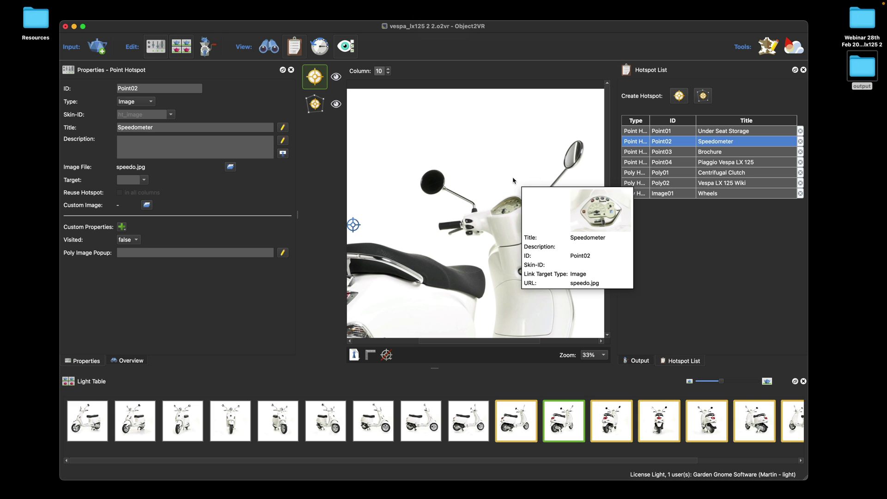
- Check the Speedometer point hotspot in the neighbouring columns and delete it completely from the project's hotspots
{"action": "left_click", "coordinate": [622, 421]}
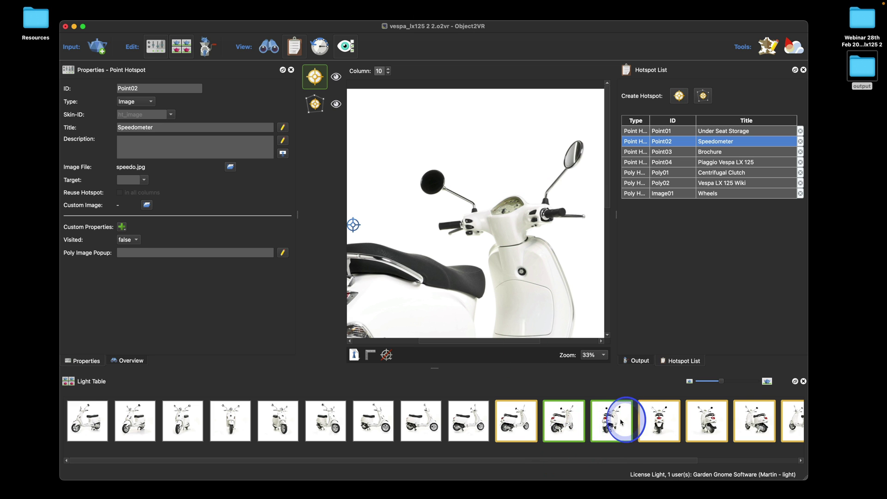
{"action": "left_click", "coordinate": [646, 422]}
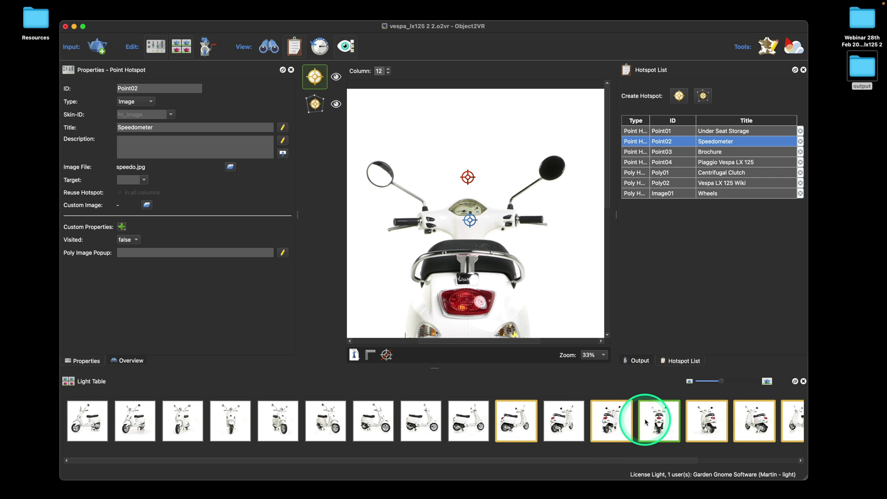
{"action": "left_click", "coordinate": [702, 422]}
{"action": "left_click", "coordinate": [597, 424]}
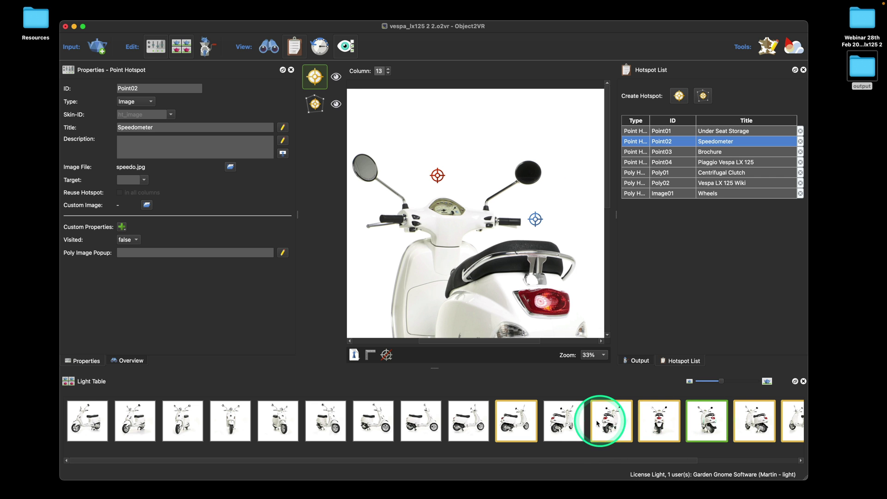
{"action": "left_click", "coordinate": [564, 420]}
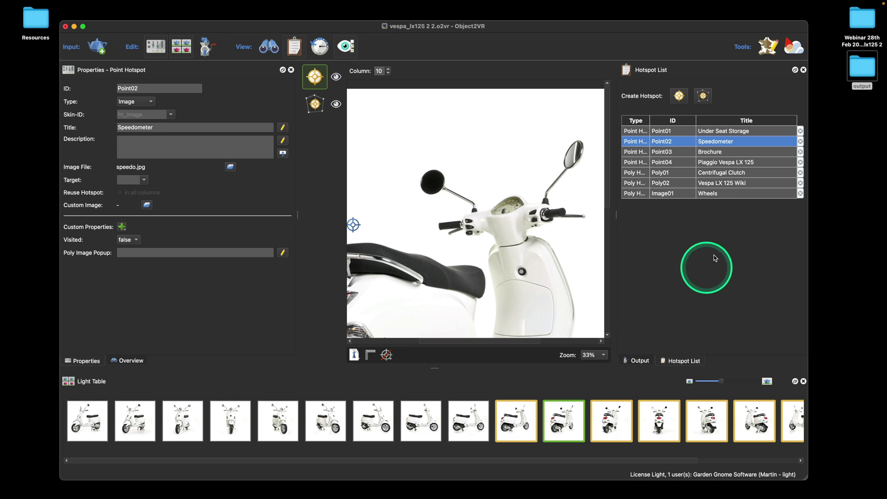
{"action": "left_click", "coordinate": [800, 142]}
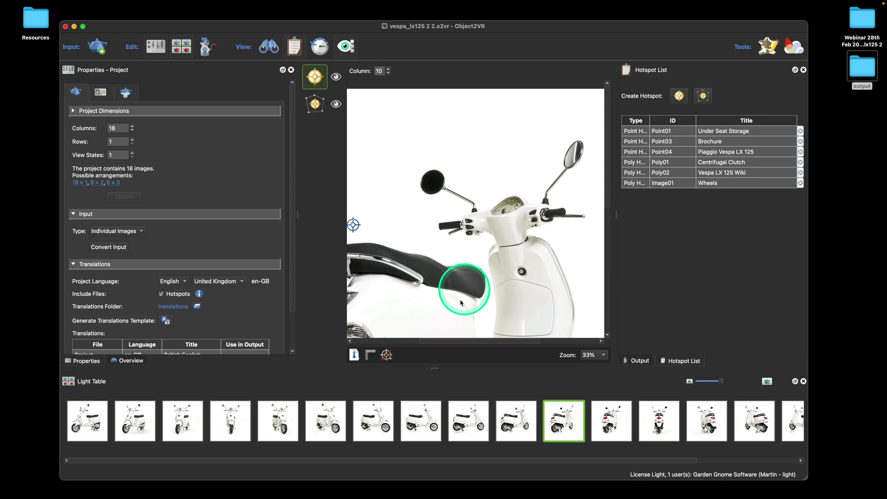
- Create a new polygon hotspot in column 10 and set its ID to Image02
{"action": "mouse_move", "coordinate": [474, 343]}
{"action": "left_mouse_down"}
{"action": "mouse_move", "coordinate": [490, 343]}
{"action": "mouse_move", "coordinate": [480, 343]}
{"action": "left_mouse_up"}
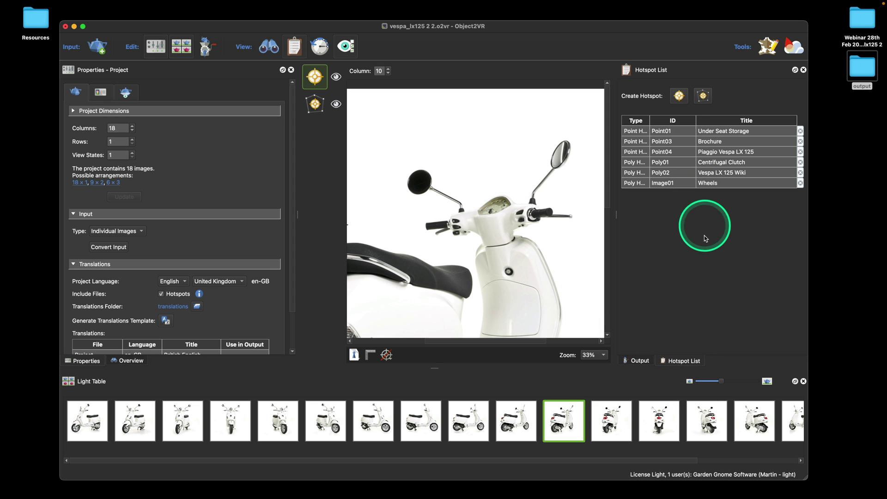
{"action": "left_click", "coordinate": [703, 96]}
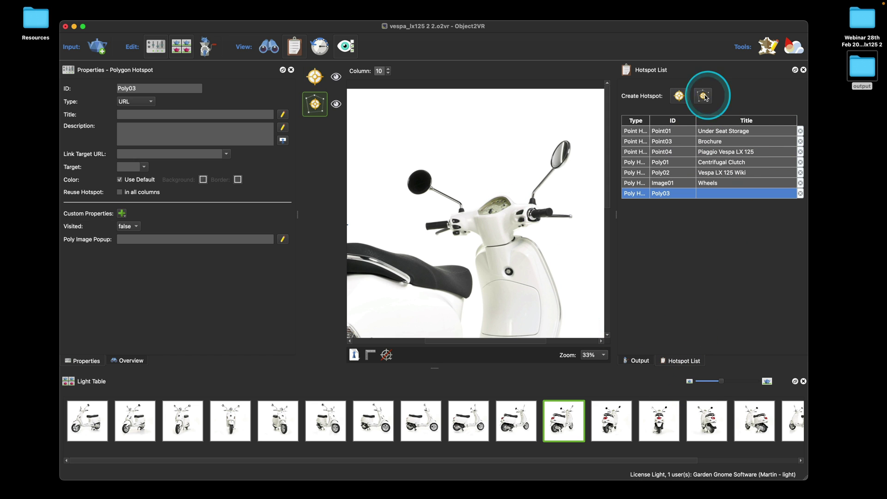
{"action": "double_click", "coordinate": [134, 88]}
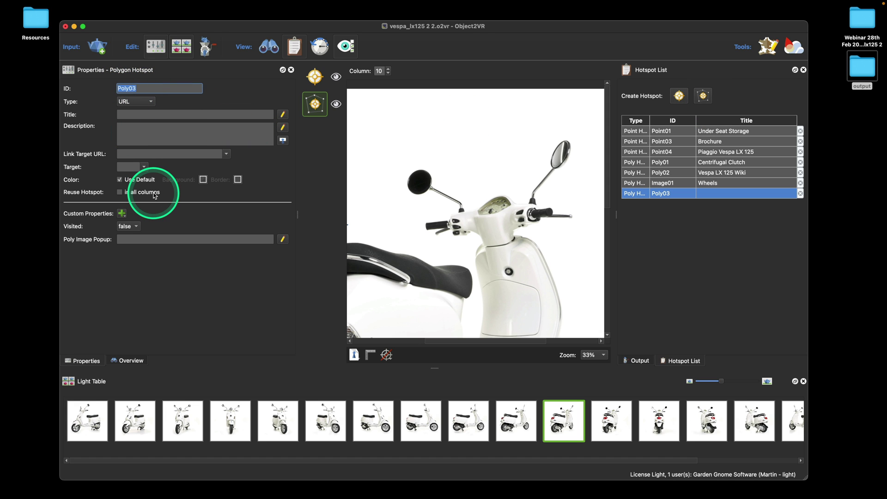
{"action": "type", "text": "Image"}
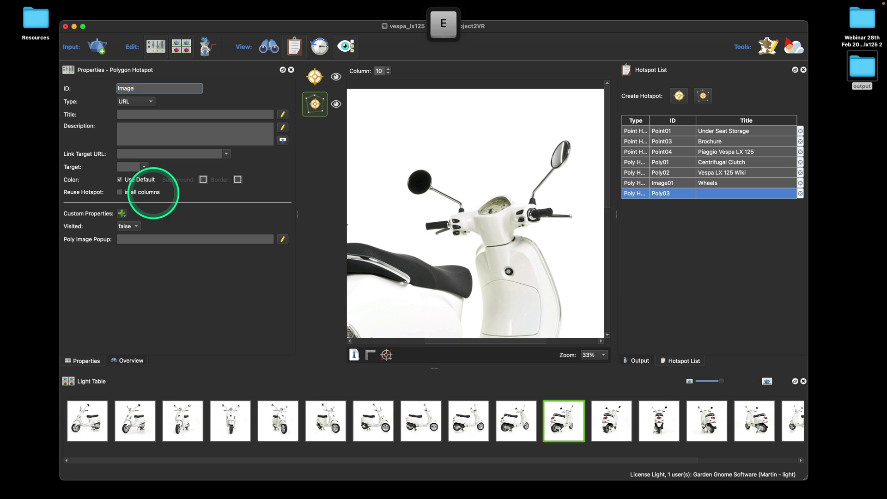
{"action": "type", "text": "02"}
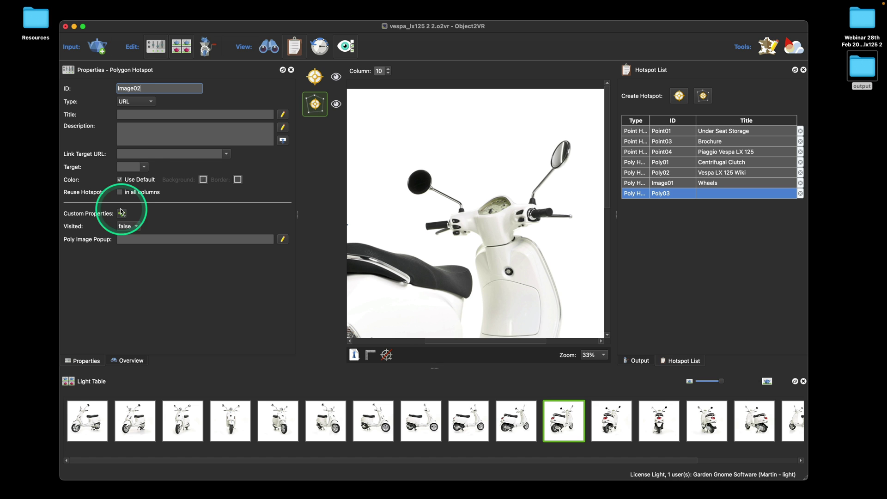
- Set the Image02 polygon hotspot's type to Skin Proxy and its Poly Image Popup property to speedo.jpg
{"action": "left_click", "coordinate": [139, 102]}
{"action": "left_click", "coordinate": [141, 112]}
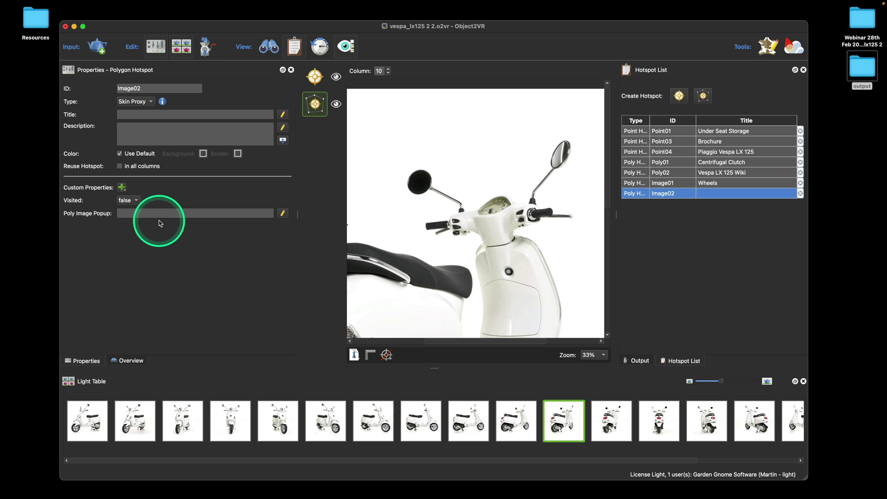
{"action": "left_click", "coordinate": [147, 214]}
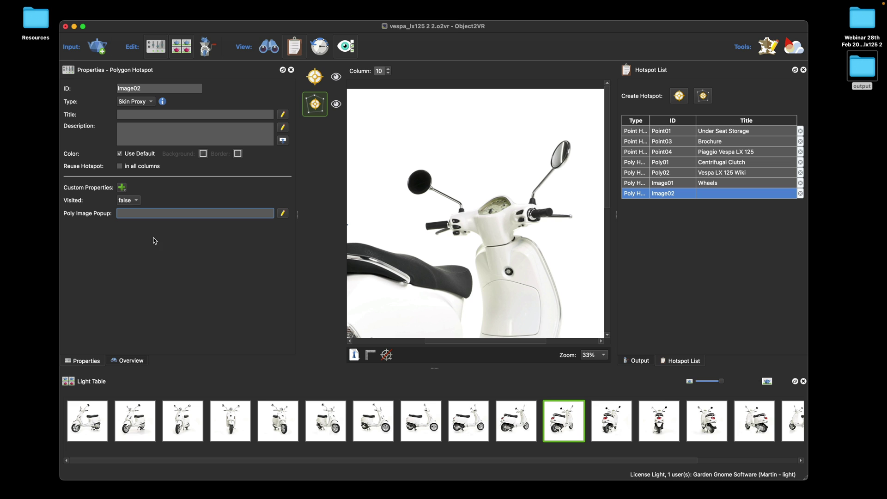
{"action": "type", "text": "speedo"}
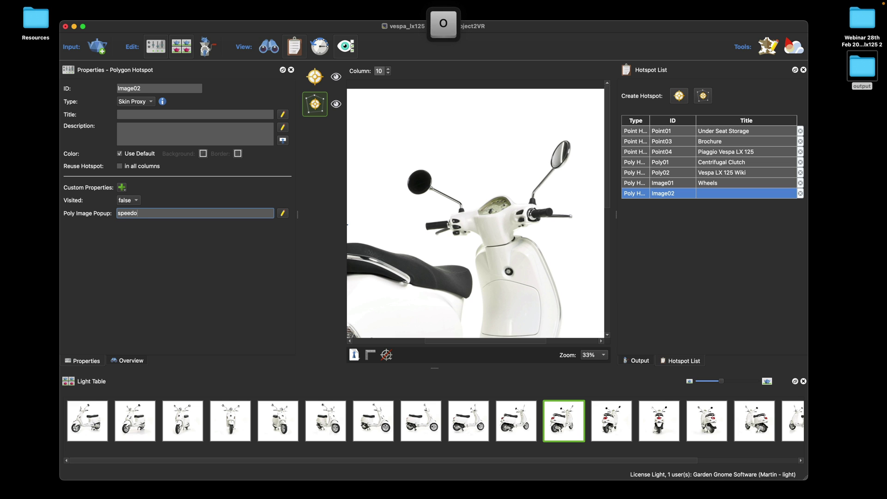
{"action": "type", "text": ".jpg"}
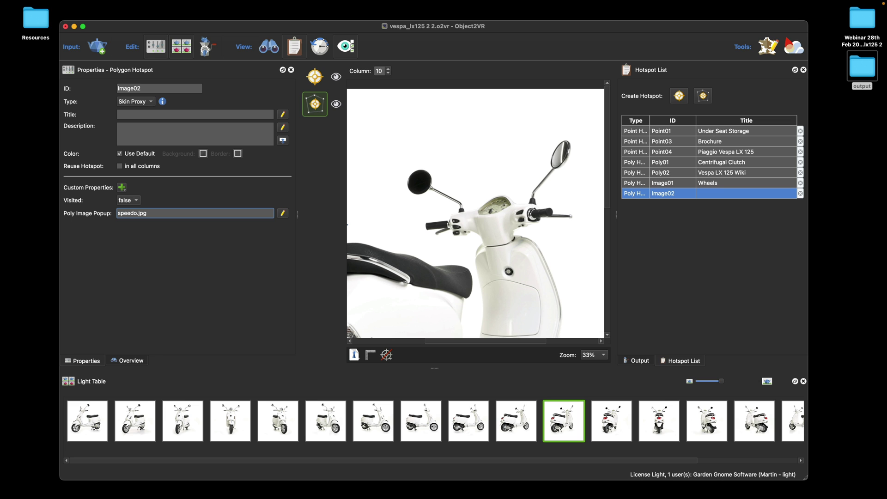
{"action": "left_click", "coordinate": [180, 254]}
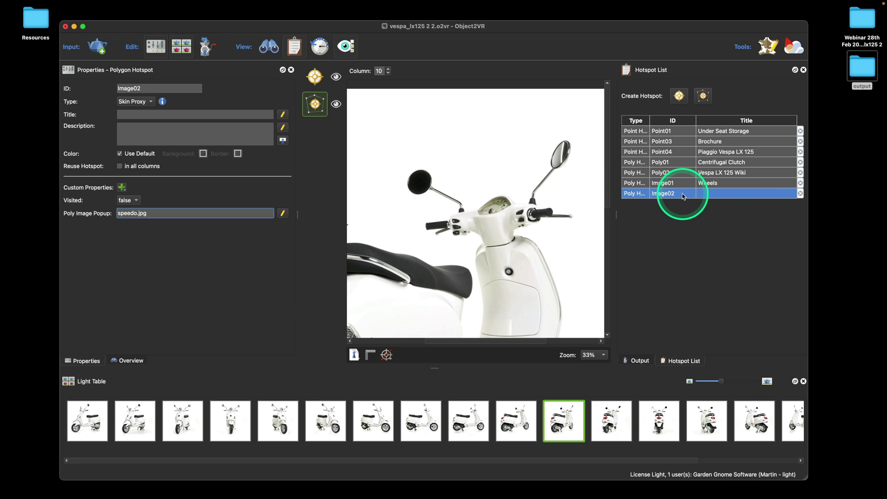
- Outline the speedometer with the Image02 polygon hotspot on the column 10 image
{"action": "left_click", "coordinate": [480, 217]}
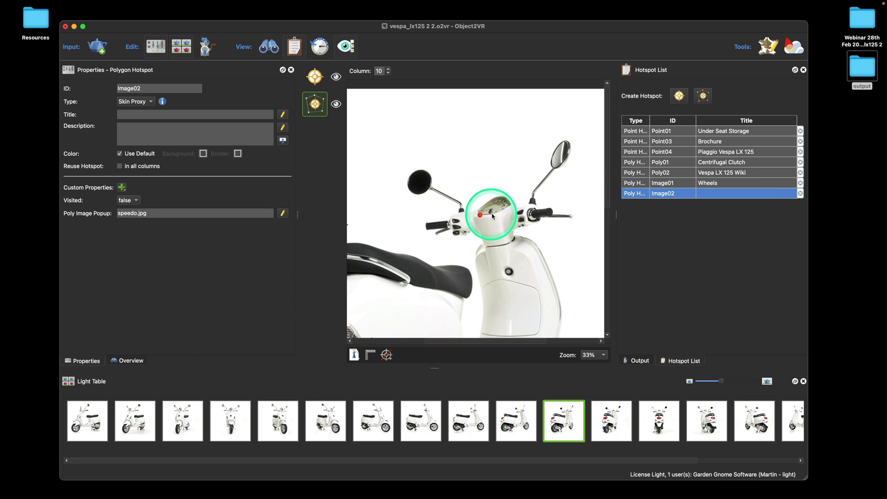
{"action": "left_click", "coordinate": [494, 214]}
{"action": "left_click", "coordinate": [510, 205]}
{"action": "left_click", "coordinate": [506, 197]}
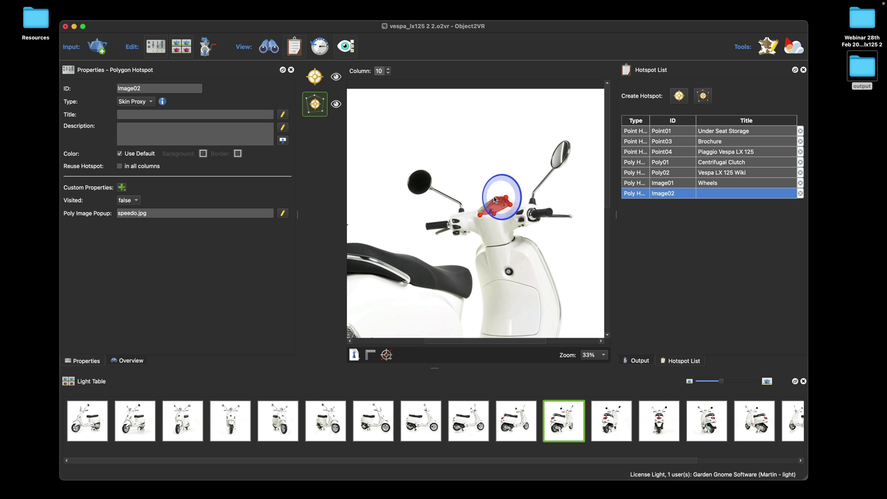
{"action": "left_click", "coordinate": [489, 198]}
{"action": "left_click", "coordinate": [480, 213]}
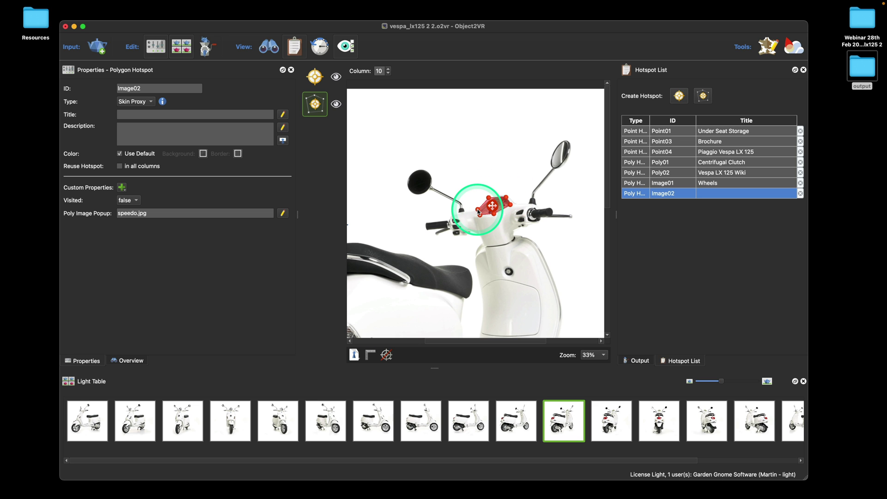
- Outline the speedometer with the Image02 polygon hotspot on the column 11 image
{"action": "key", "text": "Right"}
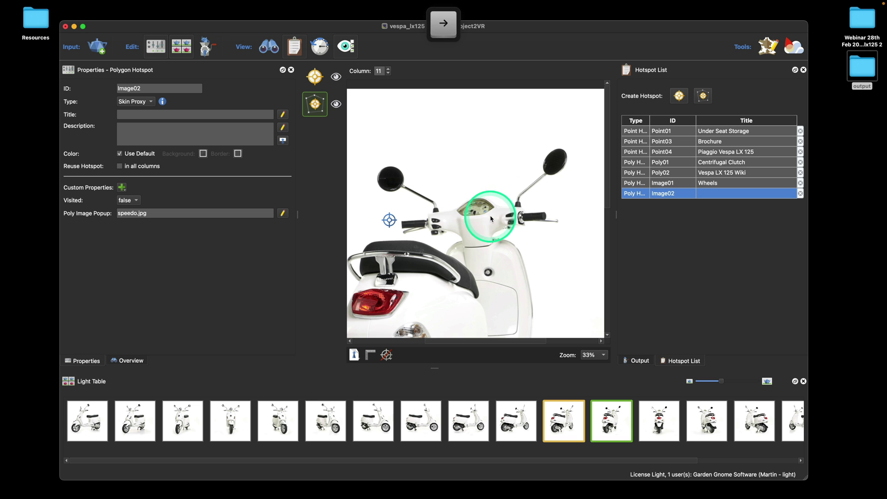
{"action": "left_click", "coordinate": [461, 215]}
{"action": "left_click", "coordinate": [480, 215]}
{"action": "left_click", "coordinate": [492, 207]}
{"action": "left_click", "coordinate": [485, 201]}
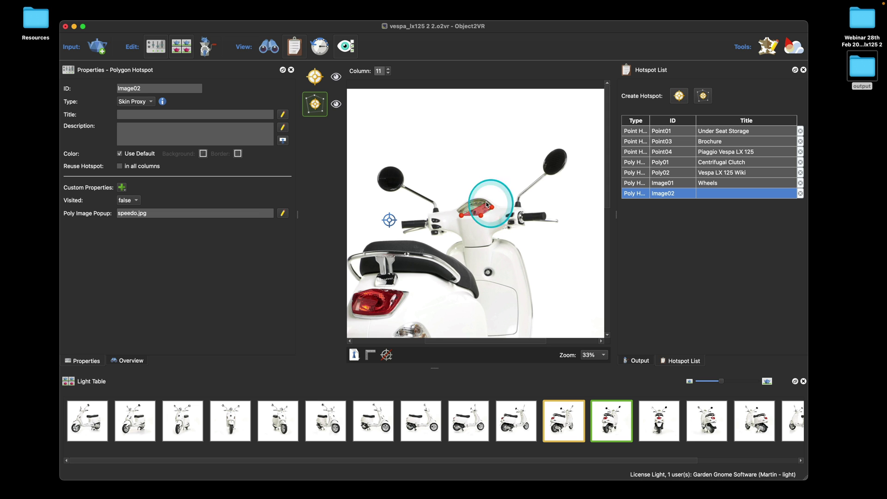
{"action": "left_click", "coordinate": [477, 202]}
{"action": "left_click", "coordinate": [460, 214]}
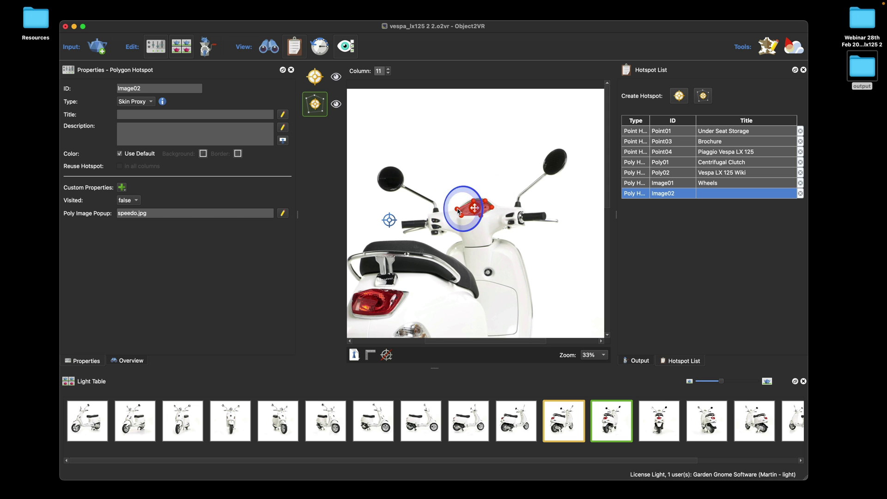
- Try to outline the speedometer with the Image02 polygon on the column 12 image, where the Under Seat Storage point hotspot overlaps it
{"action": "key", "text": "Right"}
{"action": "left_click", "coordinate": [446, 216]}
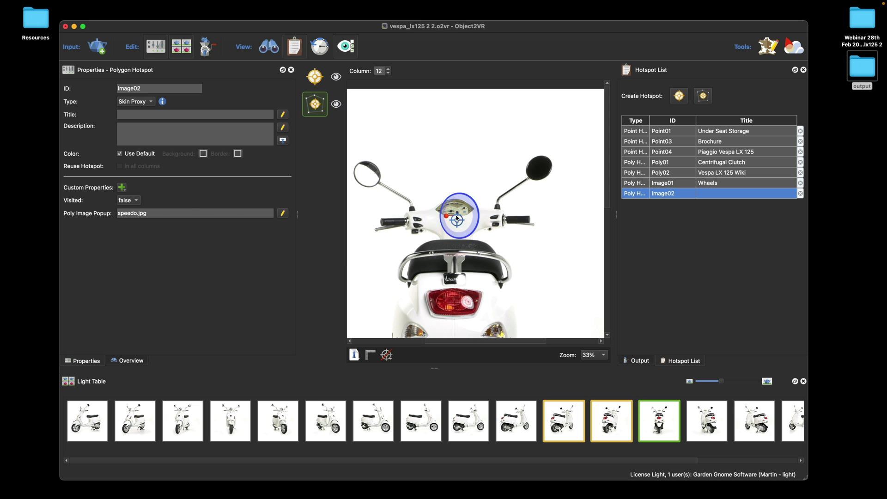
{"action": "left_click", "coordinate": [464, 218]}
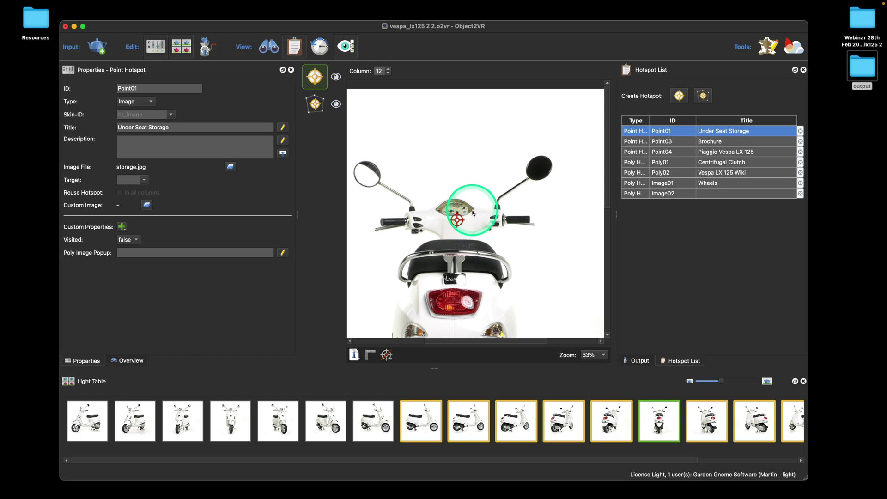
{"action": "left_click", "coordinate": [445, 216]}
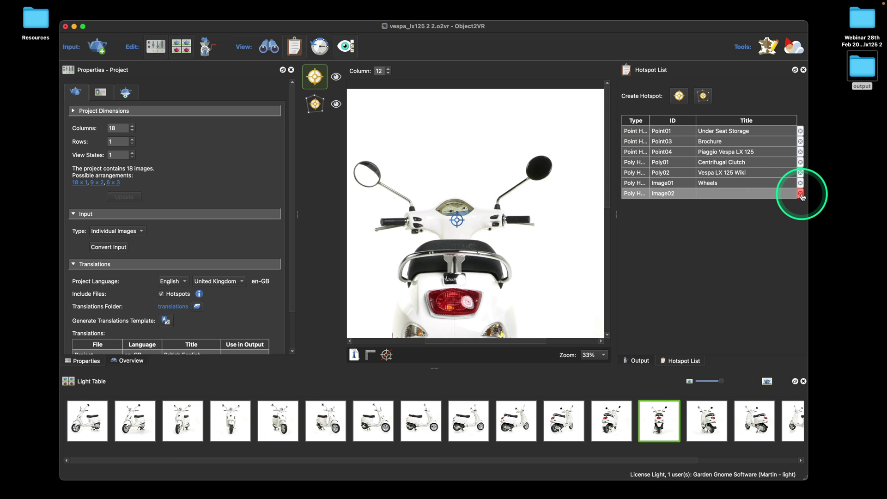
{"action": "left_click", "coordinate": [744, 194]}
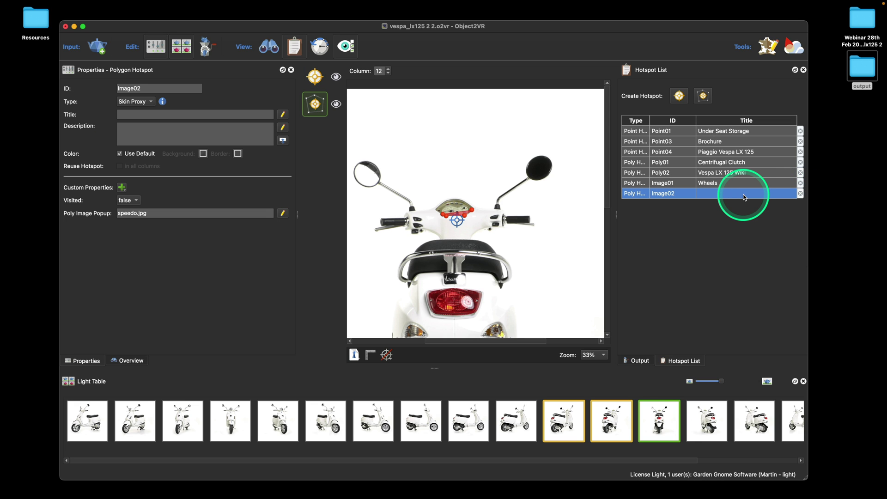
{"action": "left_click", "coordinate": [719, 183]}
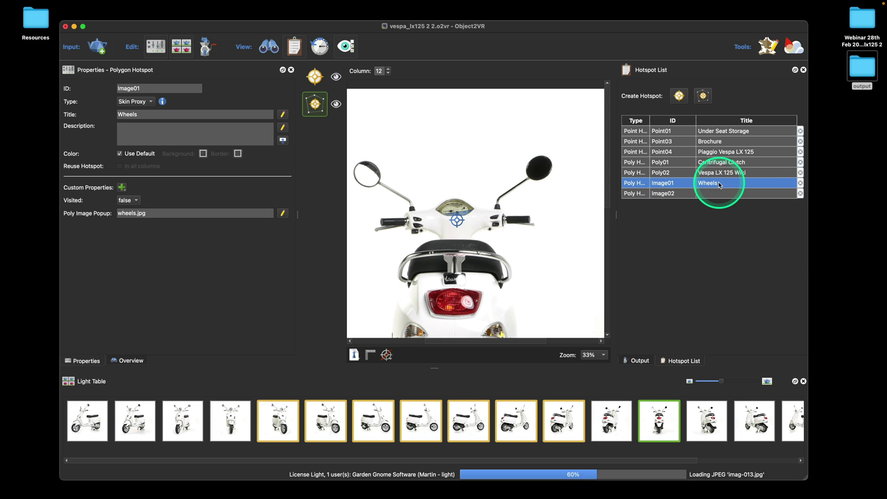
{"action": "left_click", "coordinate": [719, 193]}
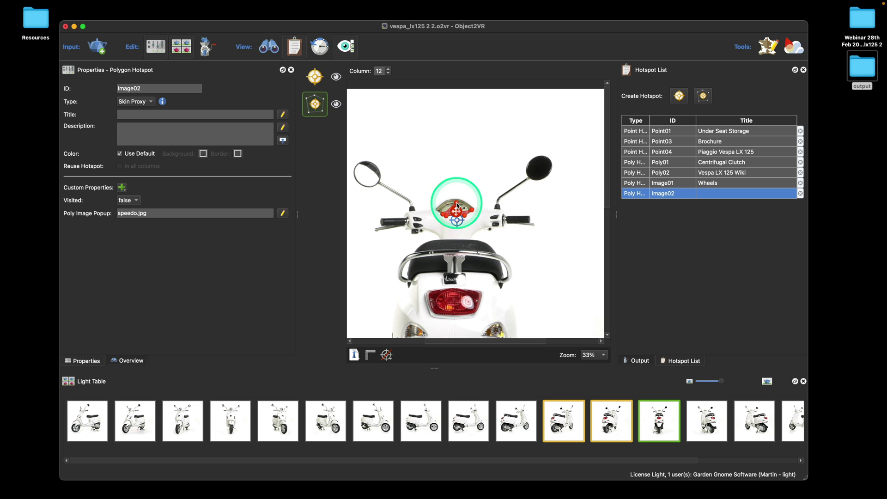
- Step back in the project history to the last Modify Hotspot entry, undoing the column 11 and 12 polygons, and hide the history
{"action": "left_click", "coordinate": [319, 48]}
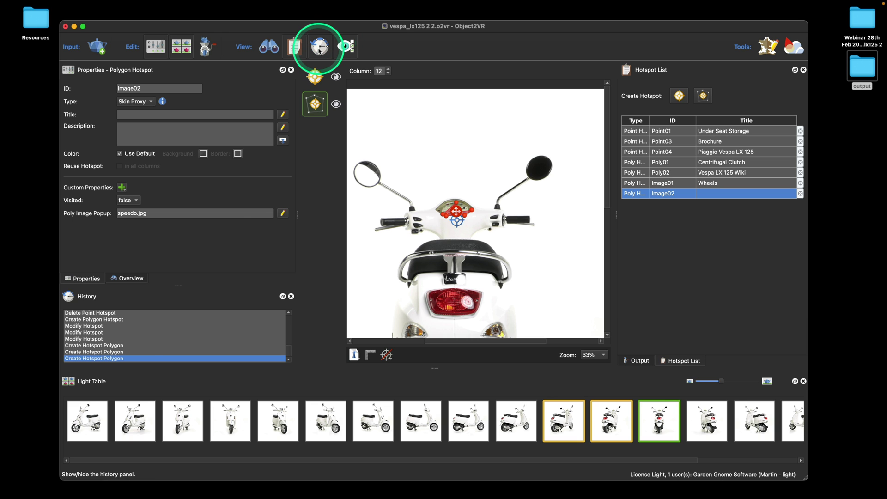
{"action": "left_click", "coordinate": [115, 346]}
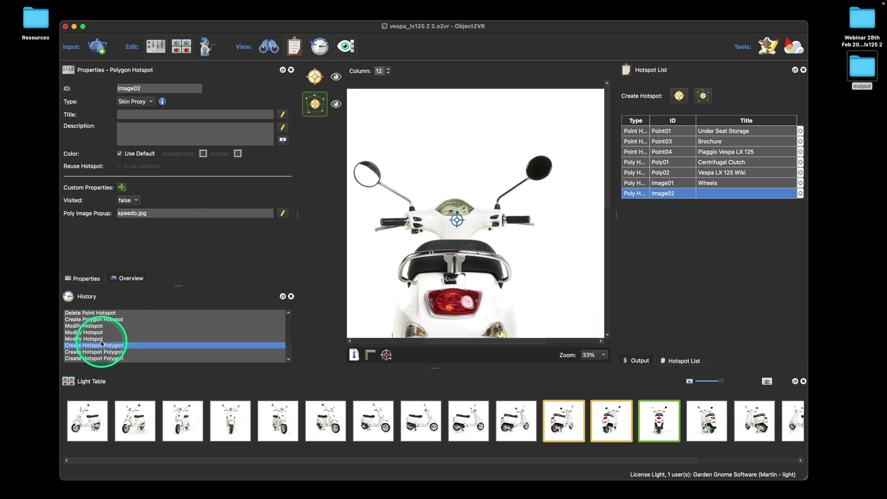
{"action": "left_click", "coordinate": [101, 341]}
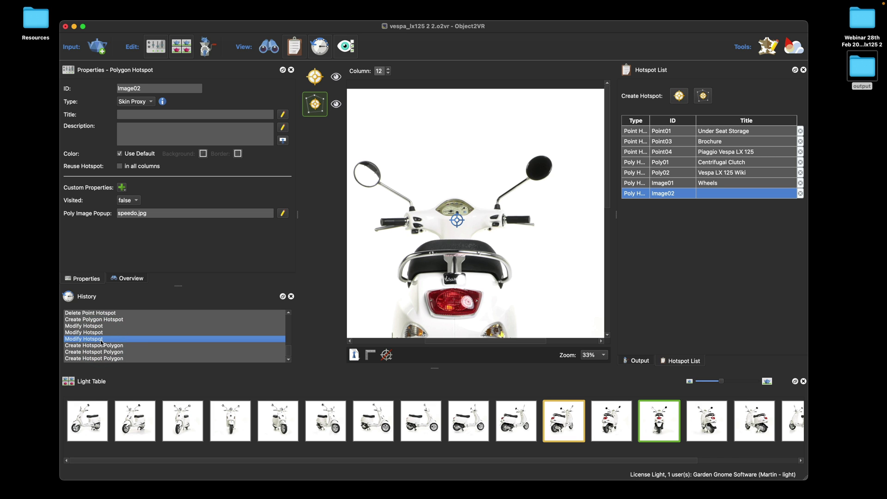
{"action": "left_click", "coordinate": [674, 195]}
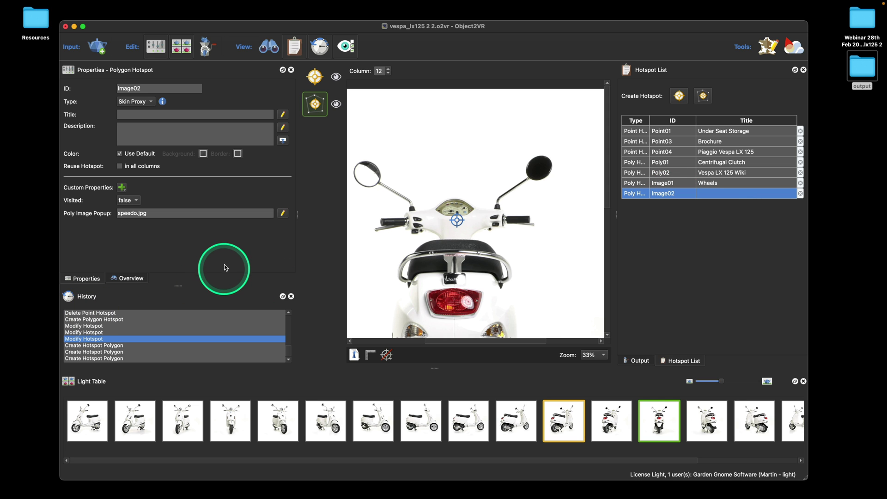
{"action": "left_click", "coordinate": [324, 50]}
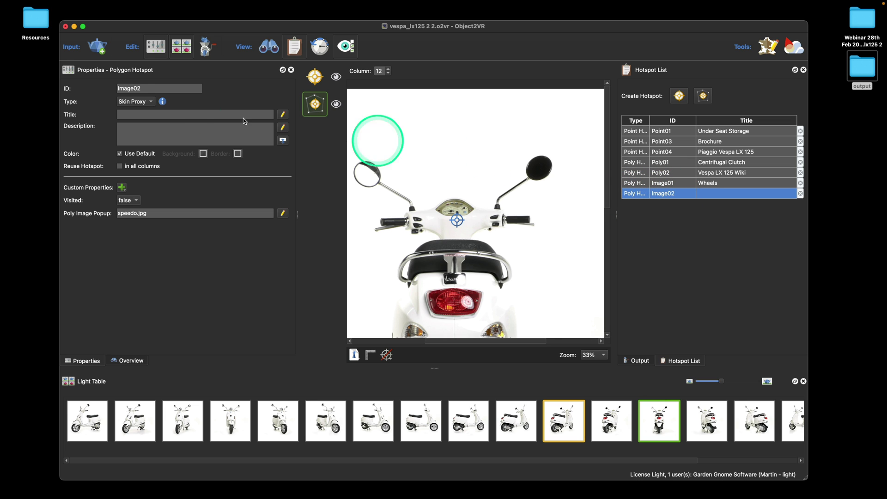
- Set the Image02 polygon hotspot's title to Speedometer
{"action": "left_click", "coordinate": [133, 113]}
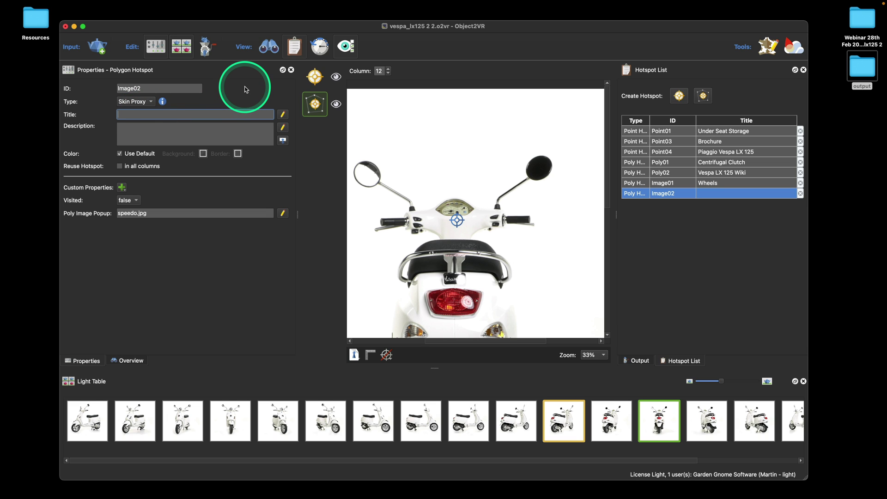
{"action": "key", "text": "shift"}
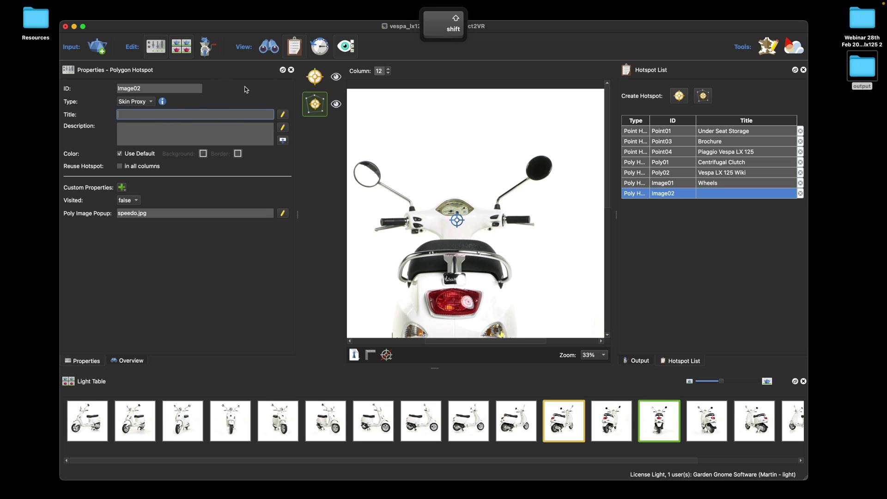
{"action": "type", "text": "Speedom"}
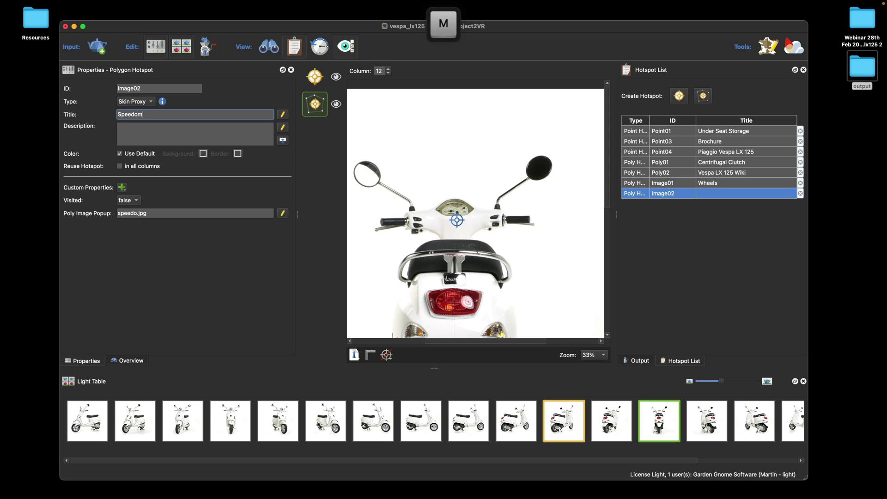
{"action": "type", "text": "eter"}
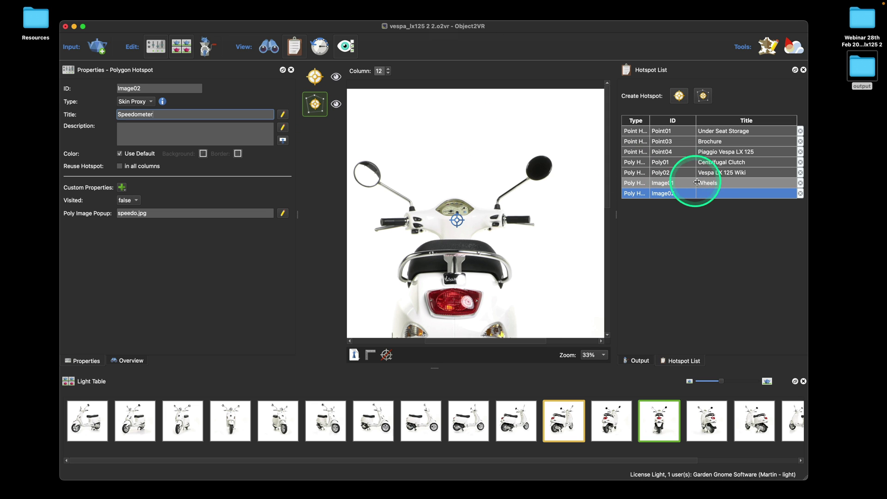
{"action": "left_click", "coordinate": [712, 184]}
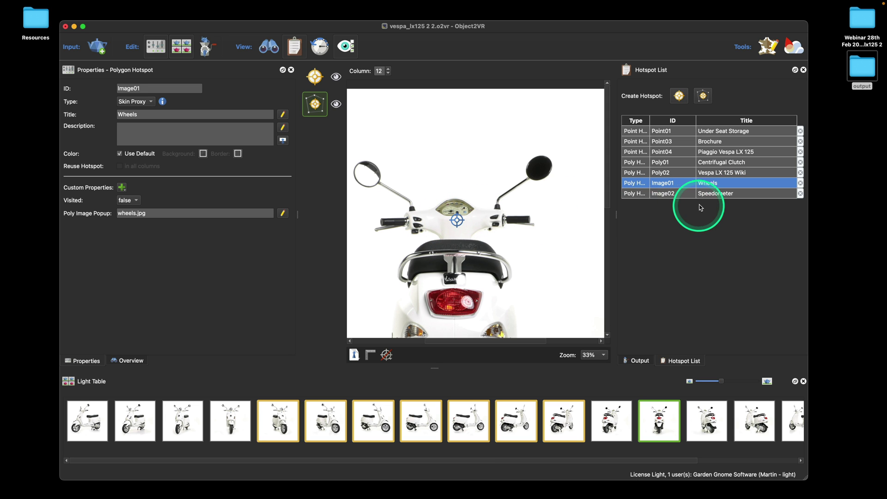
- Move the Under Seat Storage point hotspot slightly down in column 12, clear of the speedometer's lower edge
{"action": "left_click", "coordinate": [688, 193]}
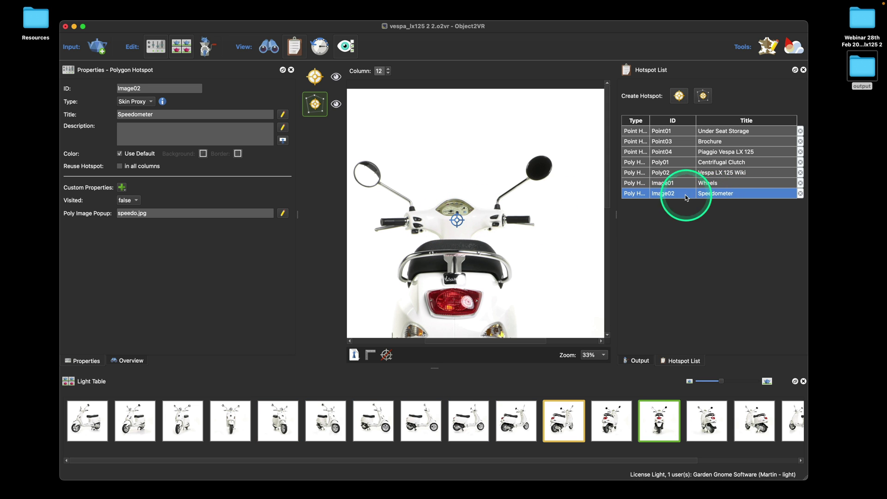
{"action": "left_click", "coordinate": [445, 217]}
{"action": "left_click", "coordinate": [466, 218]}
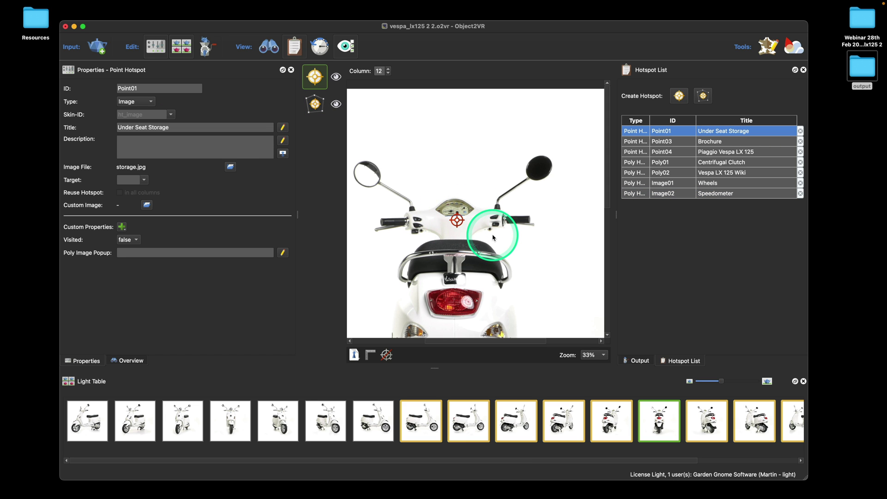
{"action": "left_click_drag", "start_coordinate": [460, 225], "coordinate": [459, 233]}
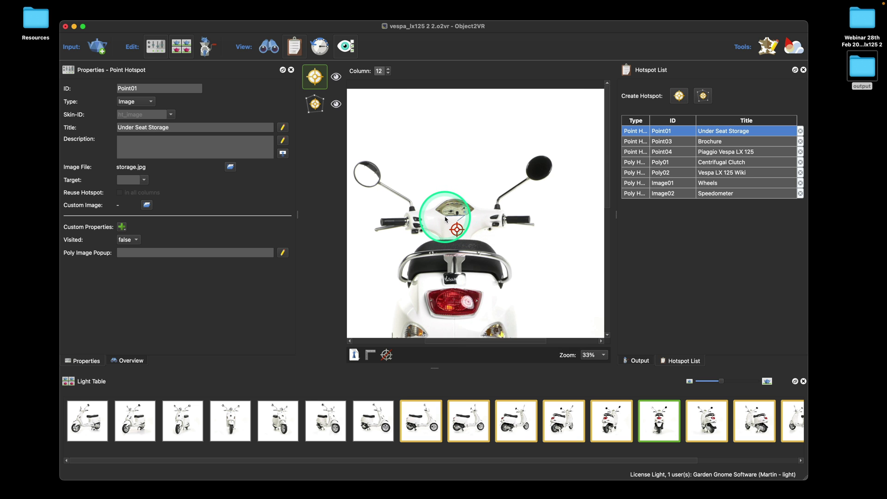
- Switch to Finder, inspect the output folder's files, and open the Webinar 28th Feb 2024 - vespa_lx125 2 project folder
{"action": "key", "text": "super+h"}
{"action": "left_click", "coordinate": [446, 217]}
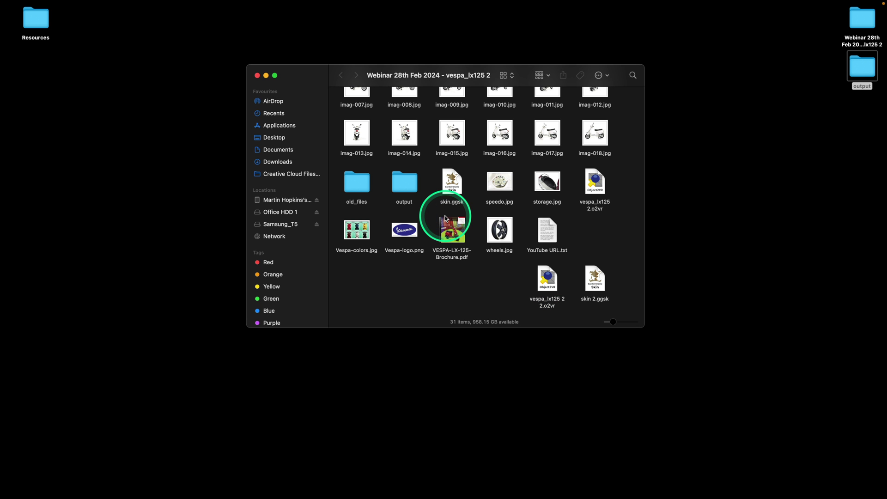
{"action": "left_click", "coordinate": [257, 76]}
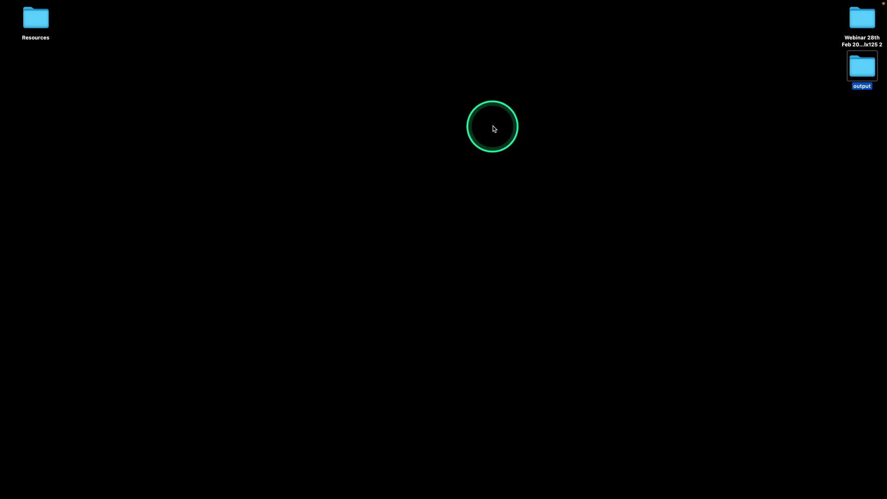
{"action": "left_click", "coordinate": [871, 80]}
{"action": "double_click", "coordinate": [871, 76]}
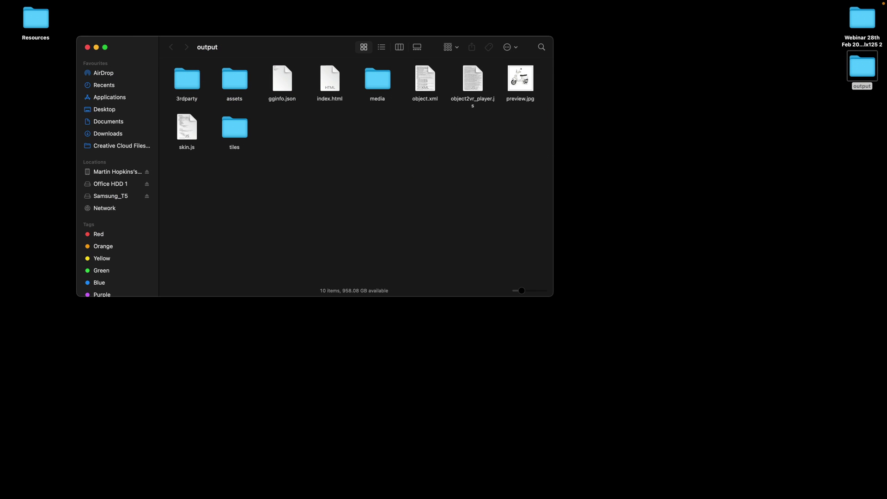
{"action": "left_click", "coordinate": [87, 47]}
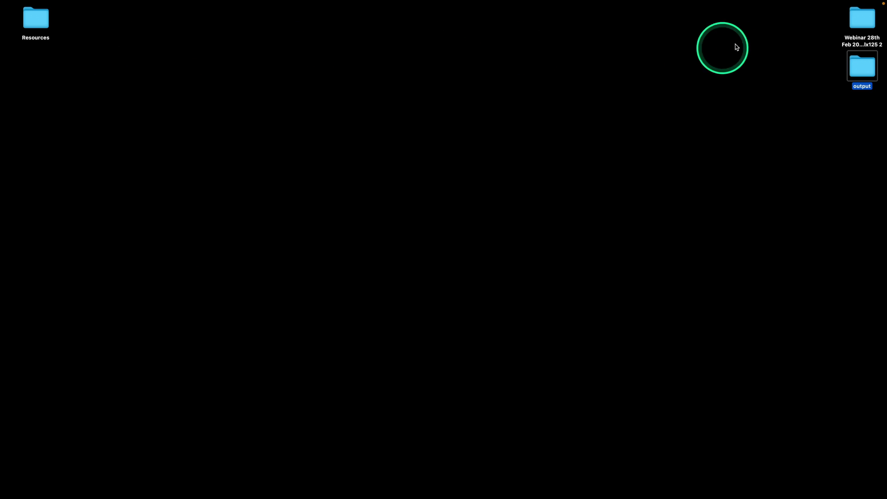
{"action": "double_click", "coordinate": [870, 16]}
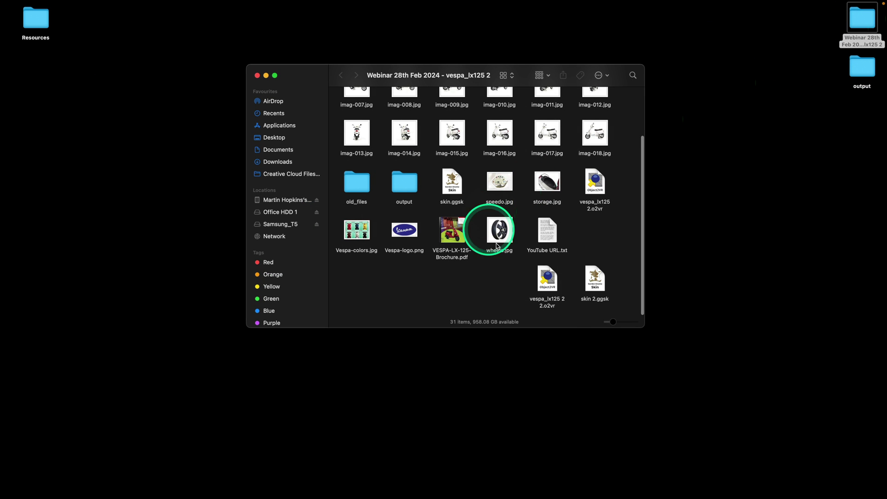
- Reopen vespa_lx125 2 2.o2vr after dismissing the crash report, and load its last auto-saved project
{"action": "double_click", "coordinate": [562, 289]}
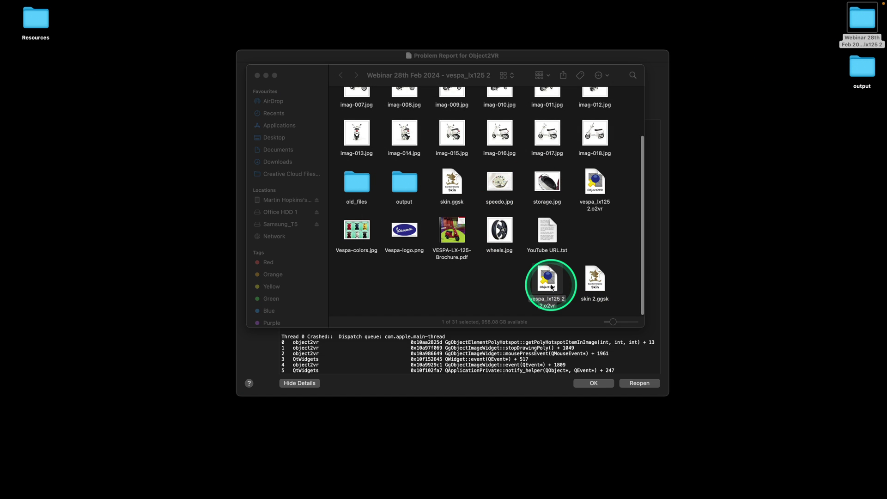
{"action": "left_click", "coordinate": [603, 386]}
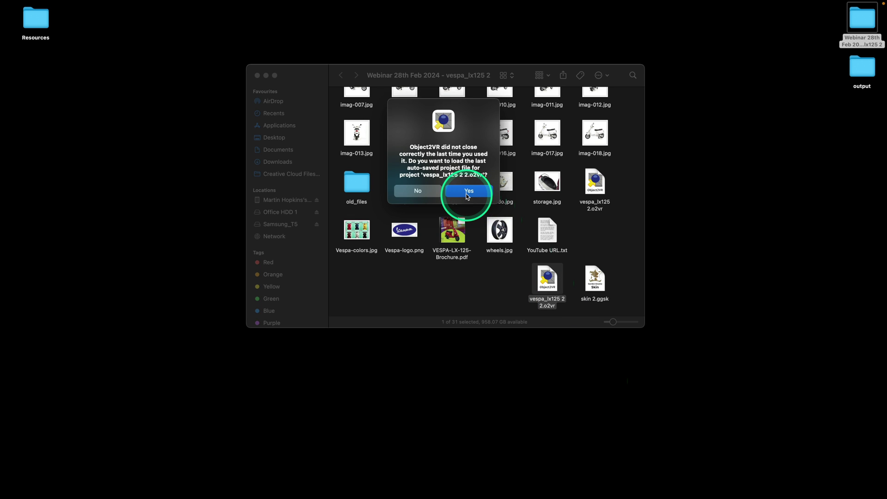
{"action": "left_click", "coordinate": [468, 191]}
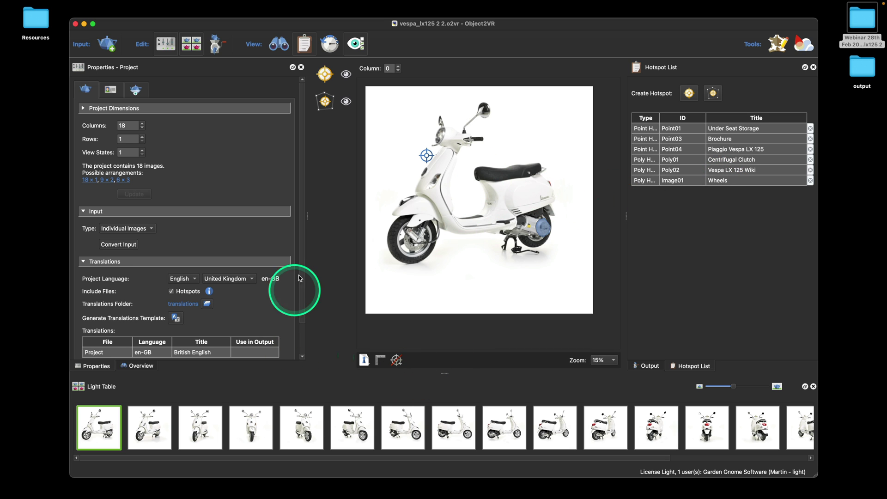
- Review the recovered project's properties and web output settings, and close the project
{"action": "left_click_drag", "start_coordinate": [301, 257], "coordinate": [301, 296]}
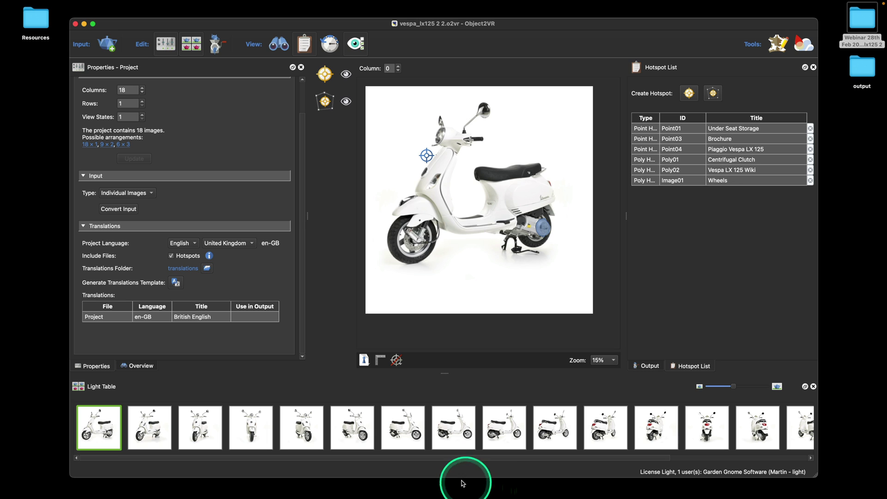
{"action": "left_click", "coordinate": [649, 366]}
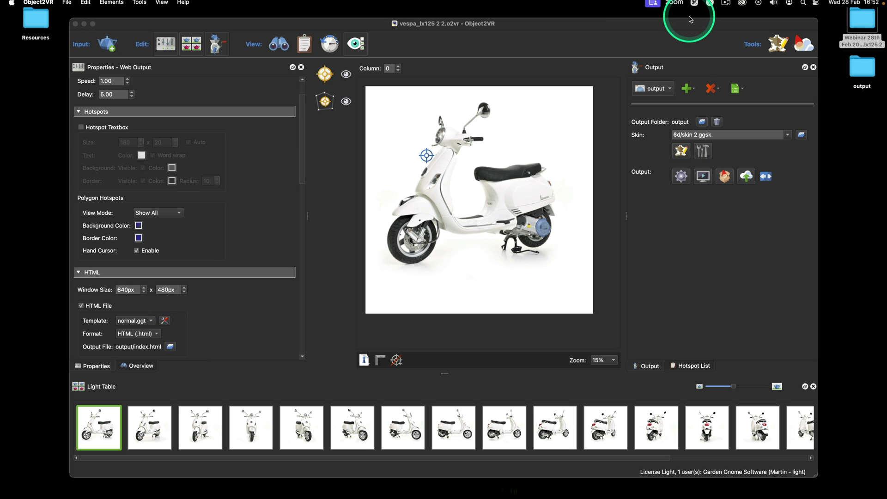
{"action": "mouse_move", "coordinate": [695, 23]}
{"action": "left_mouse_down"}
{"action": "mouse_move", "coordinate": [605, 252]}
{"action": "mouse_move", "coordinate": [686, 37]}
{"action": "left_mouse_up"}
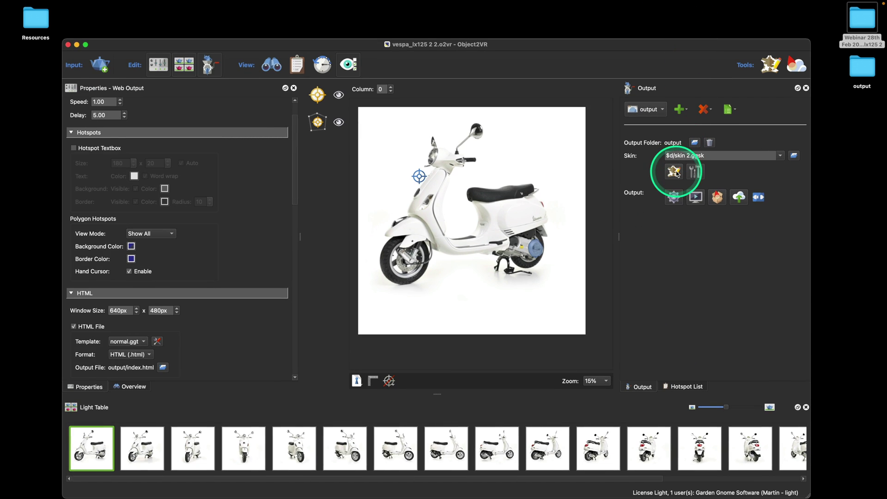
{"action": "left_click_drag", "start_coordinate": [328, 44], "coordinate": [318, 25]}
{"action": "left_click_drag", "start_coordinate": [560, 461], "coordinate": [571, 462]}
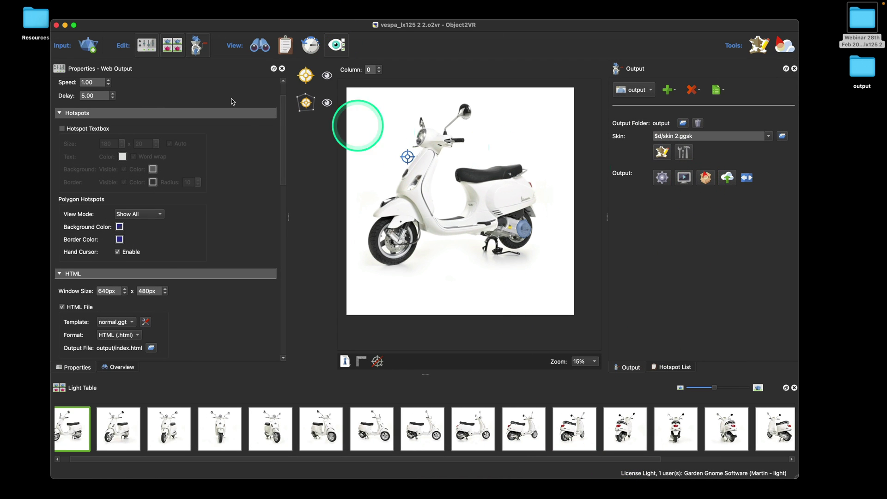
{"action": "left_click", "coordinate": [56, 25]}
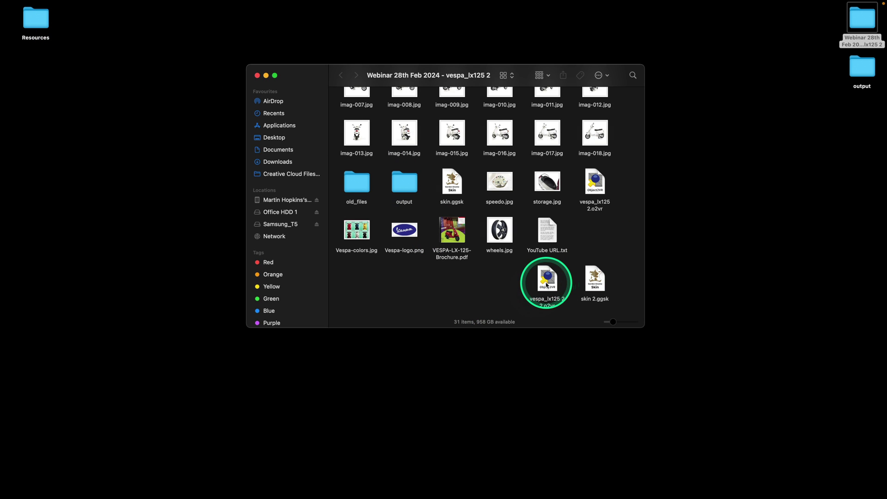
- Reopen vespa_lx125 2 2.o2vr and check poly_image_popup in the skin and the hotspot list at column 11
{"action": "double_click", "coordinate": [548, 286]}
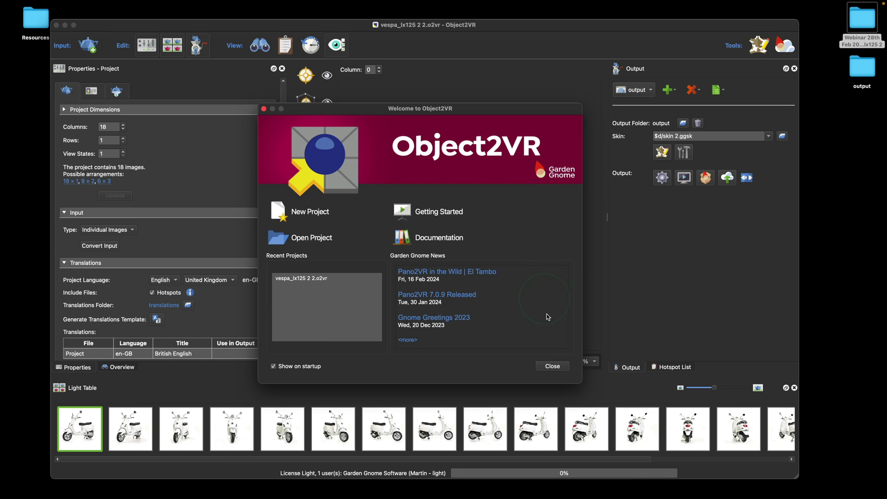
{"action": "left_click", "coordinate": [553, 364]}
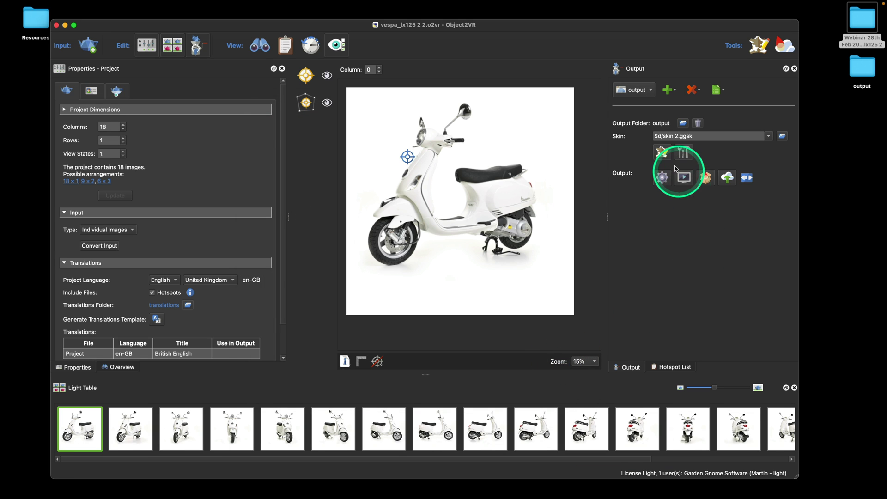
{"action": "left_click", "coordinate": [663, 152]}
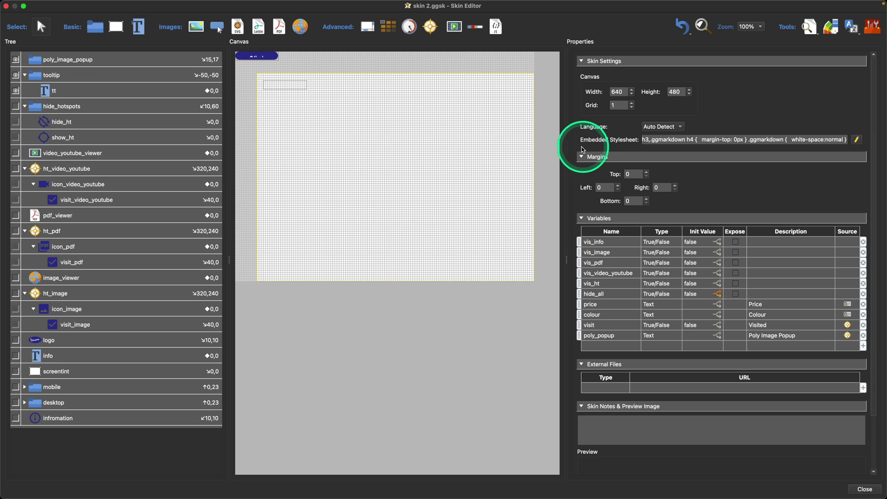
{"action": "left_click", "coordinate": [80, 64]}
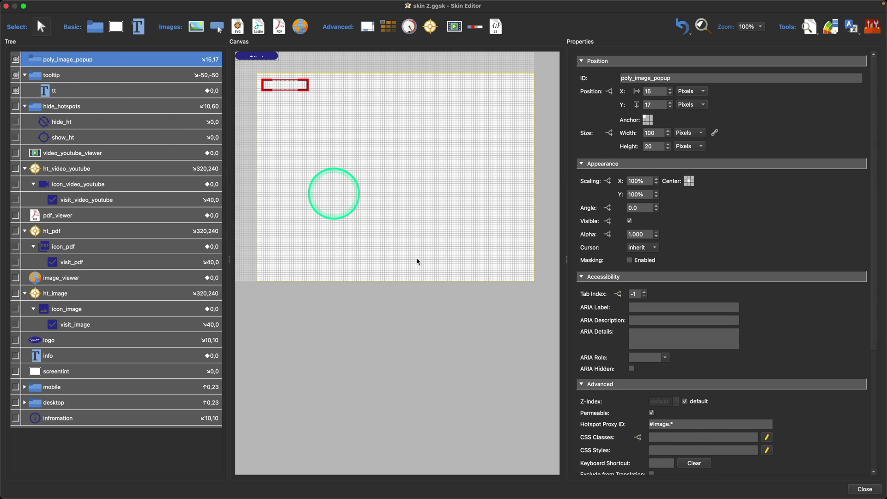
{"action": "scroll", "coordinate": [772, 277], "scroll_direction": "down", "scroll_amount": 5}
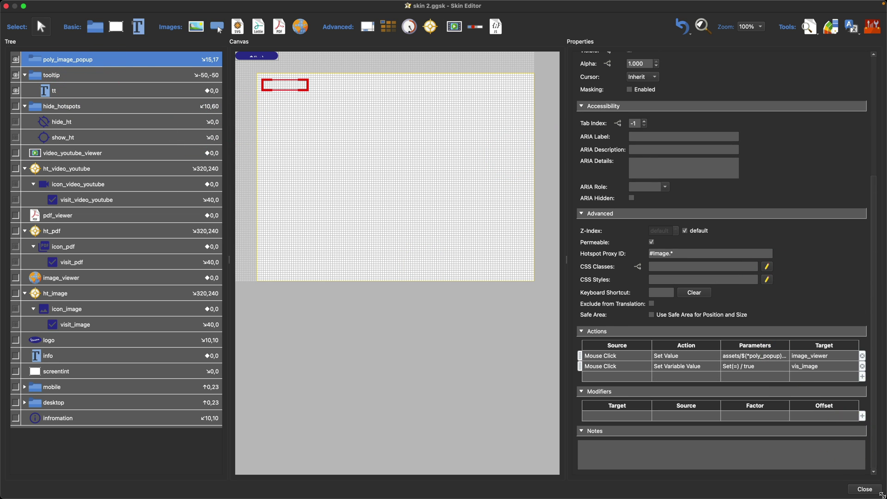
{"action": "left_click", "coordinate": [861, 489]}
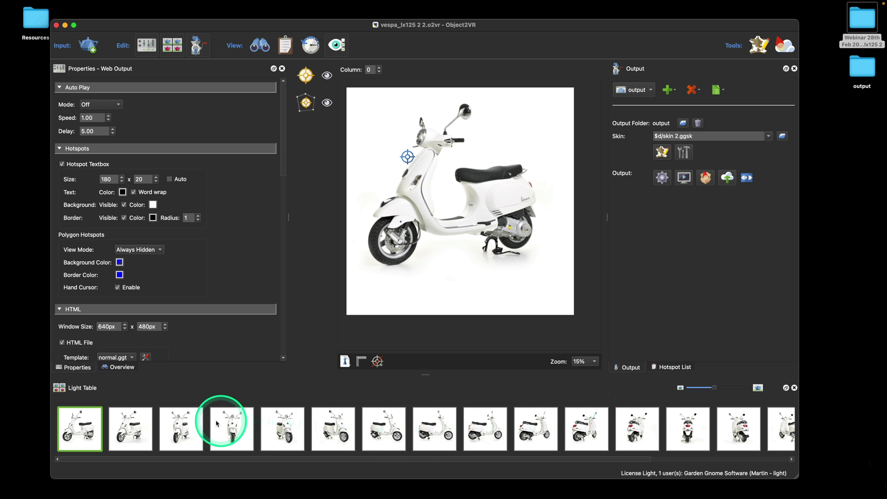
{"action": "left_click", "coordinate": [638, 429]}
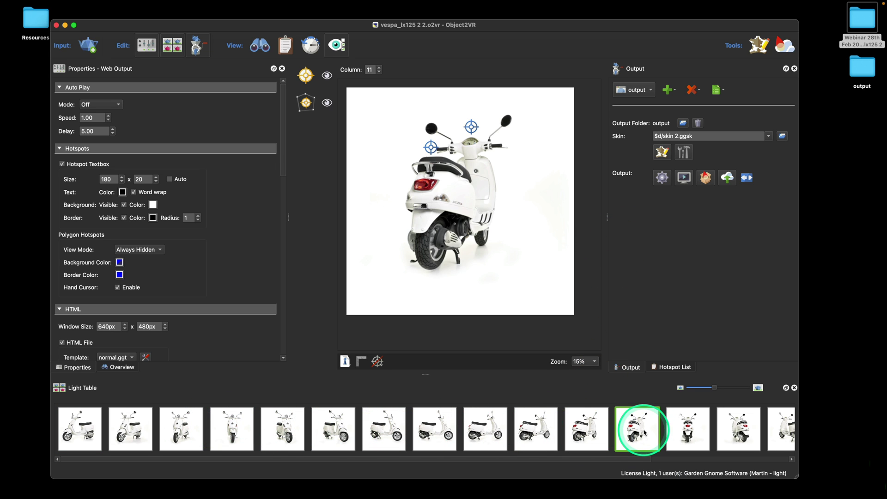
{"action": "left_click", "coordinate": [677, 367]}
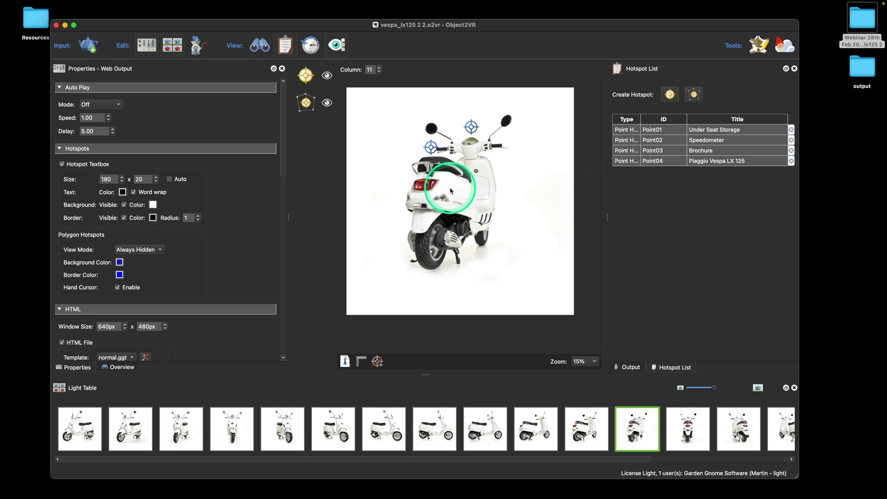
{"action": "left_click", "coordinate": [46, 7]}
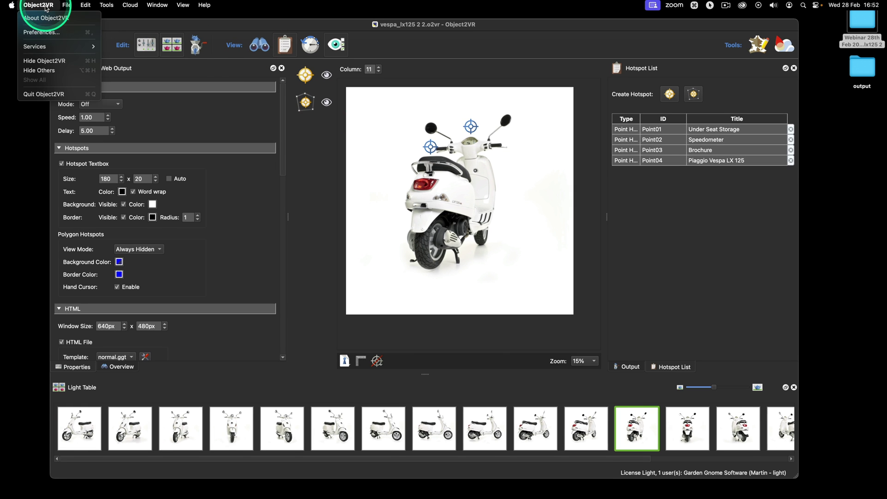
{"action": "left_click", "coordinate": [40, 28]}
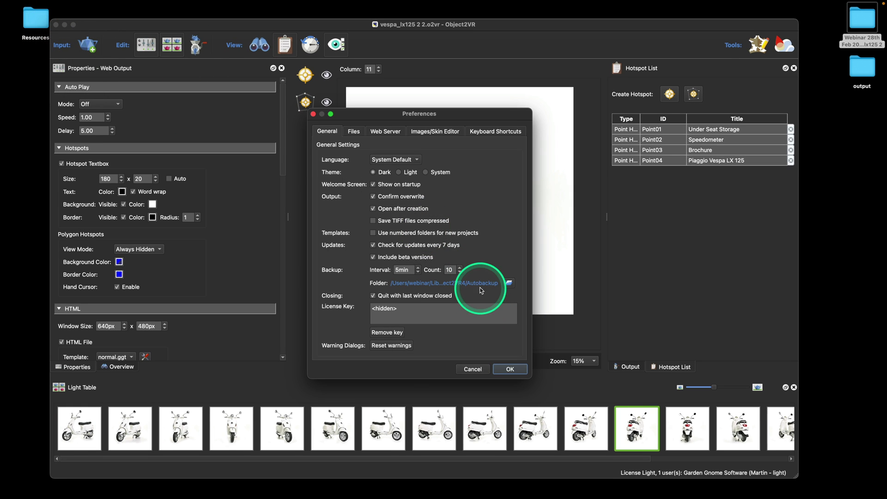
{"action": "left_click", "coordinate": [509, 284]}
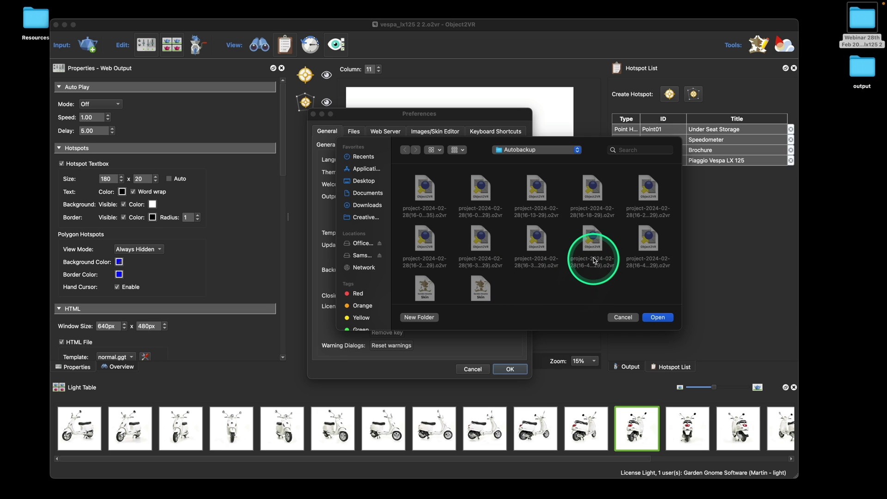
{"action": "scroll", "coordinate": [594, 260], "scroll_direction": "down", "scroll_amount": 2}
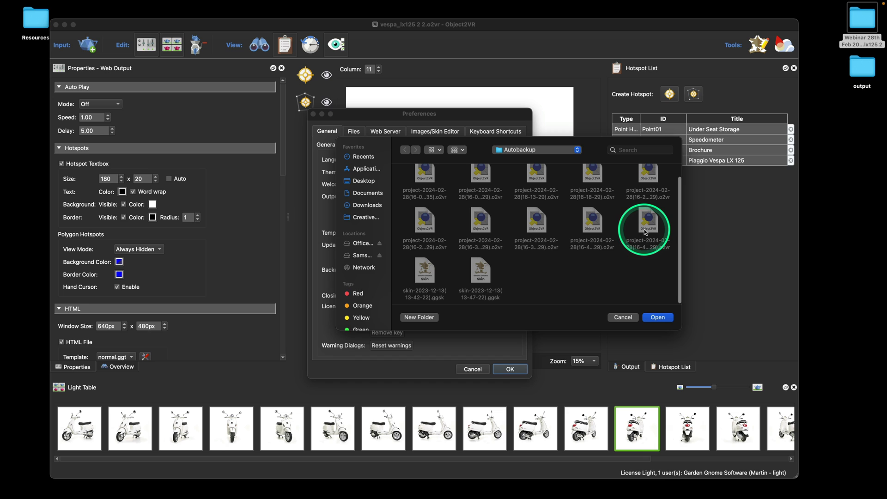
{"action": "left_click_drag", "start_coordinate": [649, 228], "coordinate": [835, 221]}
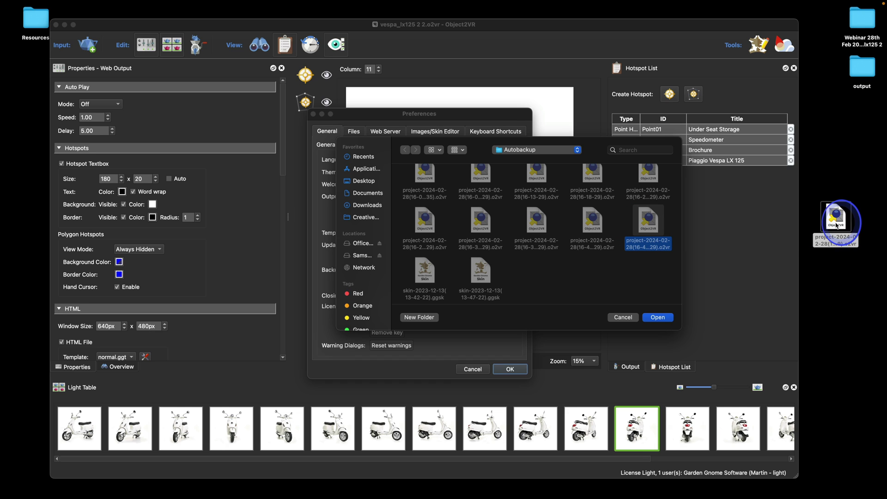
{"action": "left_click", "coordinate": [657, 318]}
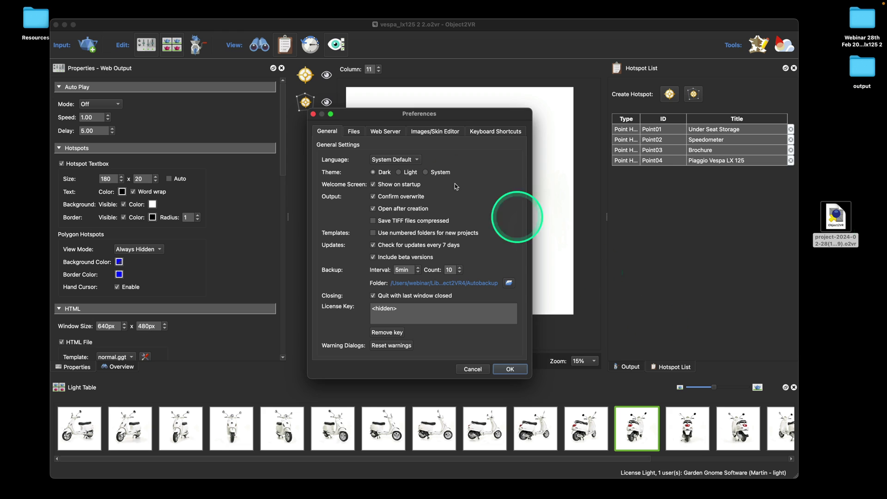
{"action": "left_click", "coordinate": [313, 114]}
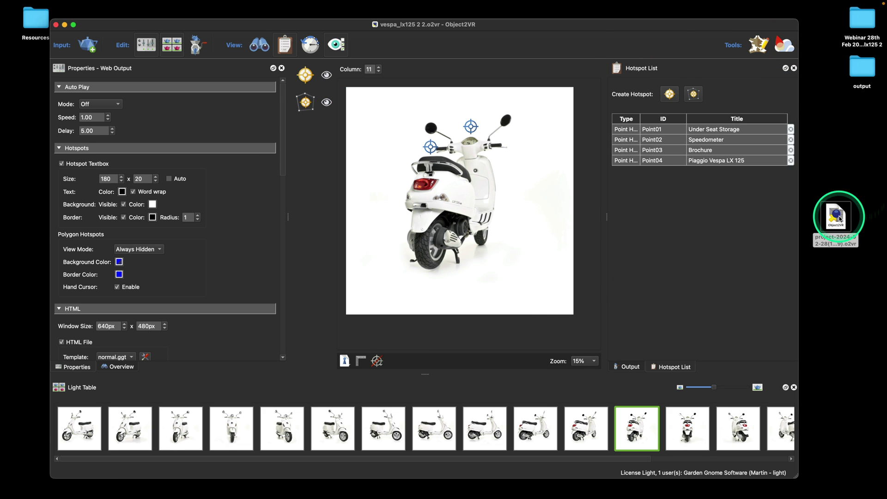
- Move the backup project into the Webinar 28th Feb 2024 project folder and open it in place of the current project
{"action": "left_click_drag", "start_coordinate": [839, 219], "coordinate": [861, 21]}
{"action": "left_click", "coordinate": [56, 25]}
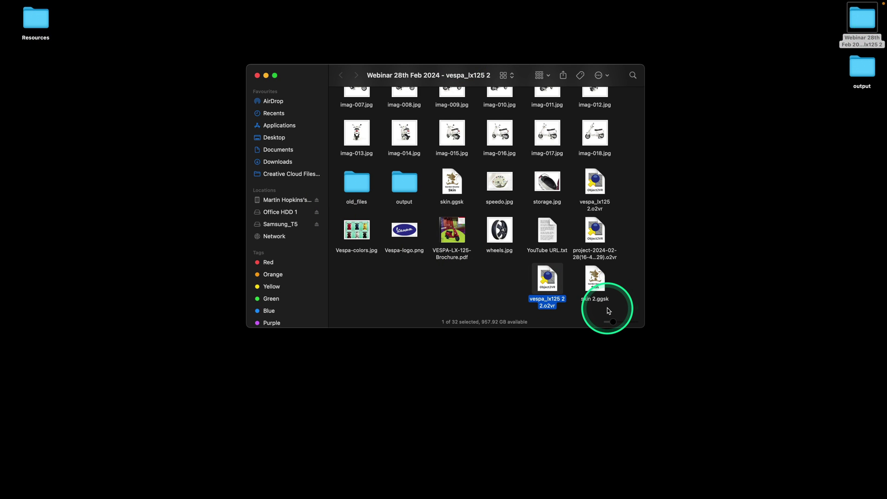
{"action": "double_click", "coordinate": [595, 230]}
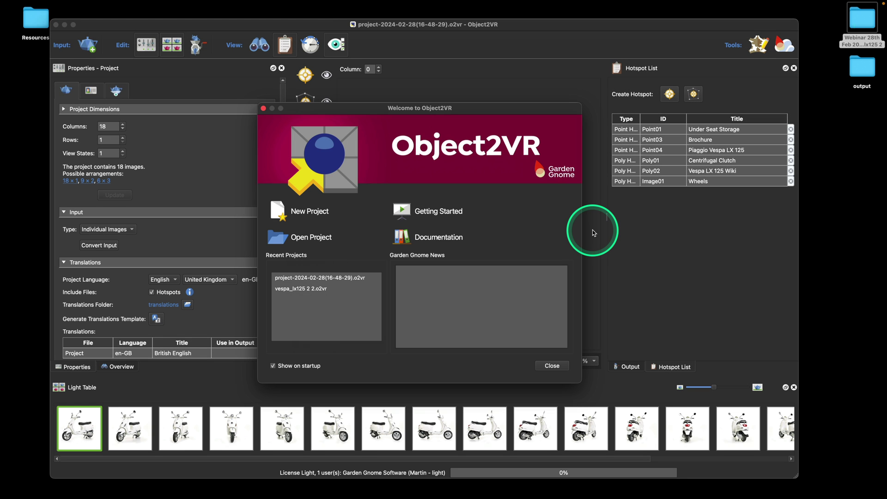
{"action": "left_click", "coordinate": [555, 366]}
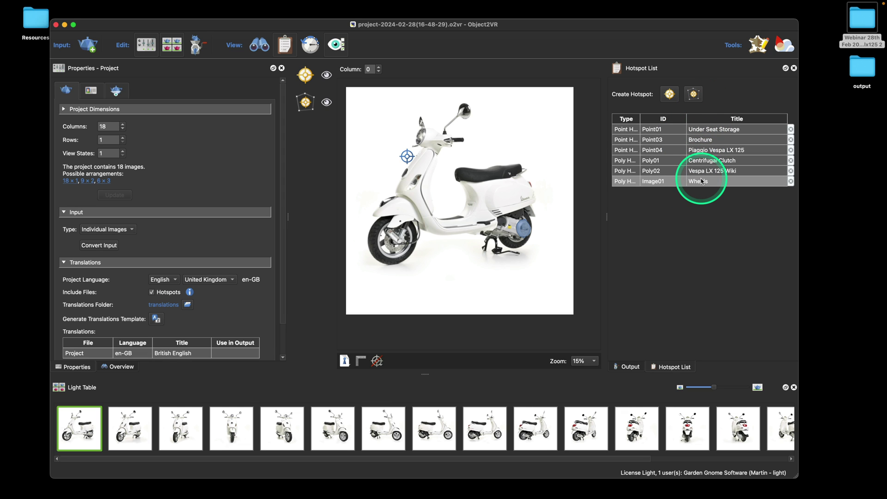
- Show column 12 at 50% zoom around the speedometer and hide the point hotspots
{"action": "mouse_move", "coordinate": [702, 181]}
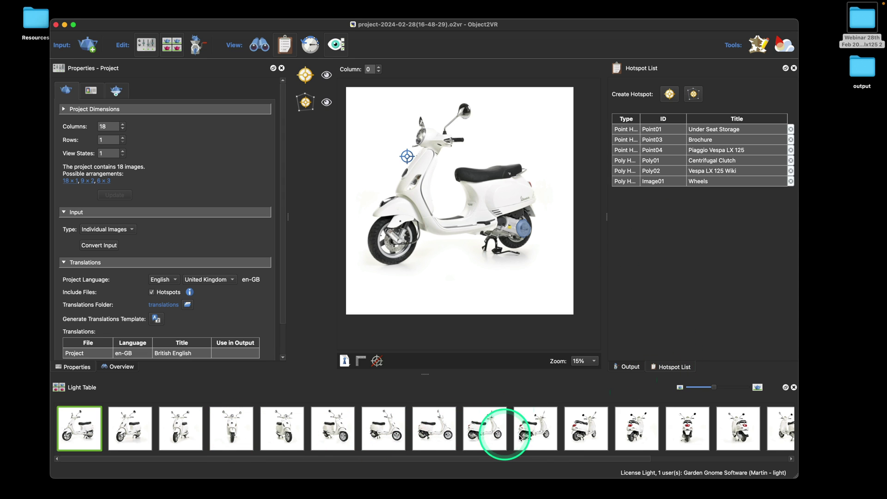
{"action": "left_click", "coordinate": [674, 433]}
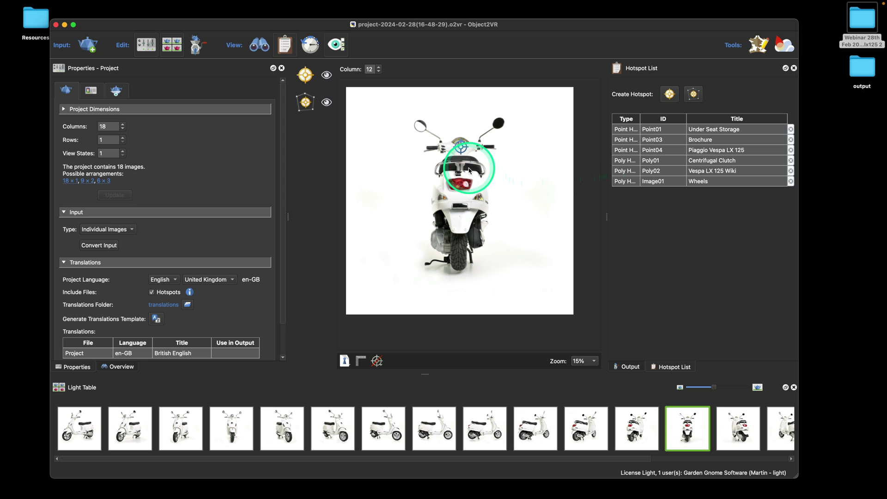
{"action": "left_click", "coordinate": [582, 360]}
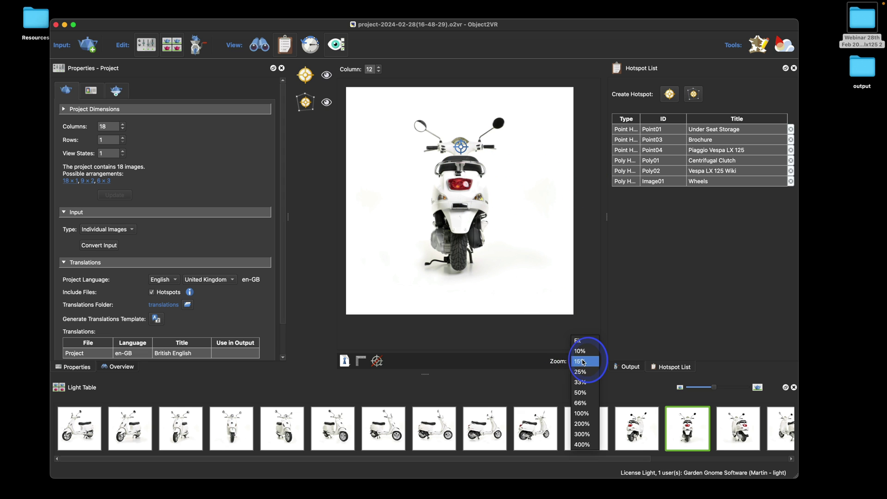
{"action": "left_click", "coordinate": [589, 393]}
{"action": "left_click_drag", "start_coordinate": [416, 346], "coordinate": [494, 352]}
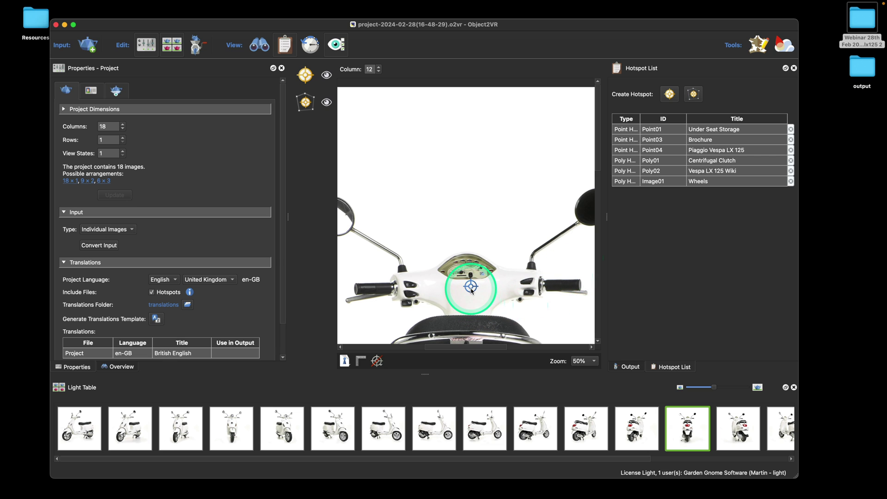
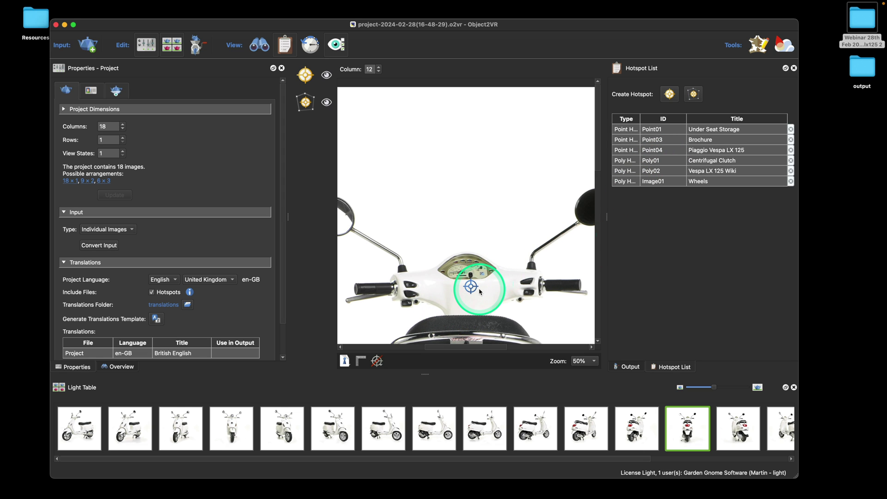
{"action": "mouse_move", "coordinate": [469, 291]}
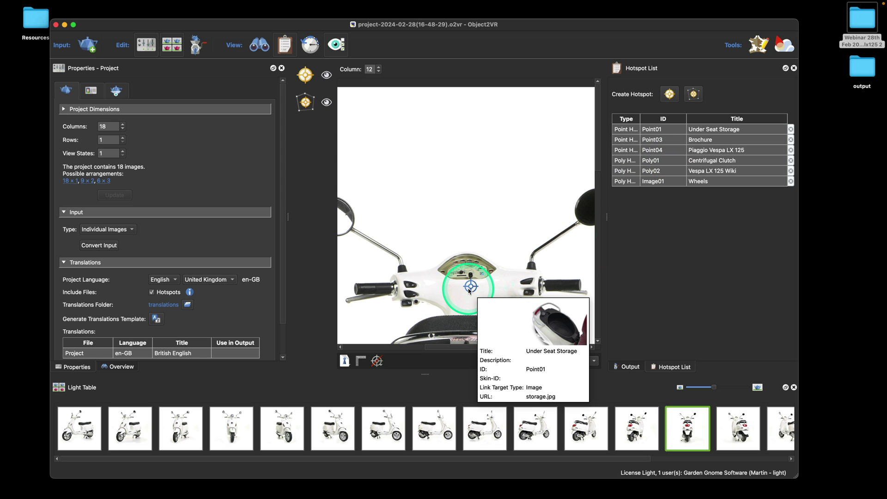
{"action": "left_click", "coordinate": [326, 76]}
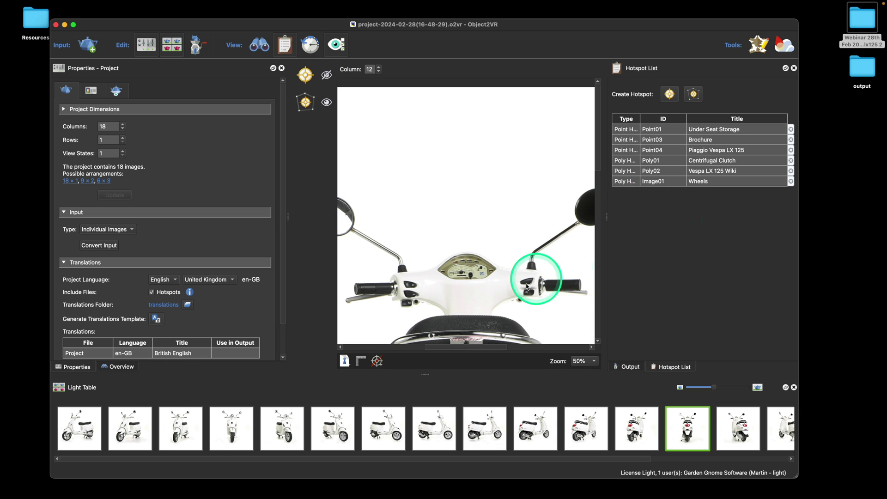
- Add a polygon hotspot with ID Image02, type Skin Proxy and title Speedometer
{"action": "left_click", "coordinate": [693, 94]}
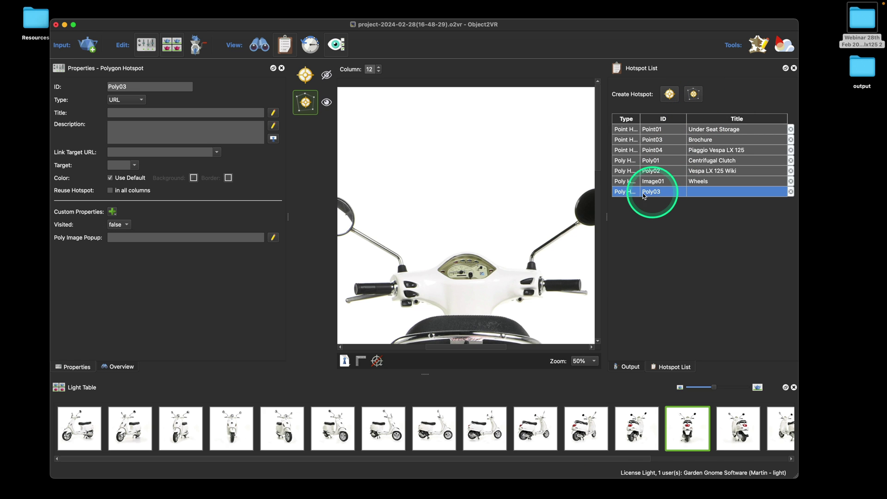
{"action": "double_click", "coordinate": [157, 90]}
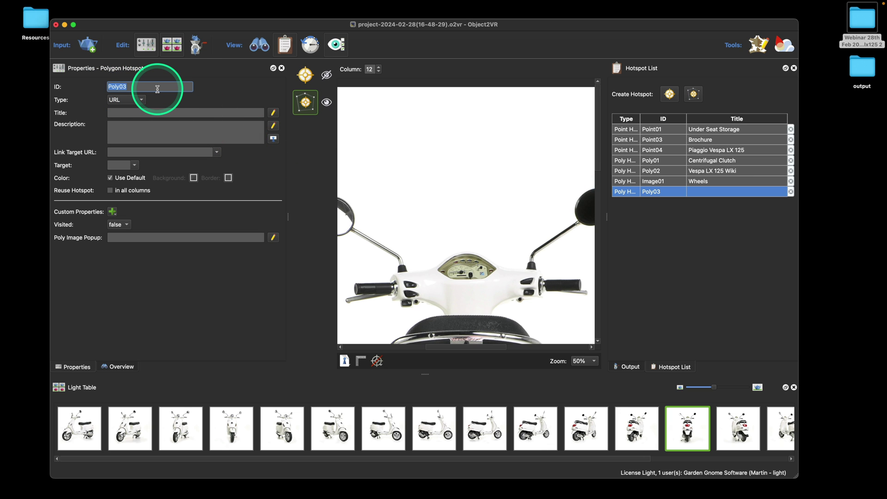
{"action": "type", "text": "Image02"}
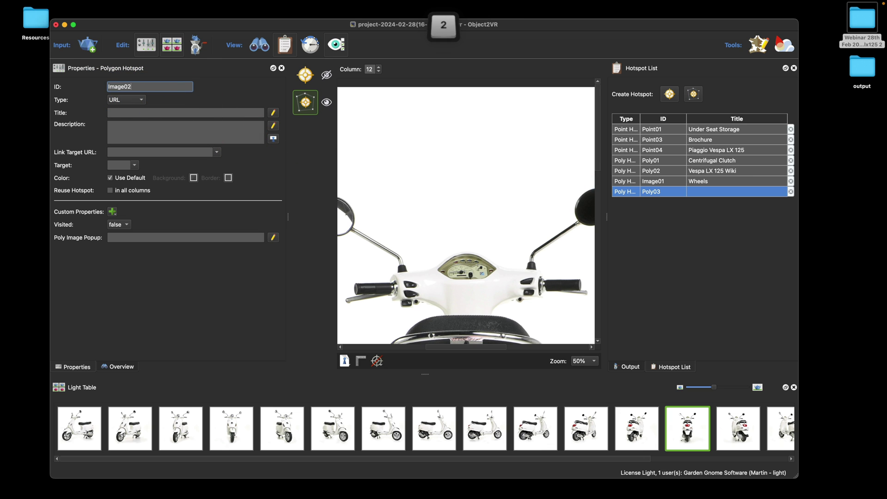
{"action": "left_click", "coordinate": [138, 102]}
{"action": "left_click", "coordinate": [124, 111]}
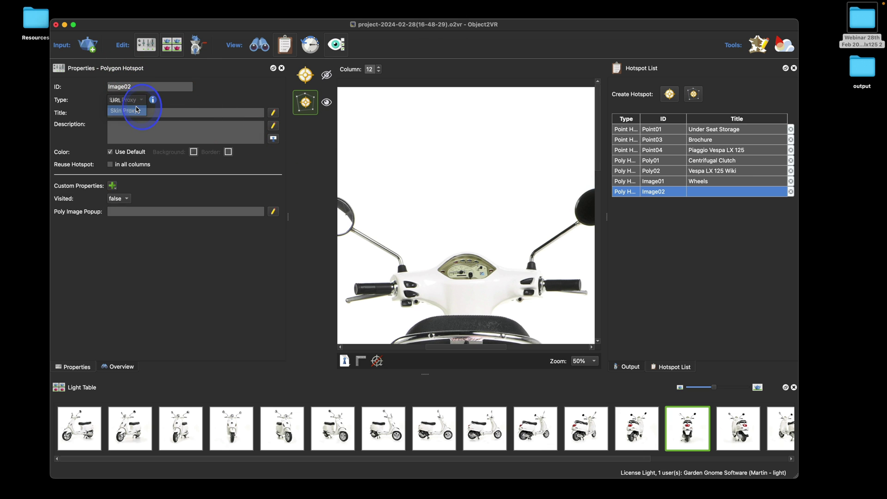
{"action": "left_click", "coordinate": [141, 113]}
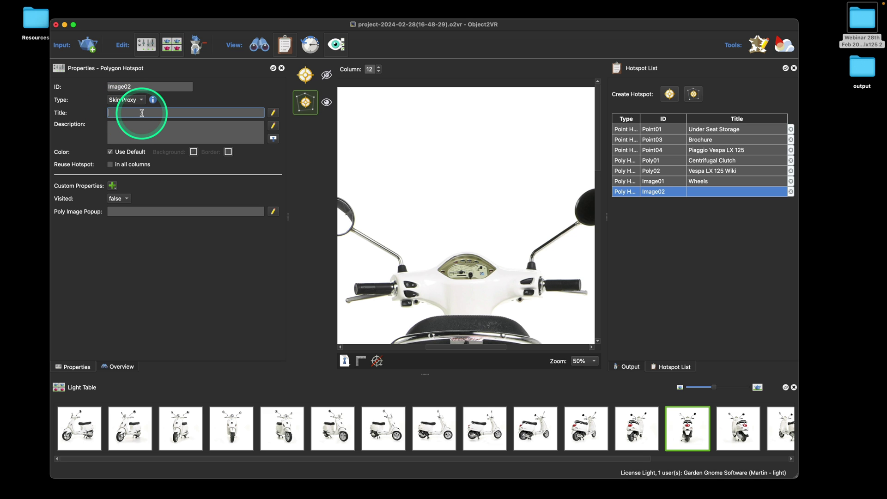
{"action": "type", "text": "Spee"}
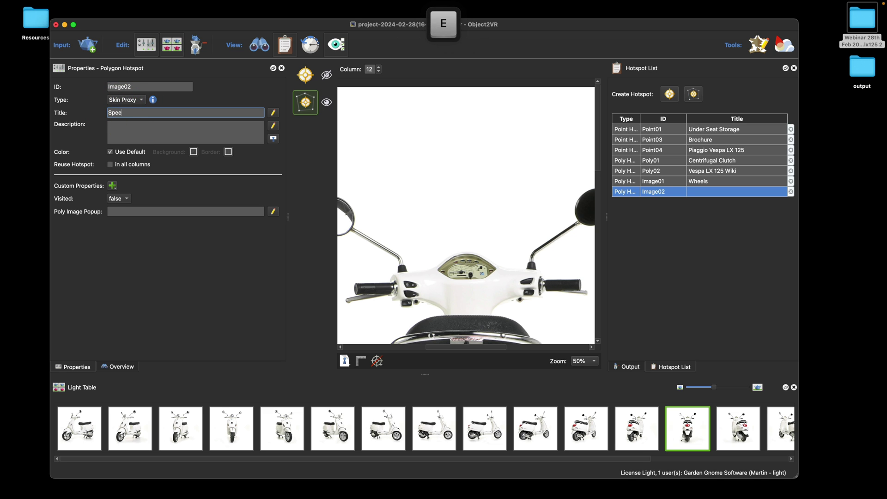
{"action": "type", "text": "dometer"}
- Set the Speedometer hotspot's Poly Image Popup property to speedo.jpg
{"action": "left_click", "coordinate": [134, 212]}
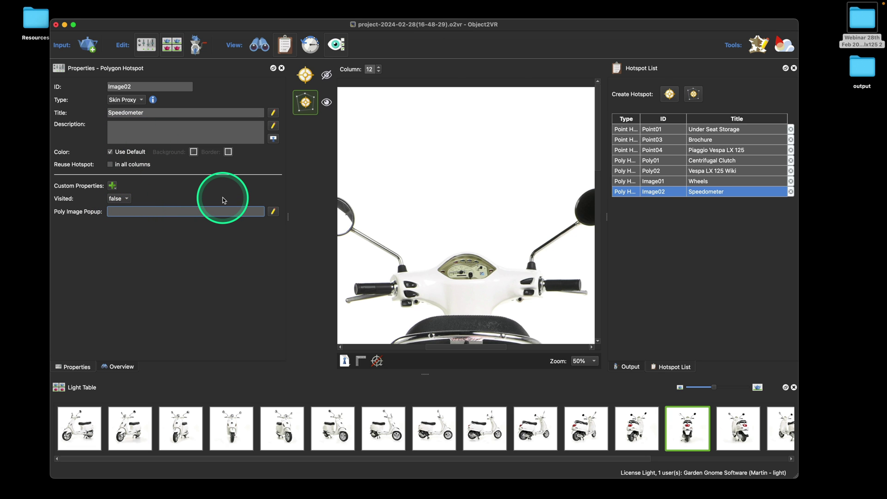
{"action": "type", "text": "speedo"}
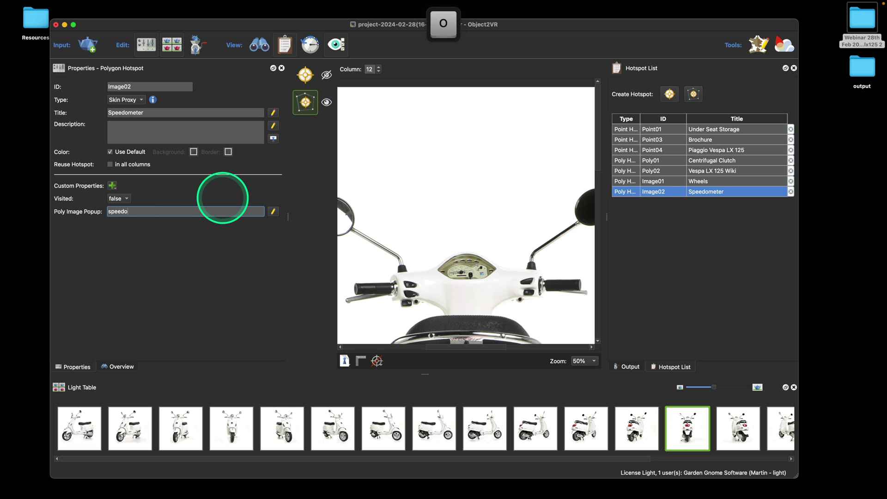
{"action": "type", "text": ".jp"}
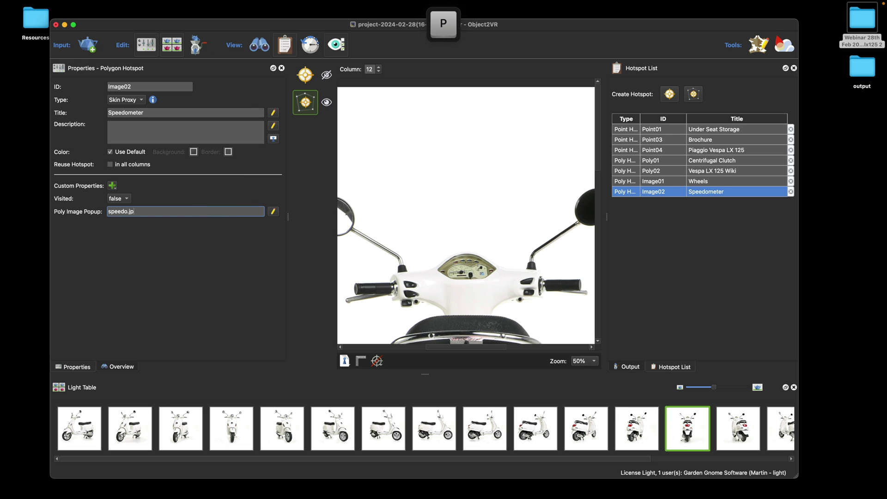
{"action": "type", "text": "g"}
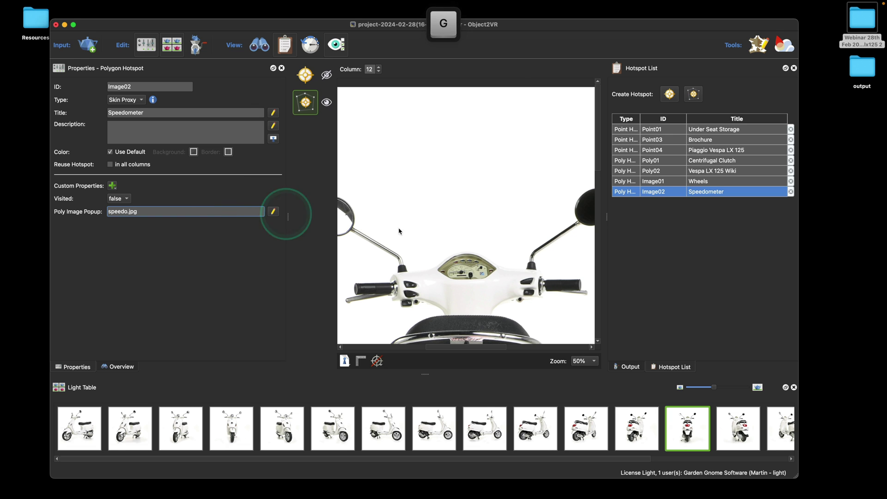
- Outline the speedometer with a six-point polygon for the Speedometer hotspot in column 12
{"action": "left_click", "coordinate": [453, 279]}
{"action": "left_click", "coordinate": [485, 279]}
{"action": "left_click", "coordinate": [496, 269]}
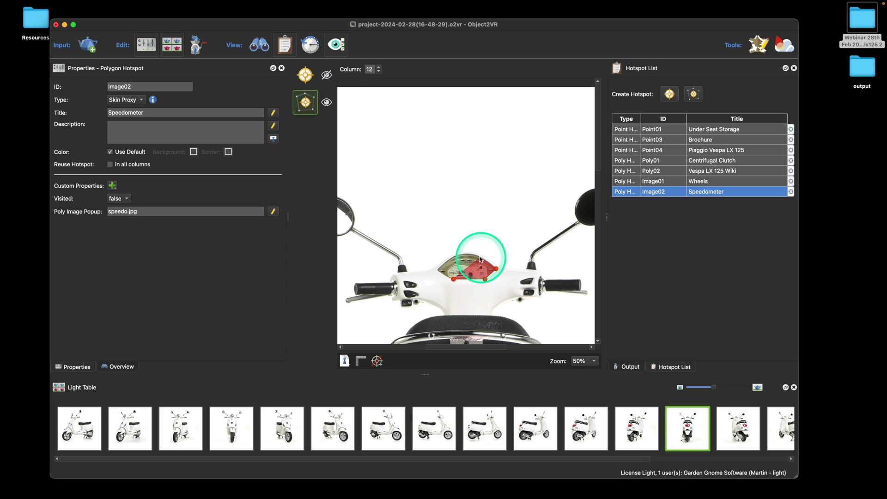
{"action": "left_click", "coordinate": [480, 257]}
{"action": "left_click", "coordinate": [457, 255]}
{"action": "double_click", "coordinate": [436, 269]}
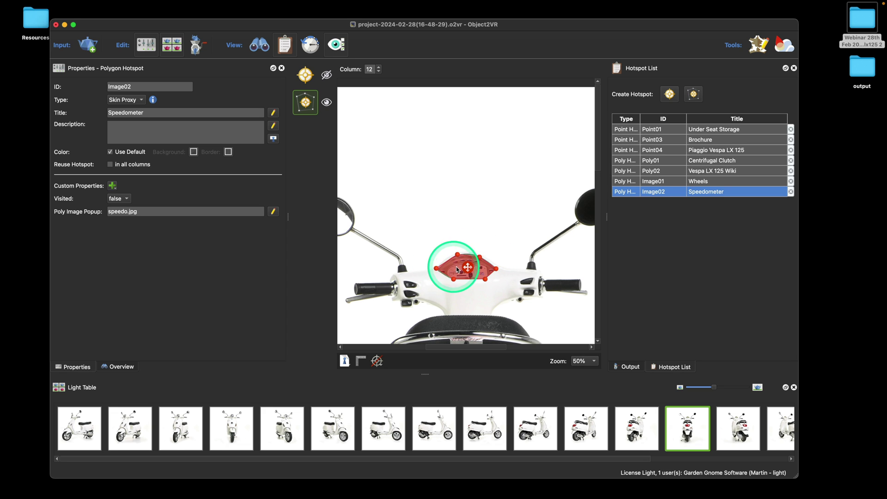
- Outline the speedometer with a five-point polygon for the same hotspot in column 13
{"action": "key", "text": "Right"}
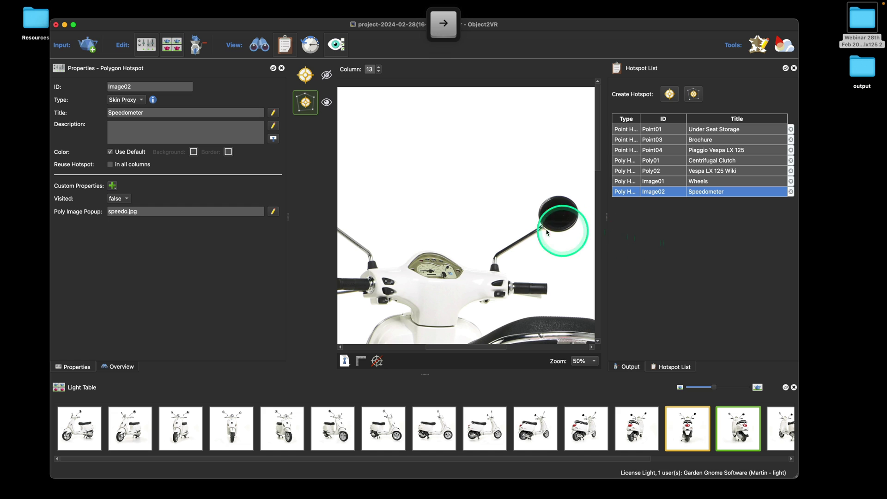
{"action": "left_click", "coordinate": [430, 253]}
{"action": "left_click", "coordinate": [464, 269]}
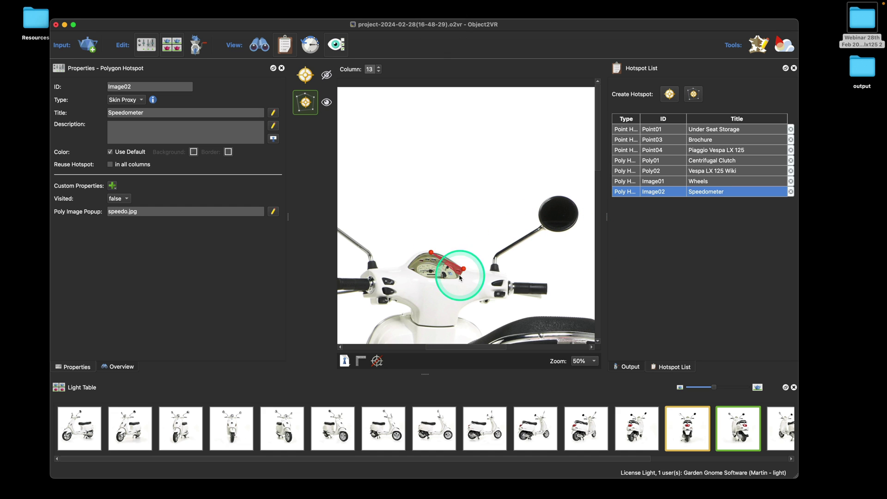
{"action": "left_click", "coordinate": [460, 276]}
{"action": "left_click", "coordinate": [426, 276]}
{"action": "double_click", "coordinate": [404, 267]}
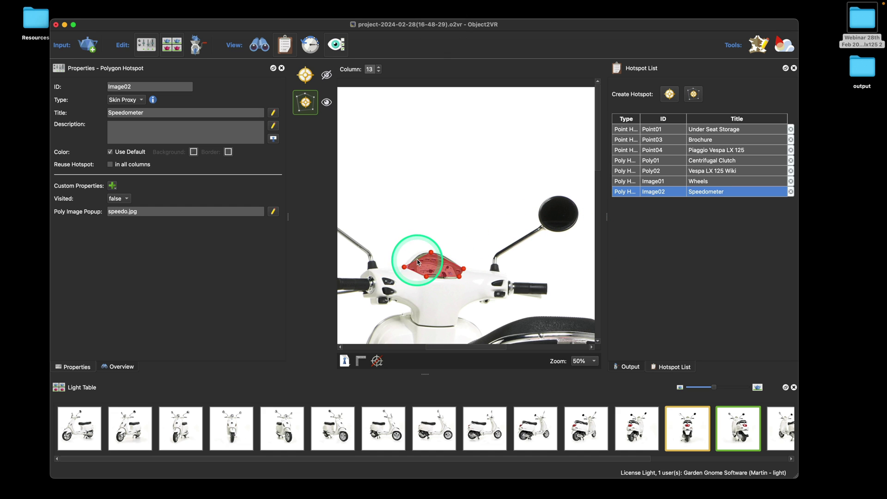
- Outline the speedometer with a six-point polygon for the same hotspot in column 14
{"action": "key", "text": "Right"}
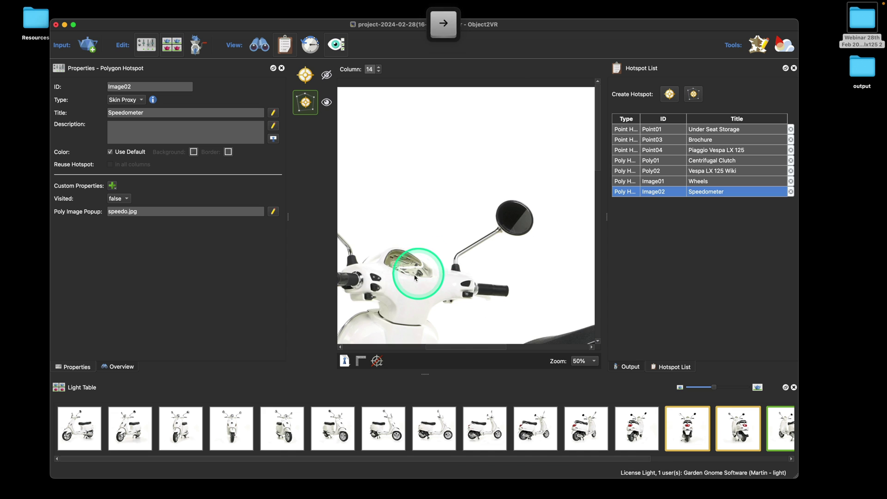
{"action": "left_click", "coordinate": [408, 275]}
{"action": "left_click", "coordinate": [431, 275]}
{"action": "left_click", "coordinate": [432, 269]}
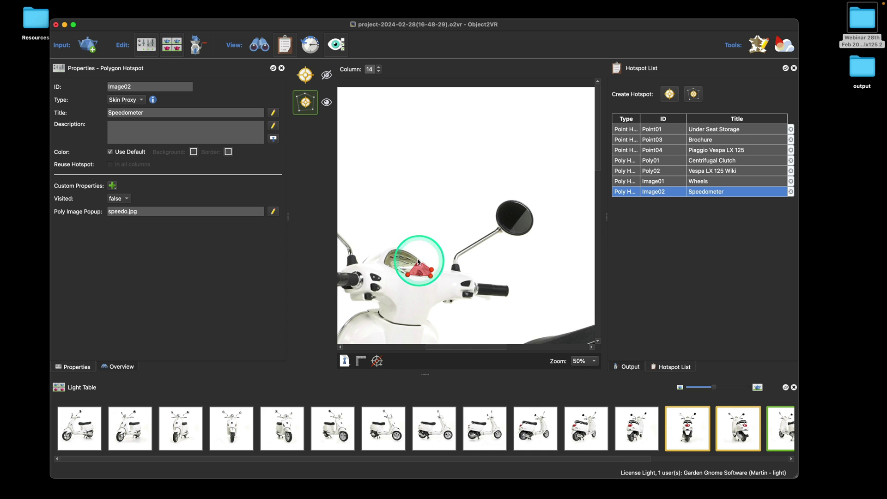
{"action": "left_click", "coordinate": [416, 258]}
{"action": "left_click", "coordinate": [400, 250]}
{"action": "double_click", "coordinate": [384, 261]}
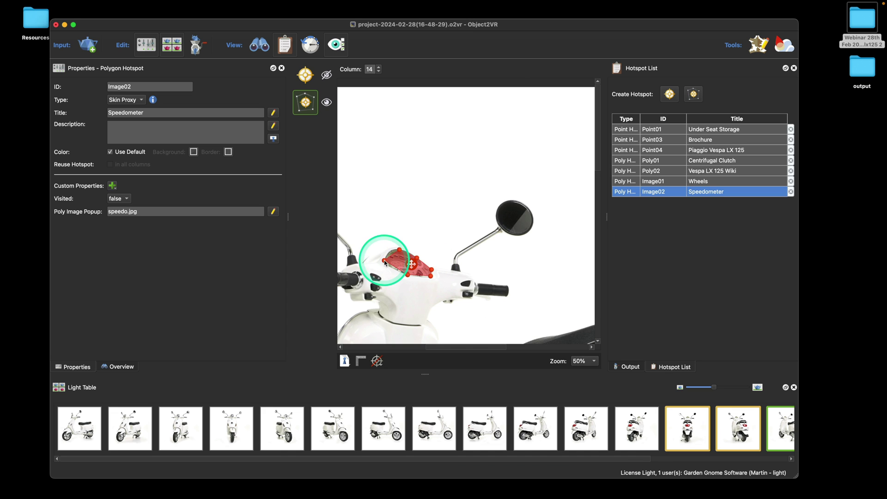
- Outline the speedometer with a closed polygon for the Speedometer hotspot in column 11
{"action": "key", "text": "Left"}
{"action": "key", "text": "Left"}
{"action": "key", "text": "Left"}
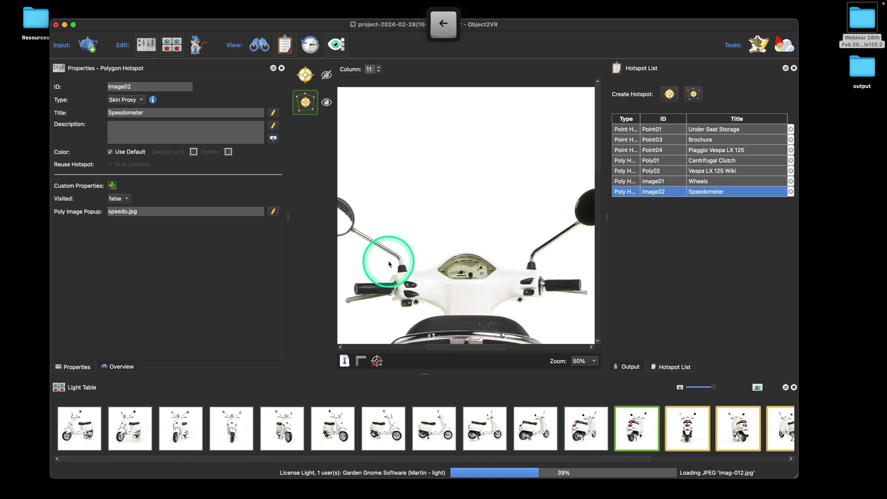
{"action": "key", "text": "Right"}
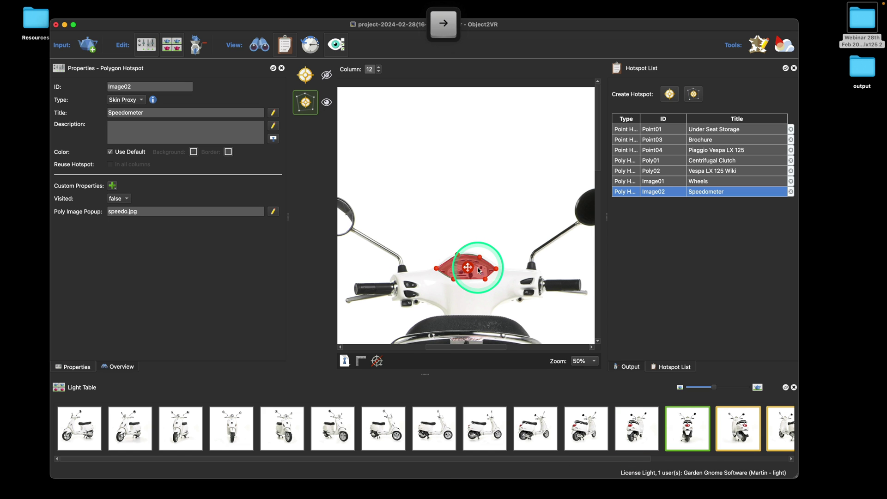
{"action": "key", "text": "Left"}
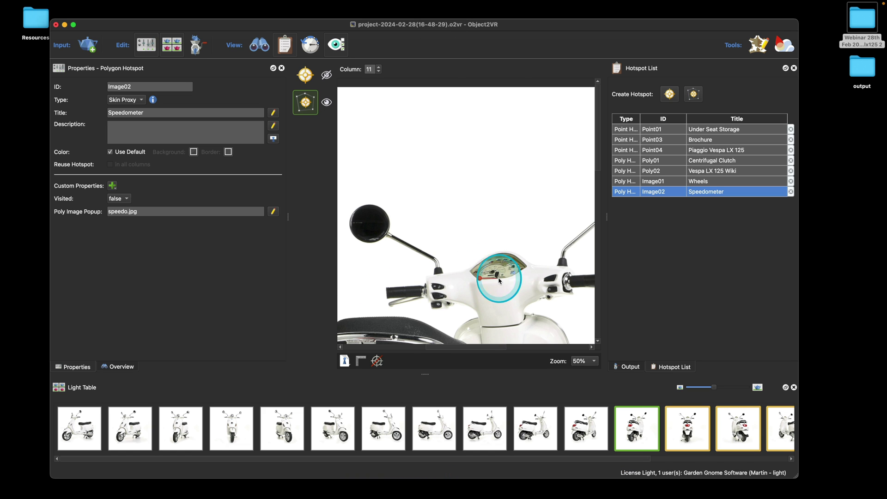
{"action": "left_click", "coordinate": [506, 278]}
{"action": "left_click", "coordinate": [524, 267]}
{"action": "left_click", "coordinate": [518, 257]}
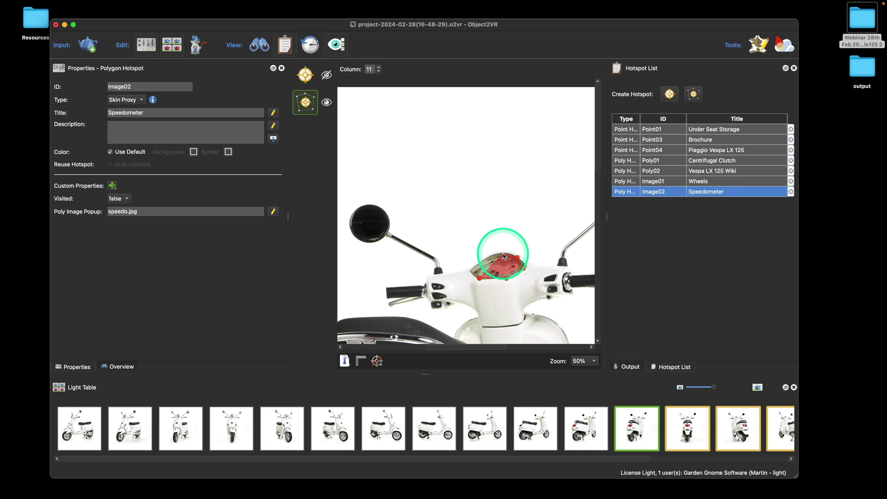
{"action": "left_click", "coordinate": [503, 253]}
{"action": "left_click", "coordinate": [495, 255]}
{"action": "left_click", "coordinate": [470, 269]}
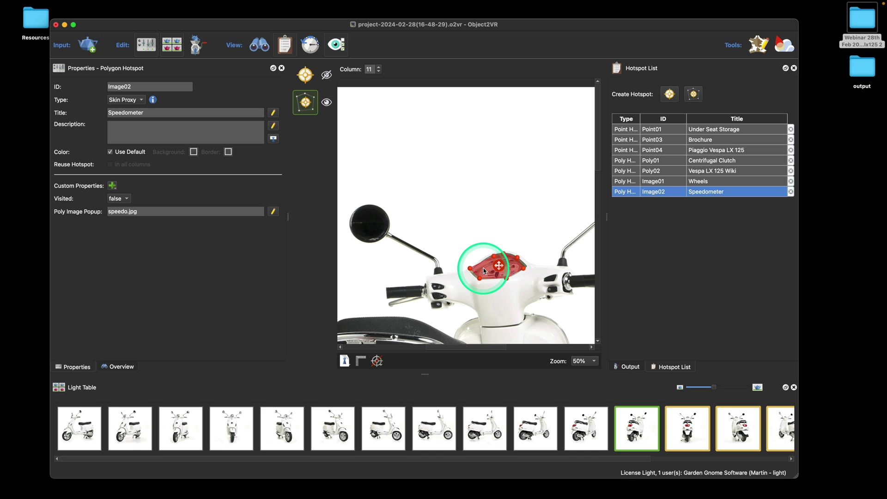
{"action": "right_click", "coordinate": [483, 268]}
{"action": "left_click", "coordinate": [574, 247]}
- Generate the web output with skin 2.ggsk, overwriting the existing object.xml
{"action": "left_click", "coordinate": [701, 376]}
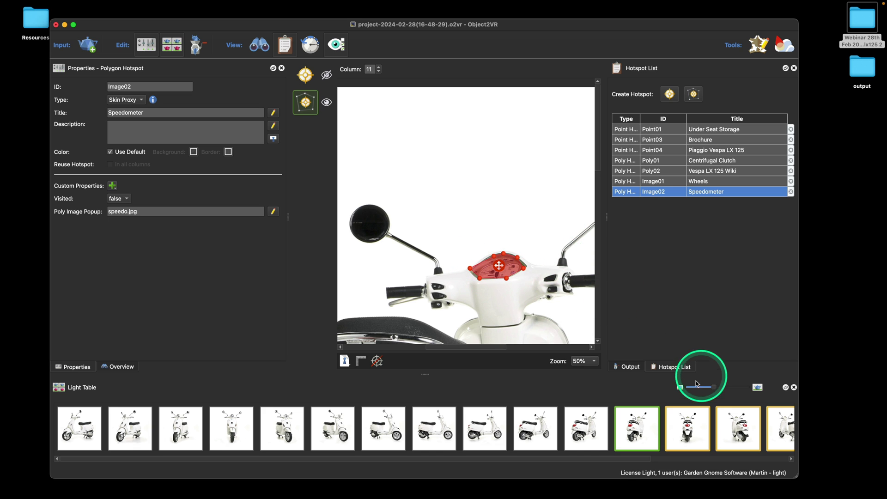
{"action": "left_click", "coordinate": [632, 369]}
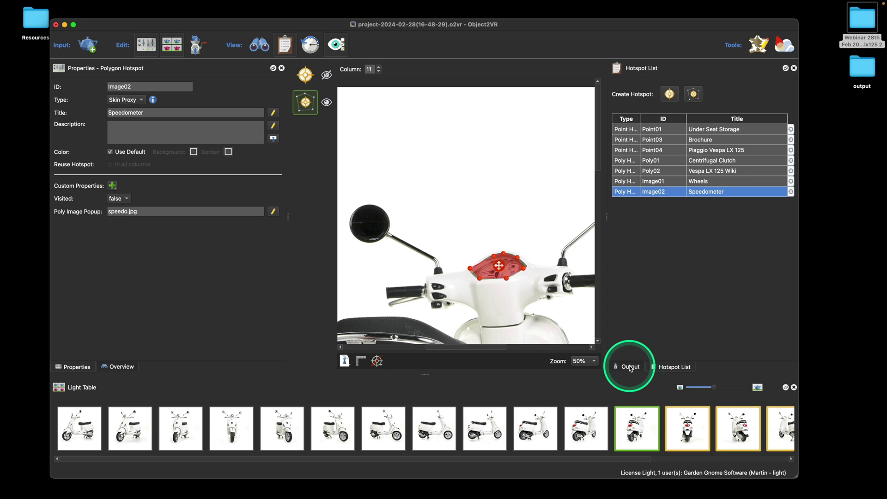
{"action": "left_click", "coordinate": [663, 177]}
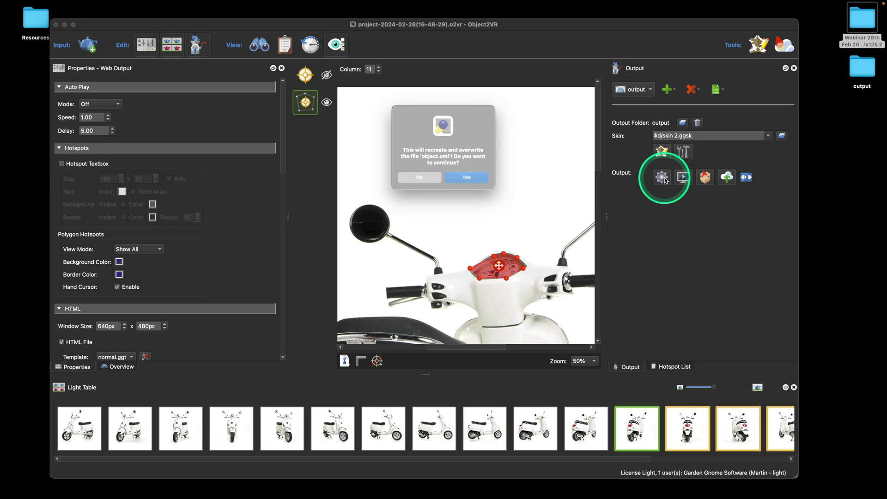
{"action": "left_click", "coordinate": [488, 185]}
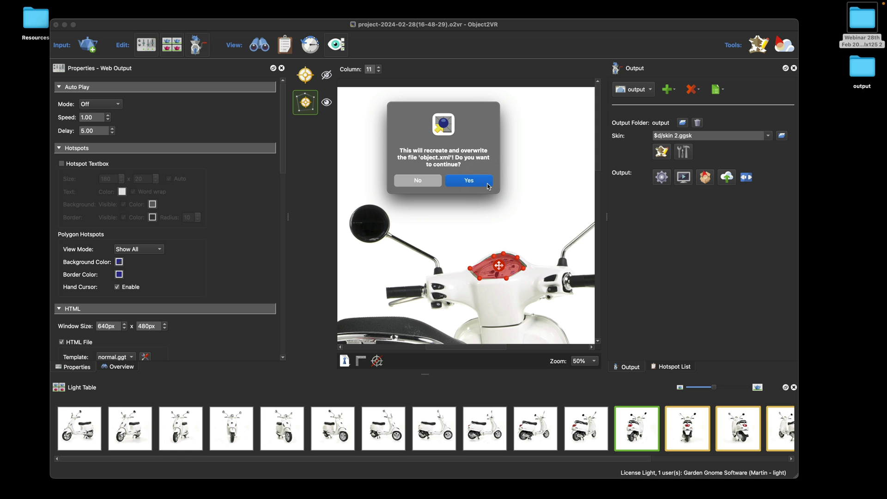
{"action": "left_click", "coordinate": [469, 180]}
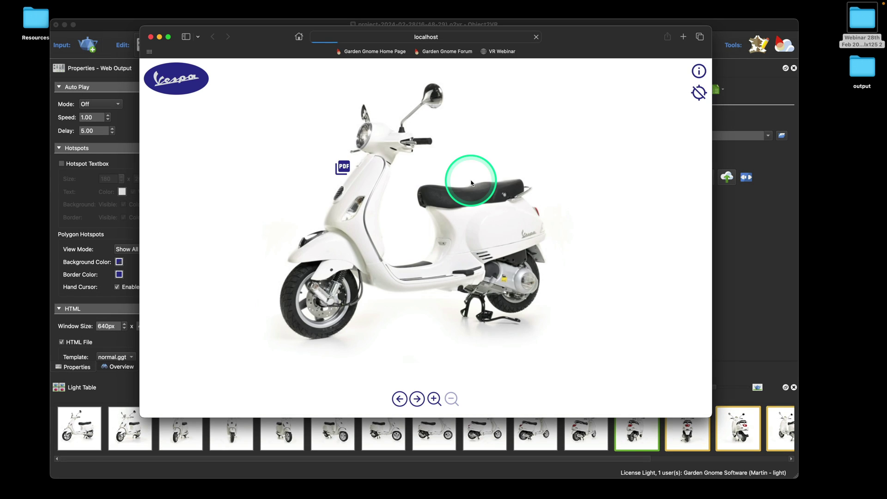
- Test the Speedometer hotspot in the browser by rotating the scooter and opening and closing its image popup, and check the other hotspots
{"action": "left_click_drag", "start_coordinate": [509, 249], "coordinate": [474, 253]}
{"action": "mouse_move", "coordinate": [414, 141]}
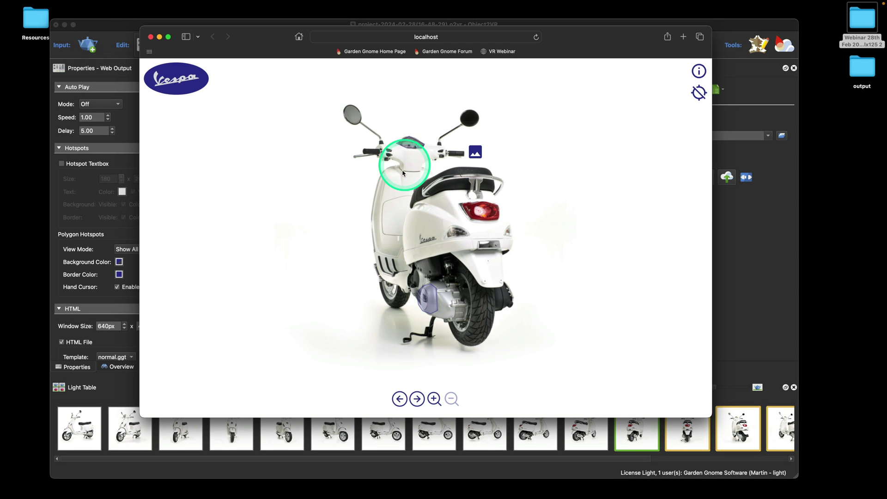
{"action": "left_click", "coordinate": [408, 148]}
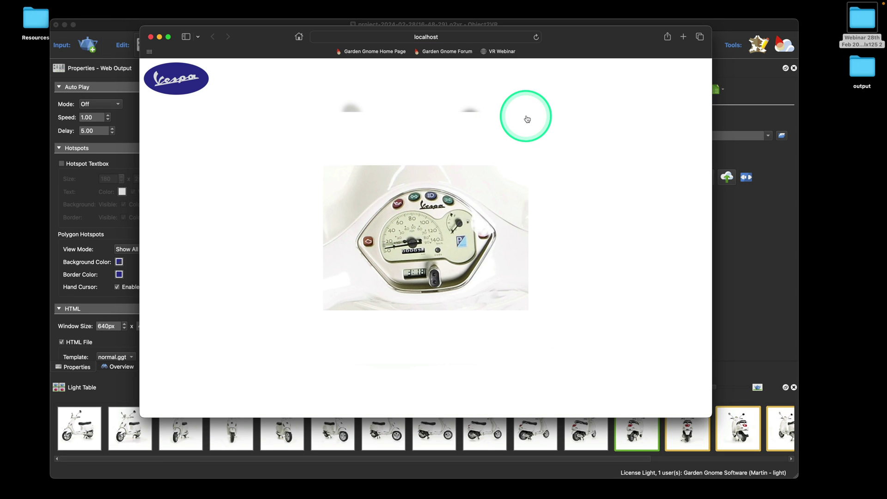
{"action": "left_click", "coordinate": [529, 119]}
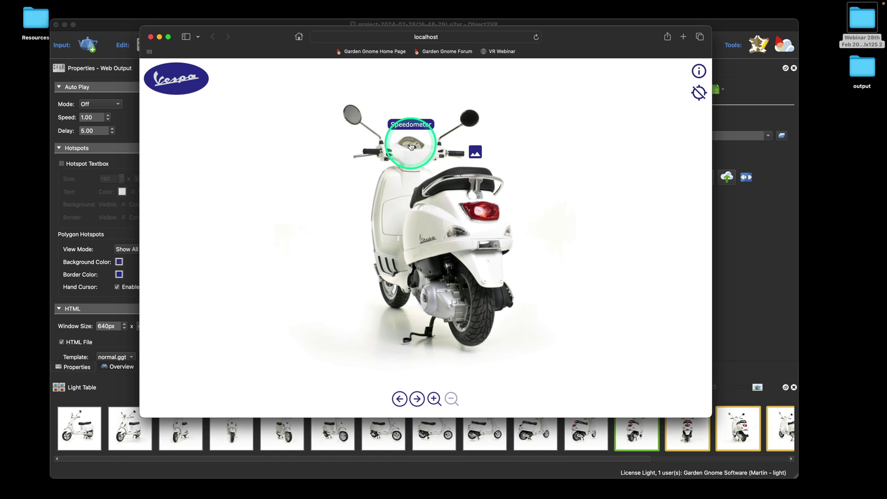
{"action": "left_click", "coordinate": [412, 147]}
{"action": "left_click", "coordinate": [551, 117]}
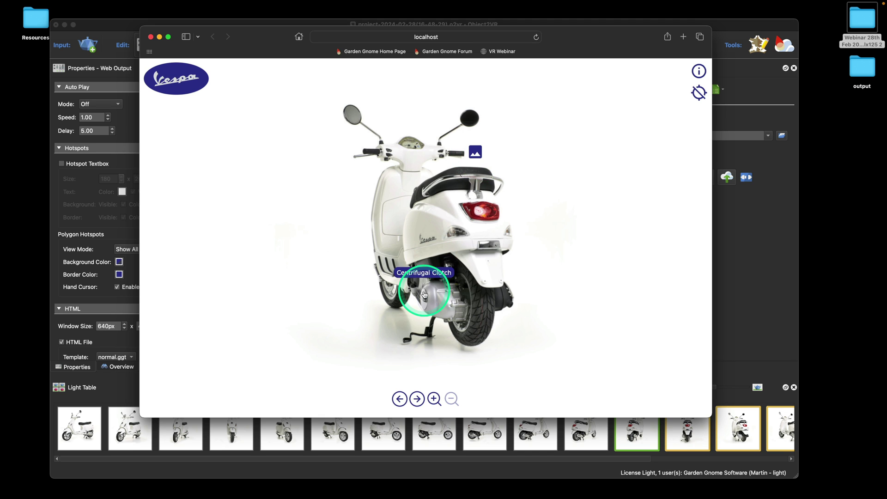
{"action": "left_click_drag", "start_coordinate": [429, 245], "coordinate": [483, 248]}
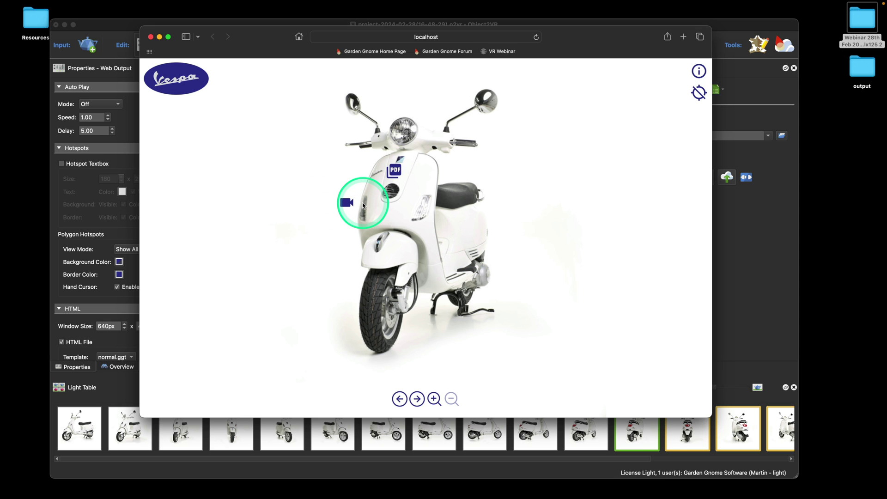
- Close the browser preview and review the backup settings in the preferences, including the project and skin files stored in the Autobackup folder
{"action": "left_click", "coordinate": [150, 37]}
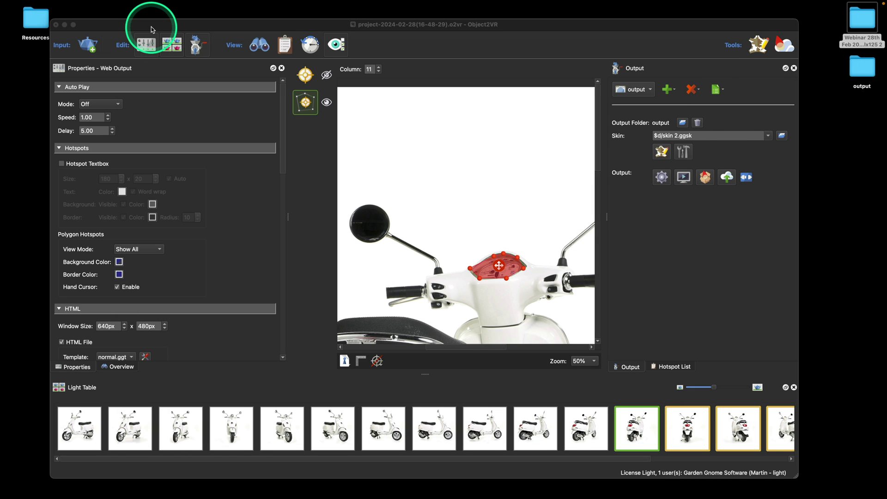
{"action": "left_click", "coordinate": [50, 9]}
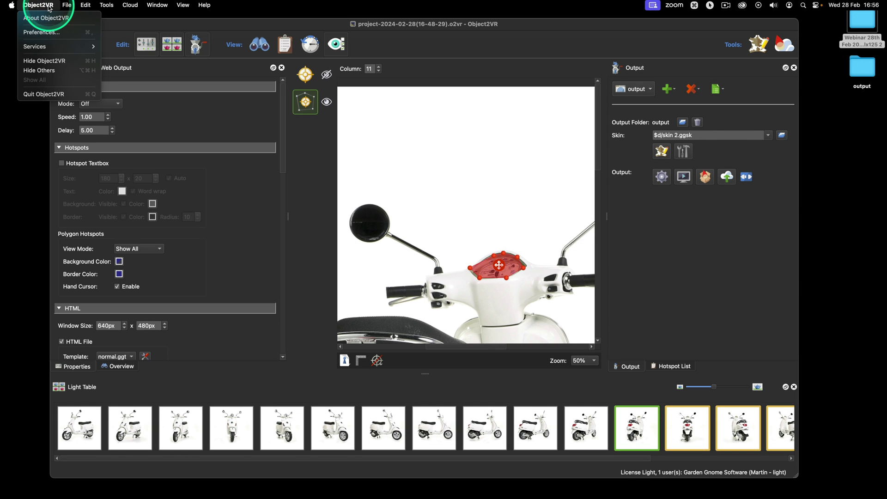
{"action": "left_click", "coordinate": [43, 32]}
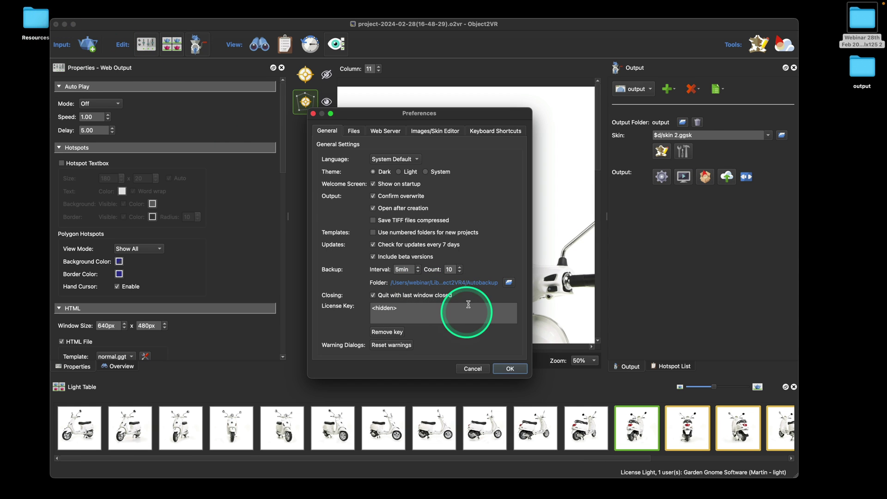
{"action": "left_click", "coordinate": [508, 283]}
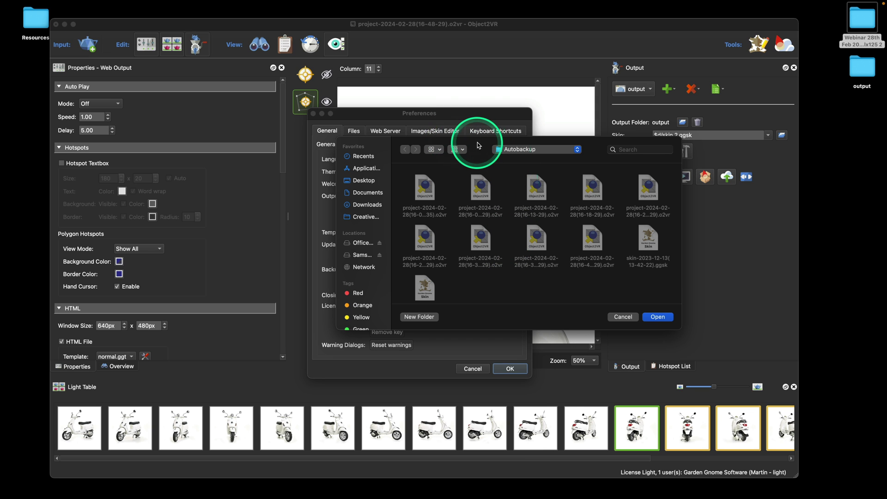
{"action": "left_click_drag", "start_coordinate": [478, 146], "coordinate": [303, 87]}
{"action": "scroll", "coordinate": [346, 188], "scroll_direction": "down", "scroll_amount": 2}
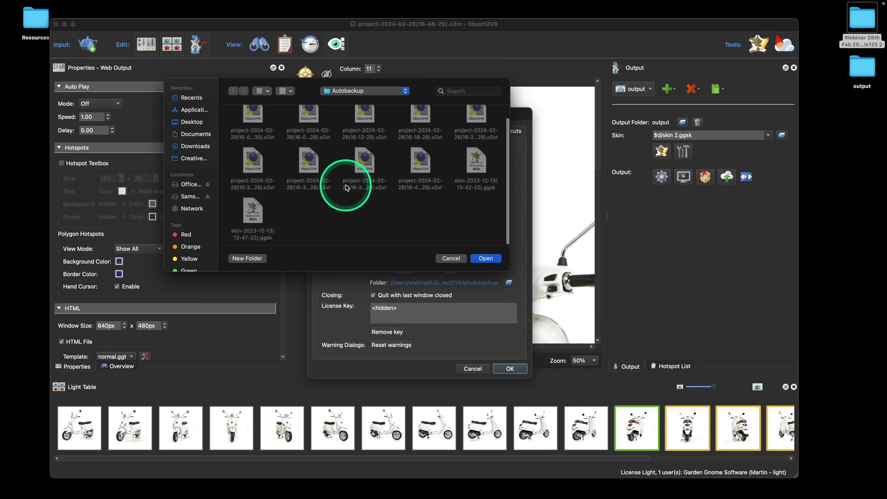
{"action": "scroll", "coordinate": [319, 184], "scroll_direction": "up", "scroll_amount": 2}
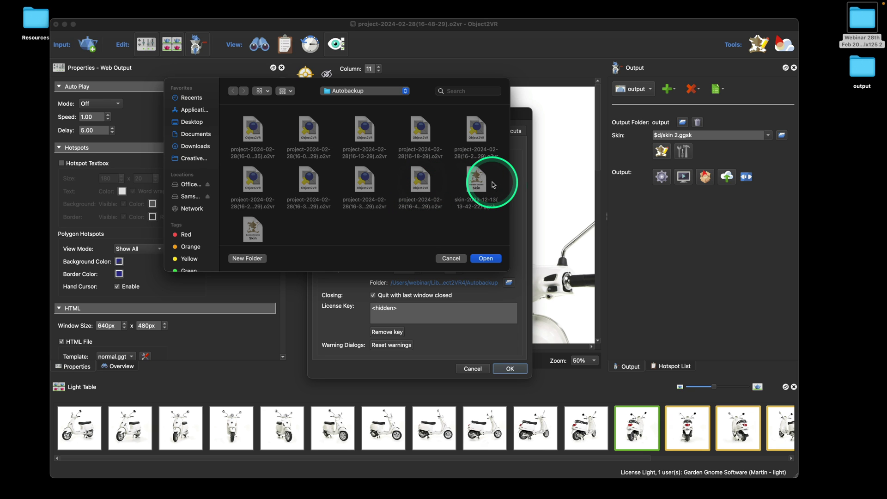
{"action": "left_click", "coordinate": [456, 260]}
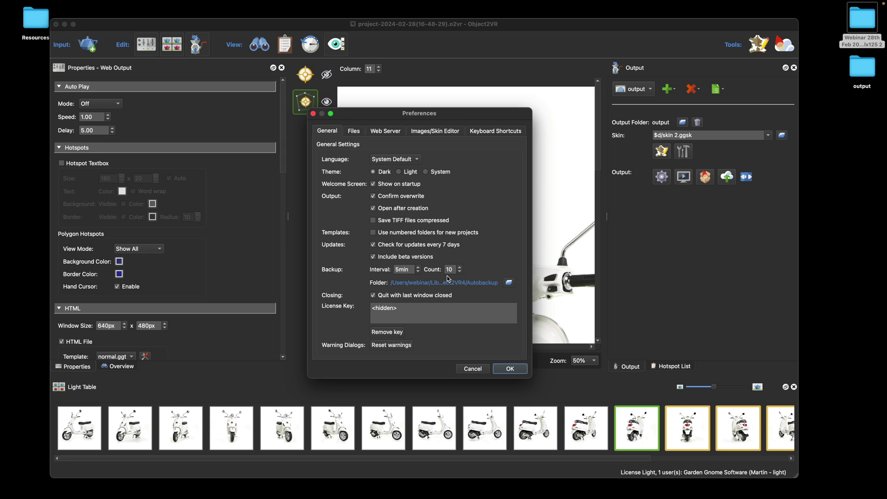
{"action": "left_click", "coordinate": [508, 368]}
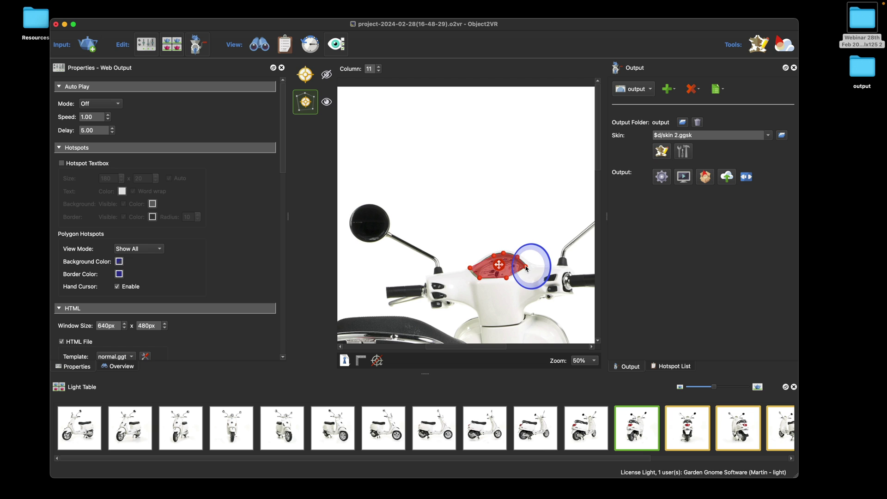
- Fine-tune the corner points of the Speedometer polygon hotspot in column 11
{"action": "left_click", "coordinate": [479, 280]}
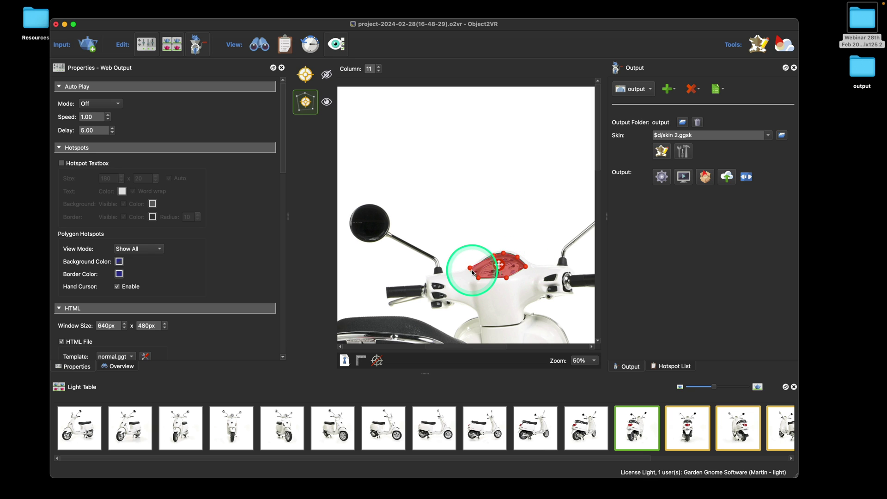
{"action": "left_click_drag", "start_coordinate": [470, 267], "coordinate": [472, 272]}
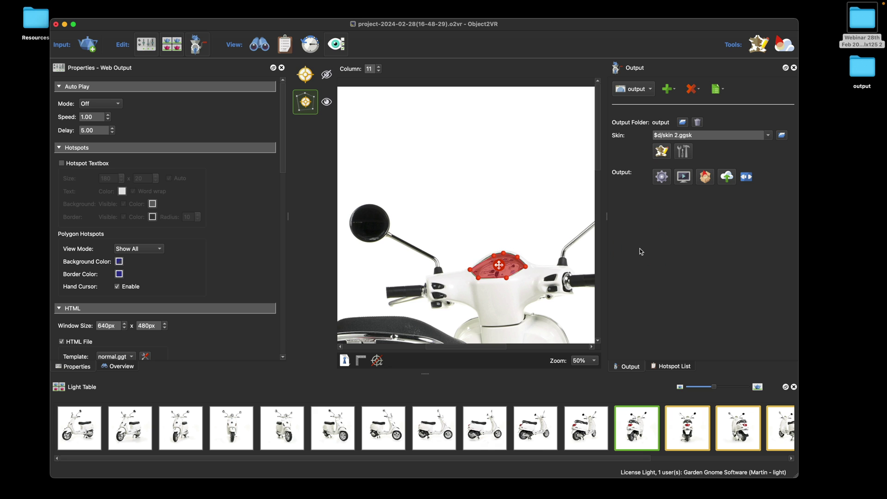
- Open the generated output in the browser, rotate the scooter to its rear view, and close the preview
{"action": "left_click", "coordinate": [685, 178]}
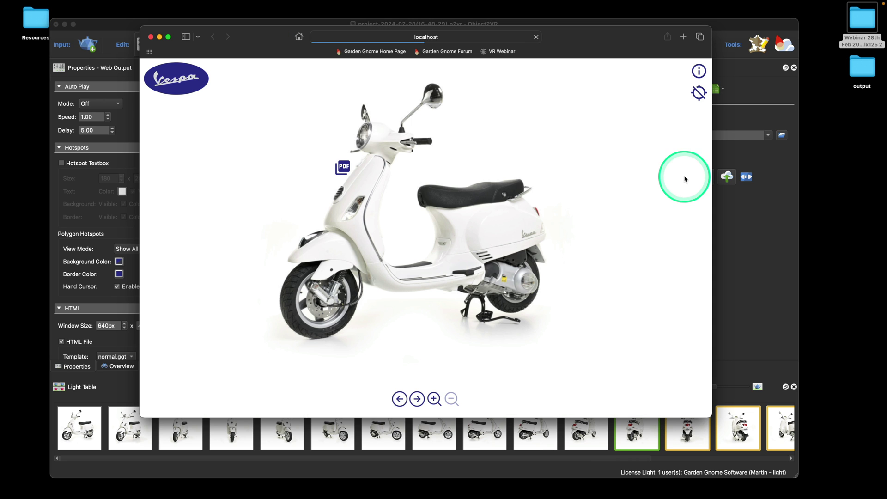
{"action": "left_click_drag", "start_coordinate": [455, 225], "coordinate": [422, 232]}
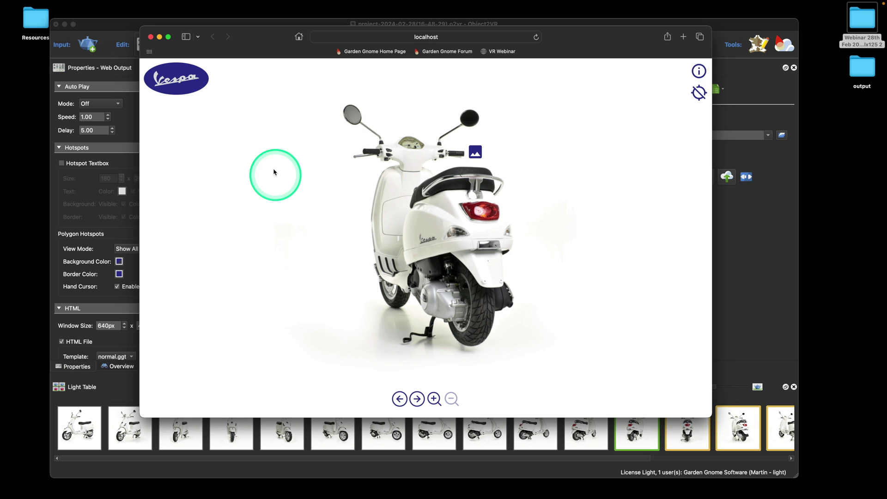
{"action": "left_click", "coordinate": [151, 36]}
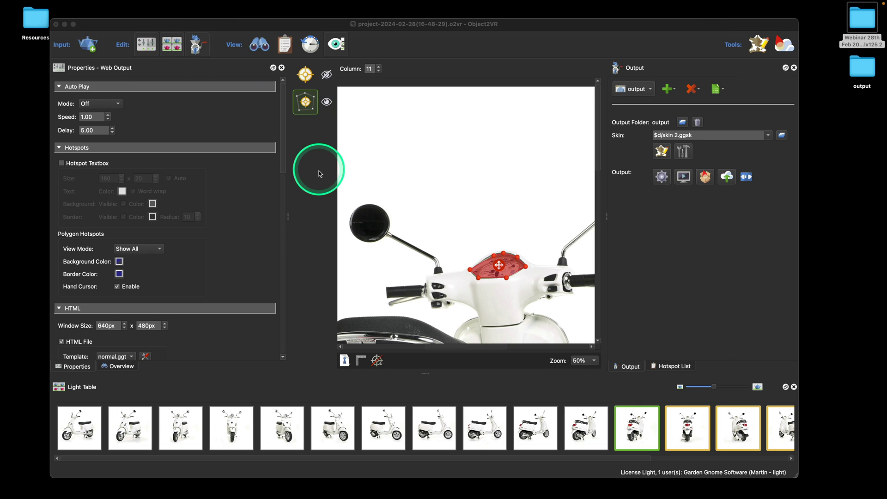
- Inspect the Speedometer polygon hotspot's properties in column 11, especially its Poly Image Popup entry
{"action": "scroll", "coordinate": [236, 238], "scroll_direction": "down", "scroll_amount": 10}
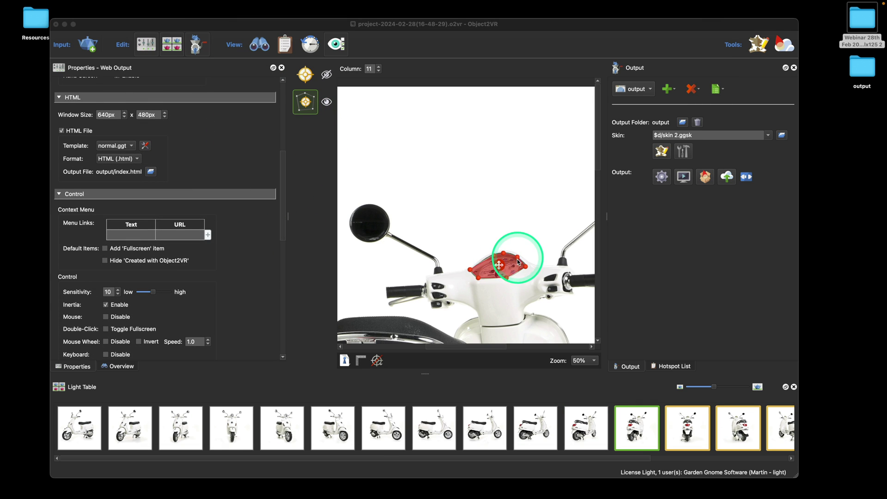
{"action": "left_click", "coordinate": [484, 264]}
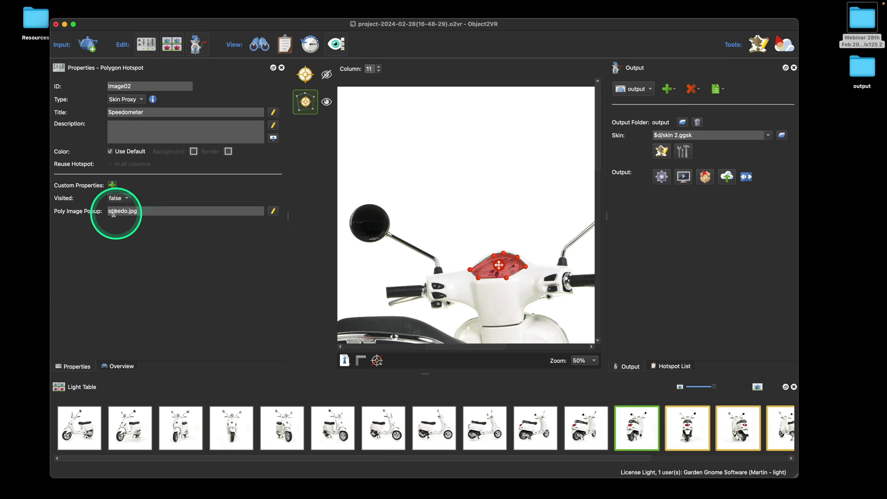
{"action": "left_click", "coordinate": [654, 168]}
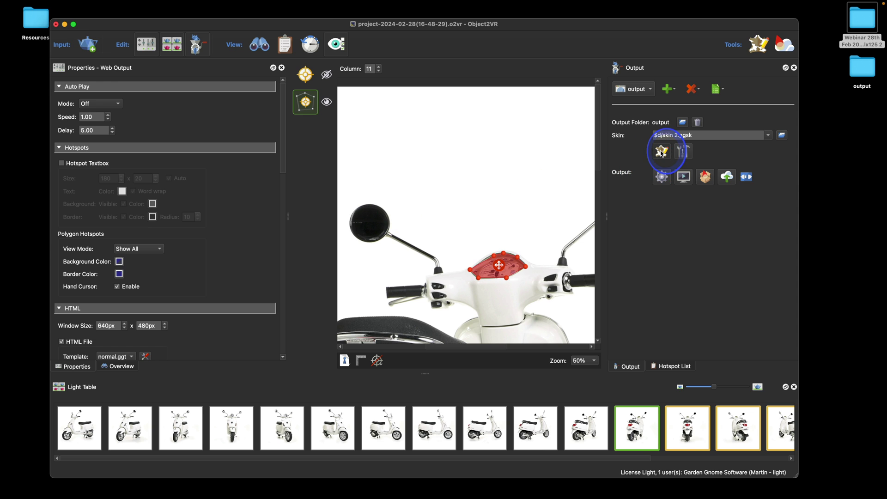
- Examine the Set Value action of poly_image_popup in skin 2.ggsk, including the assets/ path and poly_popup variable in its value
{"action": "left_click", "coordinate": [661, 151]}
{"action": "left_click", "coordinate": [74, 59]}
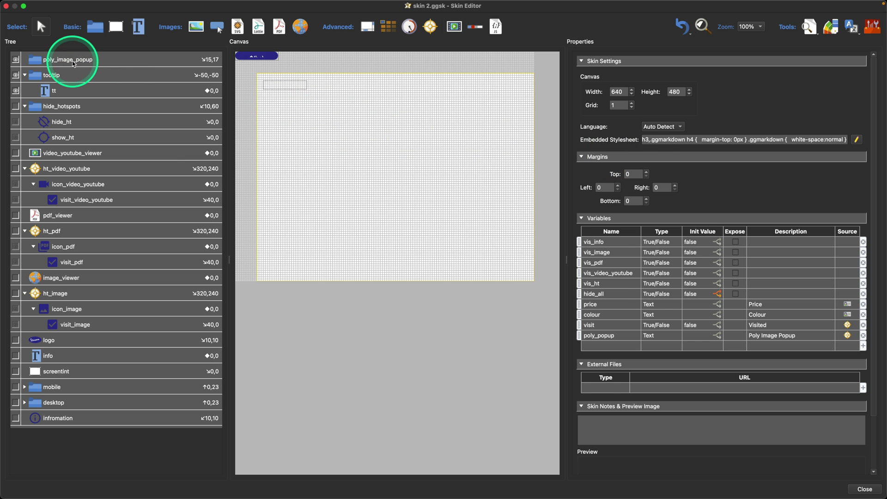
{"action": "scroll", "coordinate": [785, 281], "scroll_direction": "down", "scroll_amount": 5}
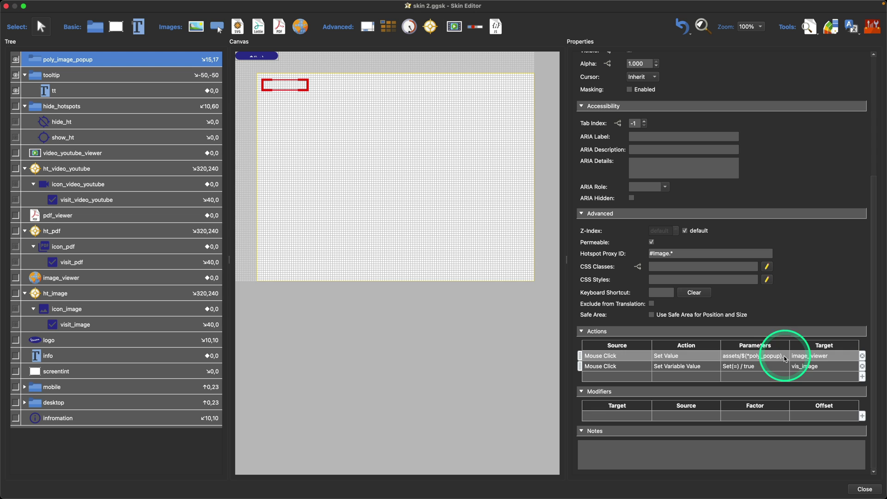
{"action": "double_click", "coordinate": [774, 356]}
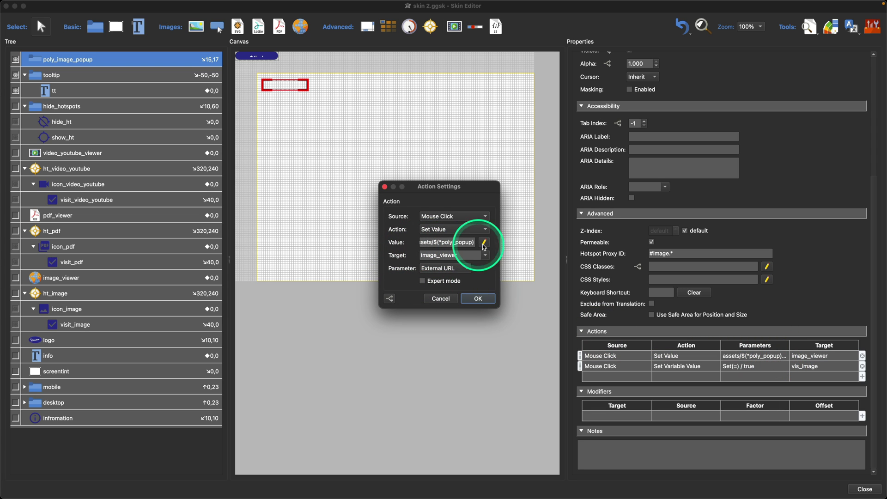
{"action": "left_click", "coordinate": [484, 242]}
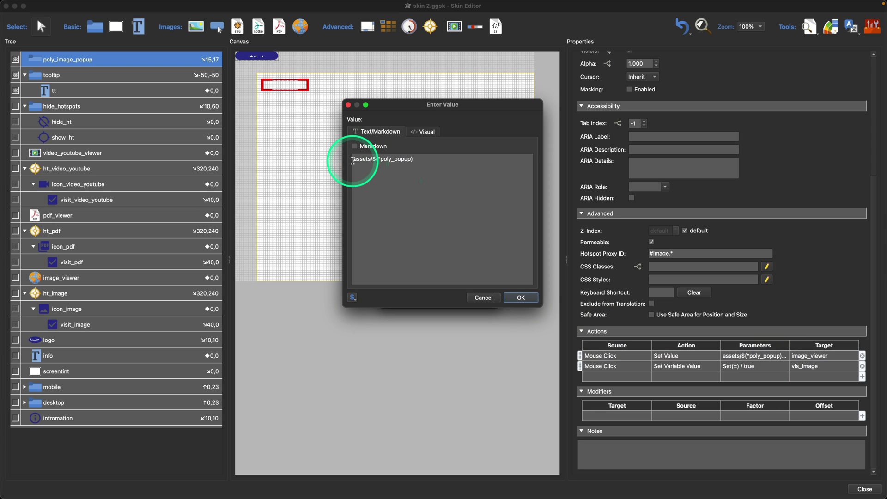
{"action": "left_click_drag", "start_coordinate": [354, 162], "coordinate": [372, 159]}
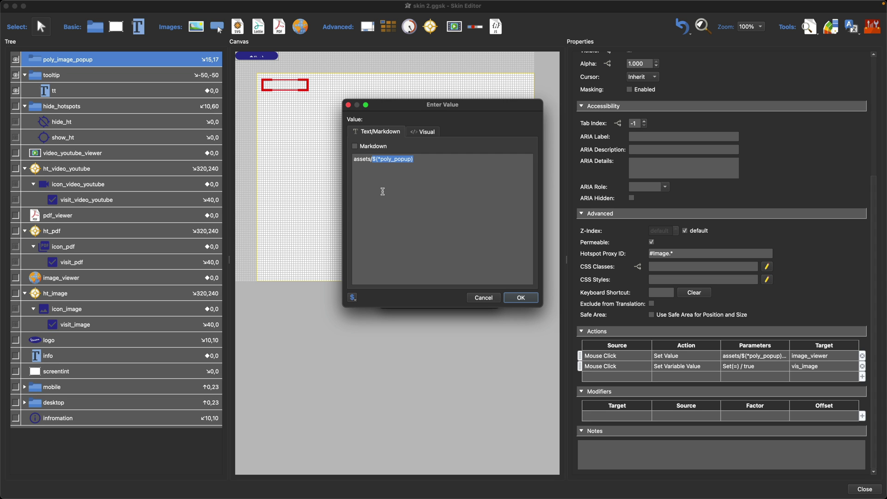
{"action": "left_click", "coordinate": [593, 44]}
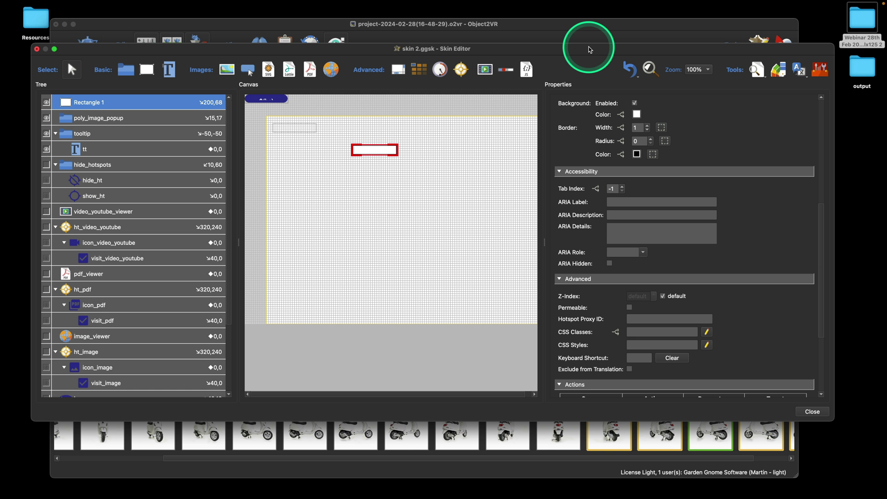